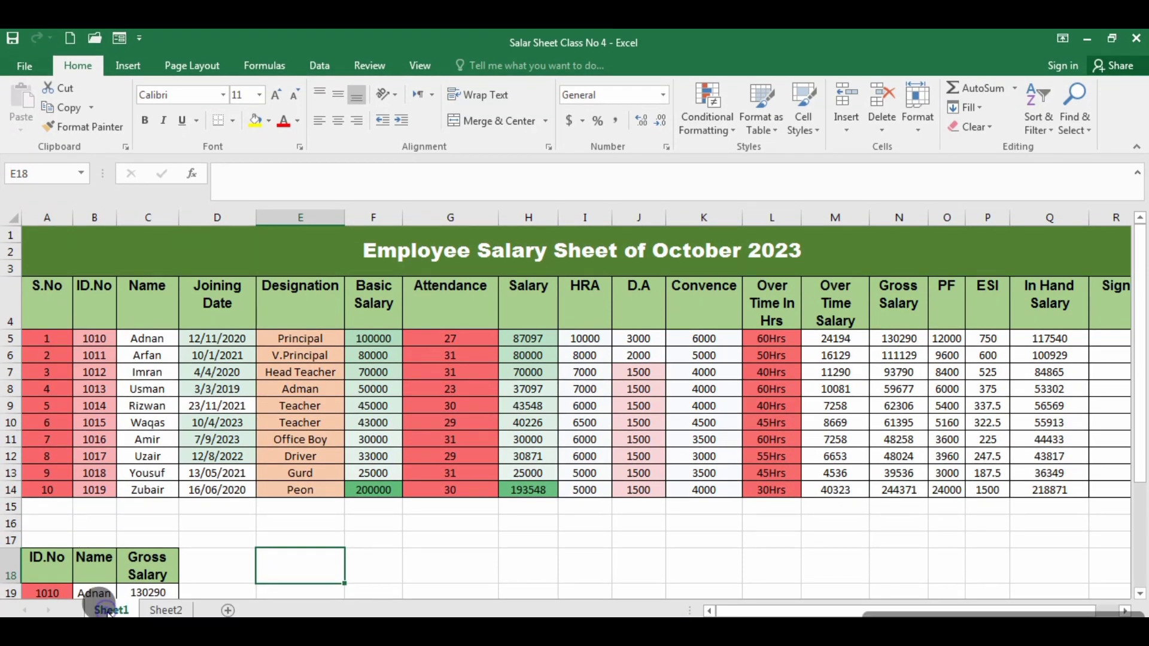
# Step: Merge and center cells A1:S3 on Sheet2 as a title band
pyautogui.click(167, 611)
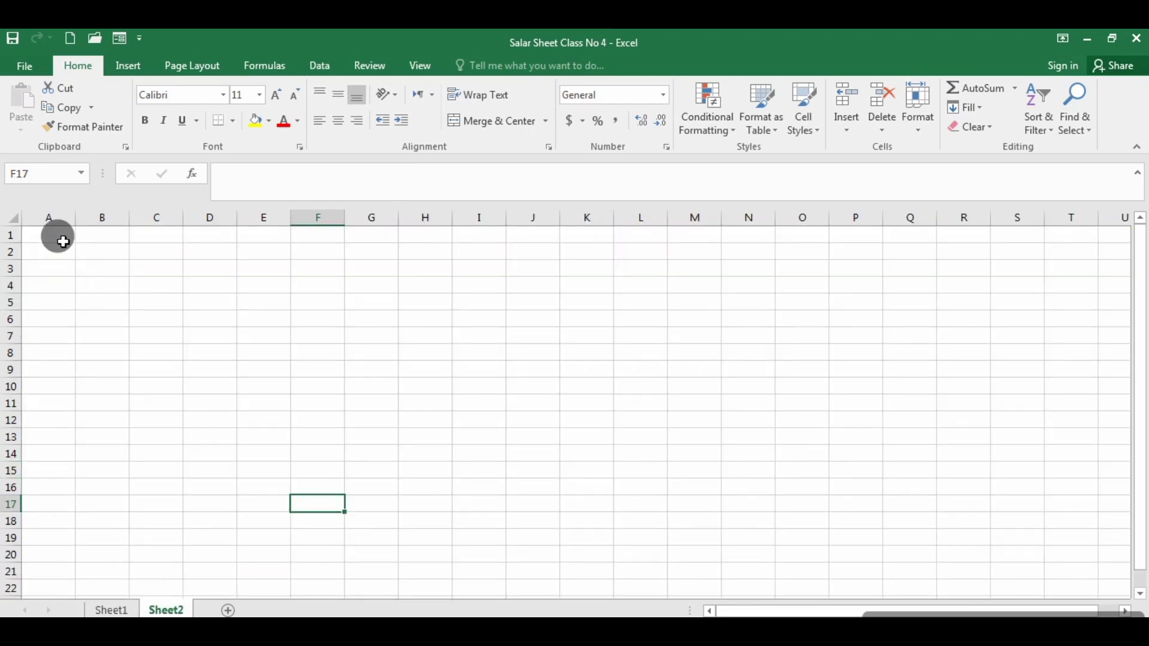
pyautogui.click(114, 610)
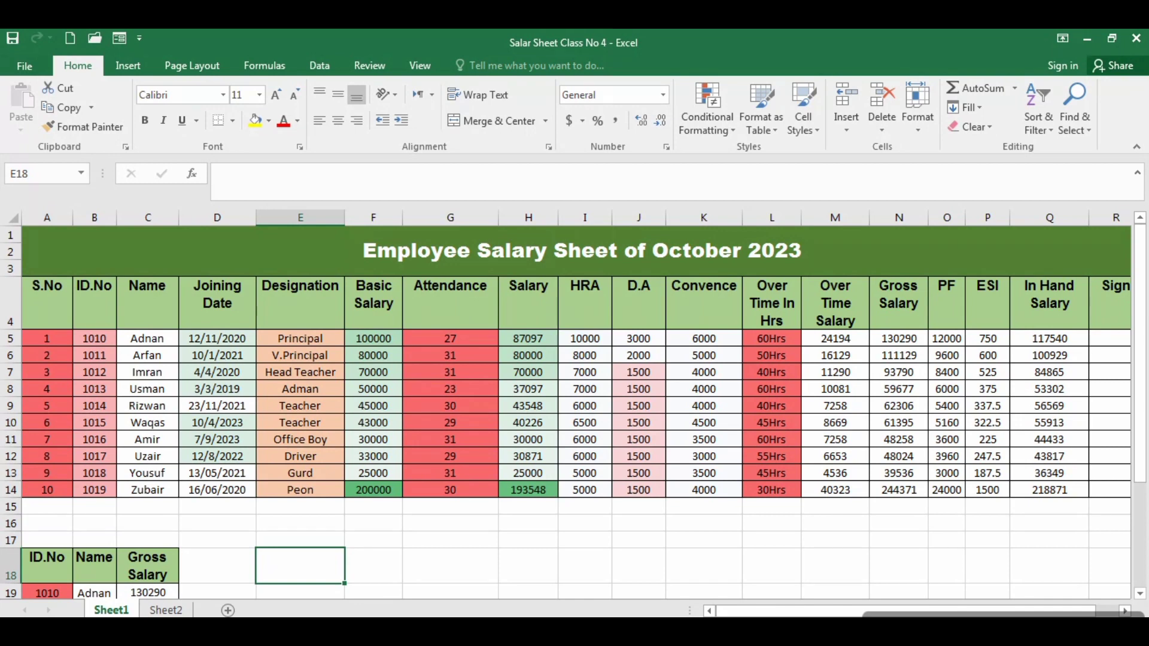
pyautogui.click(166, 610)
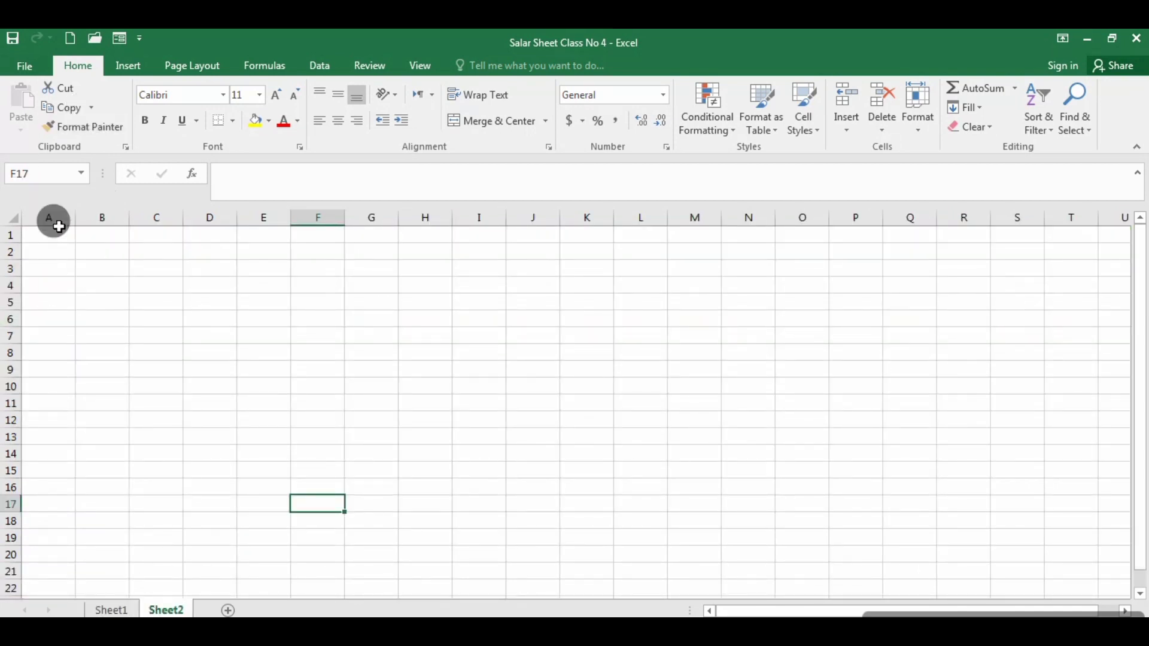
pyautogui.moveTo(54, 234); pyautogui.dragTo(914, 263)
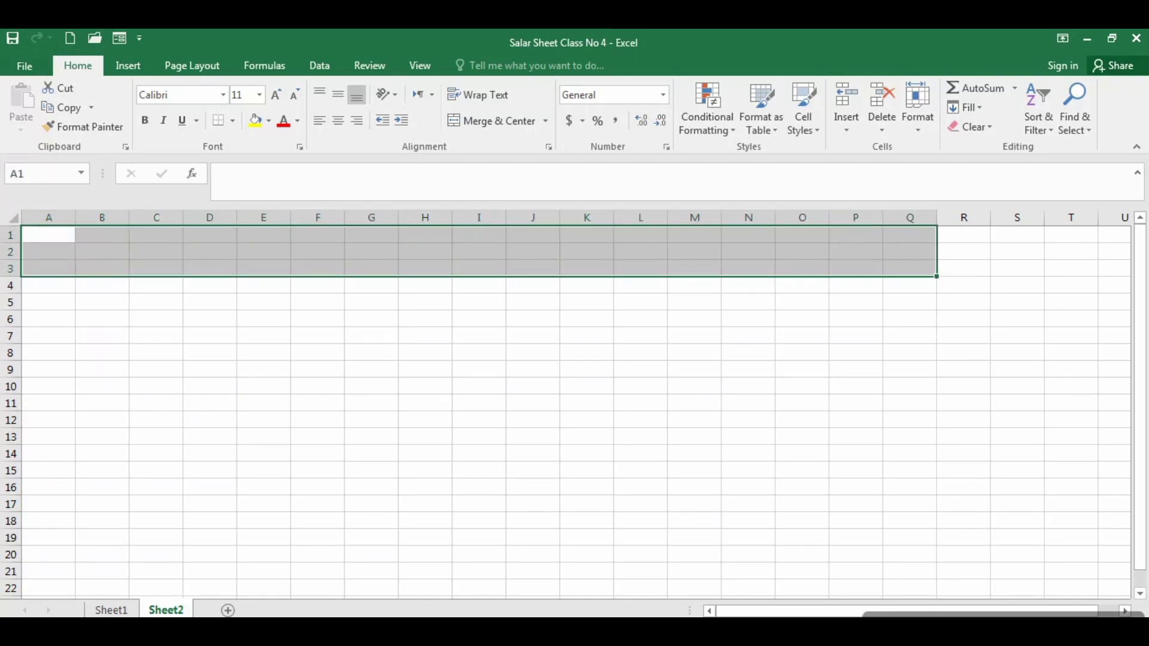
pyautogui.click(51, 235)
pyautogui.moveTo(53, 237); pyautogui.dragTo(1017, 263)
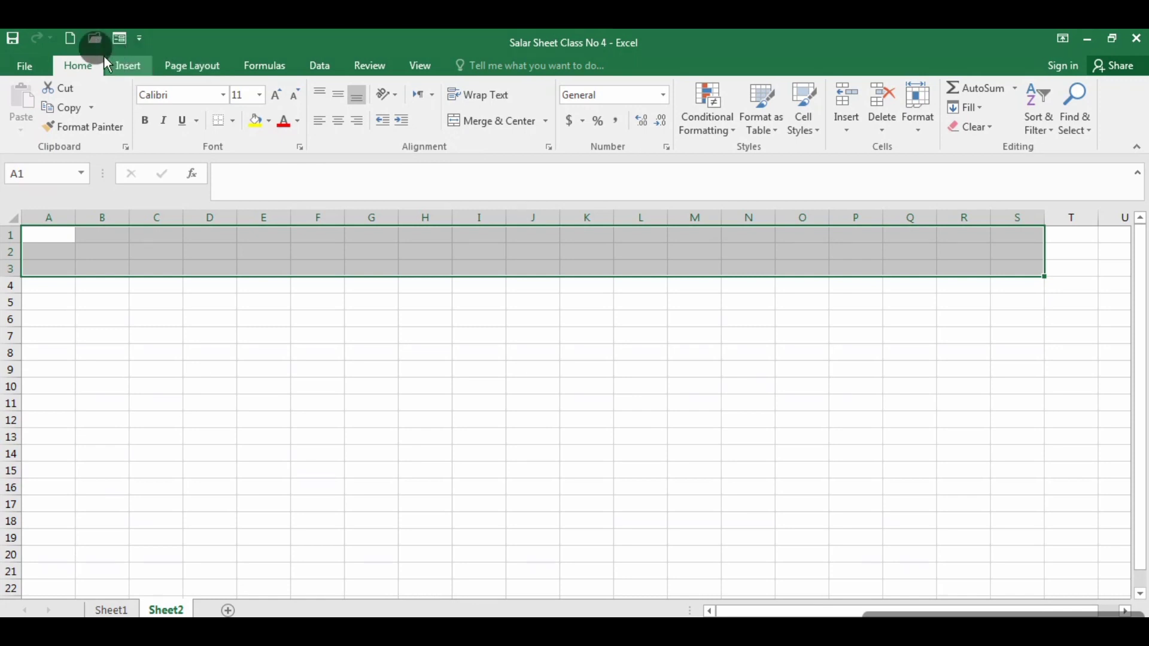
pyautogui.click(501, 120)
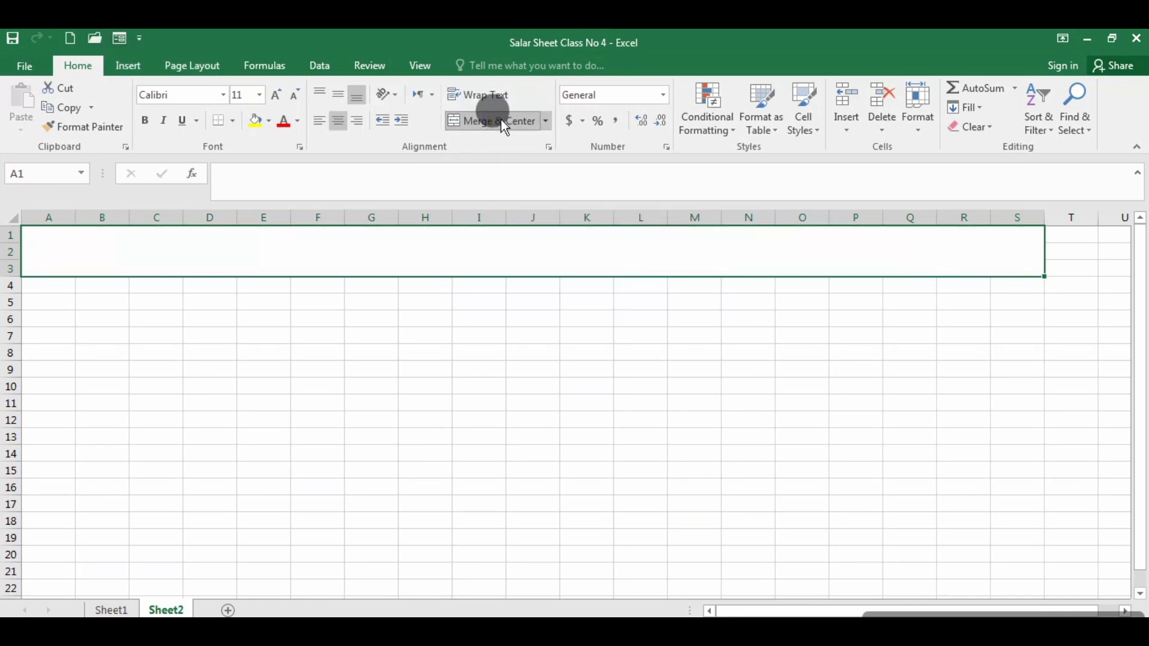
# Step: Fill the merged title cell A1:S3 with dark green and add outside borders
pyautogui.click(269, 122)
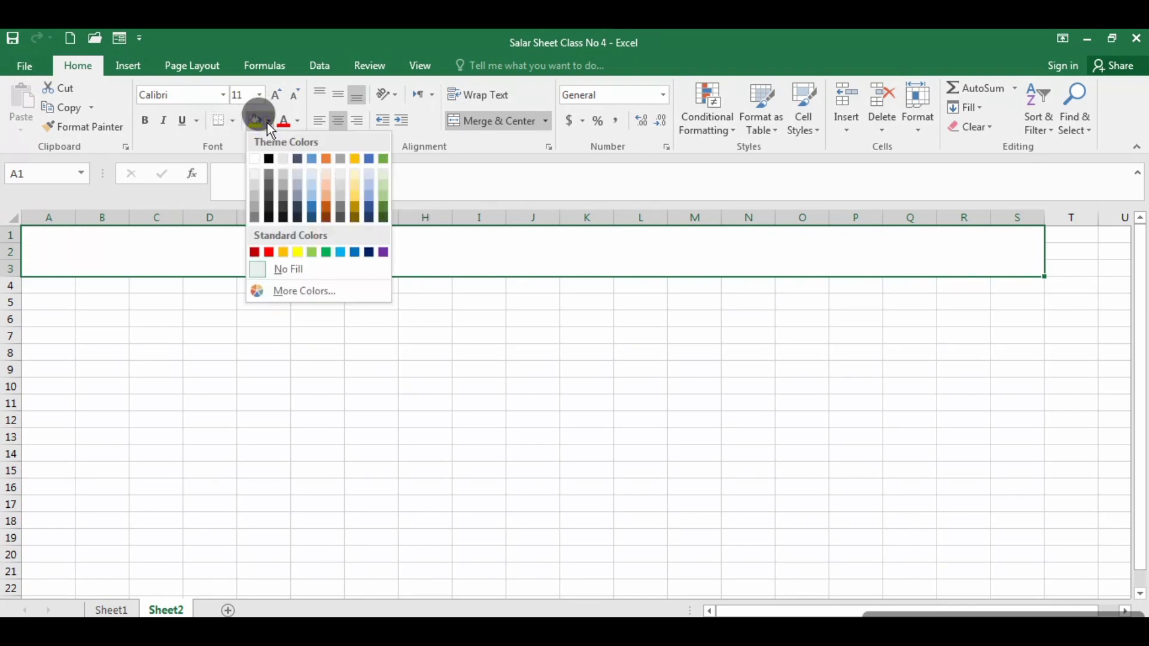
pyautogui.click(385, 210)
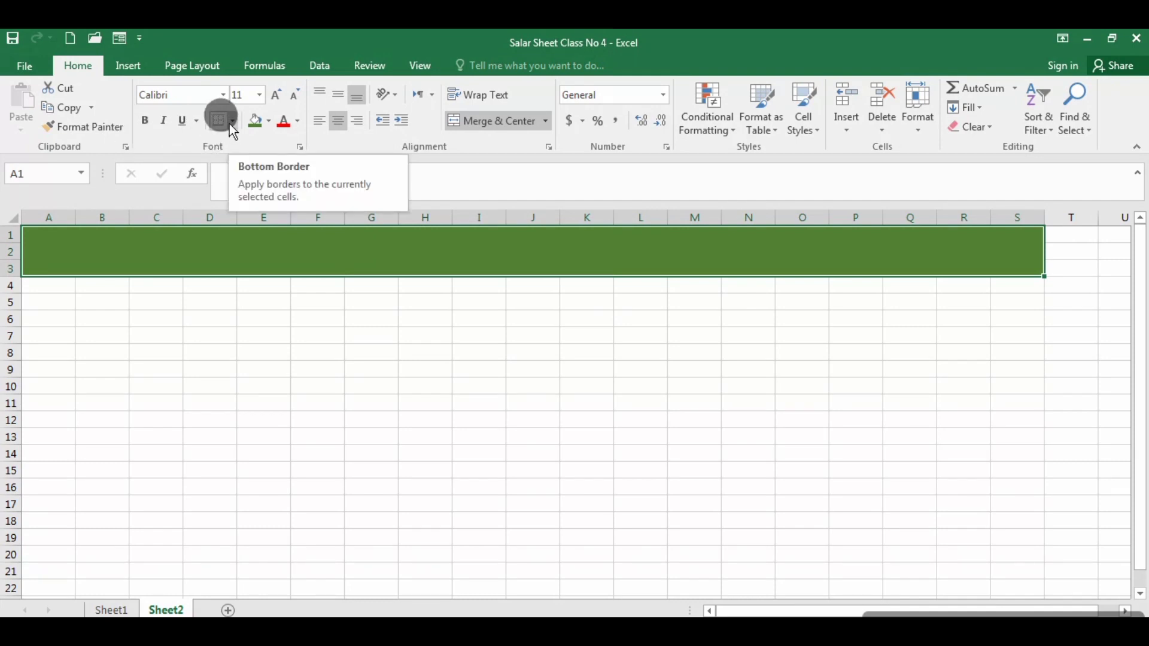
pyautogui.click(232, 123)
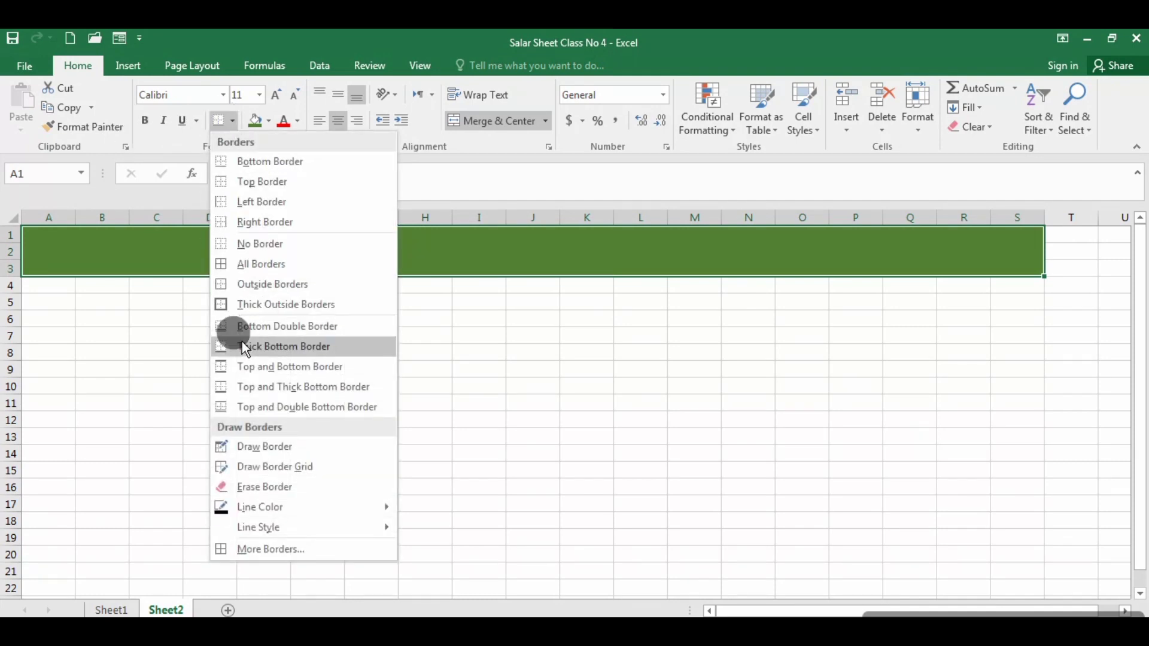
pyautogui.click(262, 285)
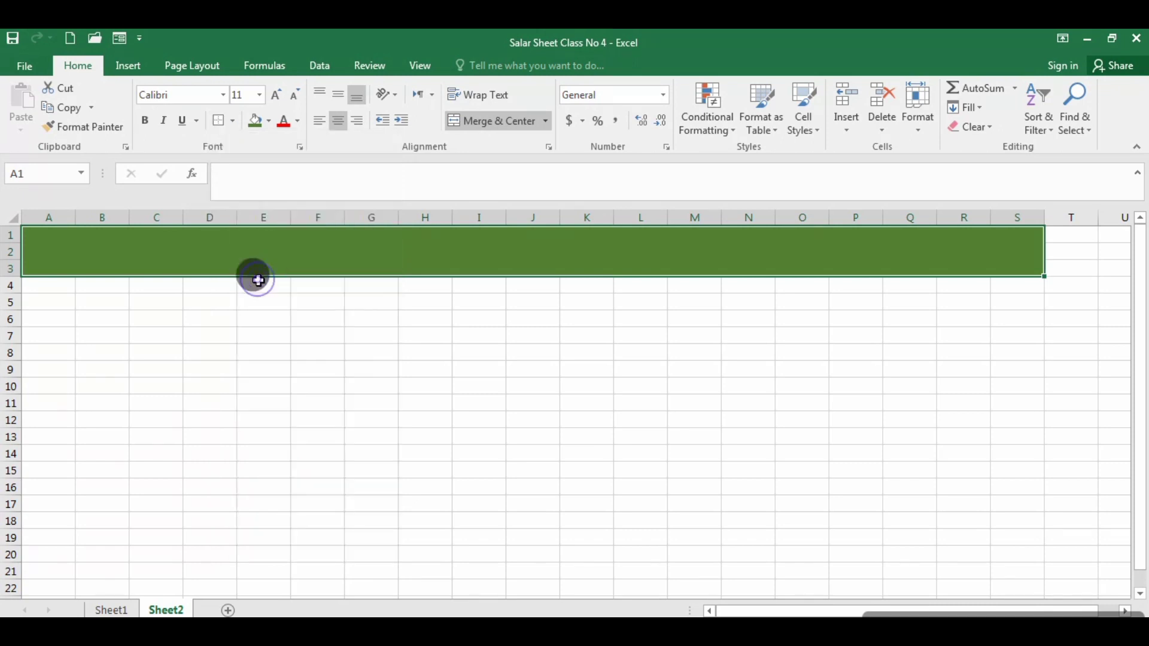
# Step: Format the title cell's font as white Arial at size 36
pyautogui.click(299, 123)
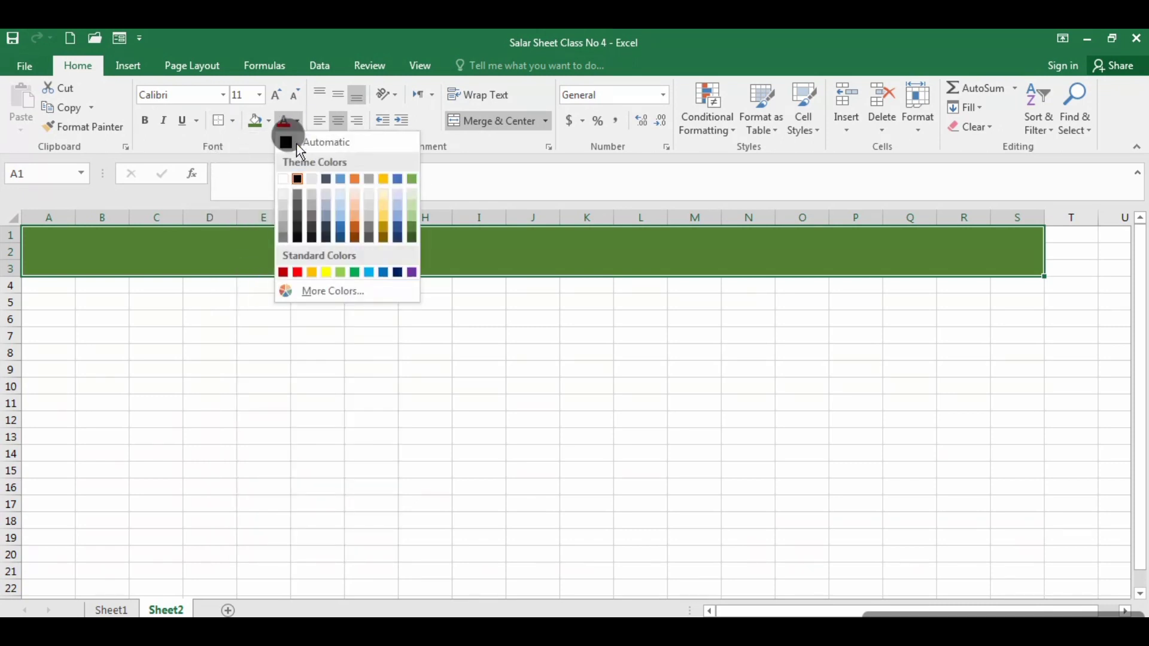
pyautogui.click(286, 179)
pyautogui.click(259, 95)
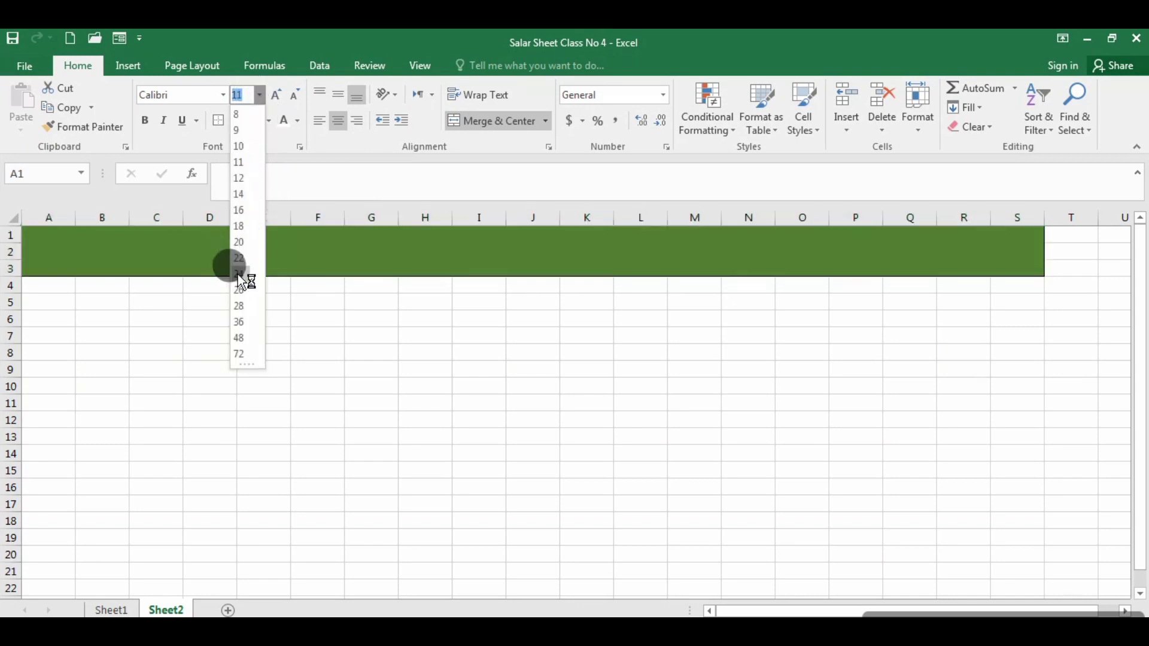
pyautogui.click(242, 321)
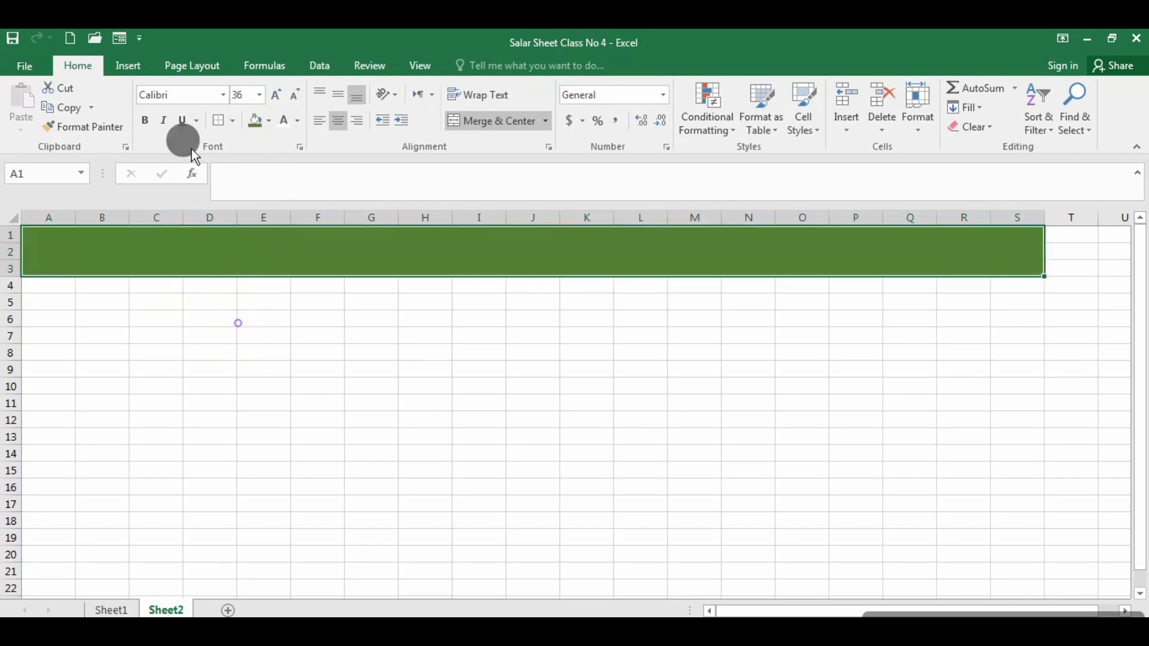
pyautogui.click(223, 95)
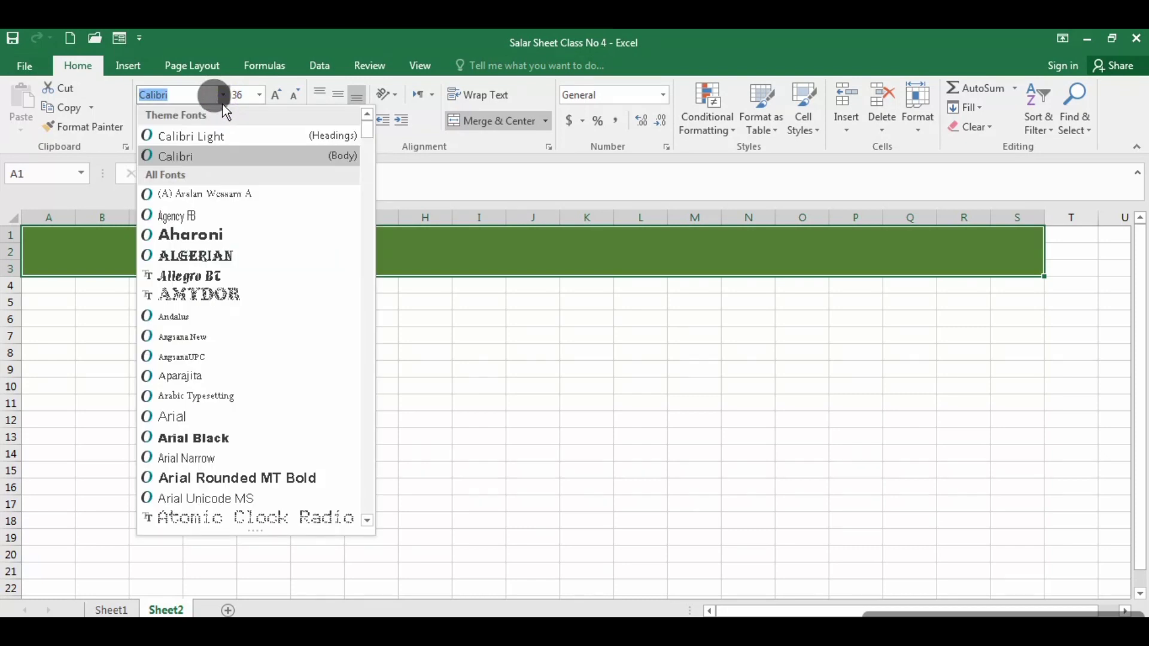
pyautogui.click(213, 421)
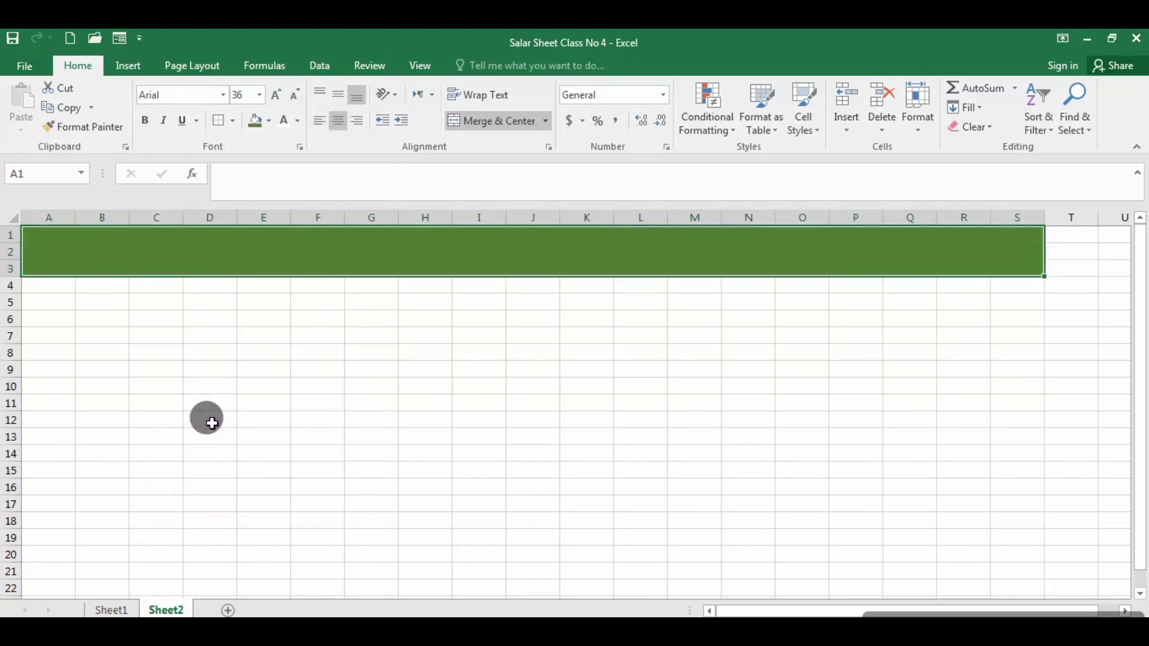
pyautogui.click(338, 122)
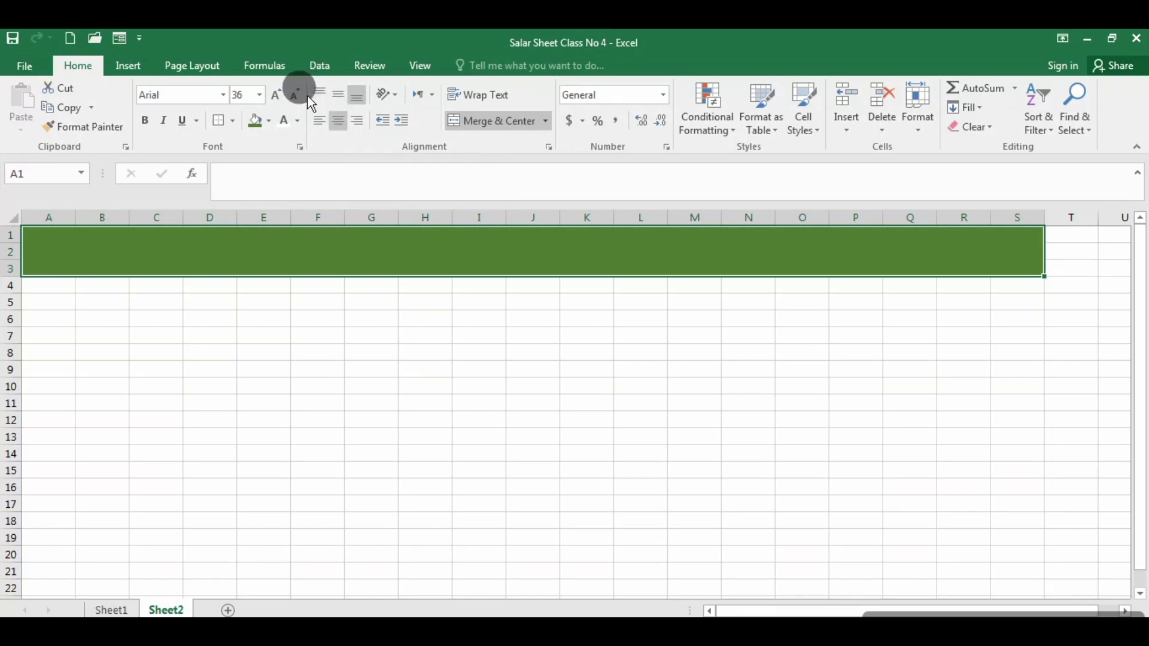
# Step: Enter the title "Employee Salary Sheet October 2023" in the merged green cell
pyautogui.doubleClick(478, 258)
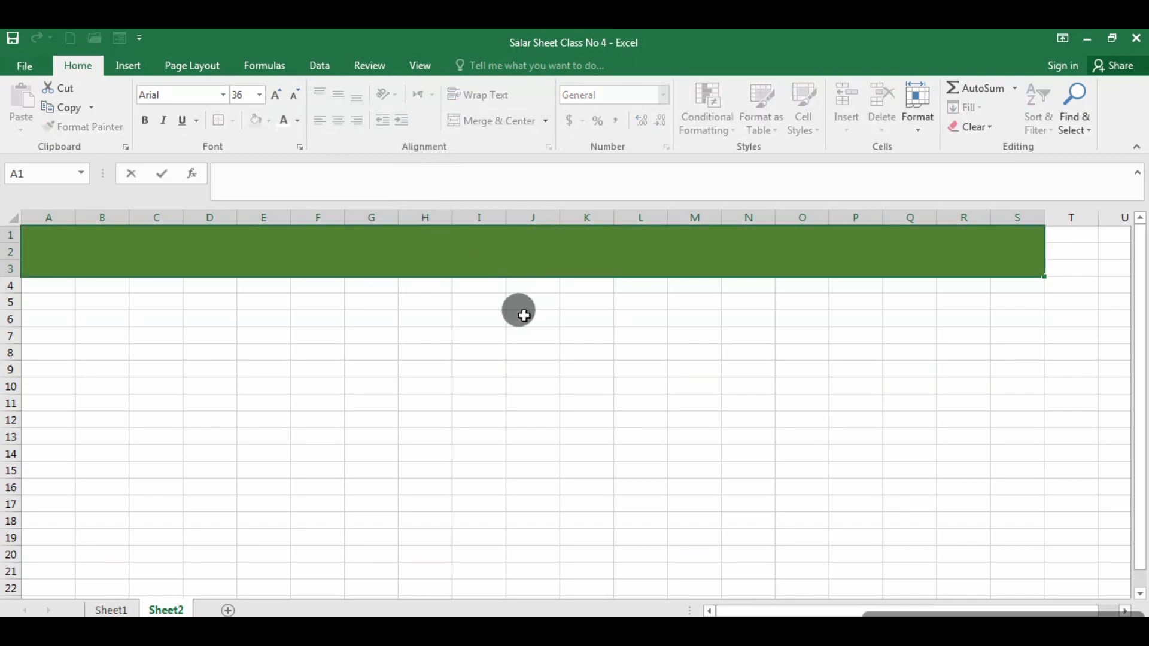
pyautogui.write('E')
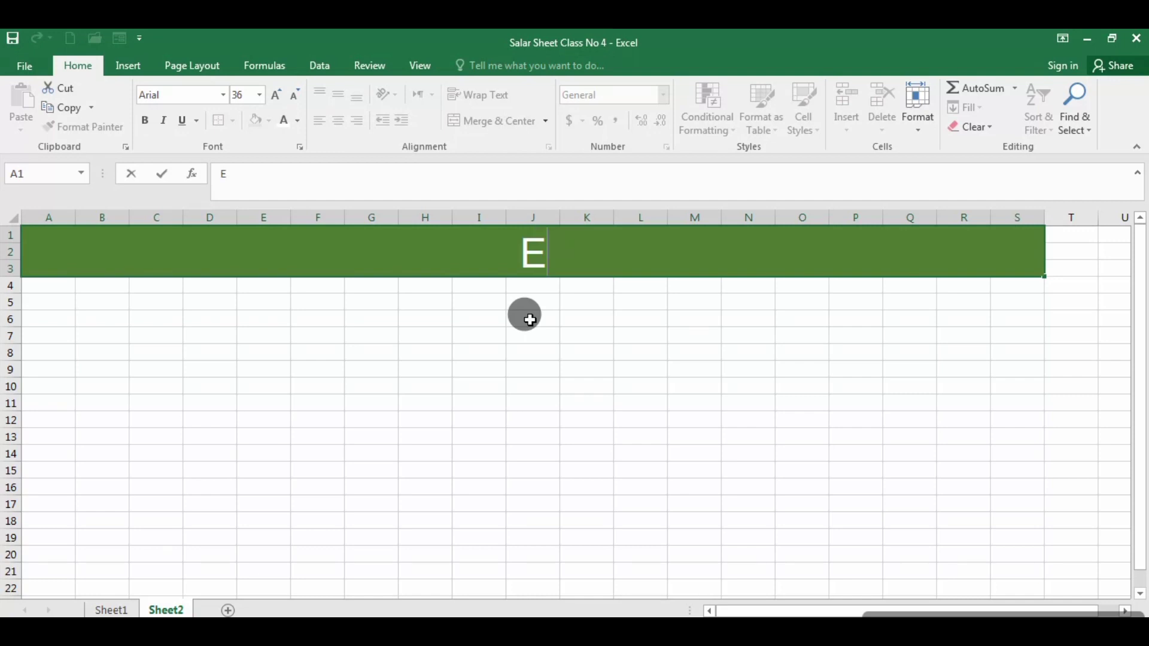
pyautogui.write('mployee')
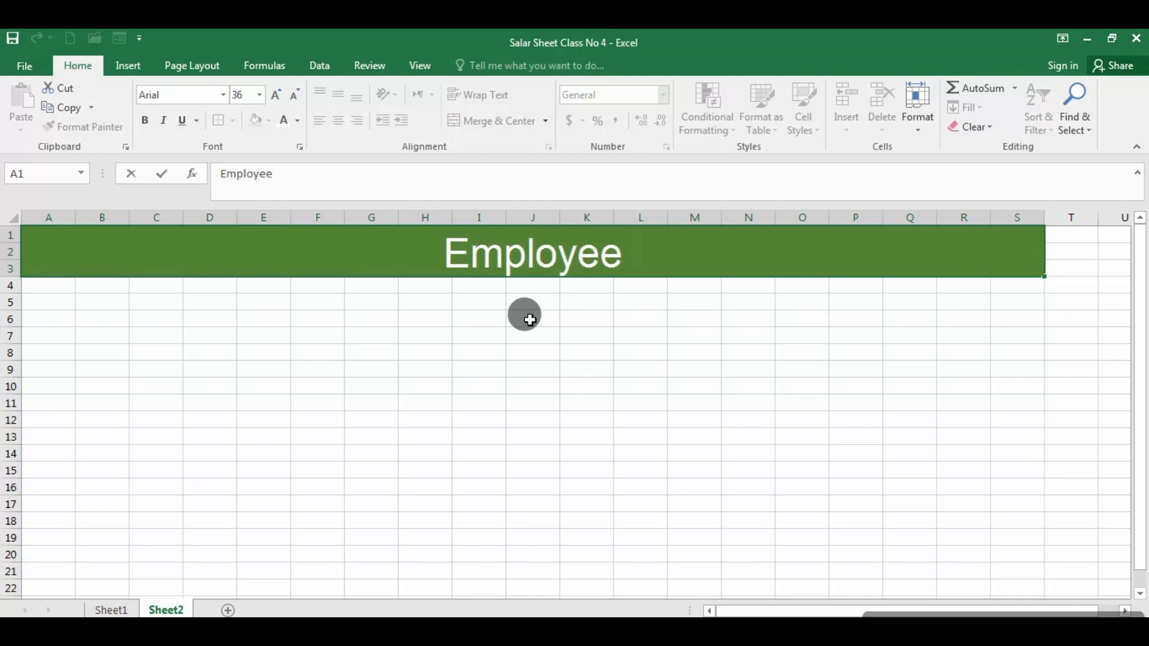
pyautogui.write(' Salary')
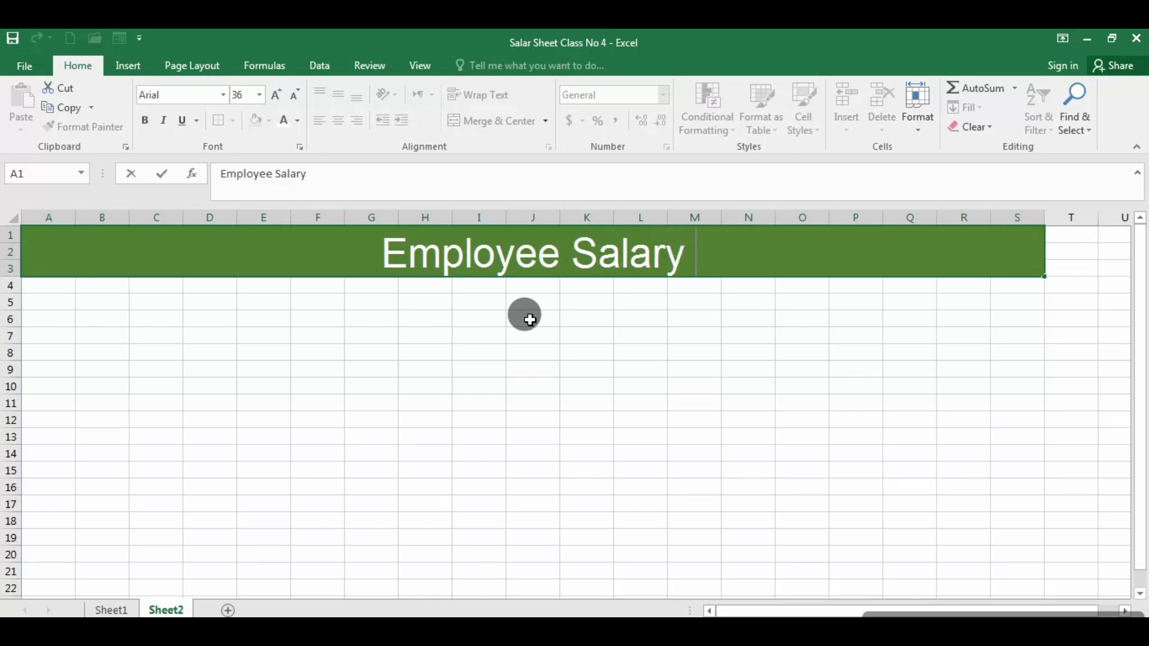
pyautogui.write(' Shee')
pyautogui.write('t')
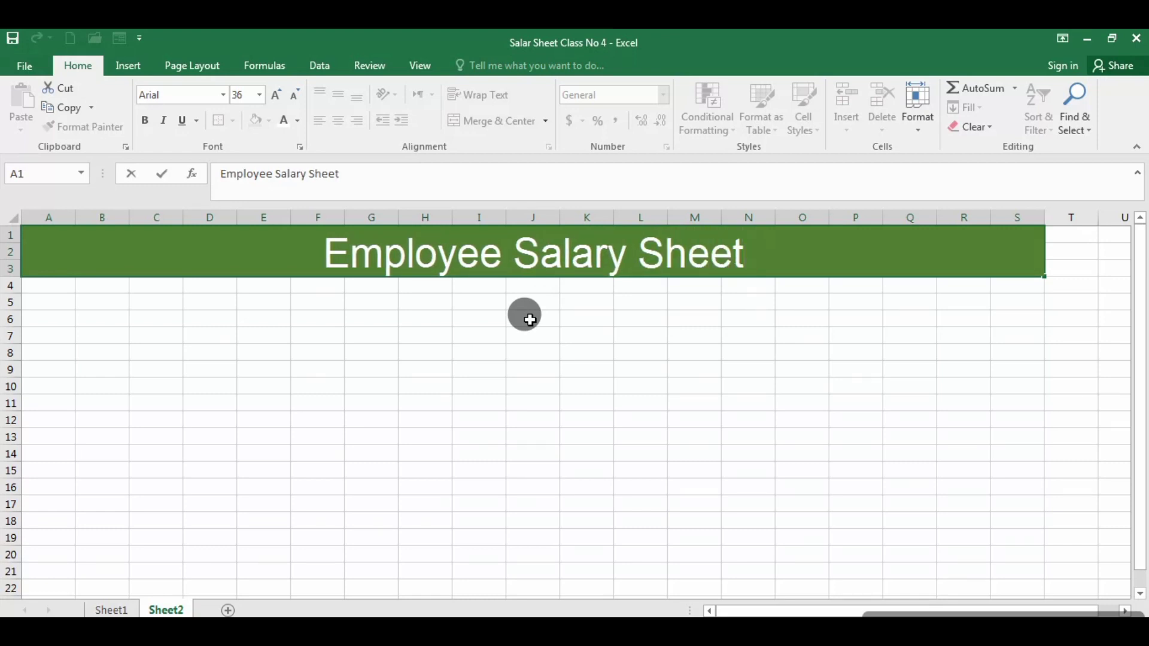
pyautogui.write(' October')
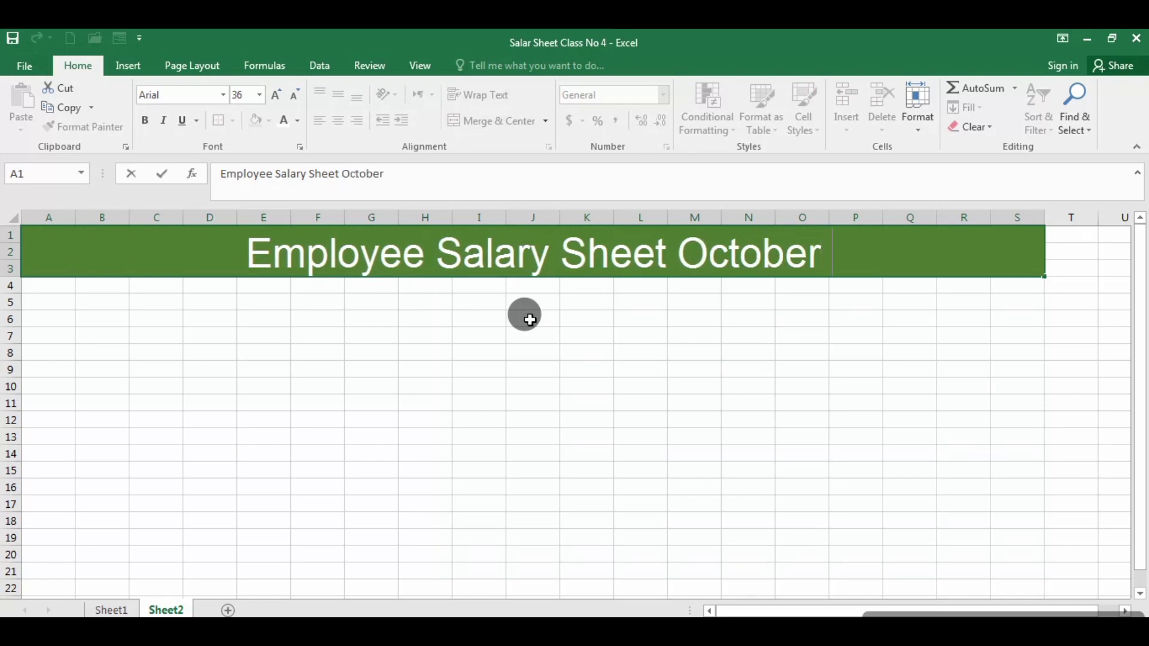
pyautogui.write(' 2023')
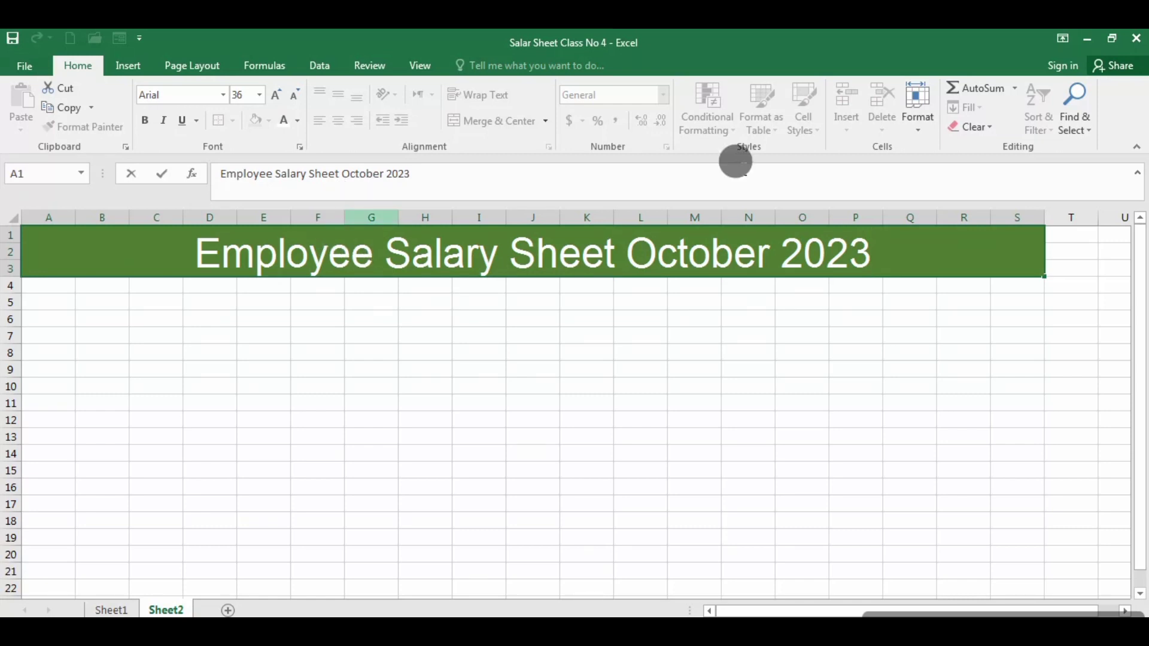
# Step: Make the whole title text in the merged cell bold
pyautogui.moveTo(872, 251); pyautogui.dragTo(123, 259)
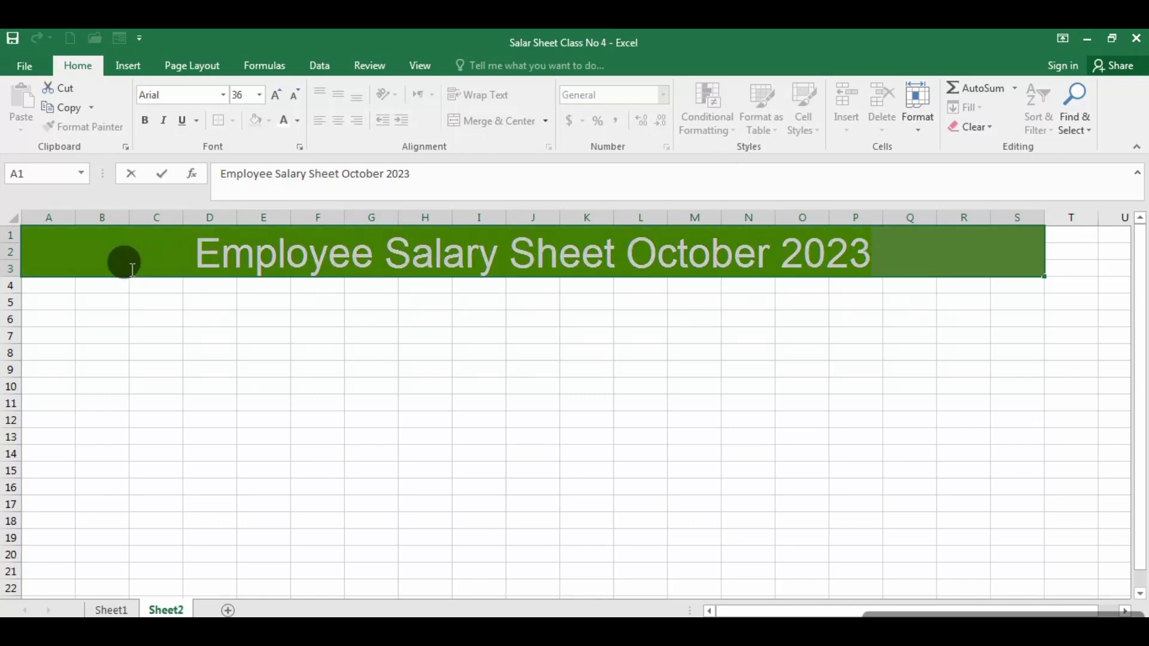
pyautogui.click(146, 122)
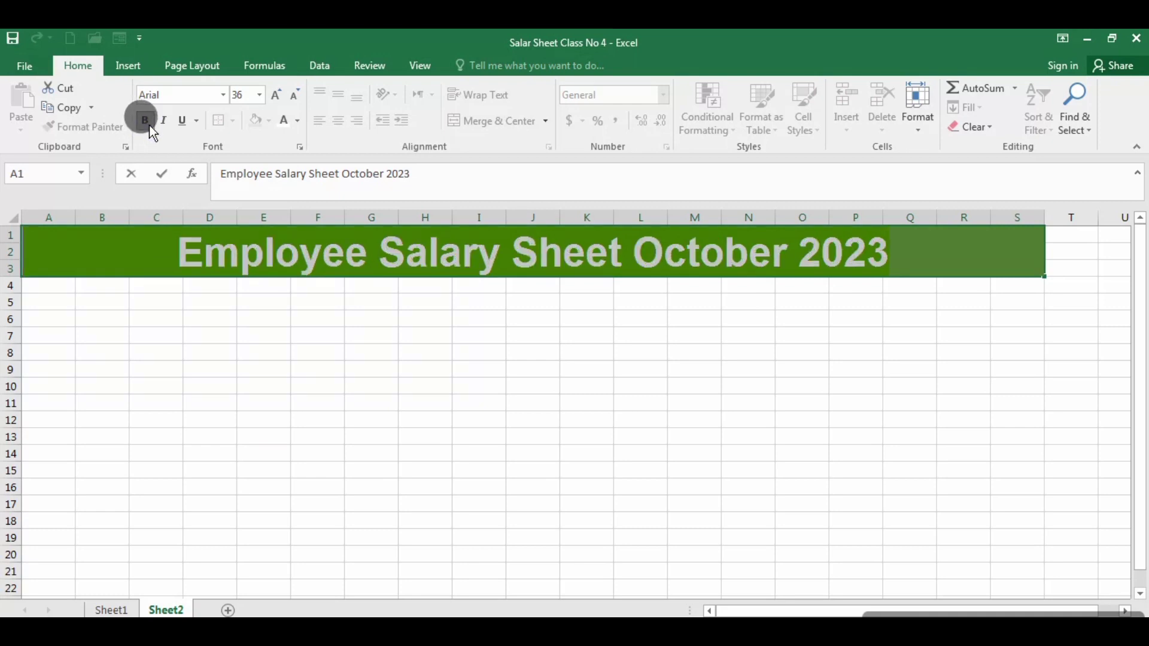
pyautogui.click(519, 357)
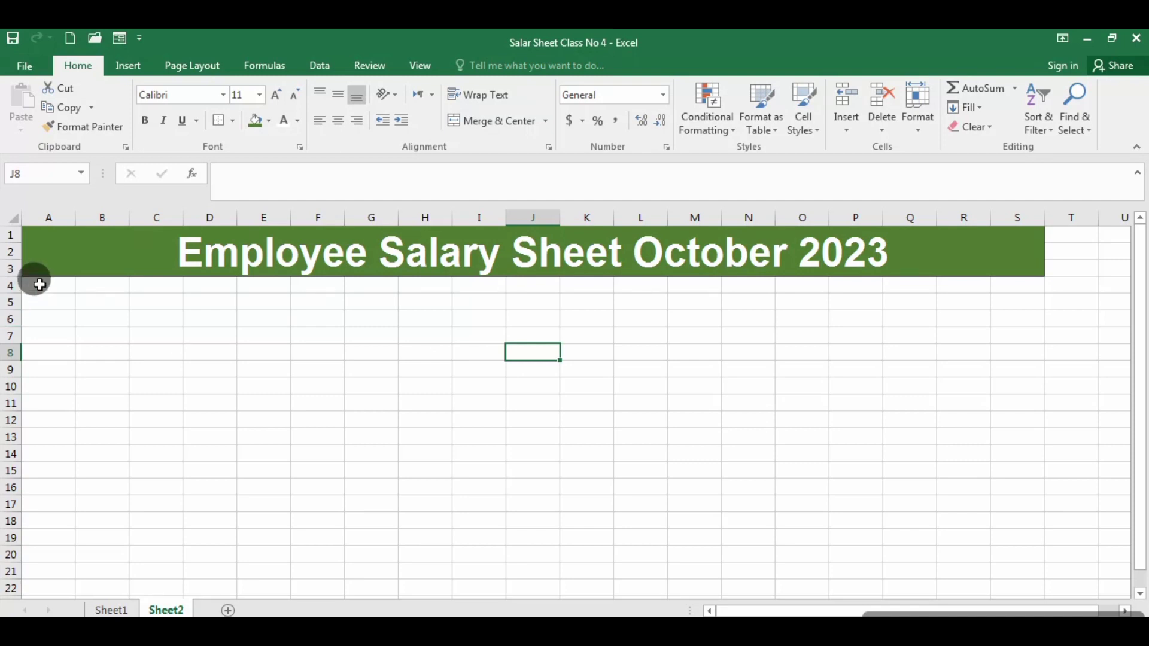
# Step: Apply all borders to the table range A4:S14 and center its contents horizontally
pyautogui.click(37, 284)
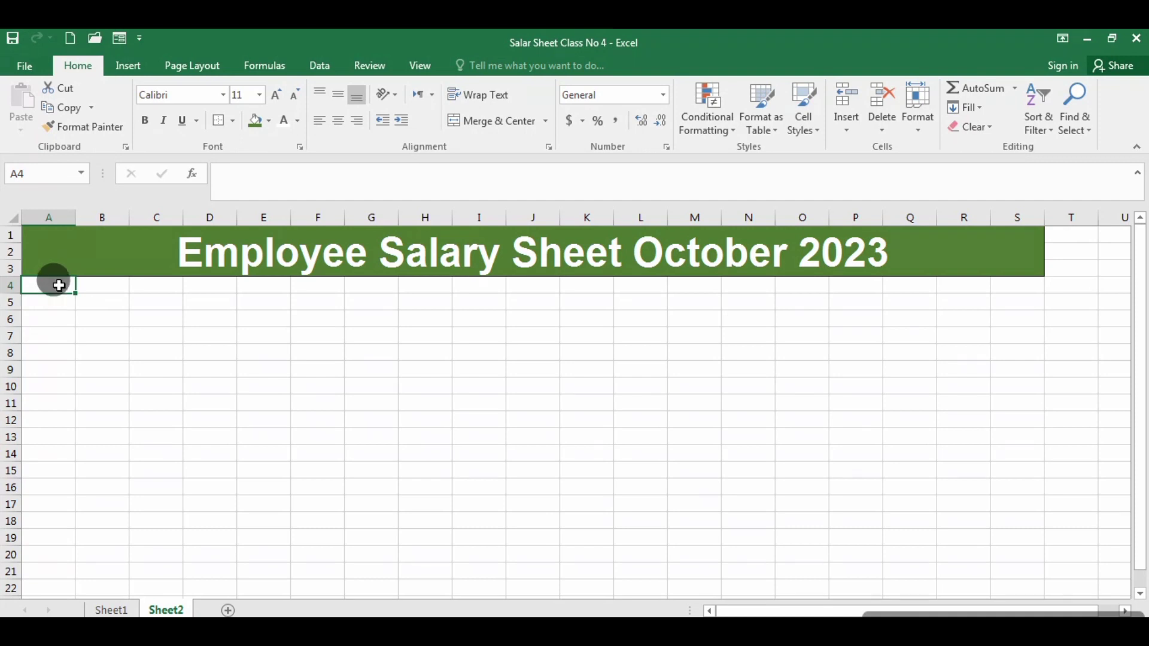
pyautogui.moveTo(58, 285); pyautogui.dragTo(997, 455)
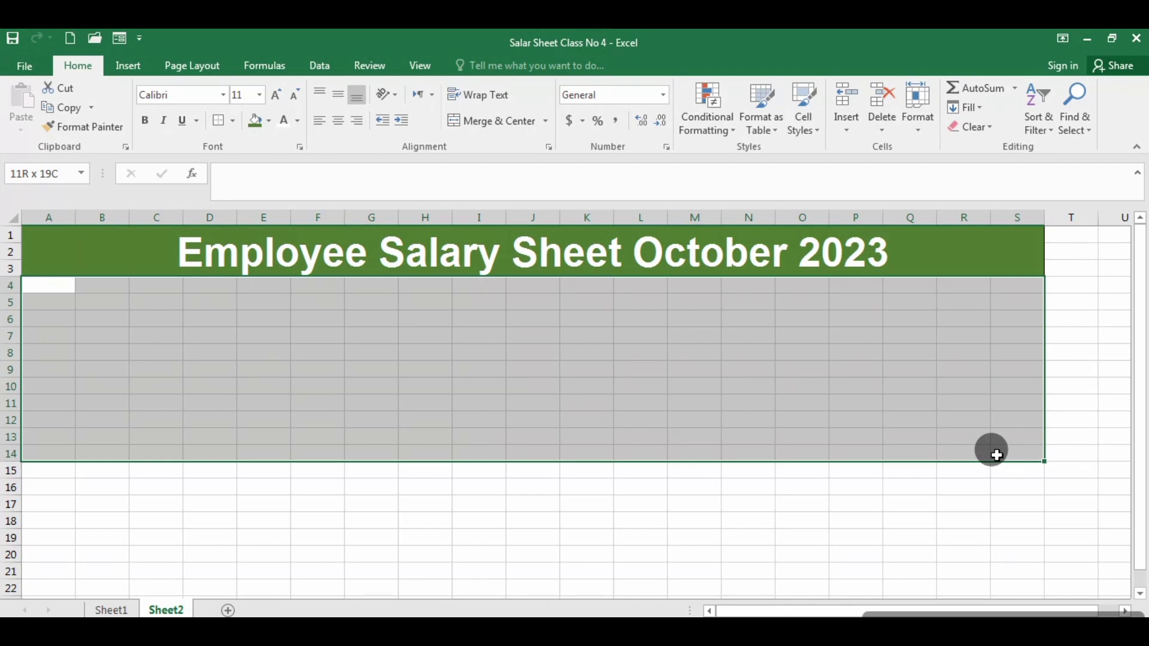
pyautogui.moveTo(997, 455); pyautogui.dragTo(997, 455)
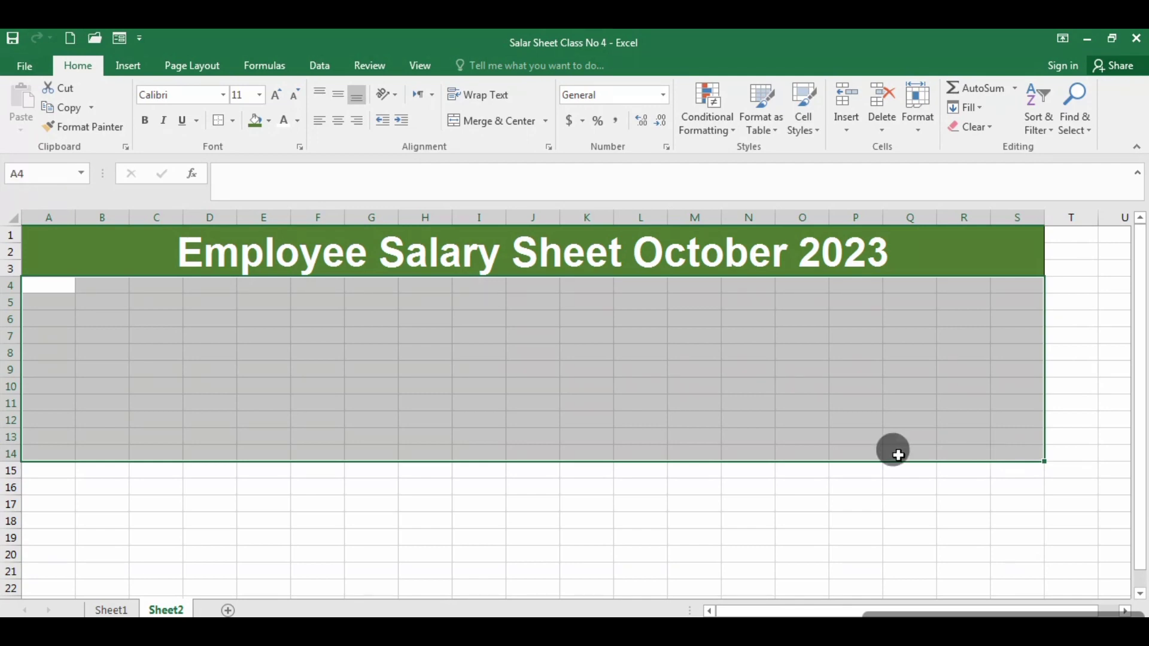
pyautogui.click(230, 123)
pyautogui.click(258, 269)
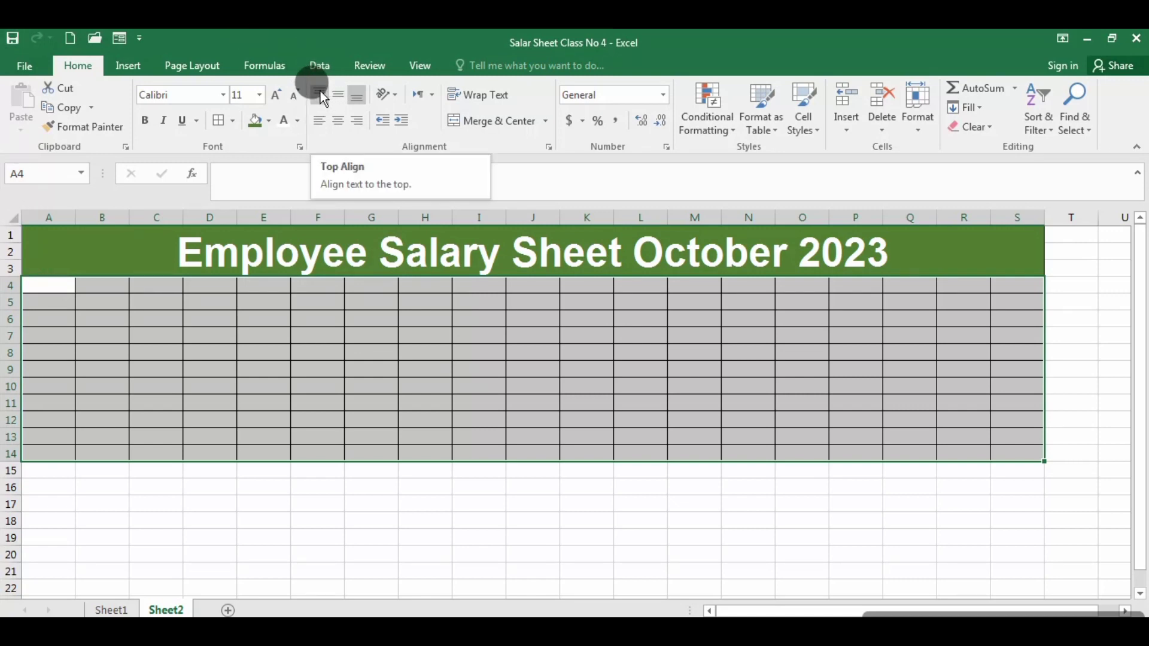
pyautogui.click(336, 123)
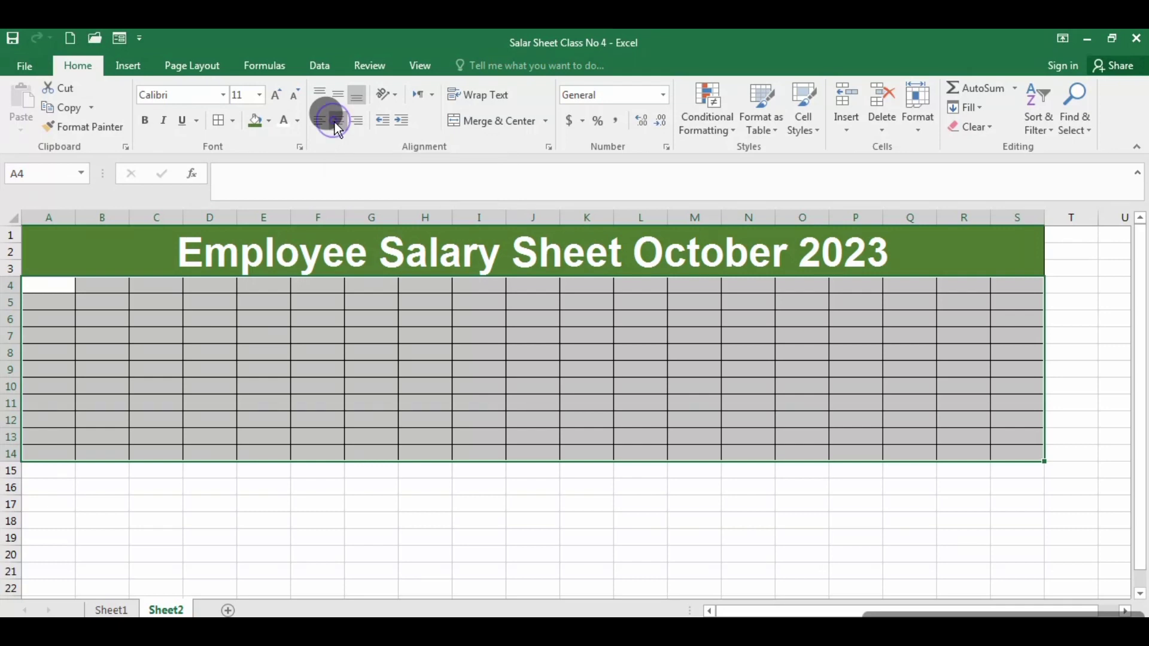
pyautogui.doubleClick(39, 282)
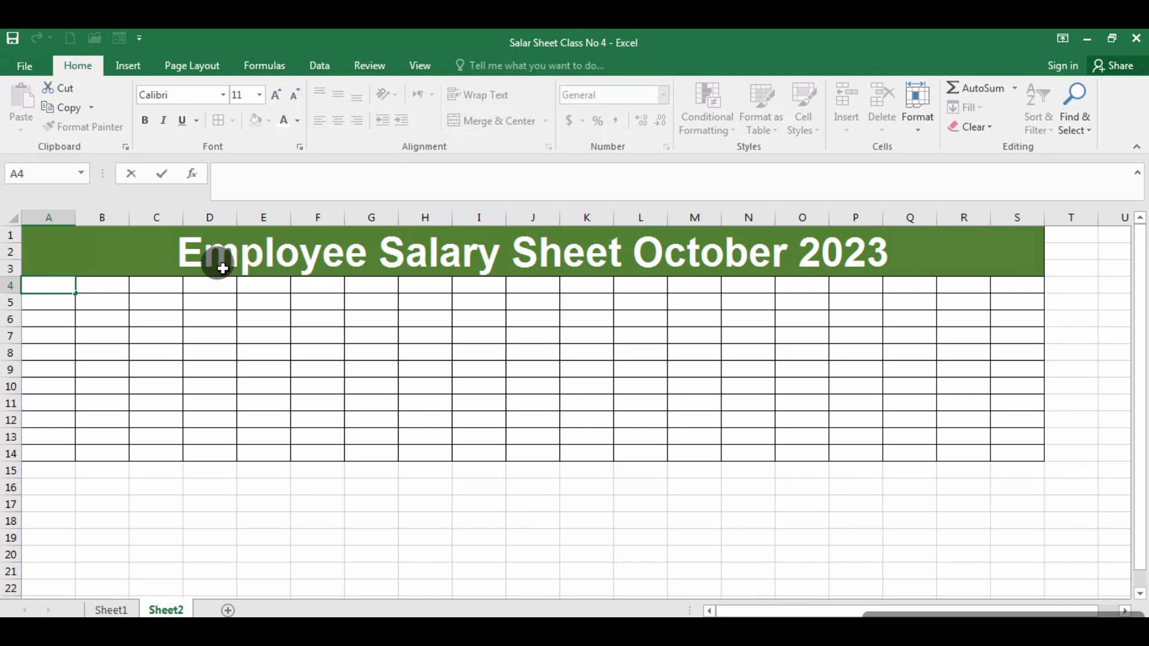
pyautogui.click(131, 533)
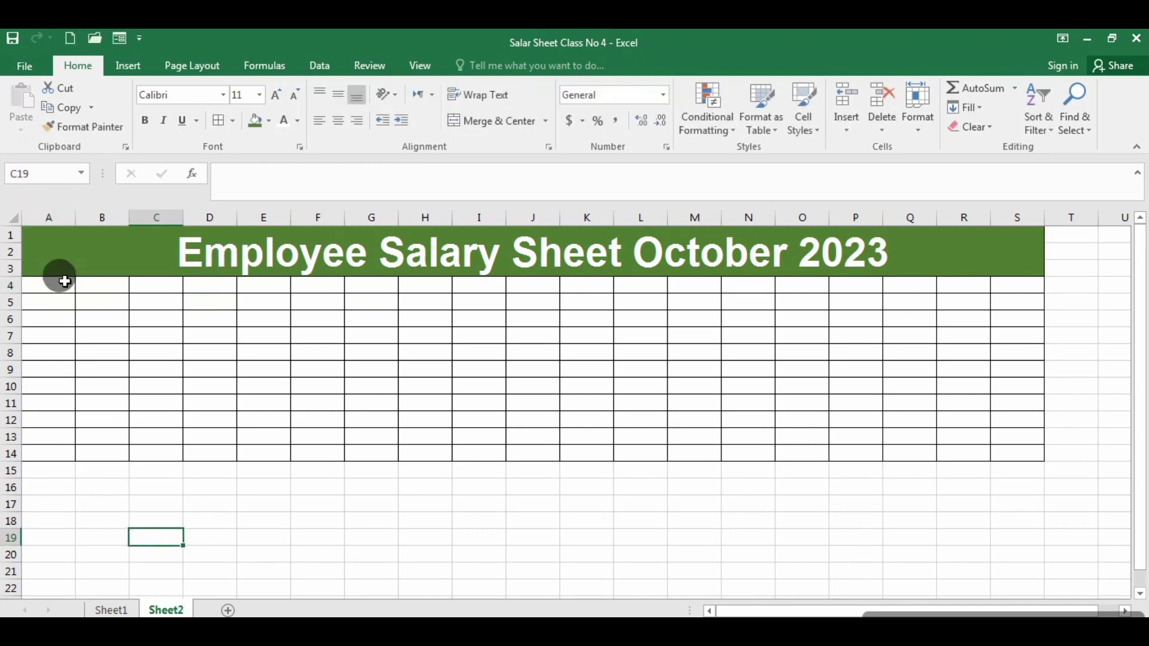
# Step: Format the header row A4:S4 with font size 14, a light green fill and bold text
pyautogui.moveTo(64, 282); pyautogui.dragTo(1018, 282)
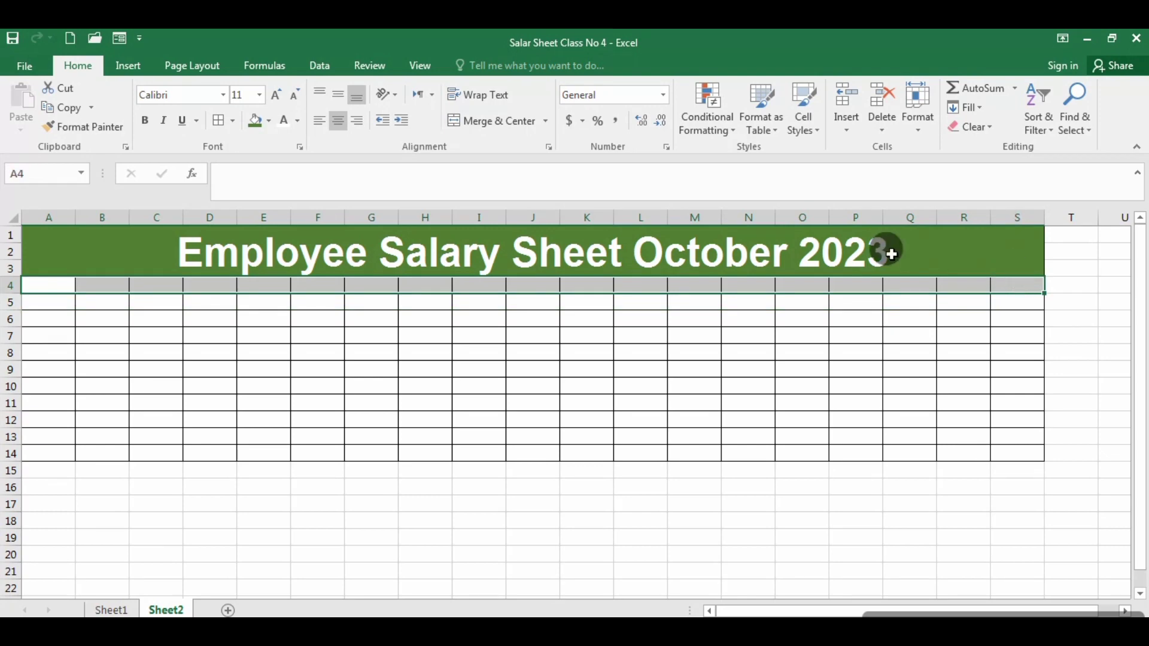
pyautogui.click(259, 95)
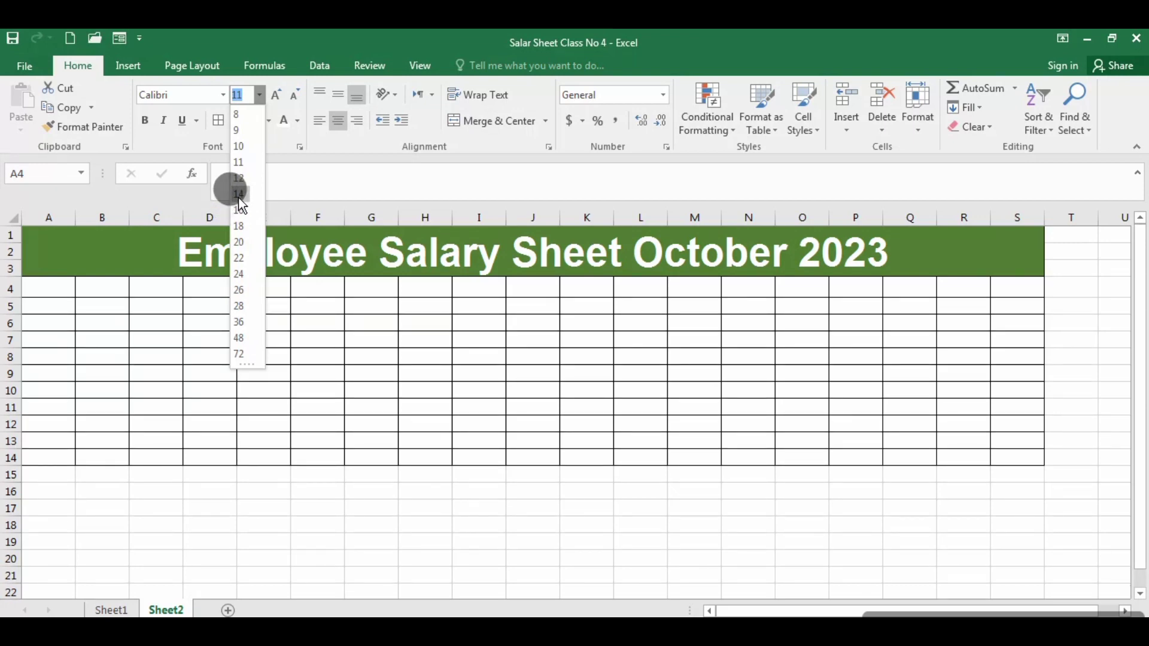
pyautogui.click(239, 193)
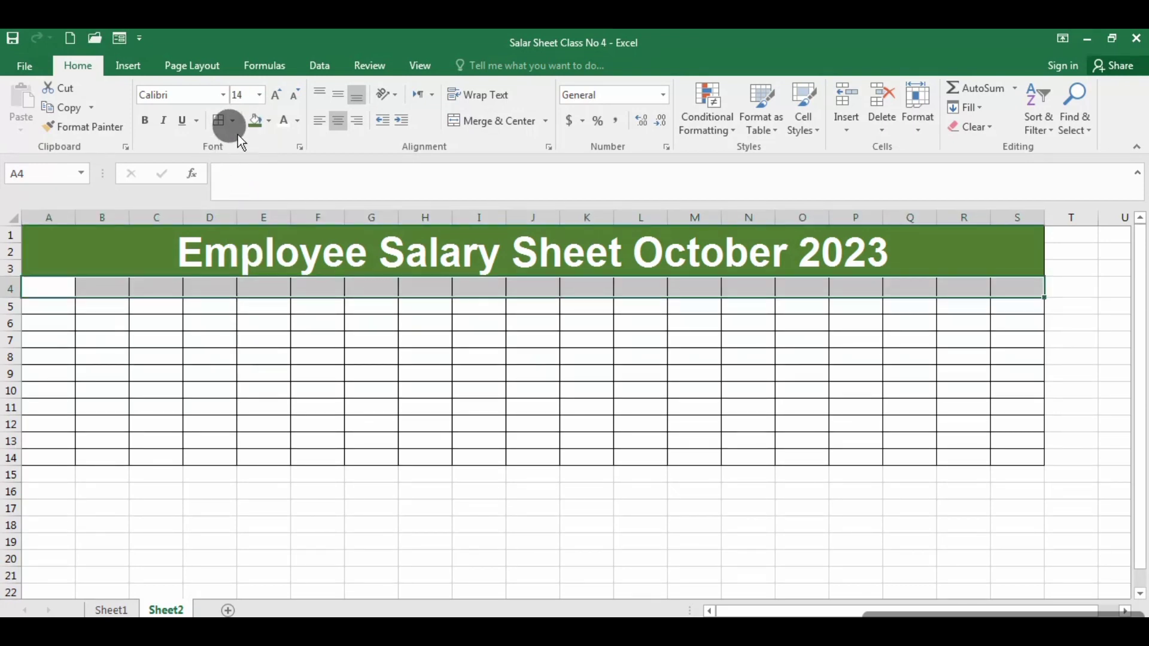
pyautogui.click(268, 120)
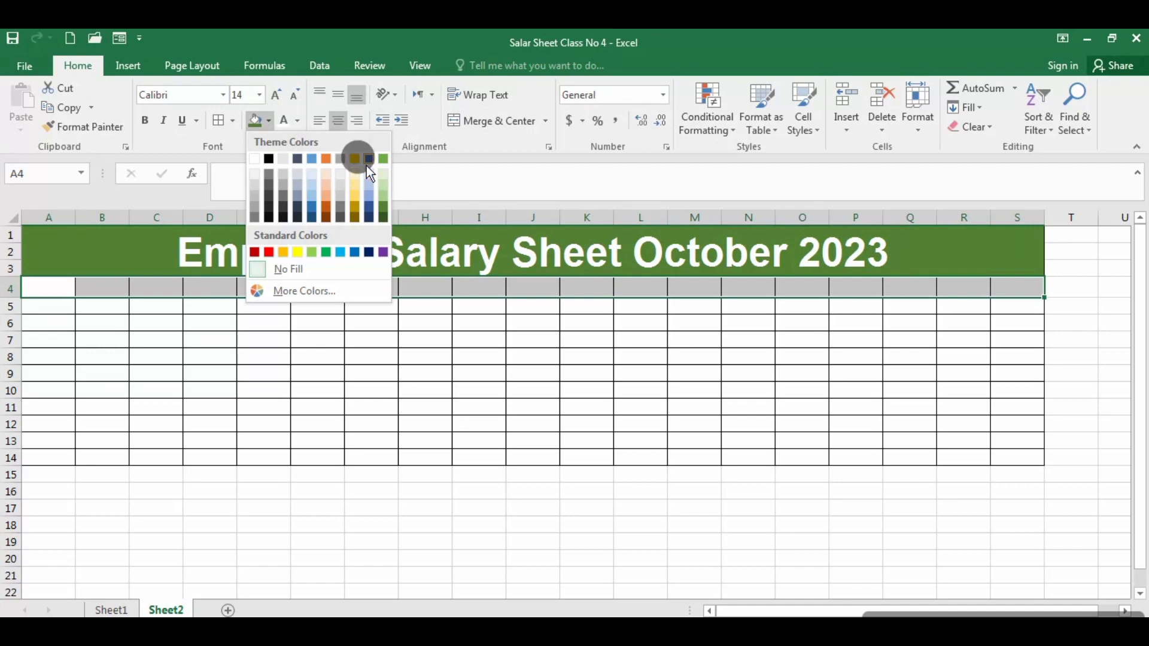
pyautogui.click(383, 195)
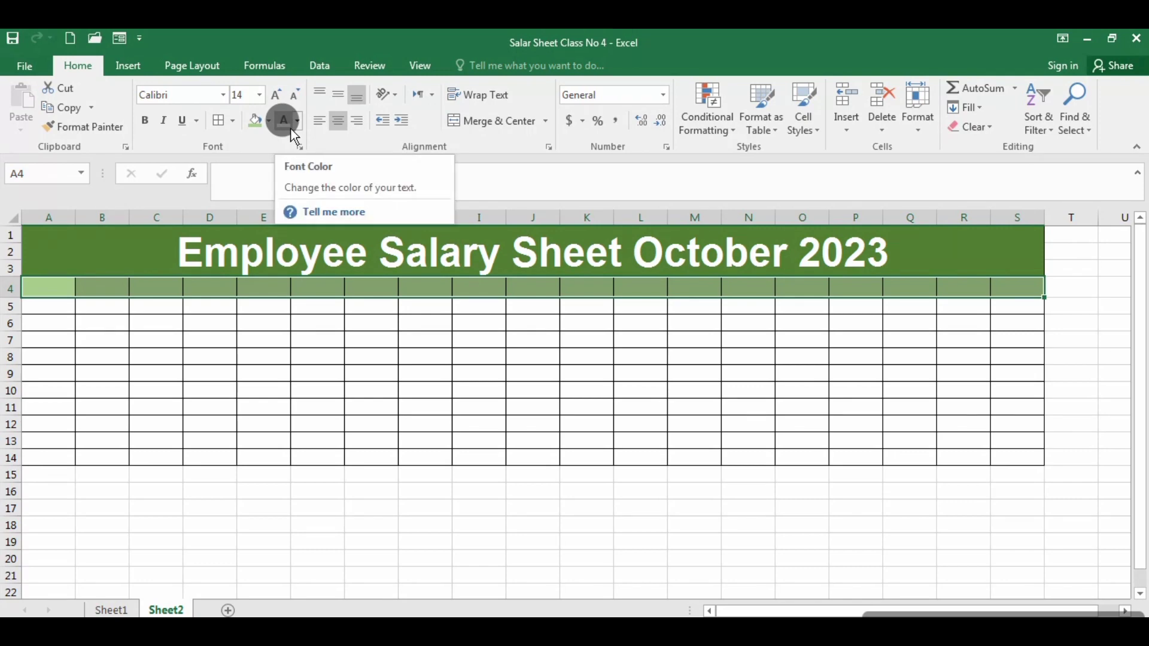
pyautogui.click(146, 120)
# Step: Enter the column headers "S.No", "ID.No" and "Name" in cells A4 to C4
pyautogui.doubleClick(52, 285)
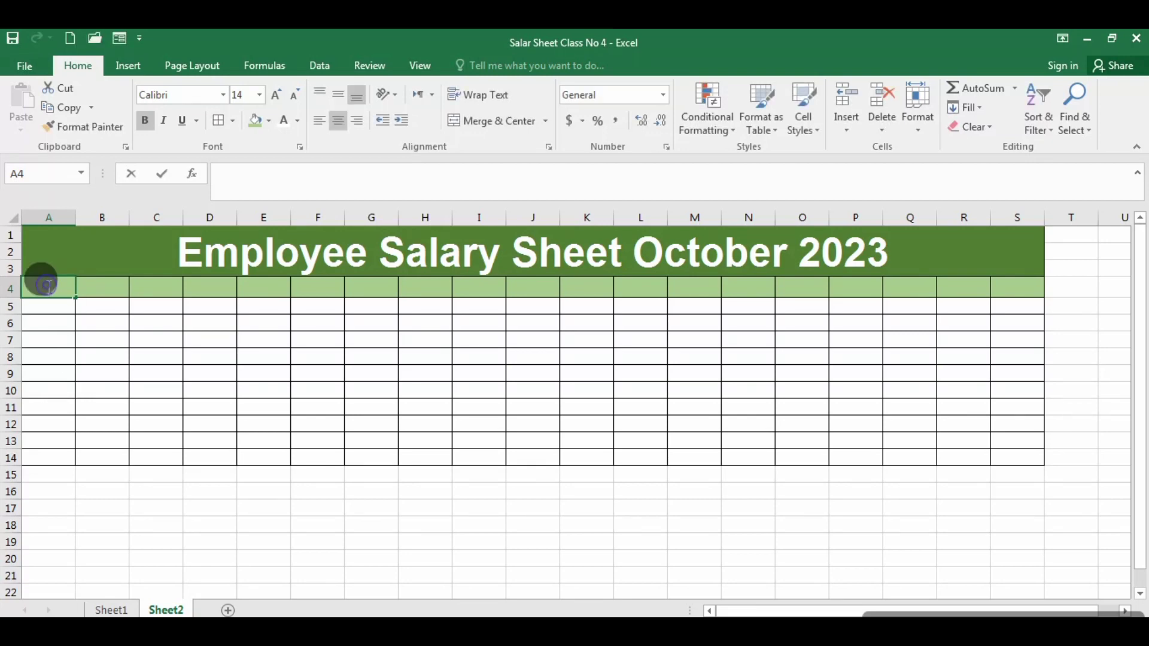
pyautogui.write('S')
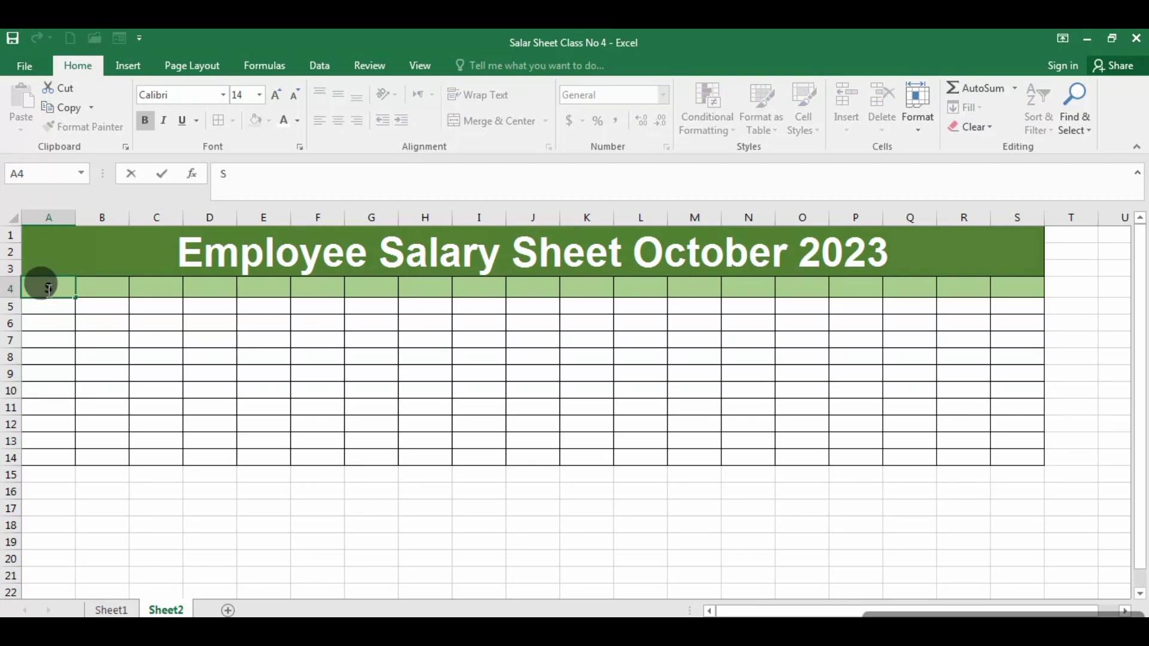
pyautogui.write('.No')
pyautogui.hotkey('ctrl', 'Return')
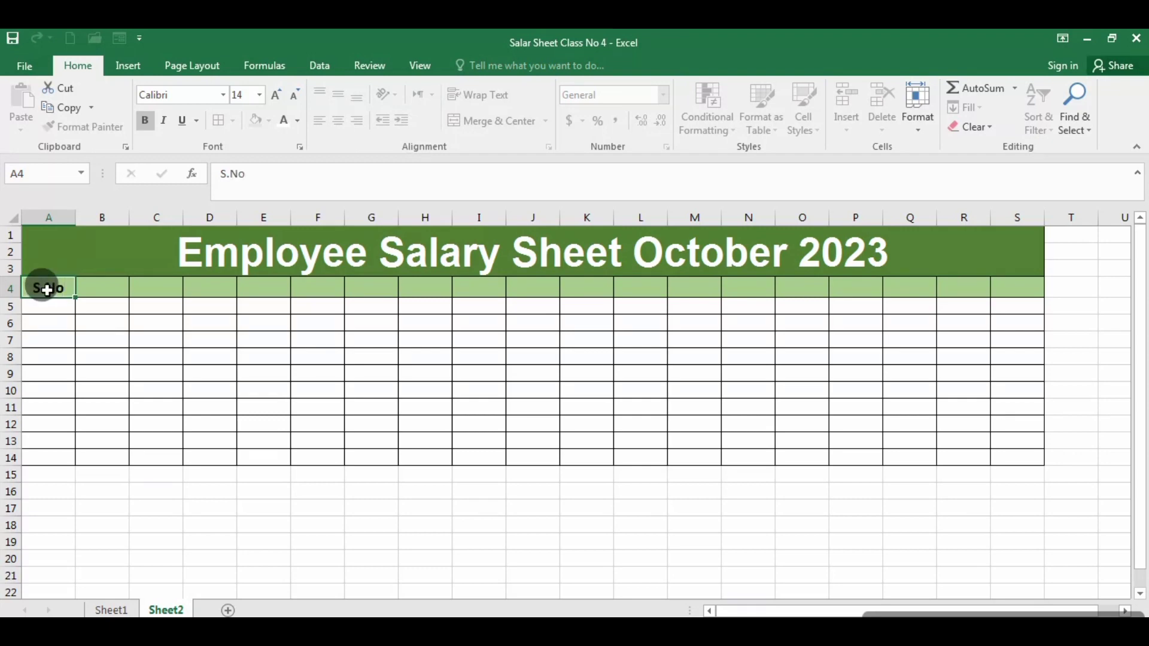
pyautogui.press('Tab')
pyautogui.write('ID')
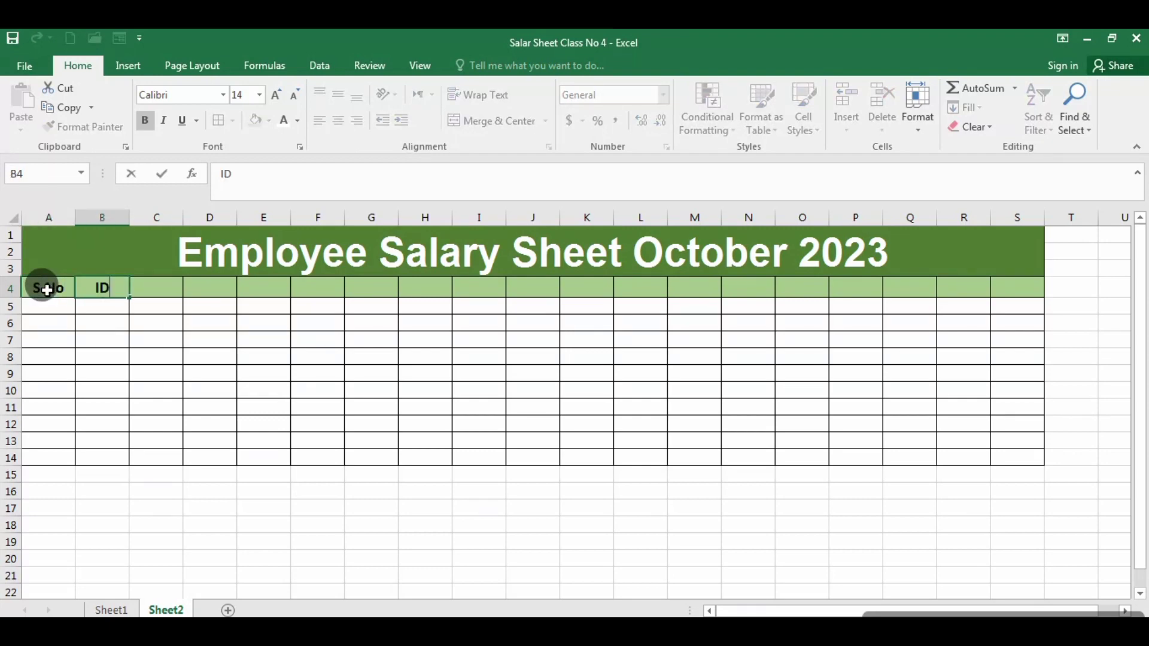
pyautogui.write('No')
pyautogui.press('BackSpace')
pyautogui.press('BackSpace')
pyautogui.write('.No')
pyautogui.press('Tab')
pyautogui.write('Name')
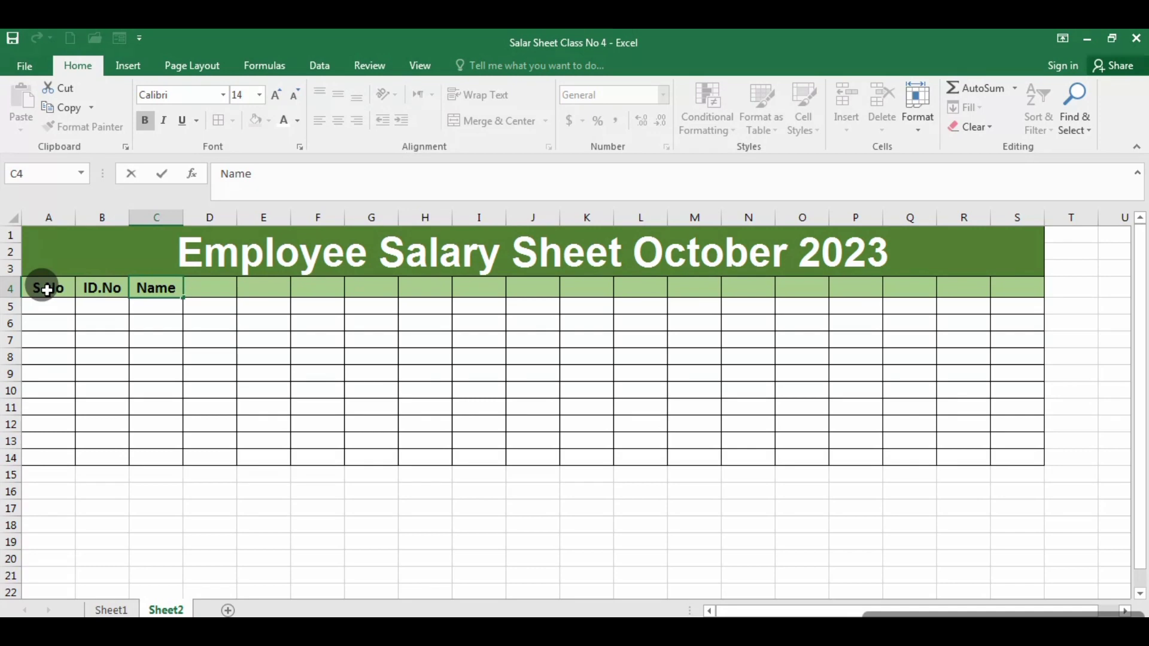
pyautogui.press('Tab')
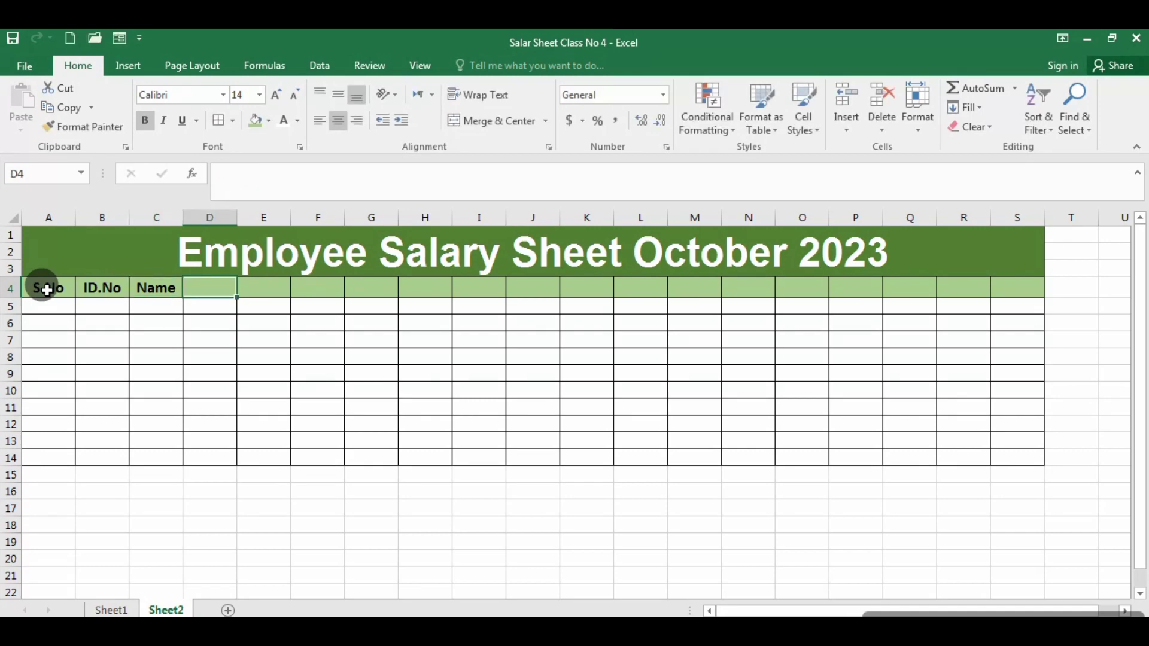
# Step: Enter the column headers "Joining Date" in D4 and "Designation" in E4
pyautogui.write('Joining Date')
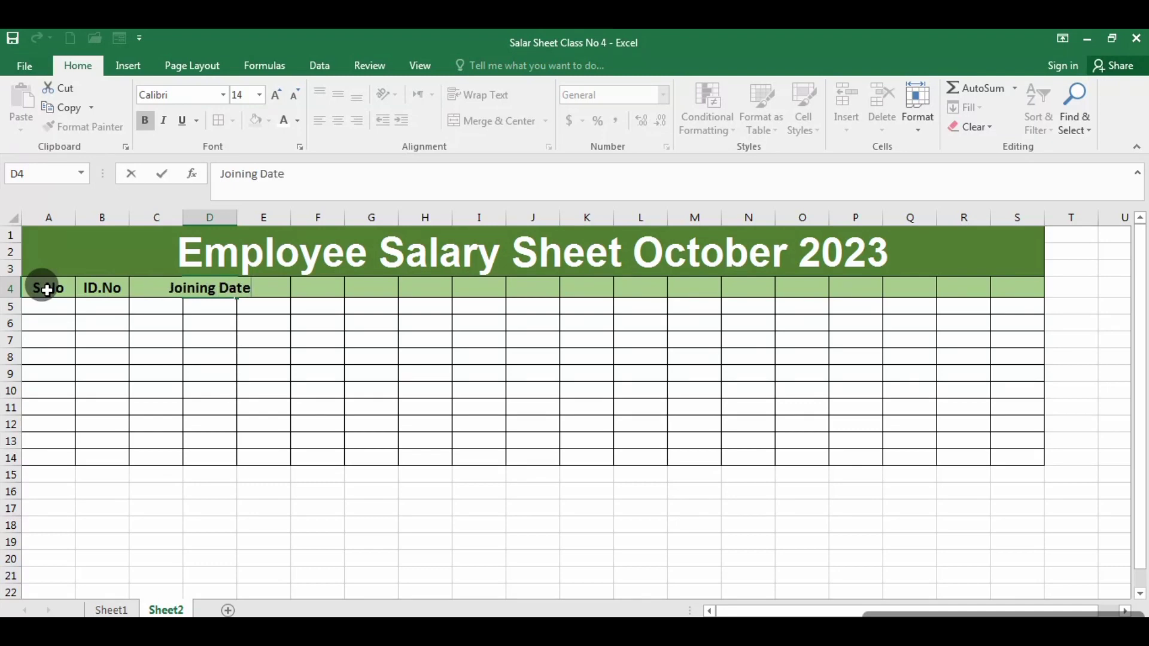
pyautogui.press('Tab')
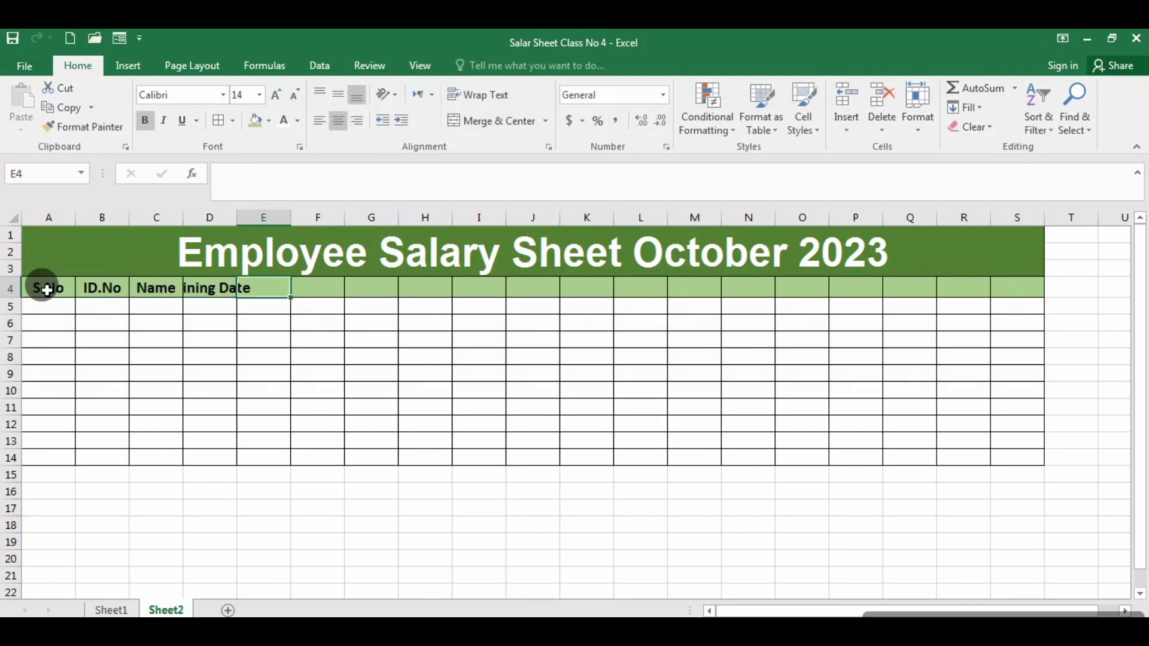
pyautogui.write('S')
pyautogui.press('BackSpace')
pyautogui.write('D')
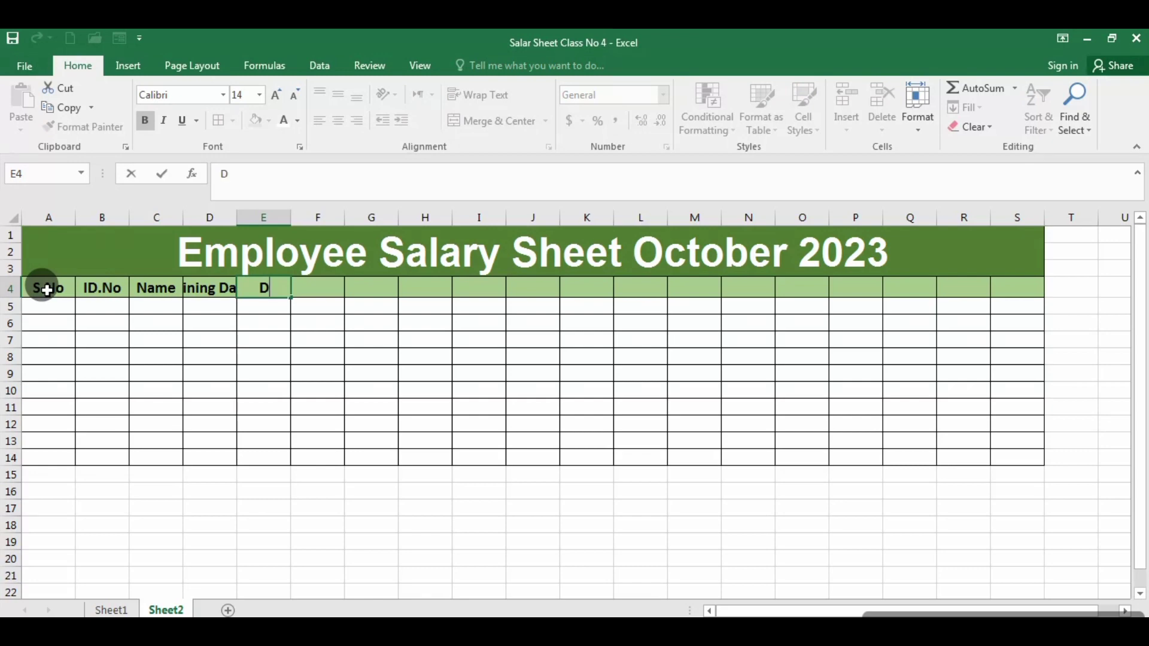
pyautogui.write('esignation')
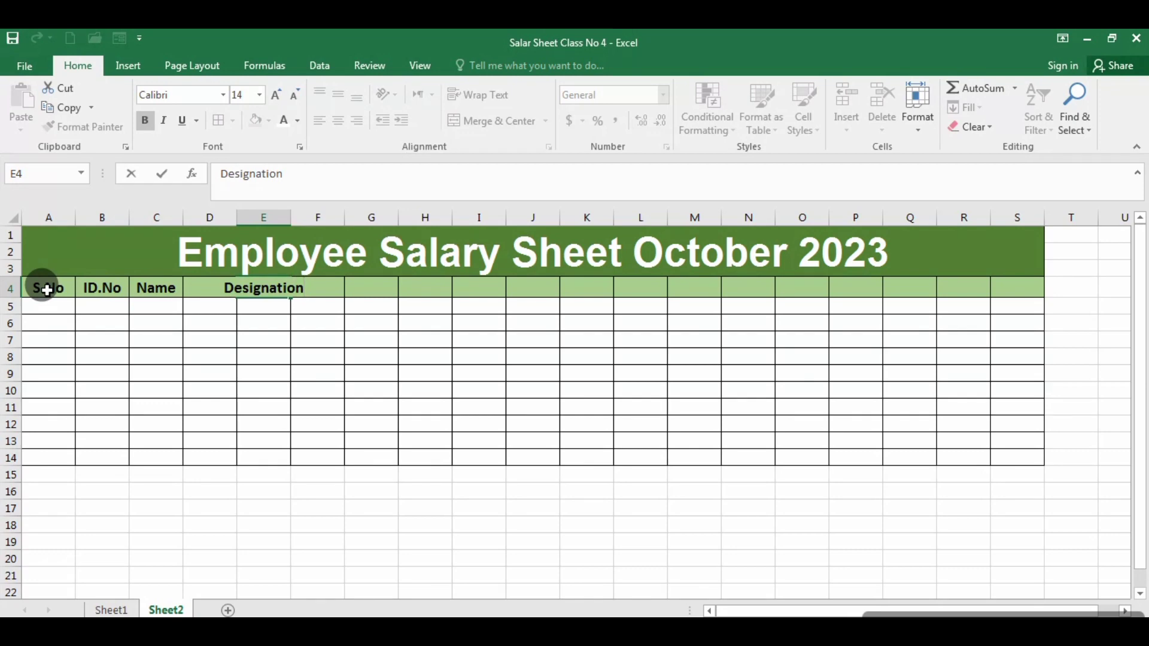
pyautogui.press('Tab')
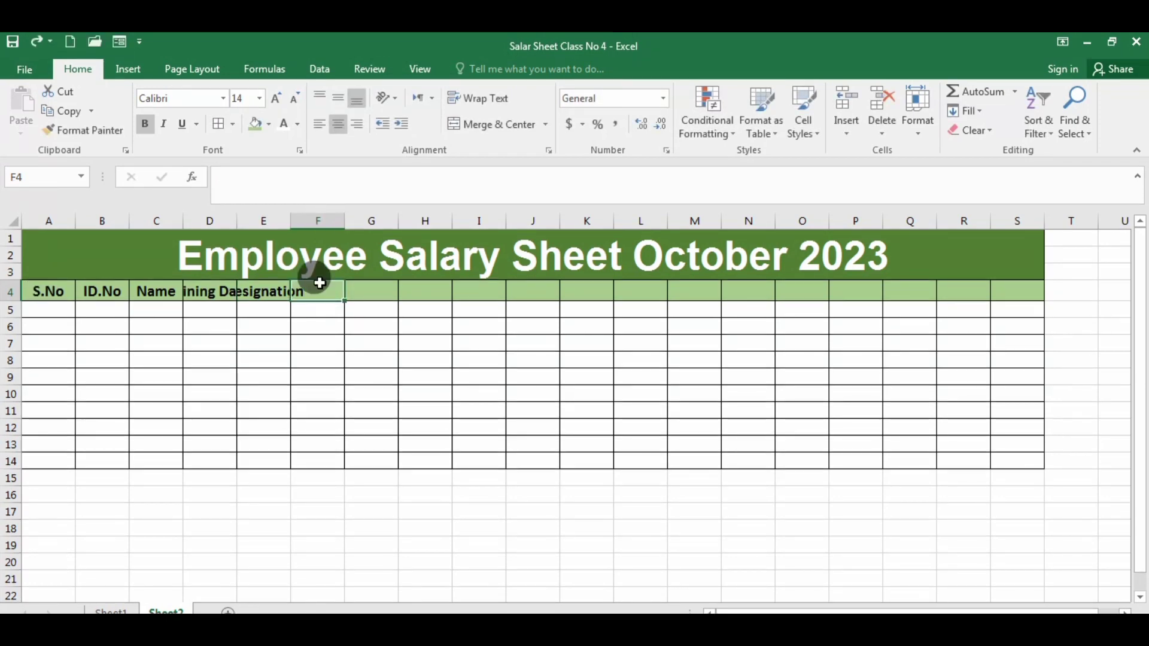
# Step: Enter the column headers "Basic salary" in F4 and "Attendance" in G4
pyautogui.write('Ba')
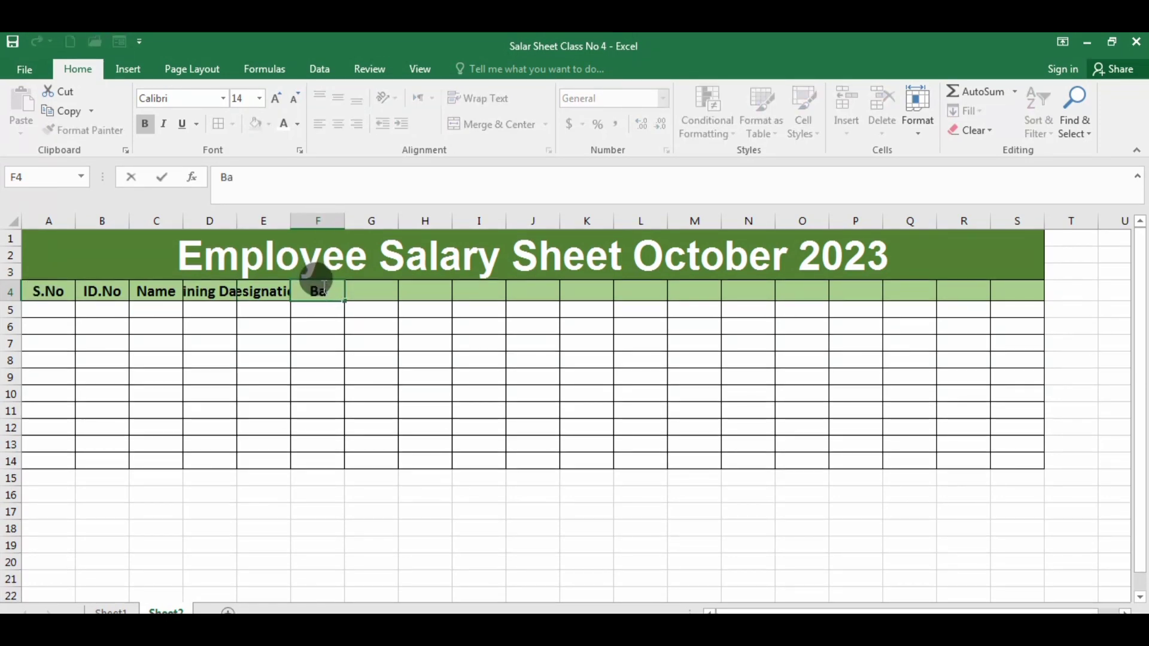
pyautogui.write('sic salary')
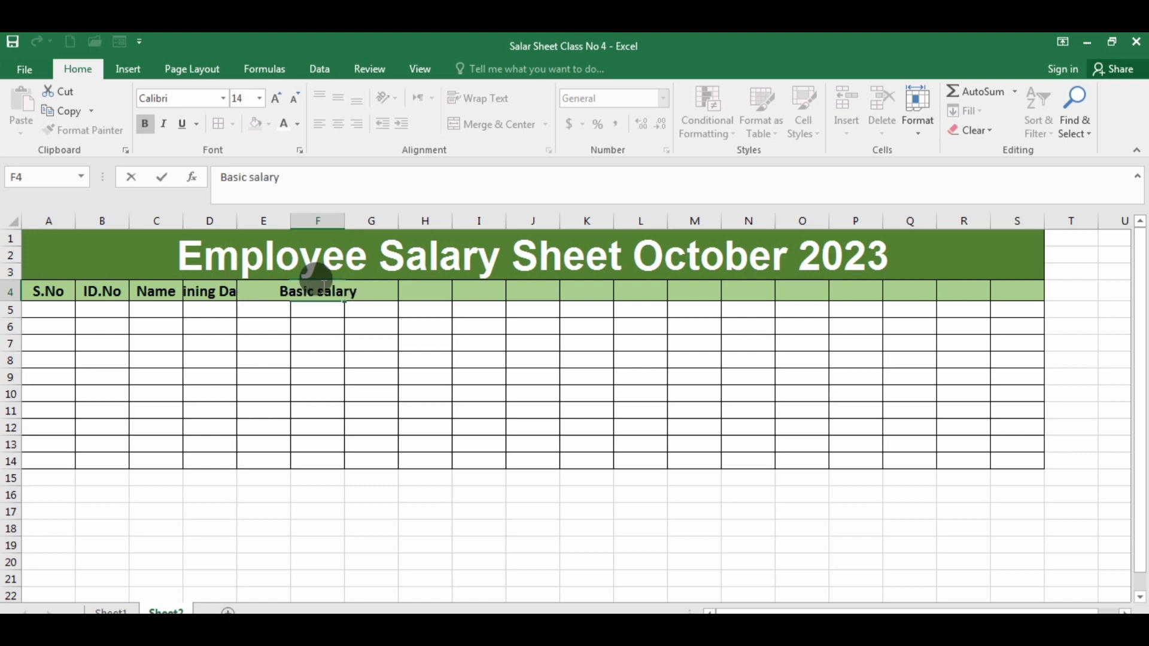
pyautogui.press('Tab')
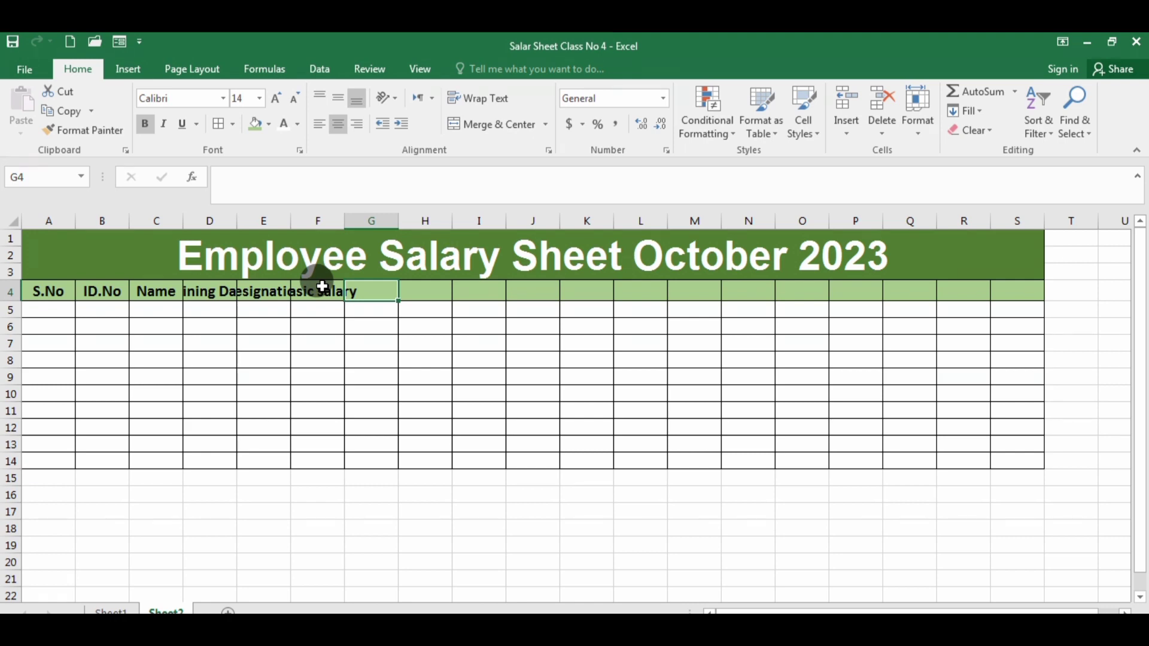
pyautogui.write('At')
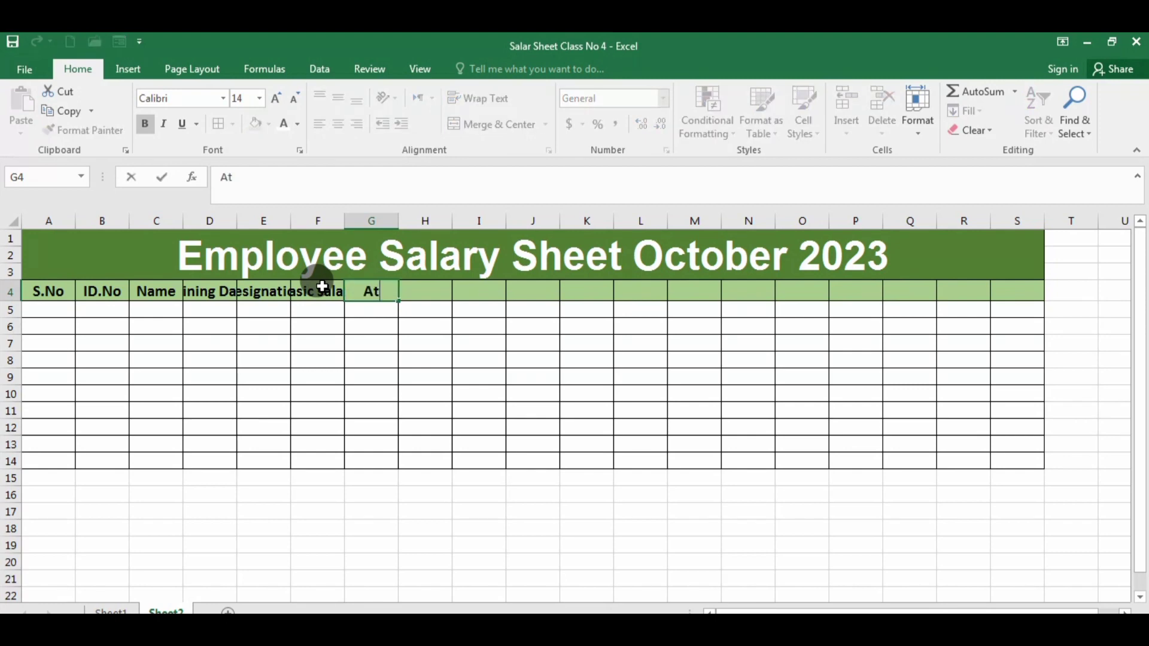
pyautogui.write('tenda')
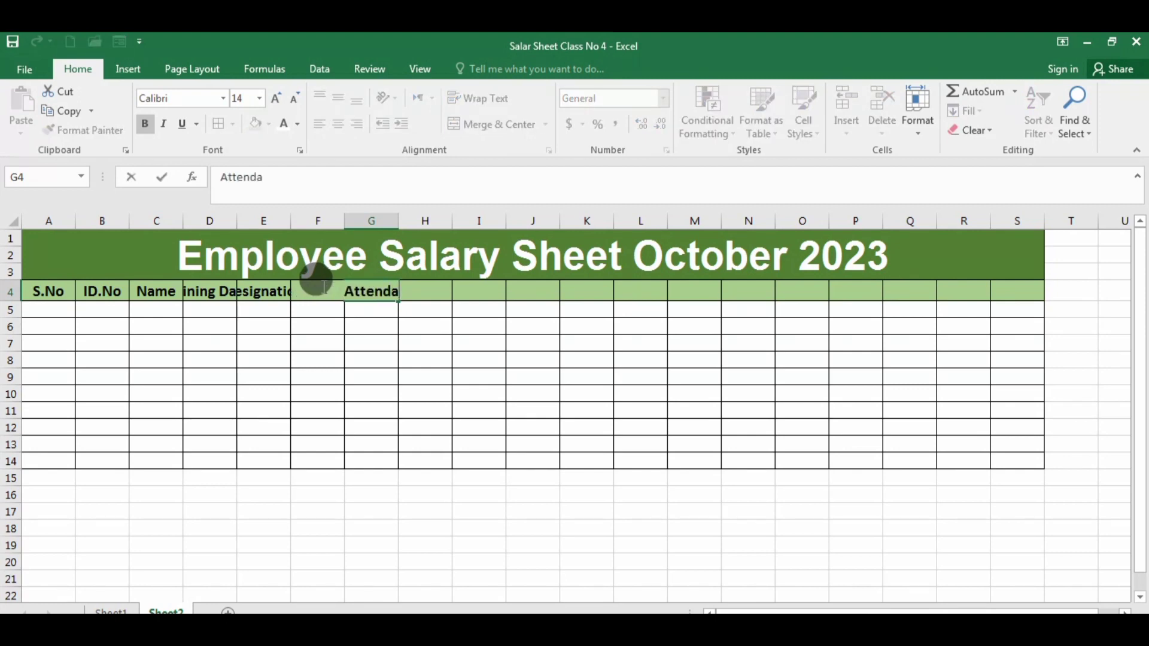
pyautogui.write('nce')
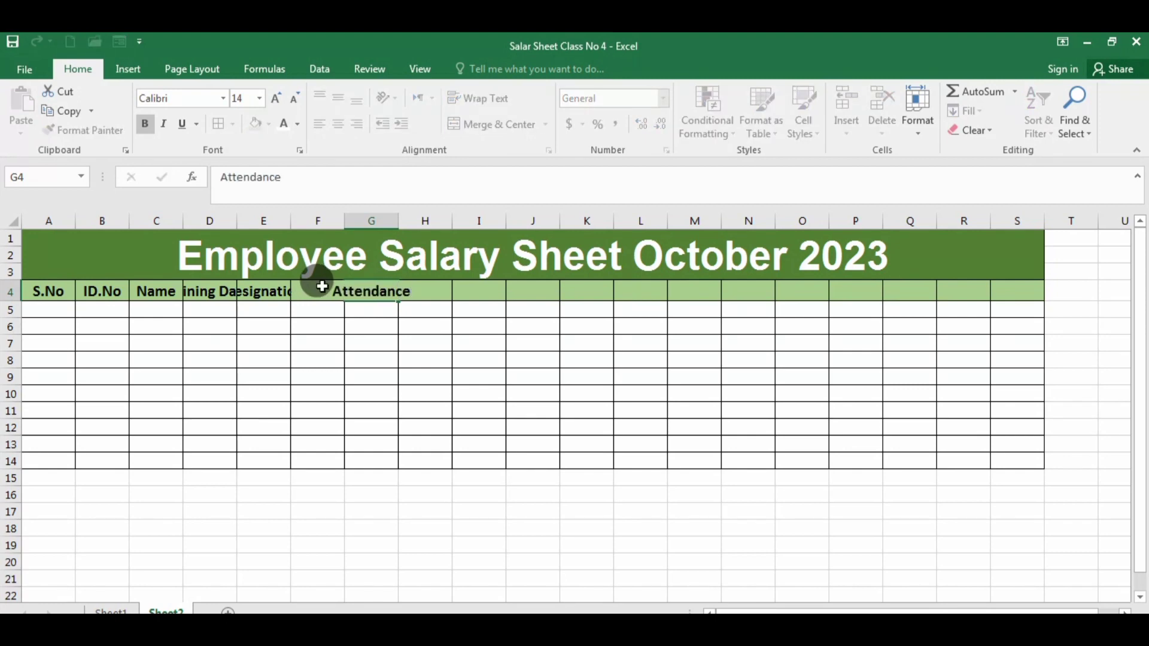
pyautogui.press('Tab')
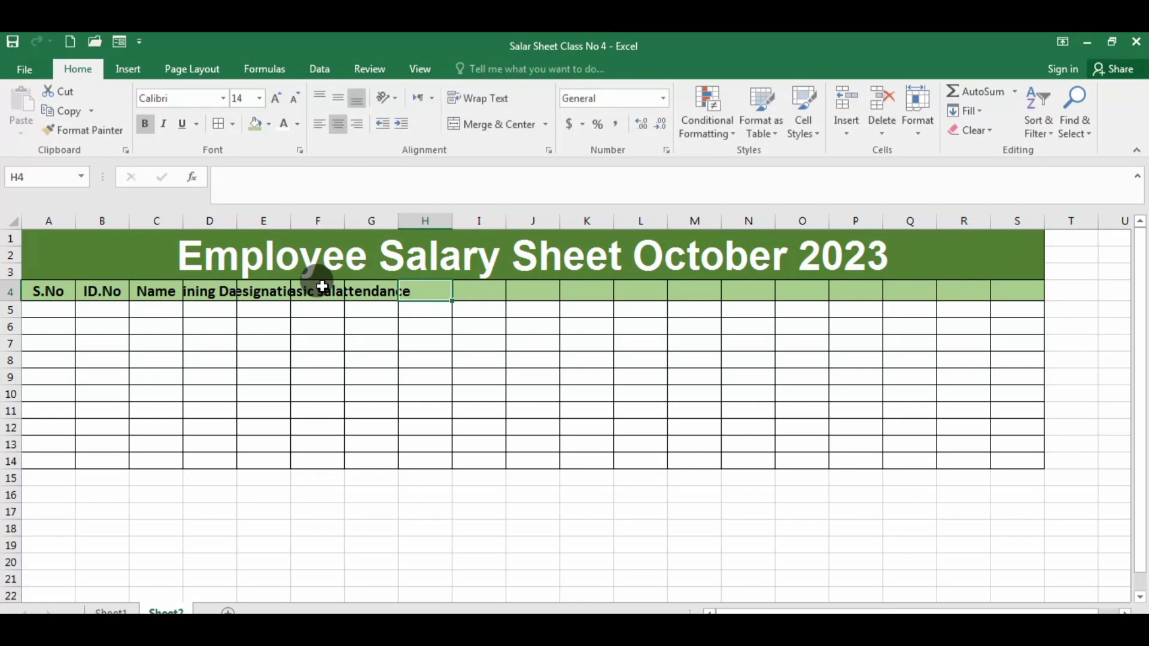
# Step: Enter the column headers "salary", "HRA" and "DA" in cells H4 to J4
pyautogui.write('salary')
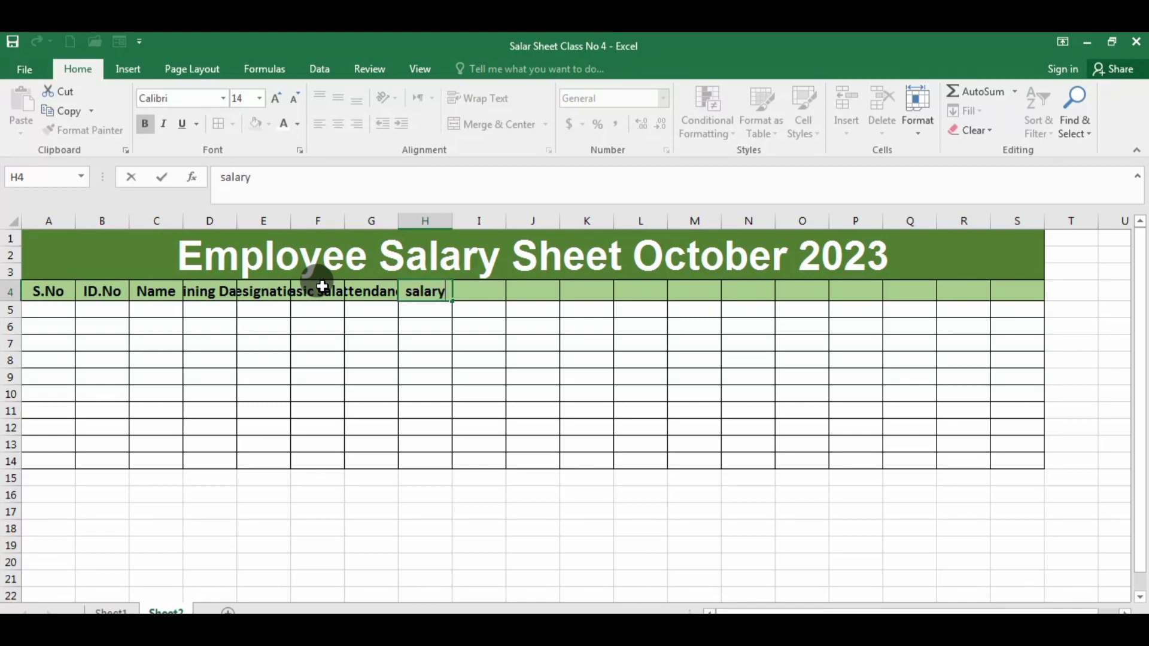
pyautogui.press('Tab')
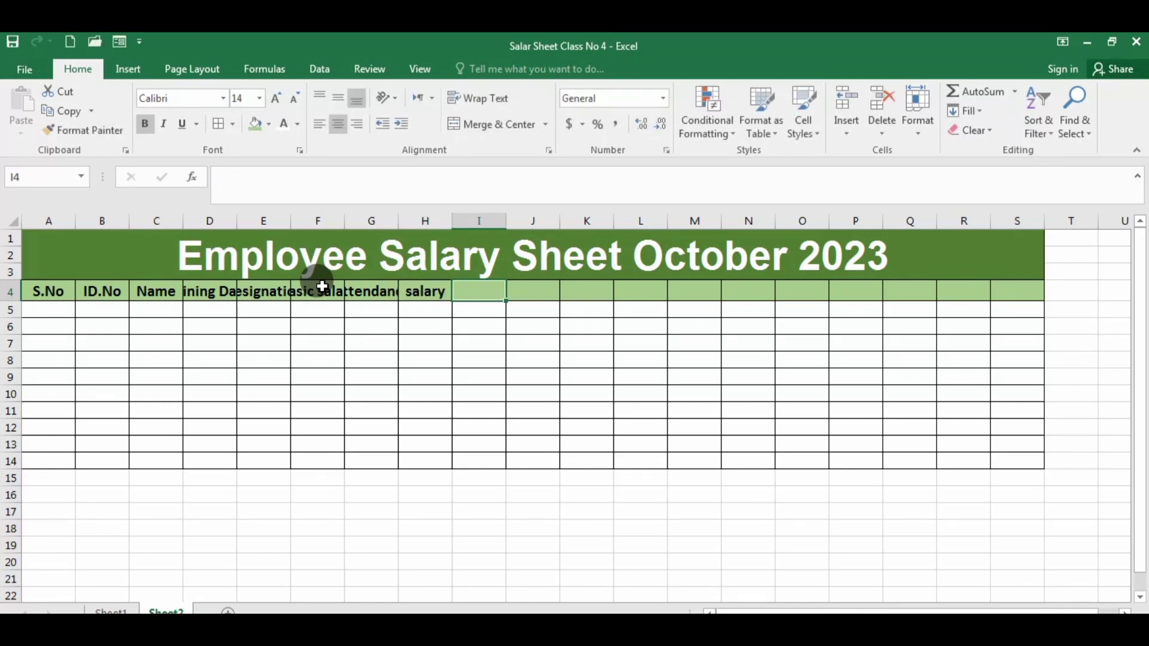
pyautogui.write('H')
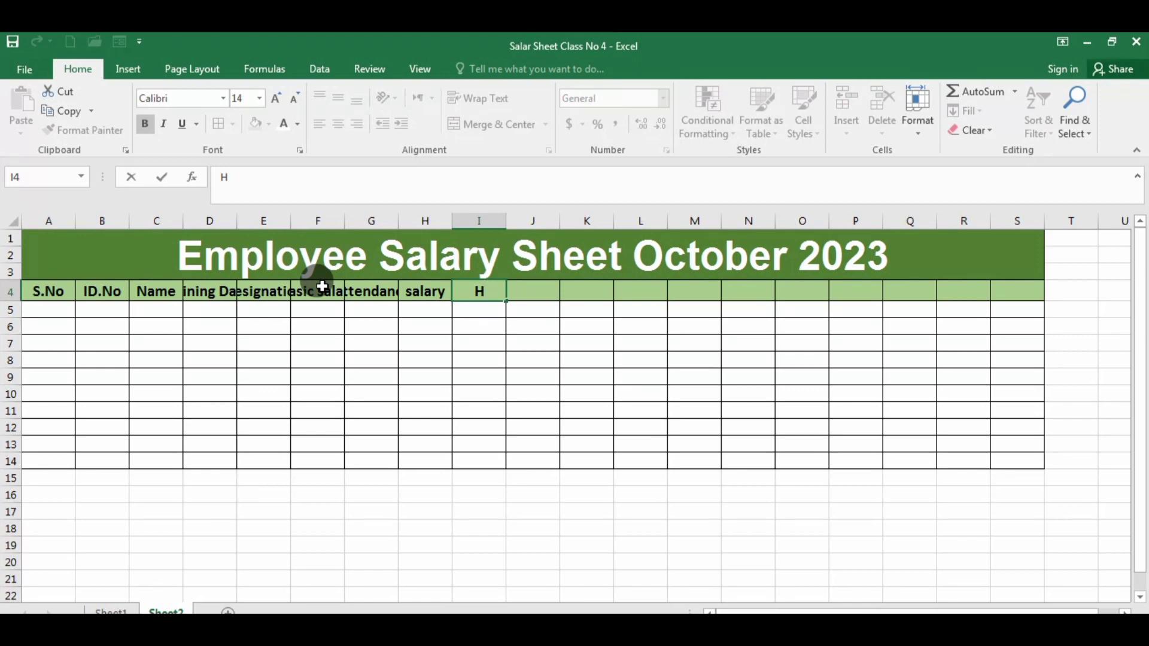
pyautogui.write('RA')
pyautogui.press('Tab')
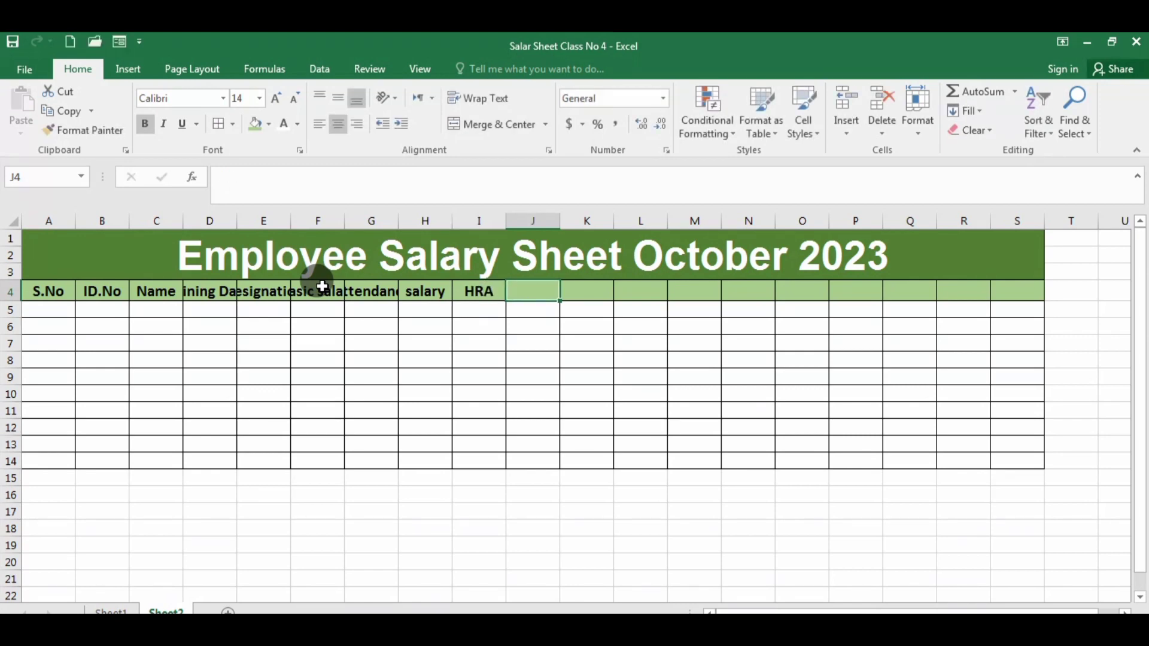
pyautogui.write('DA')
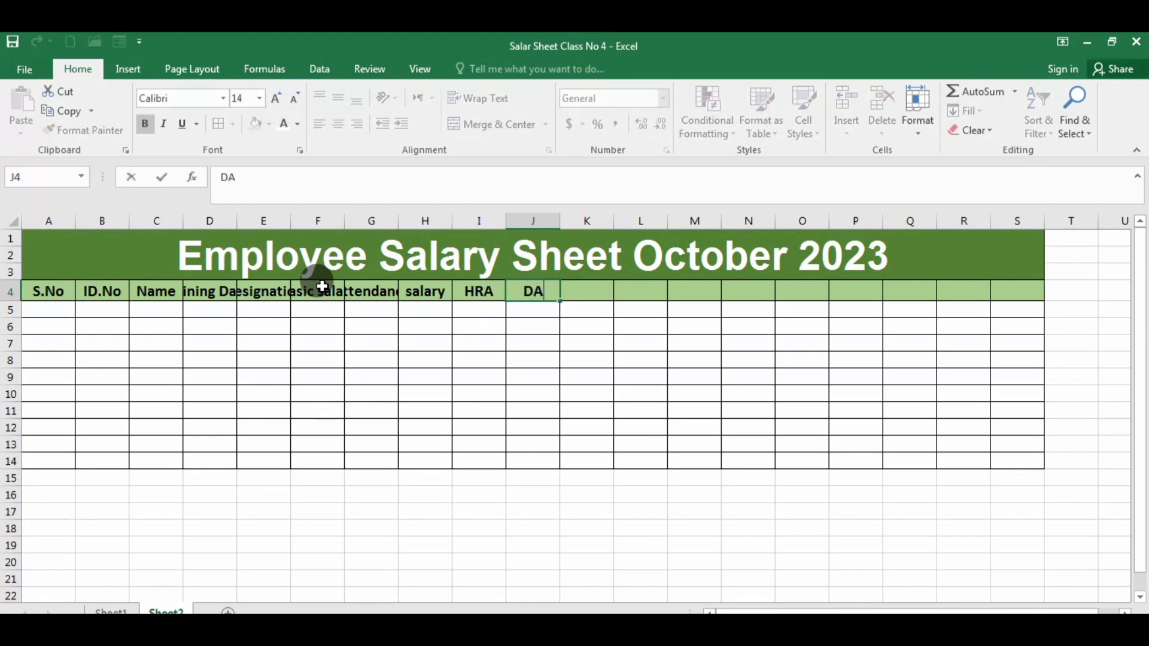
pyautogui.press('Tab')
# Step: Enter the column headers "Convance" in K4 and "Over Time Hrs" in L4
pyautogui.write('C')
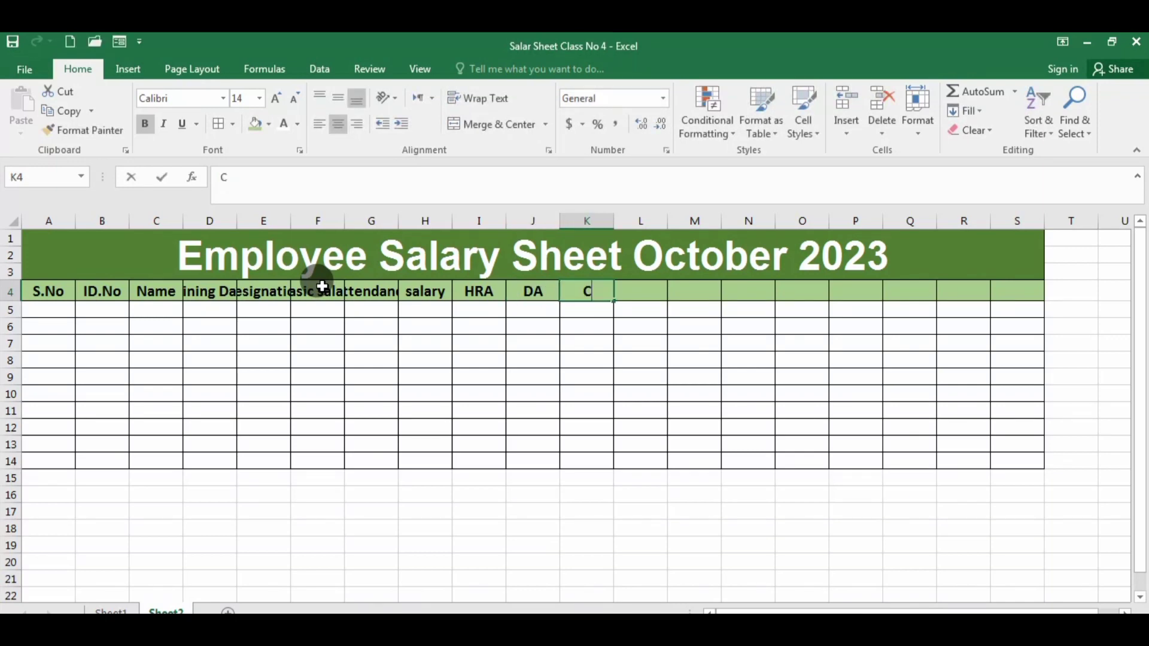
pyautogui.write('onvance')
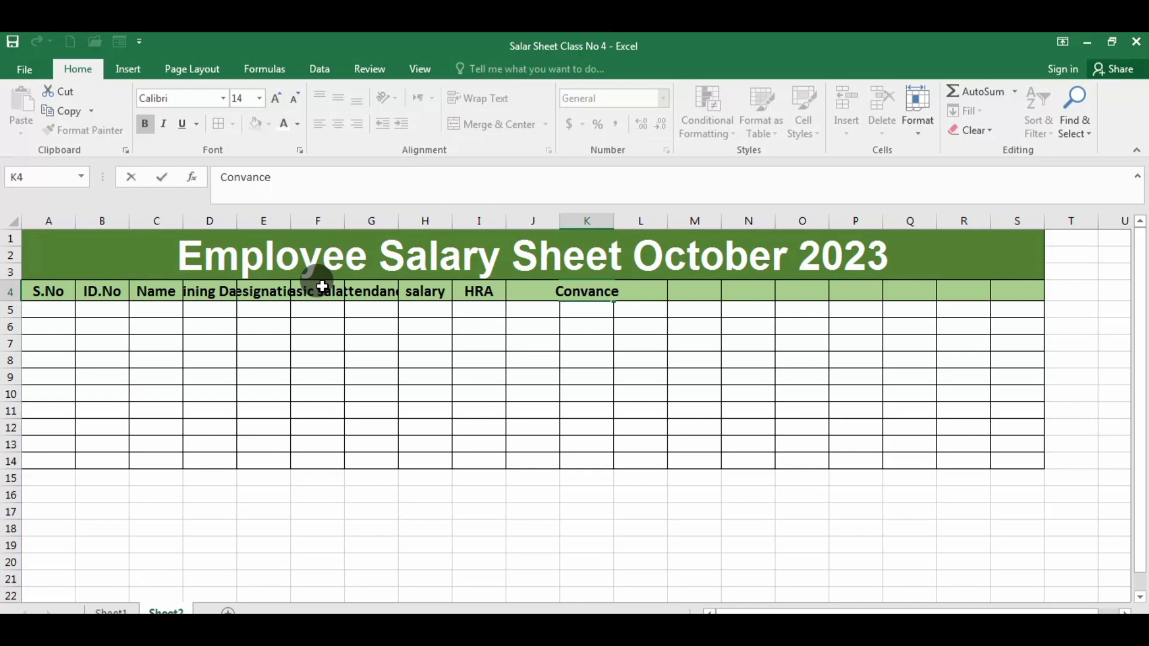
pyautogui.press('Tab')
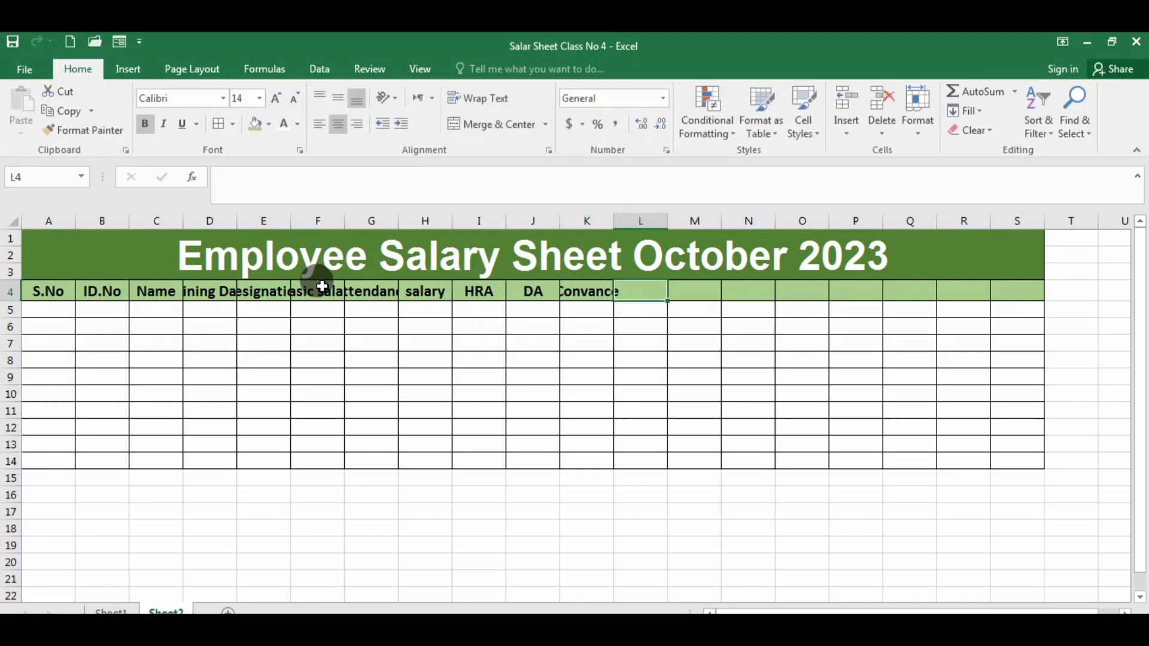
pyautogui.write('Over')
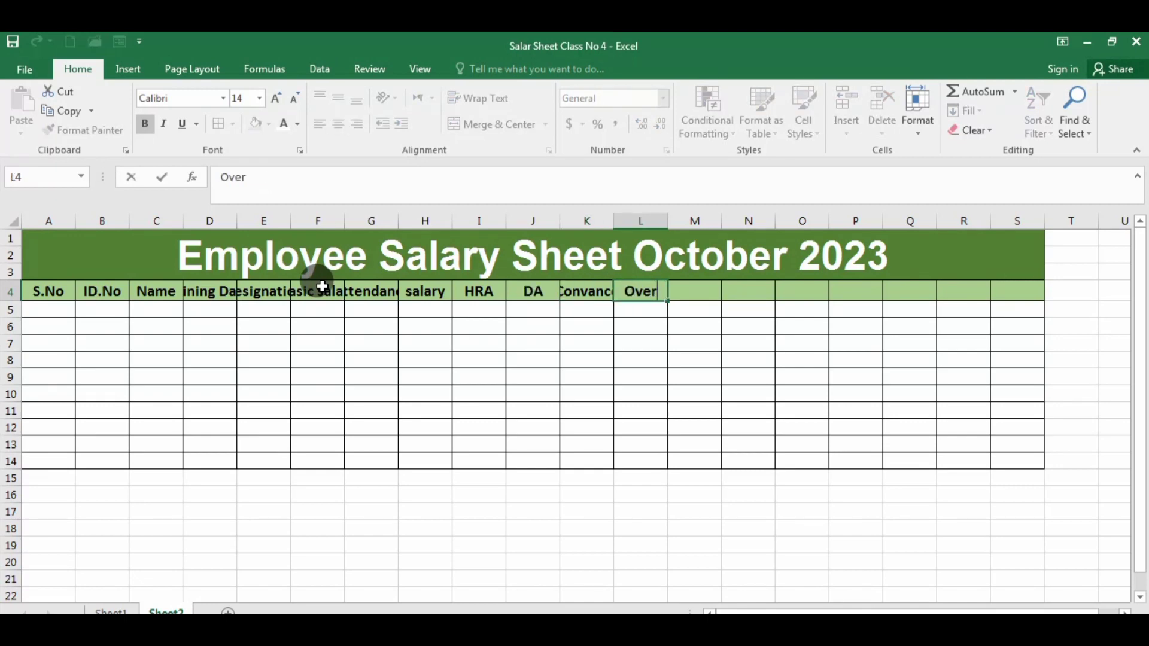
pyautogui.write(' Time')
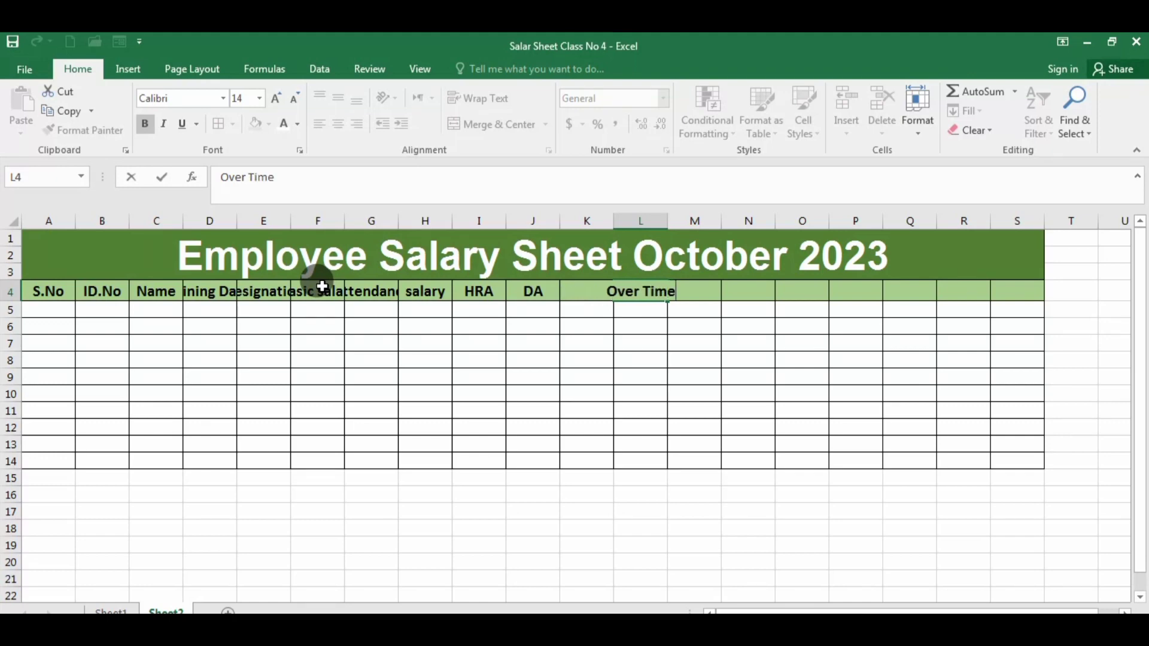
pyautogui.write(' Hrs')
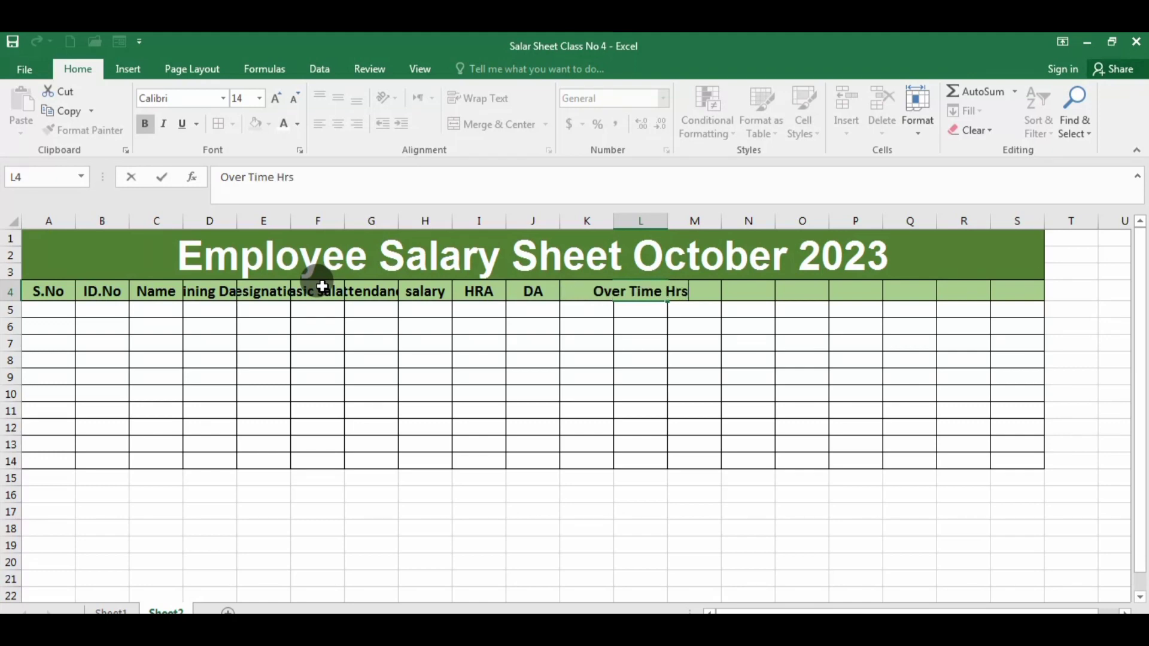
pyautogui.press('Tab')
# Step: Enter the column headers "Over Time Salary", "PE" and "ESI" in cells M4 to O4
pyautogui.write('O')
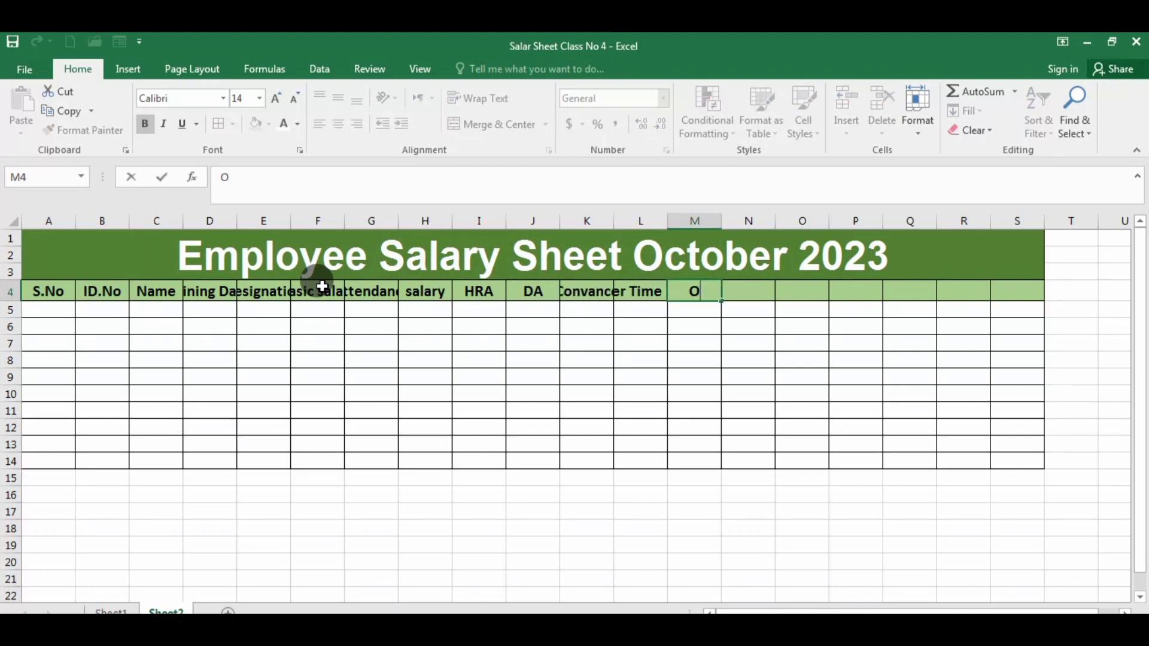
pyautogui.write('ver Time Salary')
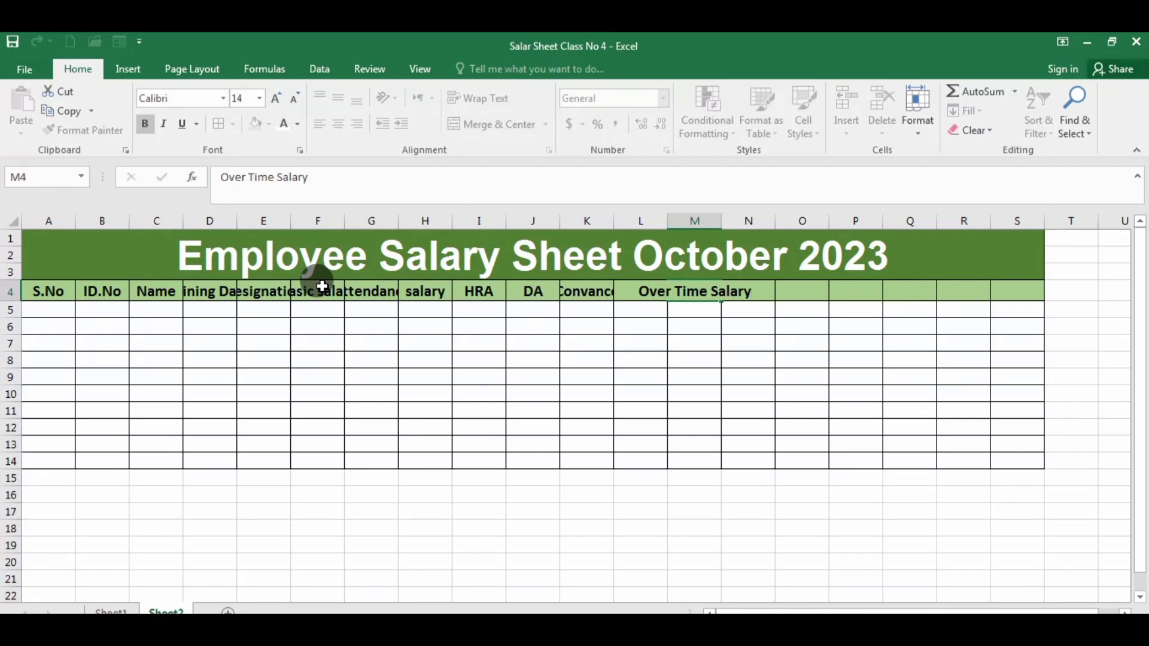
pyautogui.press('Tab')
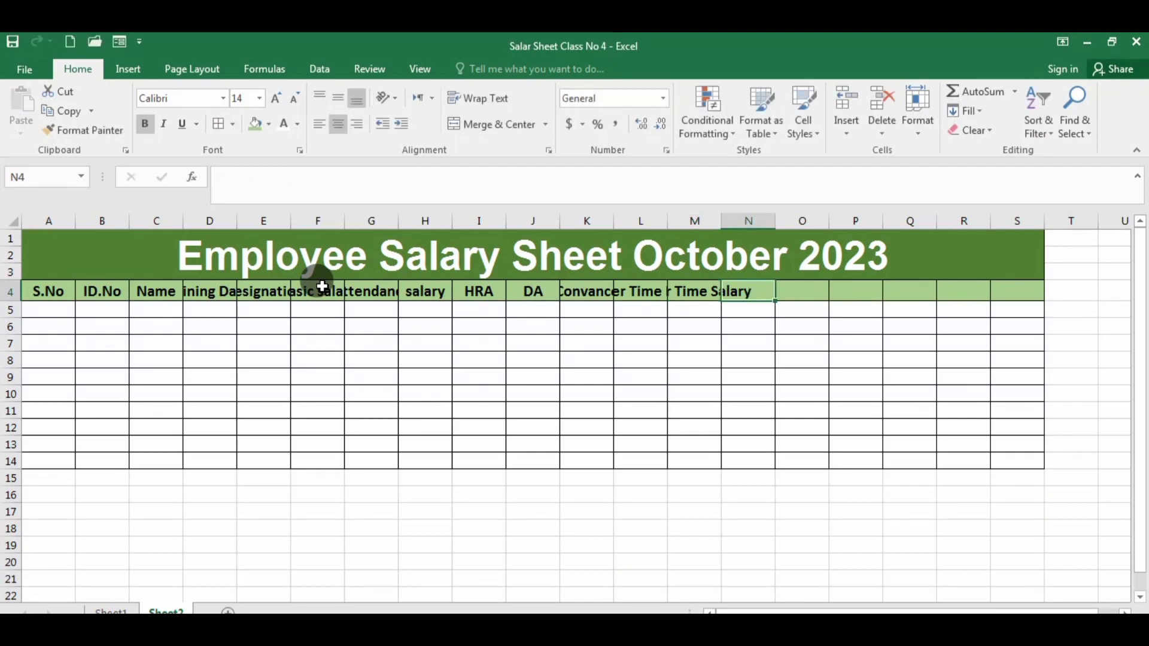
pyautogui.write('PE')
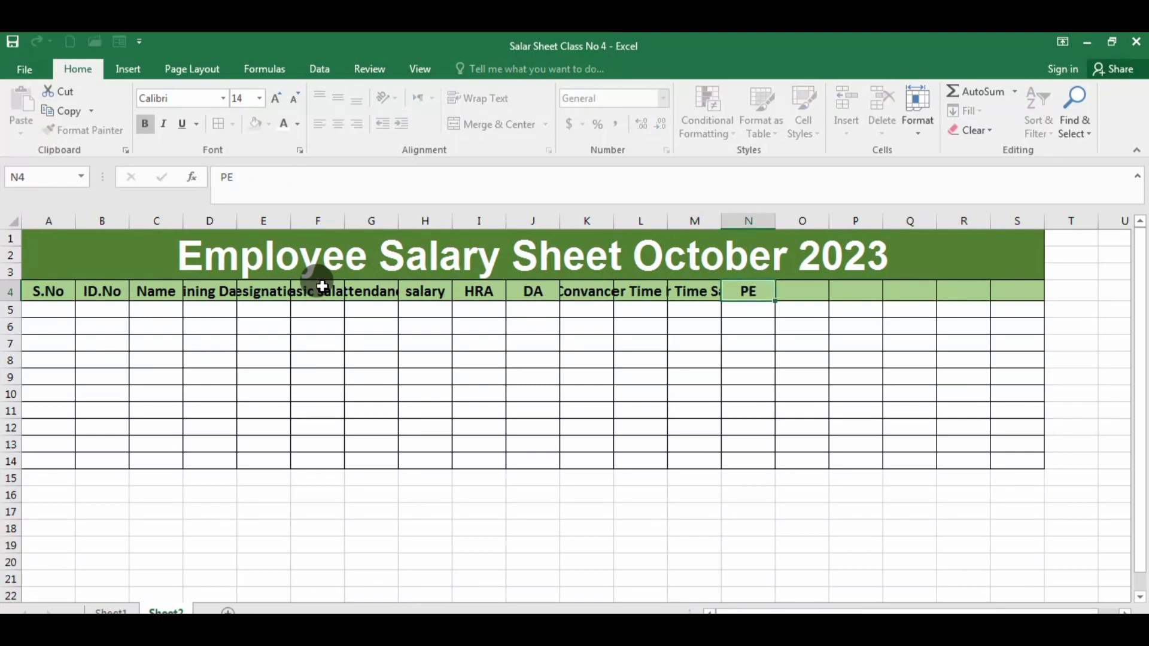
pyautogui.press('Tab')
pyautogui.write('S')
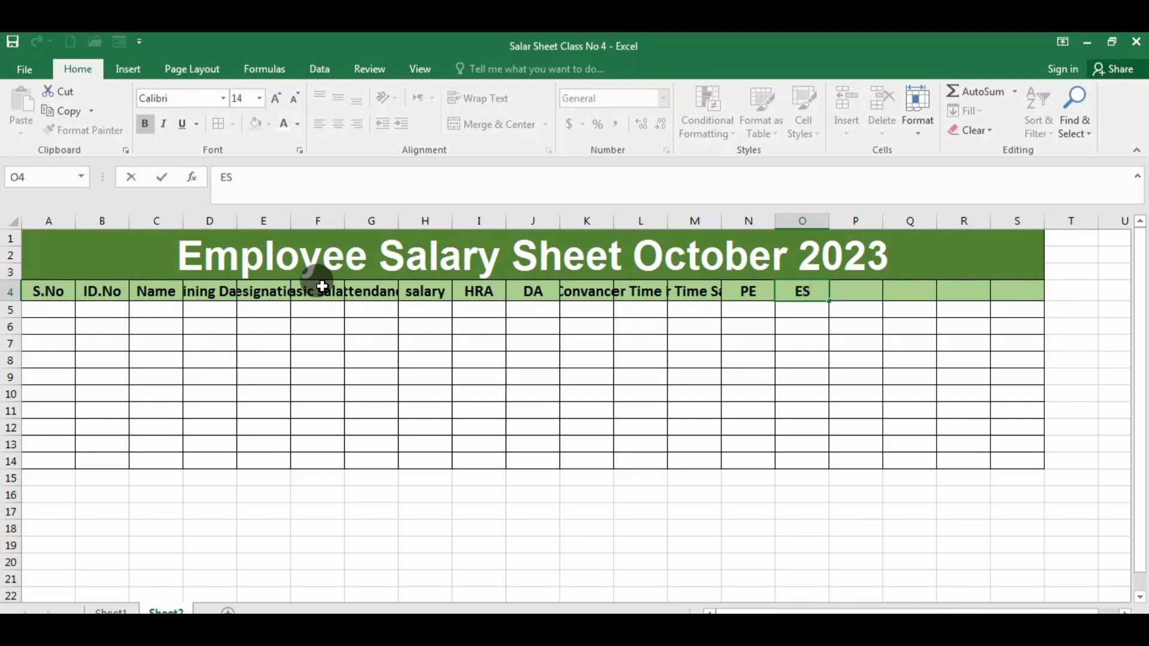
pyautogui.press('Tab')
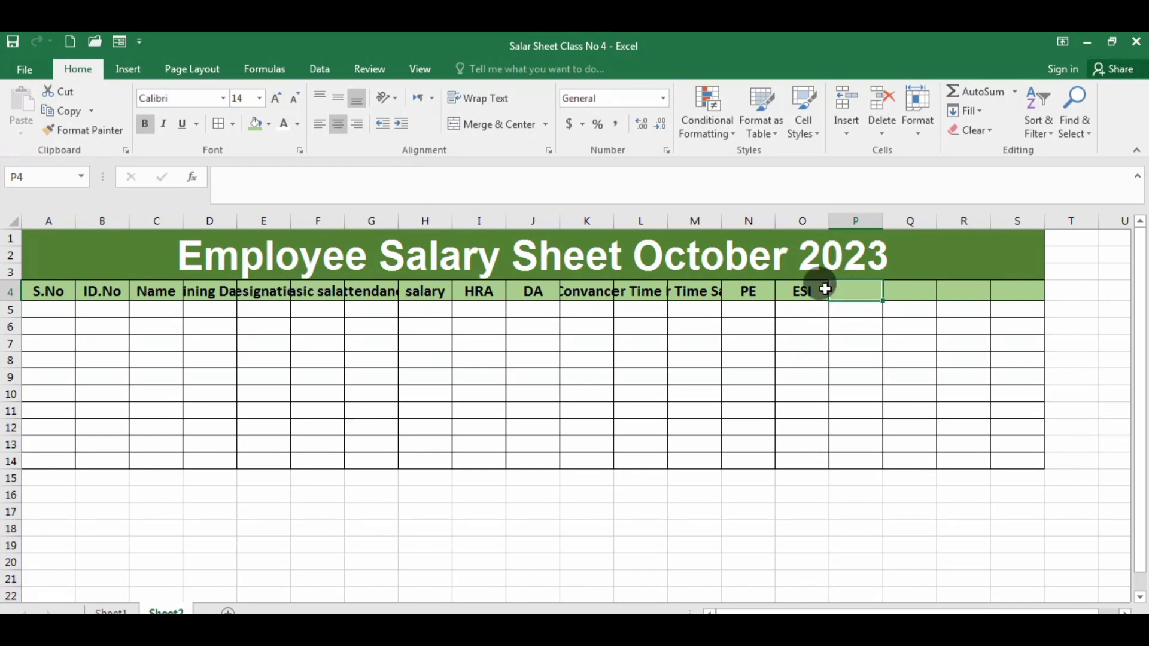
# Step: Enter the column headers "In Hand Salary" in P4 and "Sign" in Q4
pyautogui.write('In')
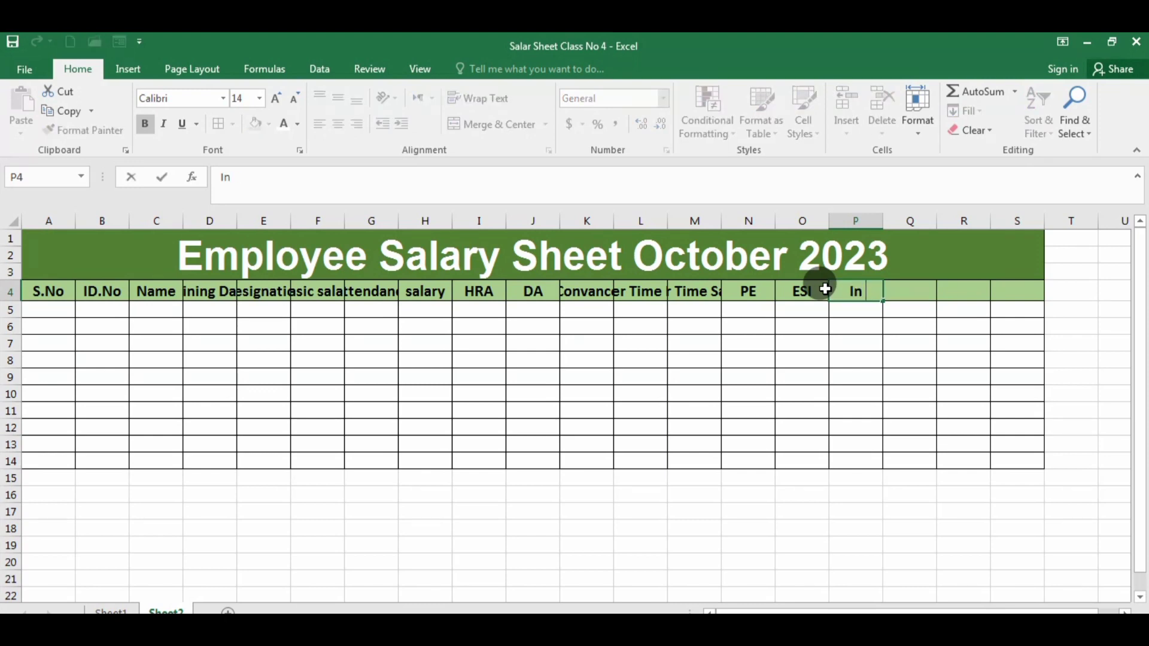
pyautogui.write(' Hand S')
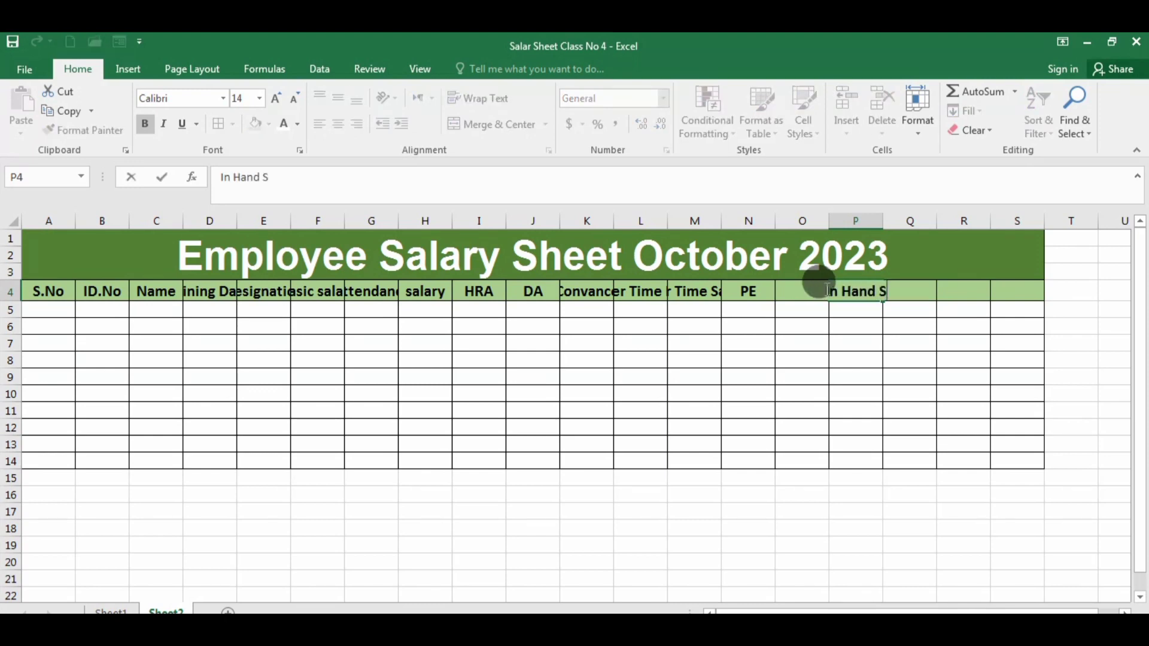
pyautogui.write('alary')
pyautogui.press('Tab')
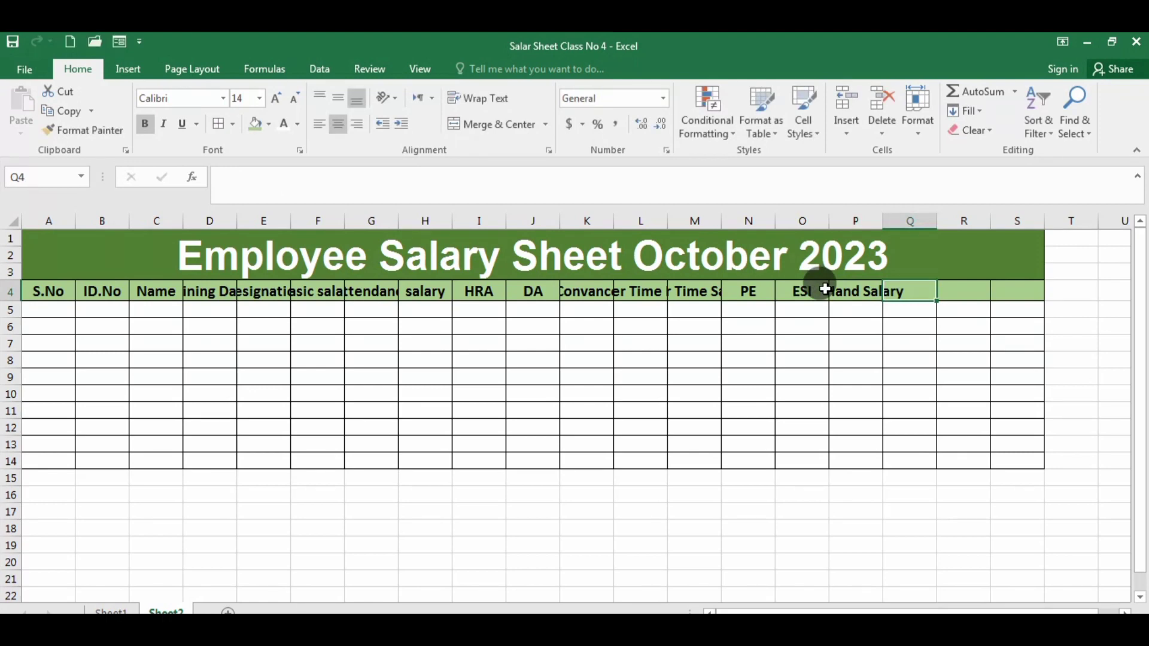
pyautogui.write('Sign')
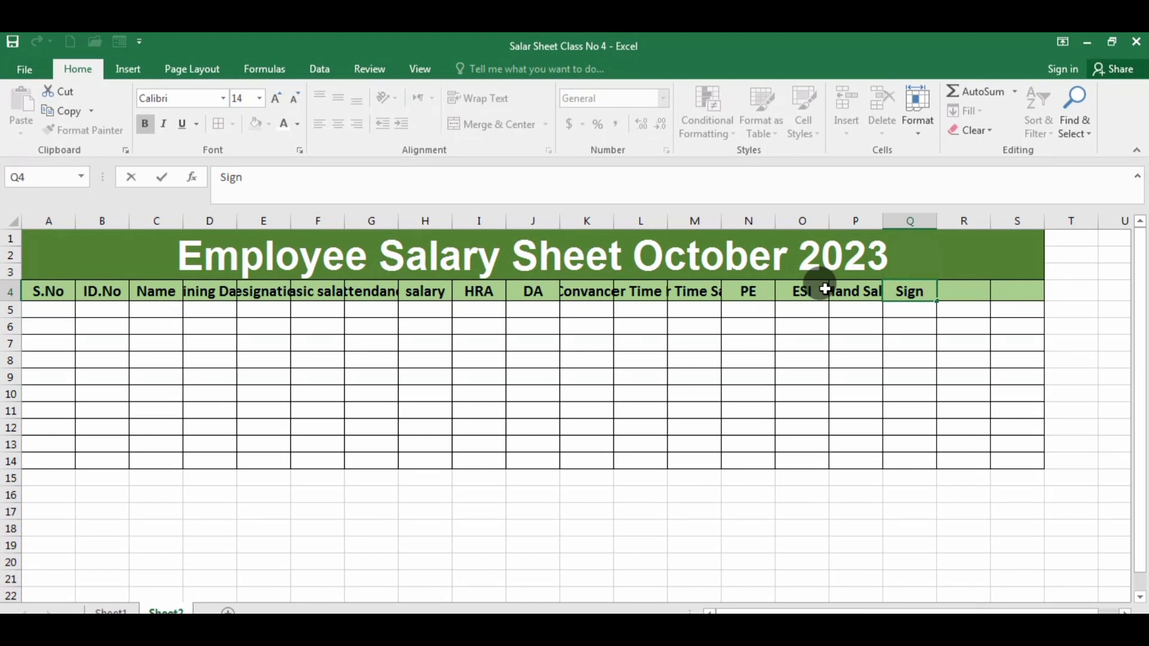
pyautogui.click(802, 561)
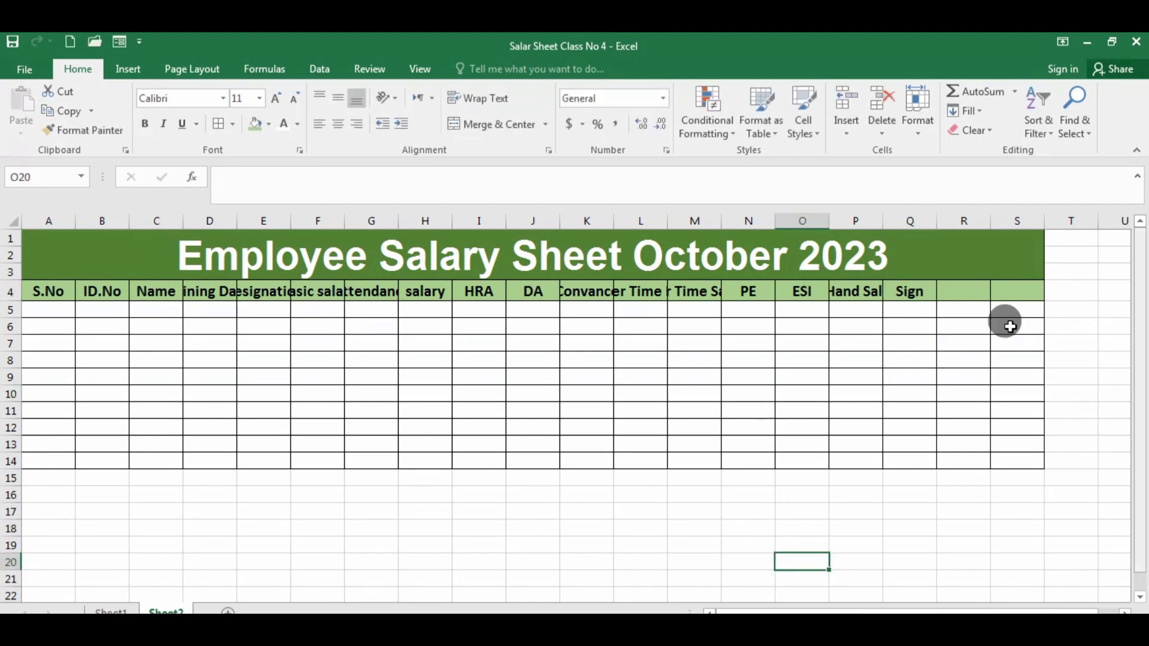
# Step: Wrap the text in the header row A4:S4 and align it to the top of the cells
pyautogui.click(1016, 291)
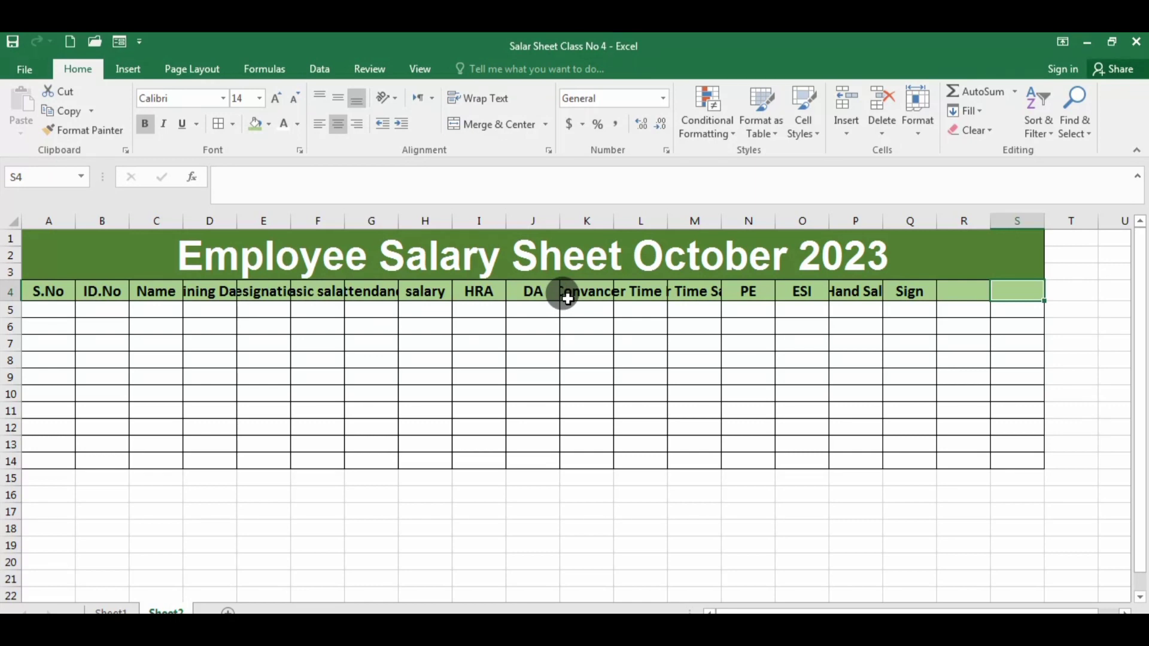
pyautogui.click(47, 293)
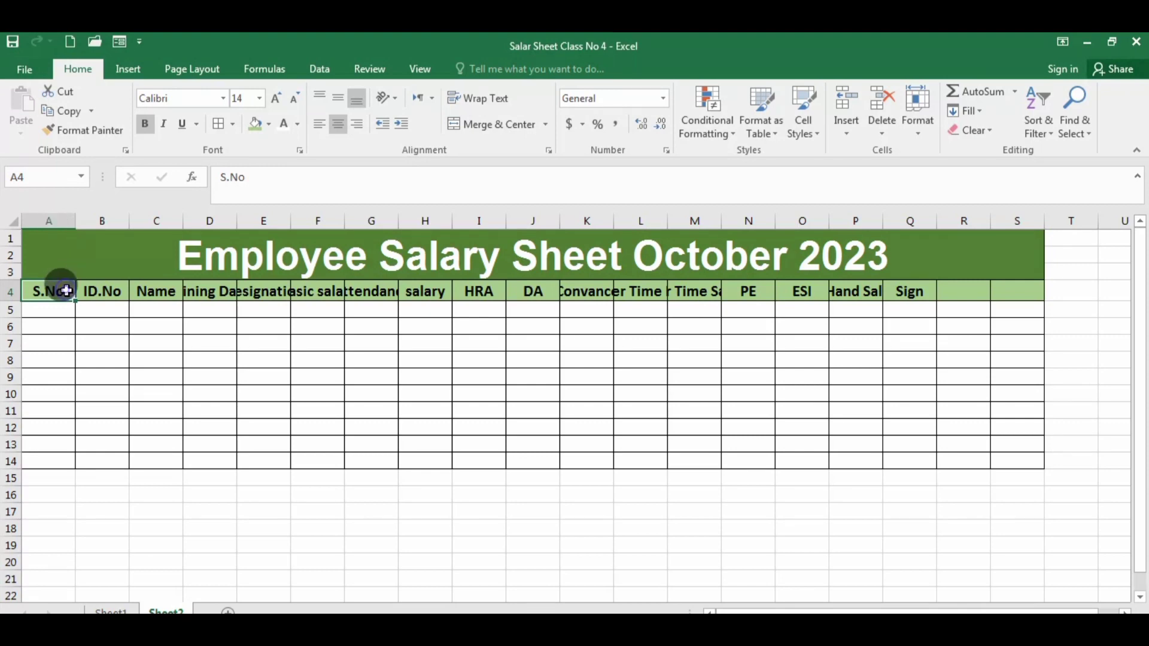
pyautogui.moveTo(66, 291); pyautogui.dragTo(997, 292)
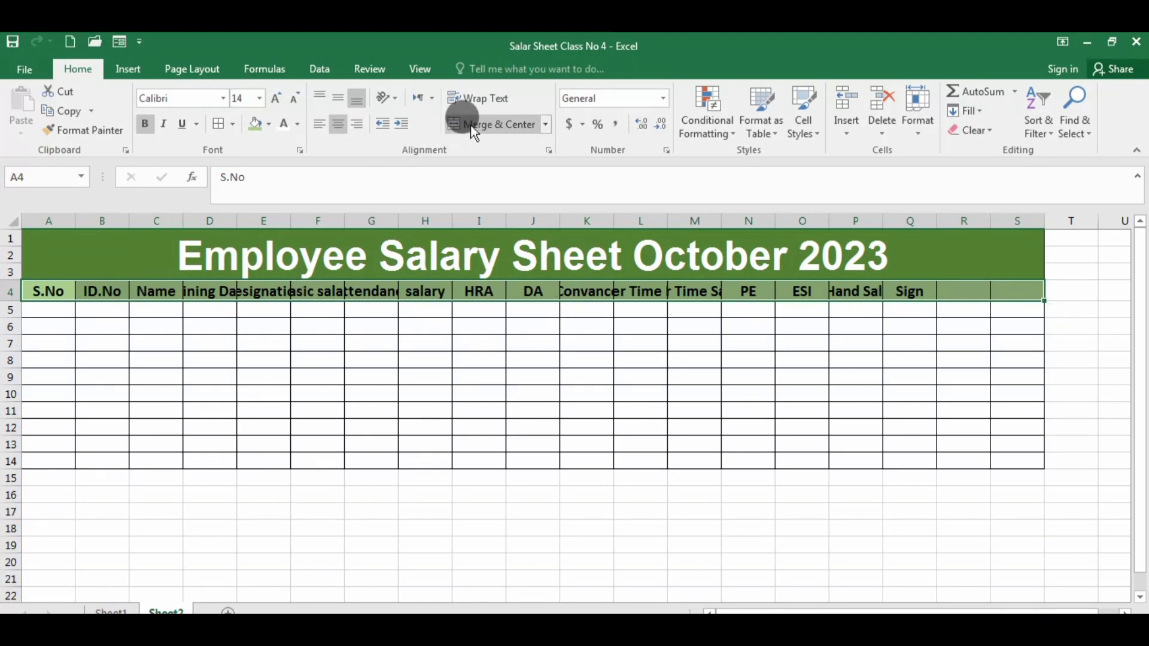
pyautogui.click(483, 105)
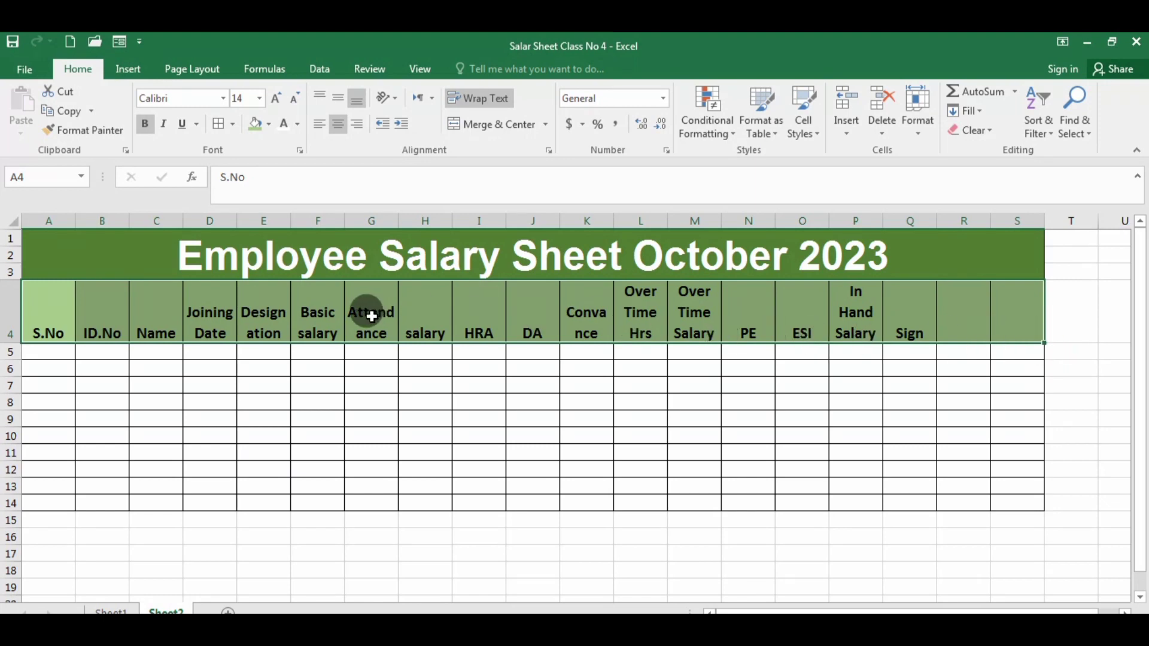
pyautogui.click(320, 96)
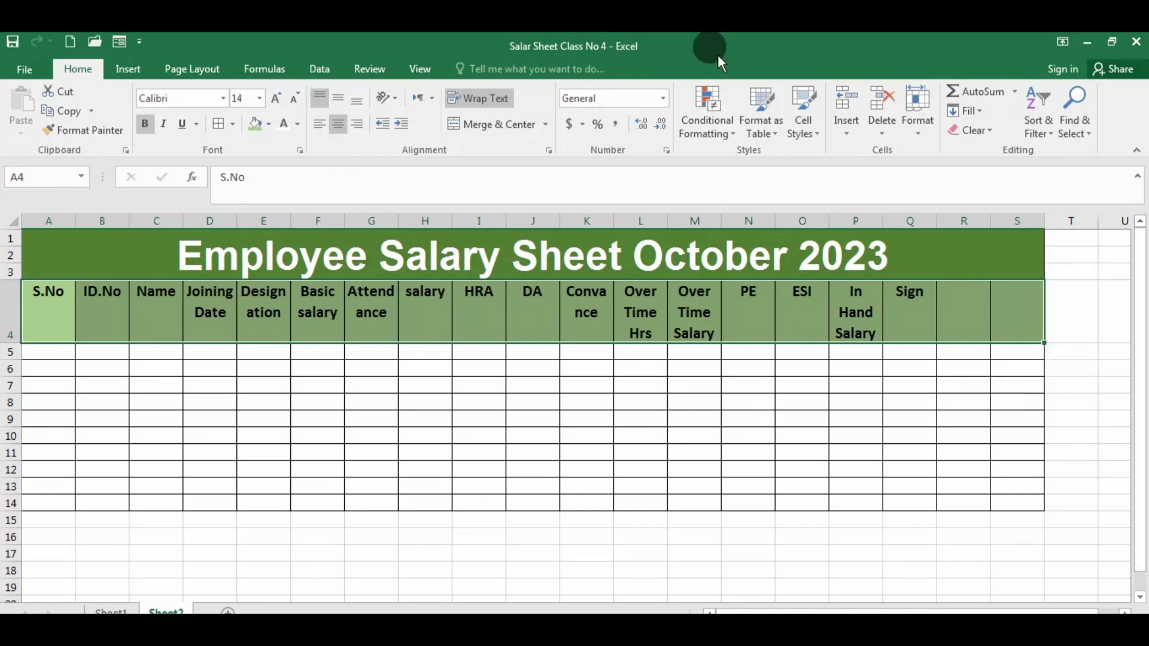
pyautogui.click(1101, 320)
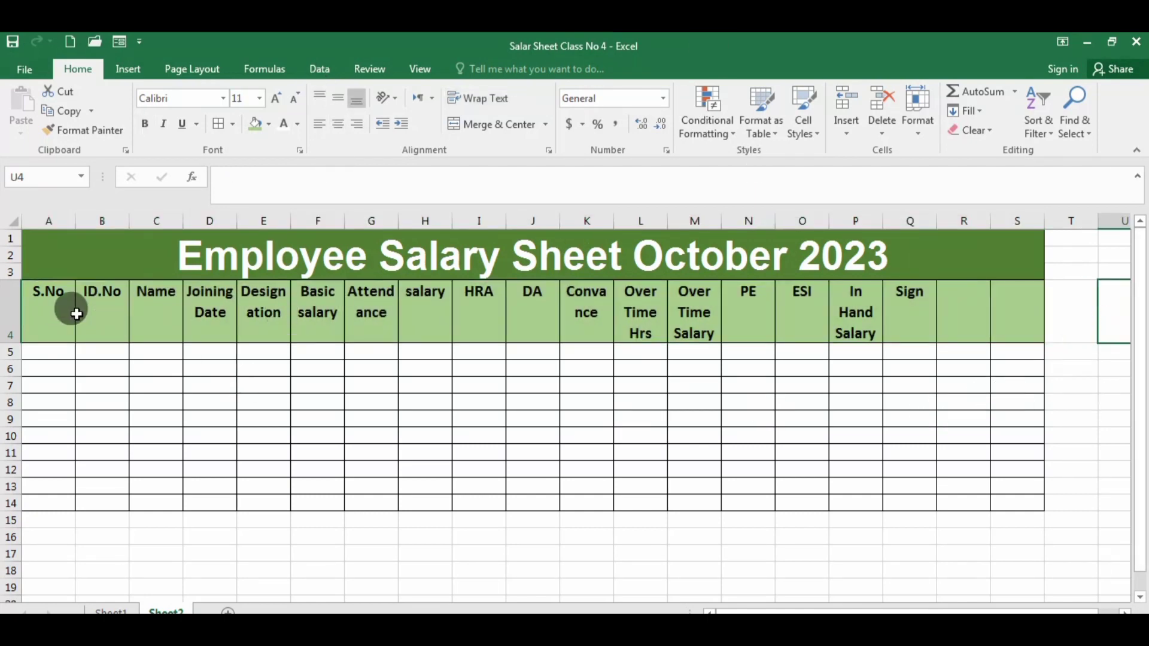
# Step: Widen columns E and G so the "Designation" and "Attendance" headers each fit on one line
pyautogui.click(39, 301)
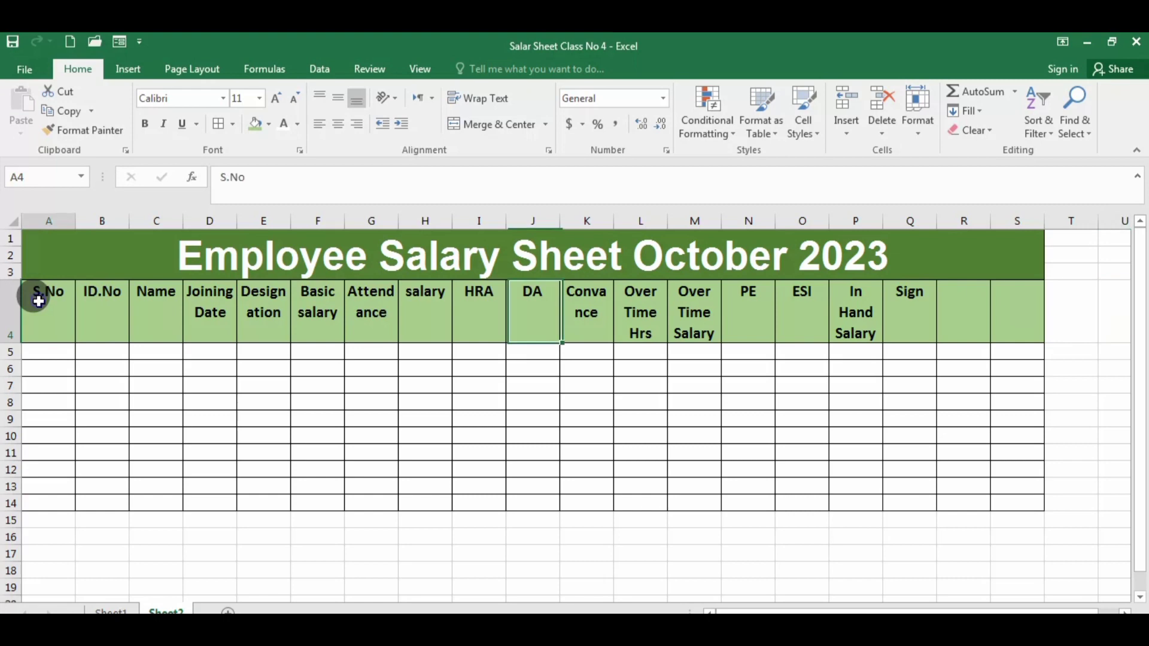
pyautogui.click(102, 312)
pyautogui.click(153, 313)
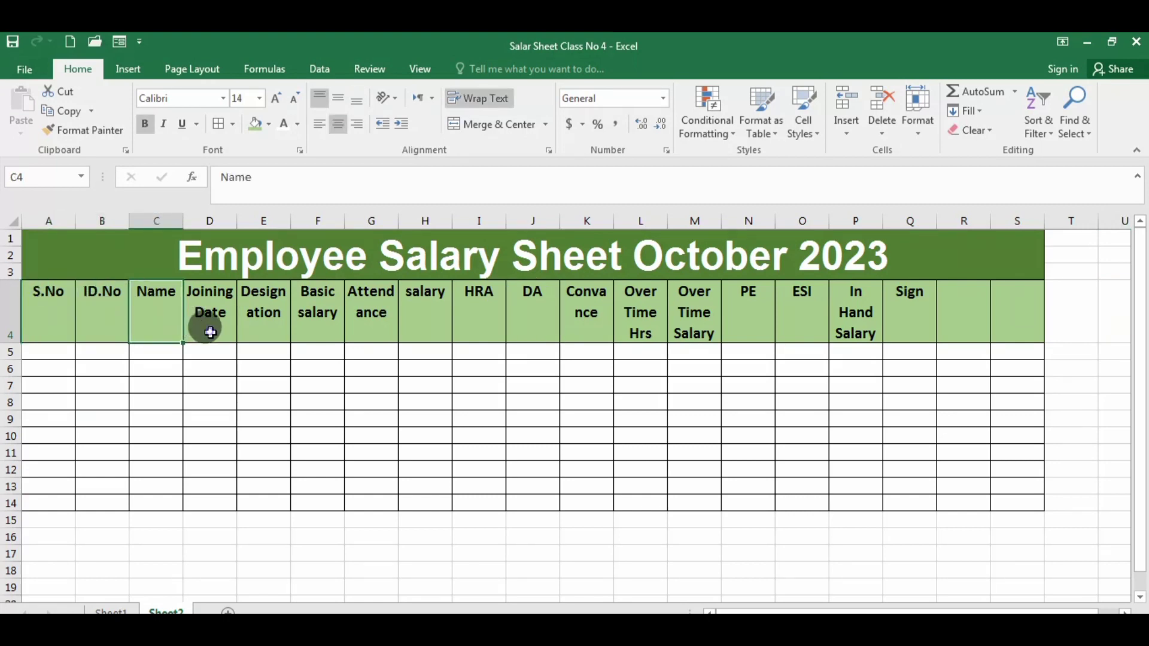
pyautogui.click(210, 333)
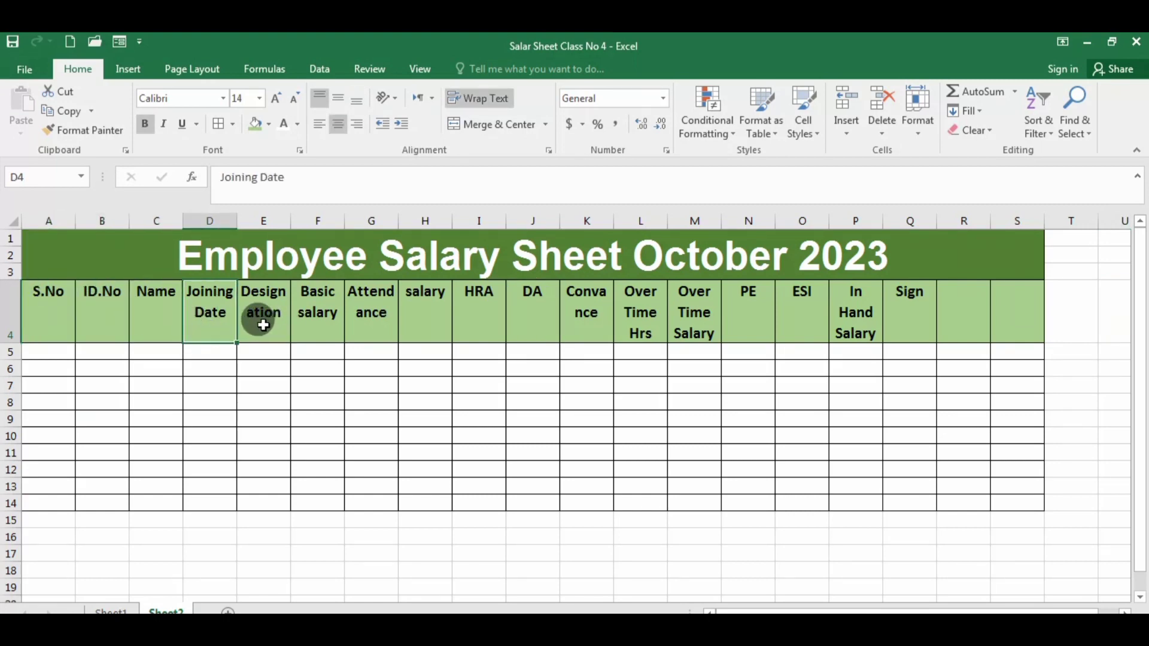
pyautogui.click(263, 325)
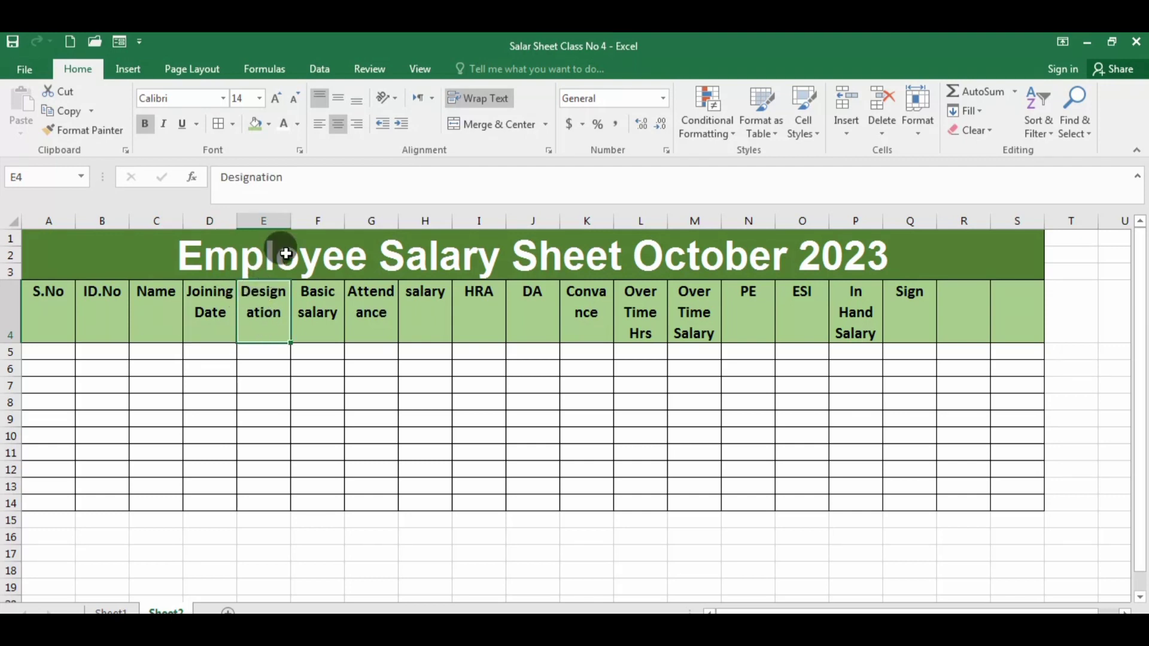
pyautogui.moveTo(292, 225); pyautogui.dragTo(328, 222)
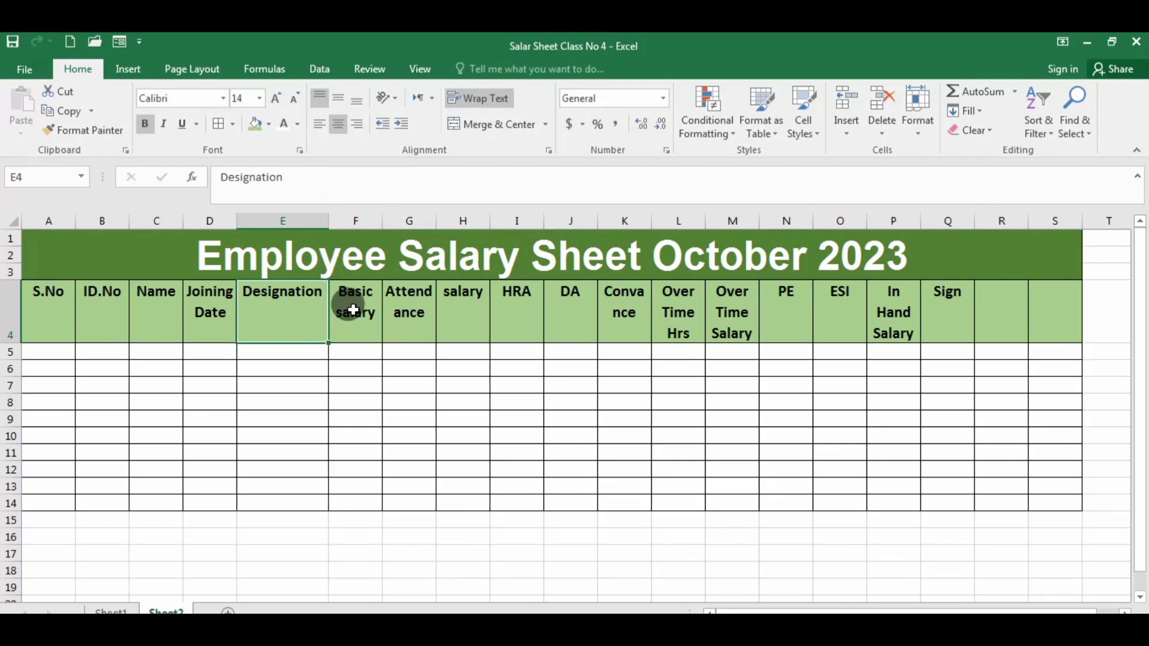
pyautogui.moveTo(436, 219); pyautogui.dragTo(467, 221)
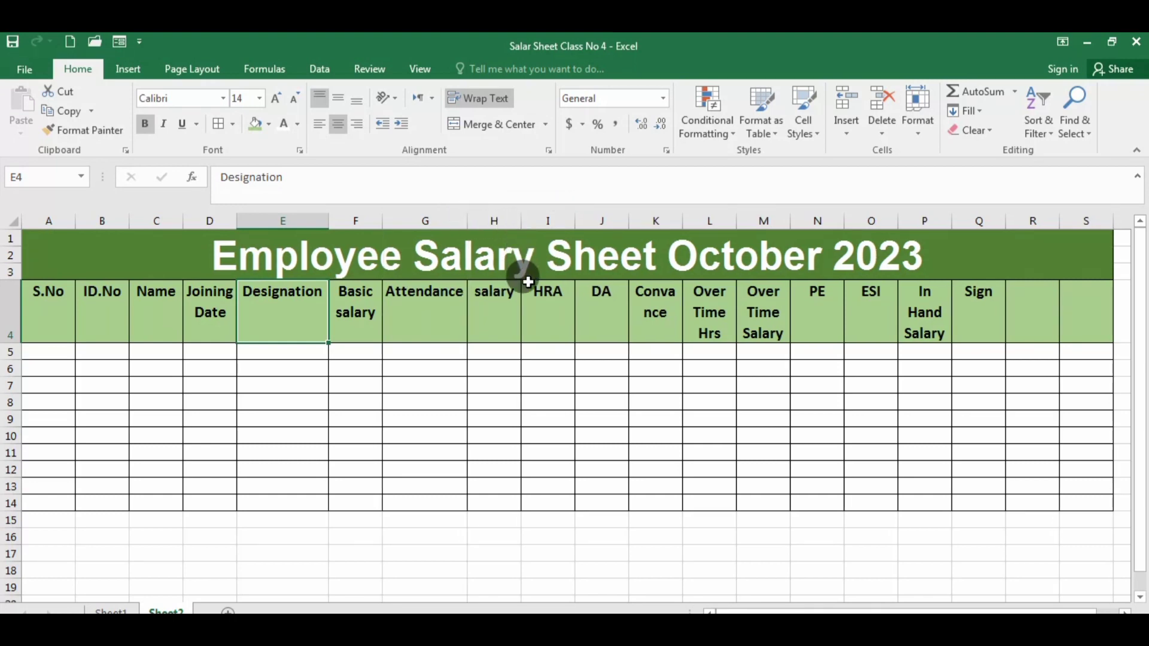
# Step: Capitalize the header in H4 so it reads "Salary"
pyautogui.doubleClick(479, 294)
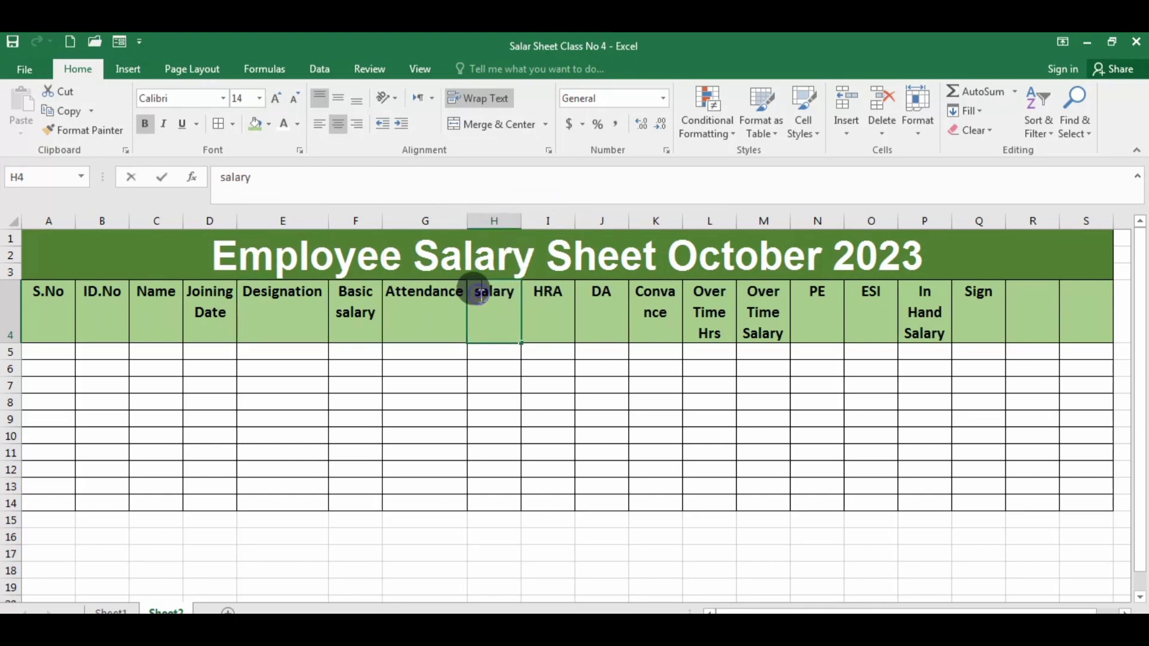
pyautogui.press('BackSpace')
pyautogui.write('S')
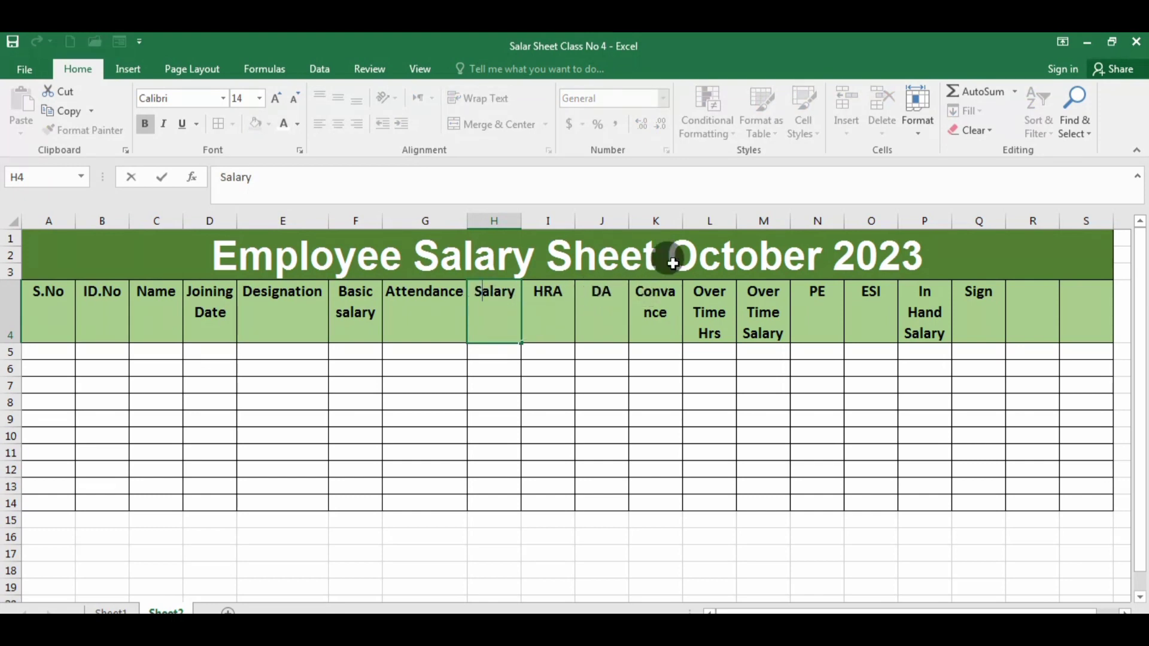
# Step: Widen column K so the "Convance" header fits on one line
pyautogui.click(679, 219)
pyautogui.moveTo(682, 219); pyautogui.dragTo(694, 219)
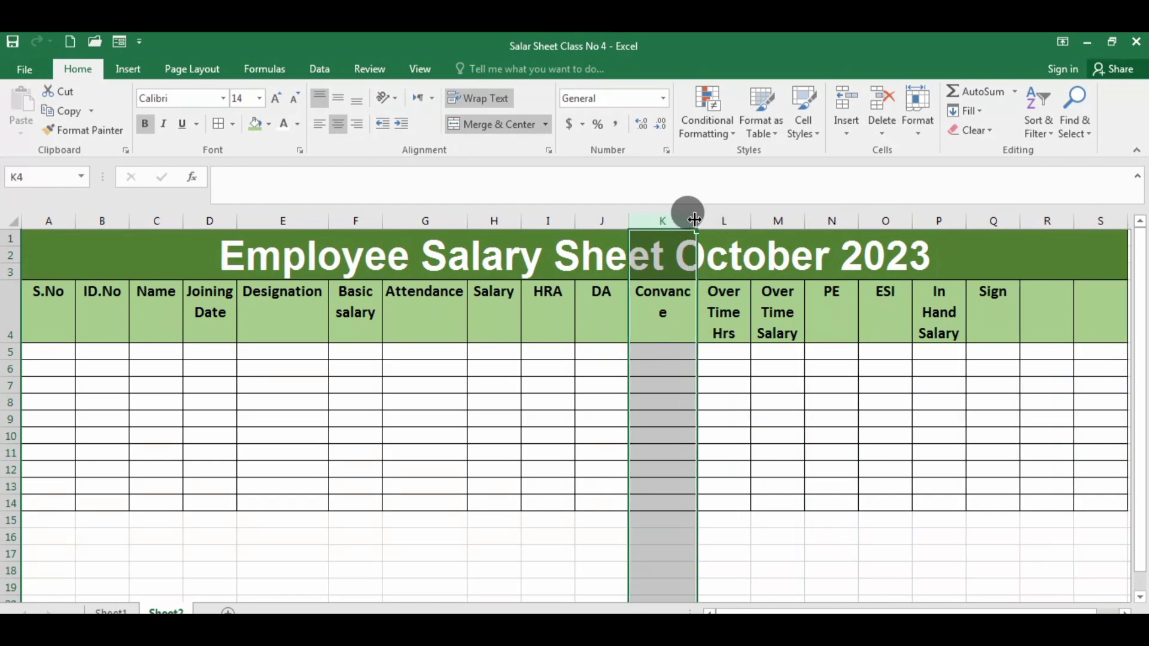
pyautogui.moveTo(702, 221); pyautogui.dragTo(704, 220)
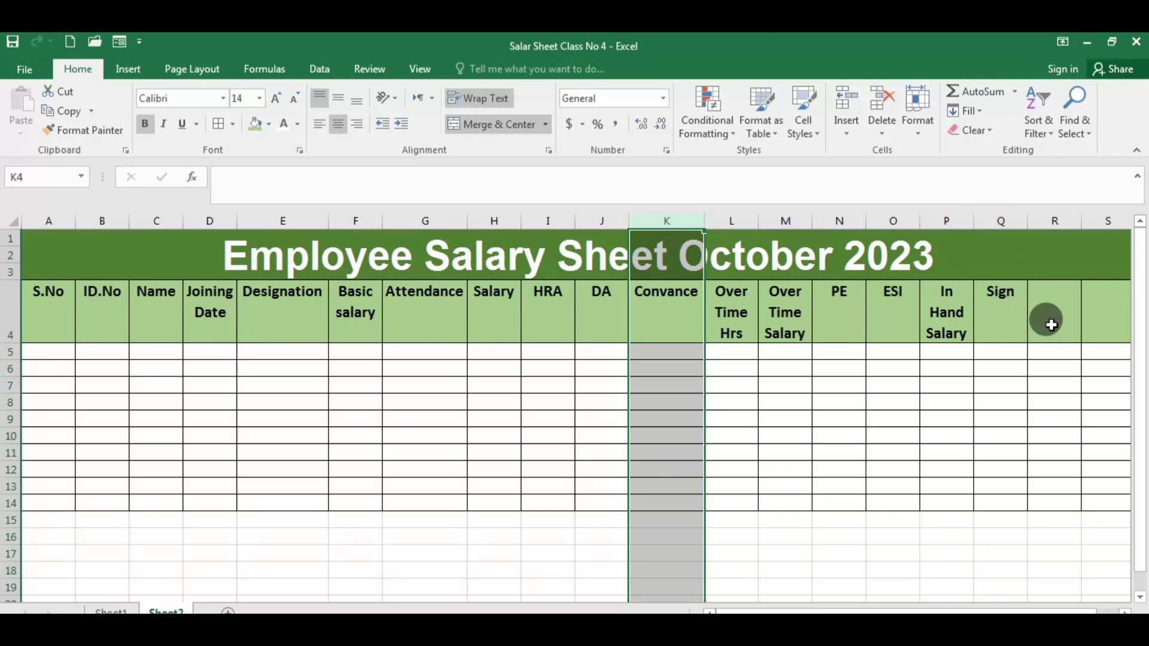
pyautogui.click(1100, 324)
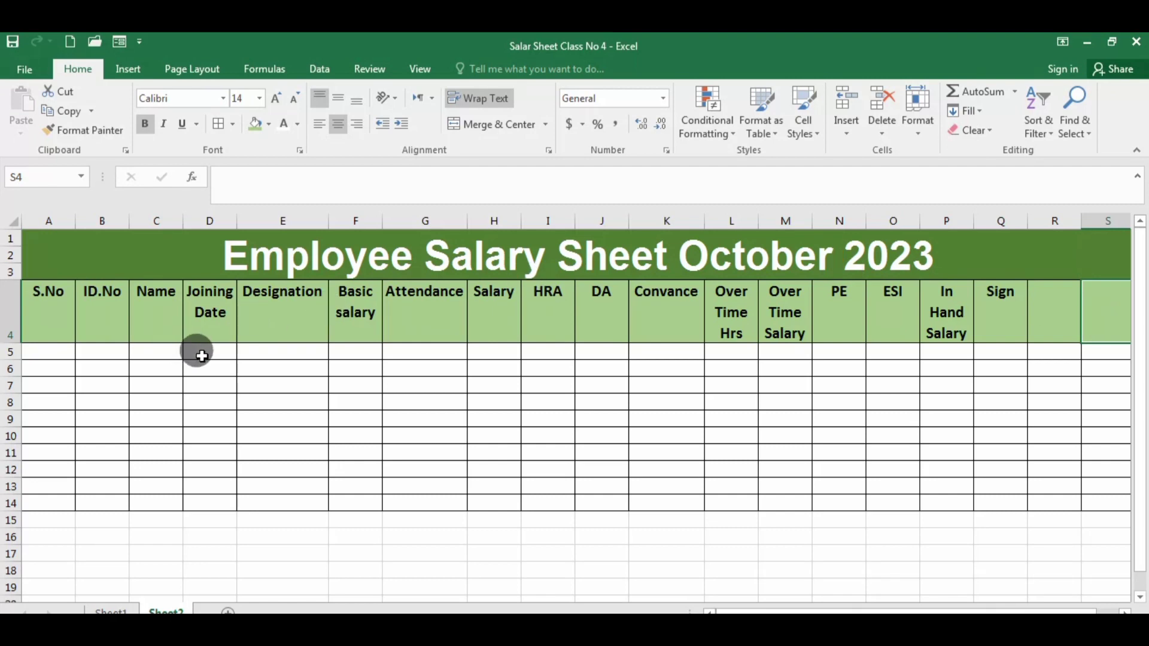
# Step: Check the Gross Salary column in Sheet1, and insert blank cells at N4:N14 on Sheet2, shifting the existing cells right
pyautogui.click(102, 611)
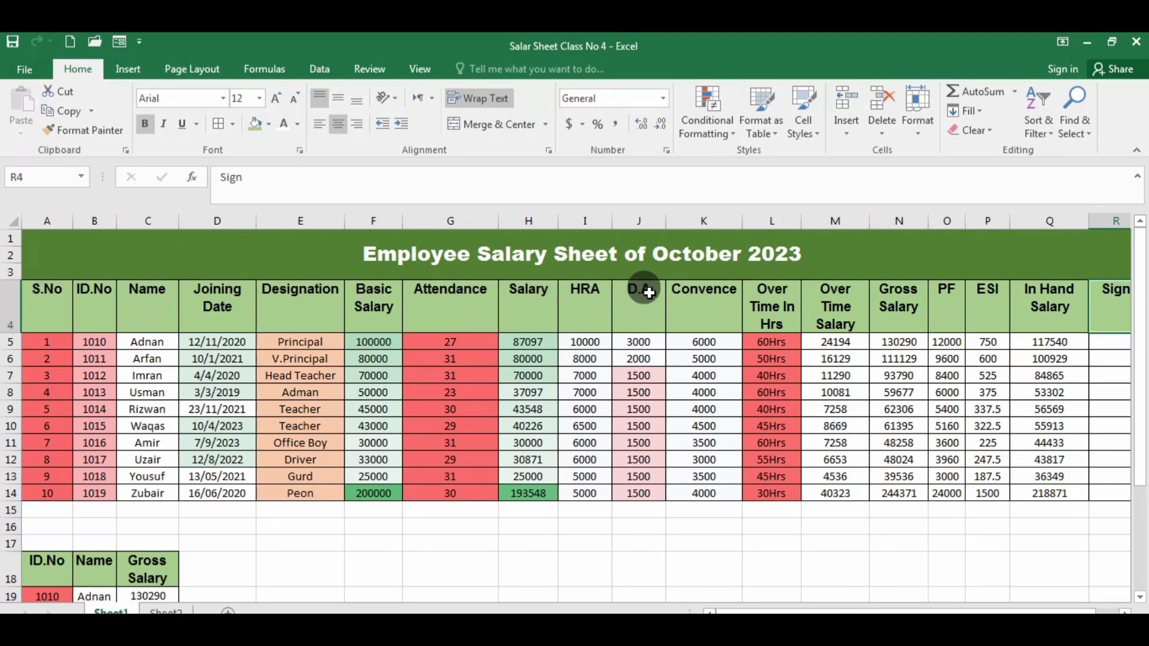
pyautogui.click(898, 306)
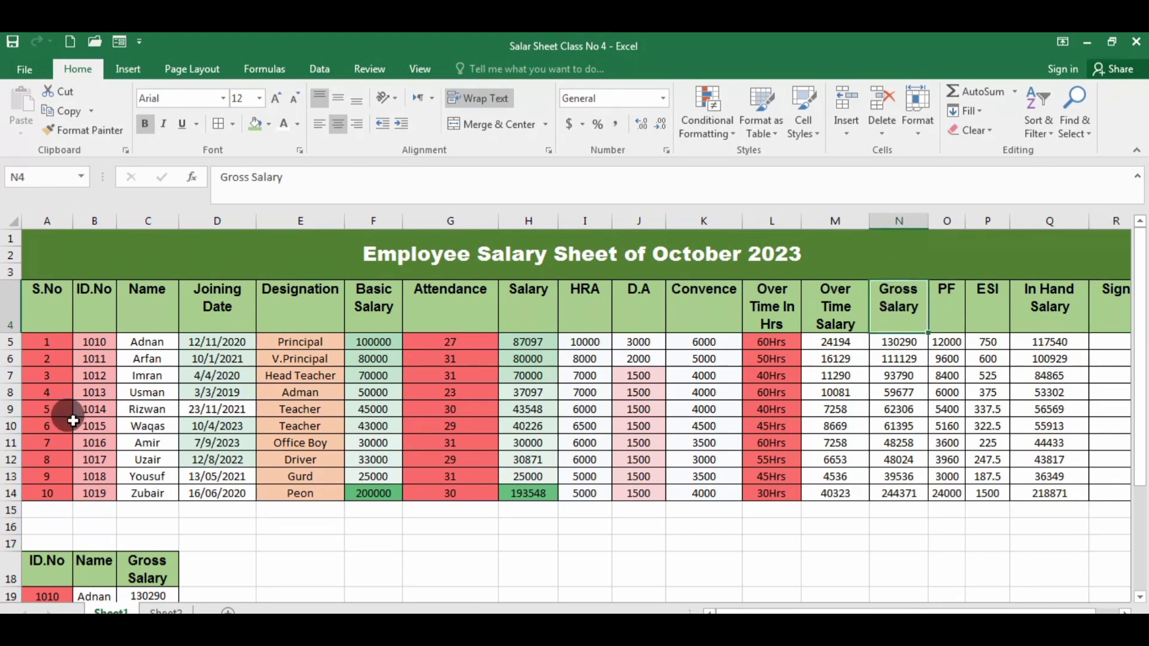
pyautogui.click(165, 611)
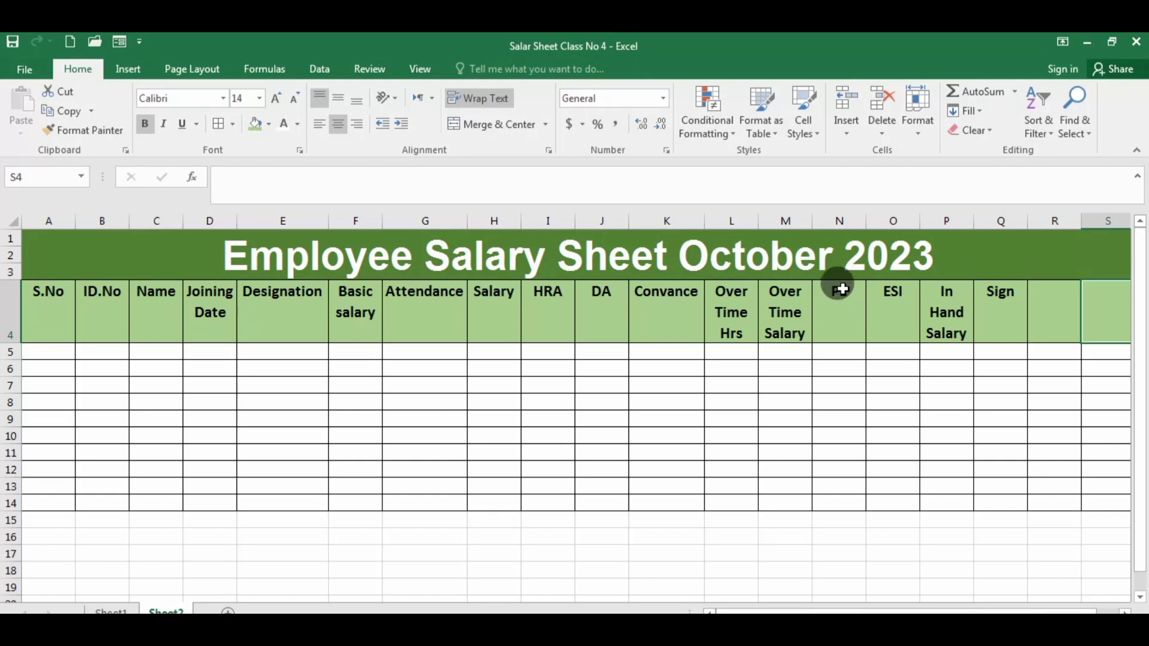
pyautogui.moveTo(838, 288); pyautogui.dragTo(838, 503)
pyautogui.rightClick(826, 326)
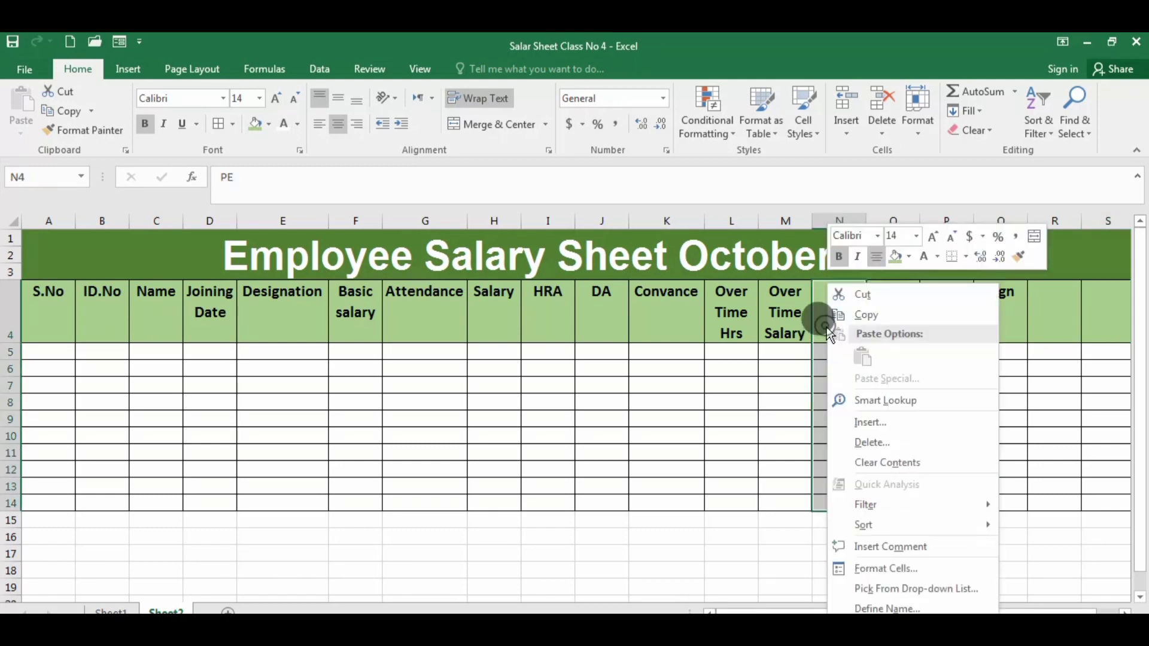
pyautogui.click(869, 423)
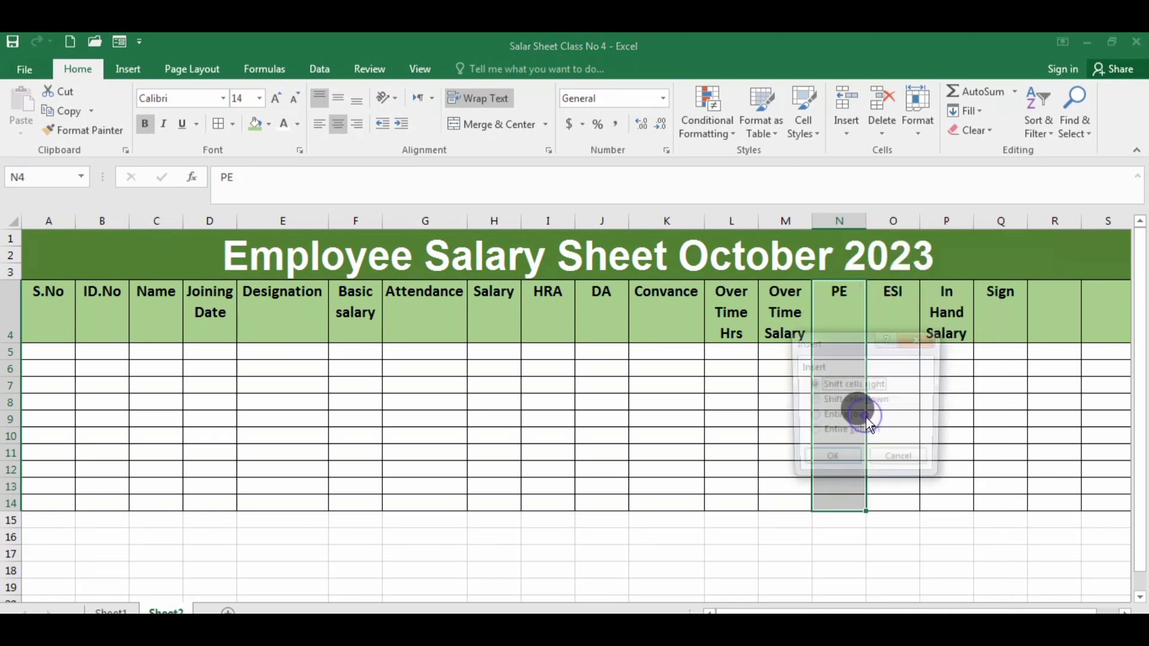
pyautogui.click(831, 462)
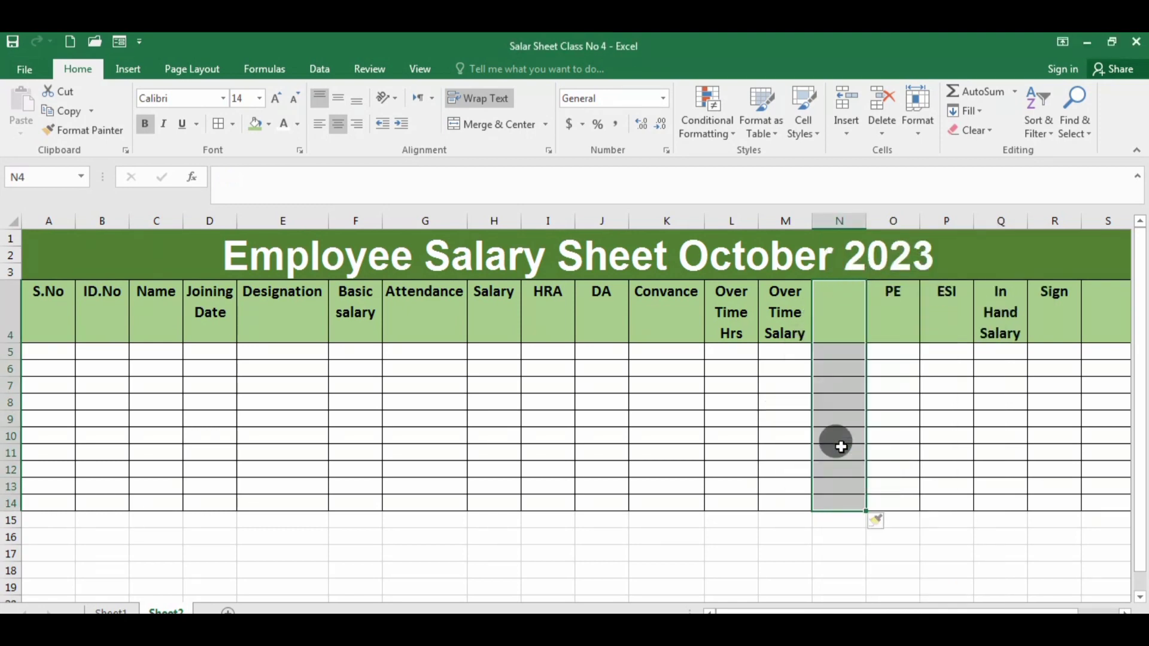
# Step: Enter the header "Gross Salary" in cell N4
pyautogui.click(850, 321)
pyautogui.doubleClick(851, 321)
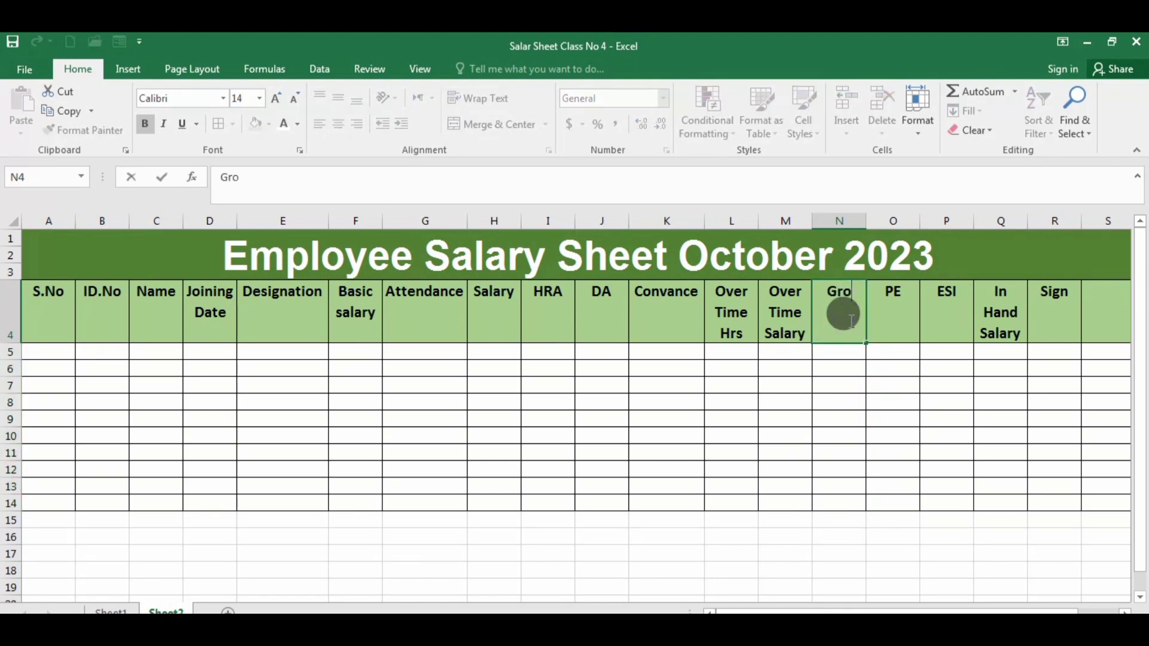
pyautogui.write('Gross Salary')
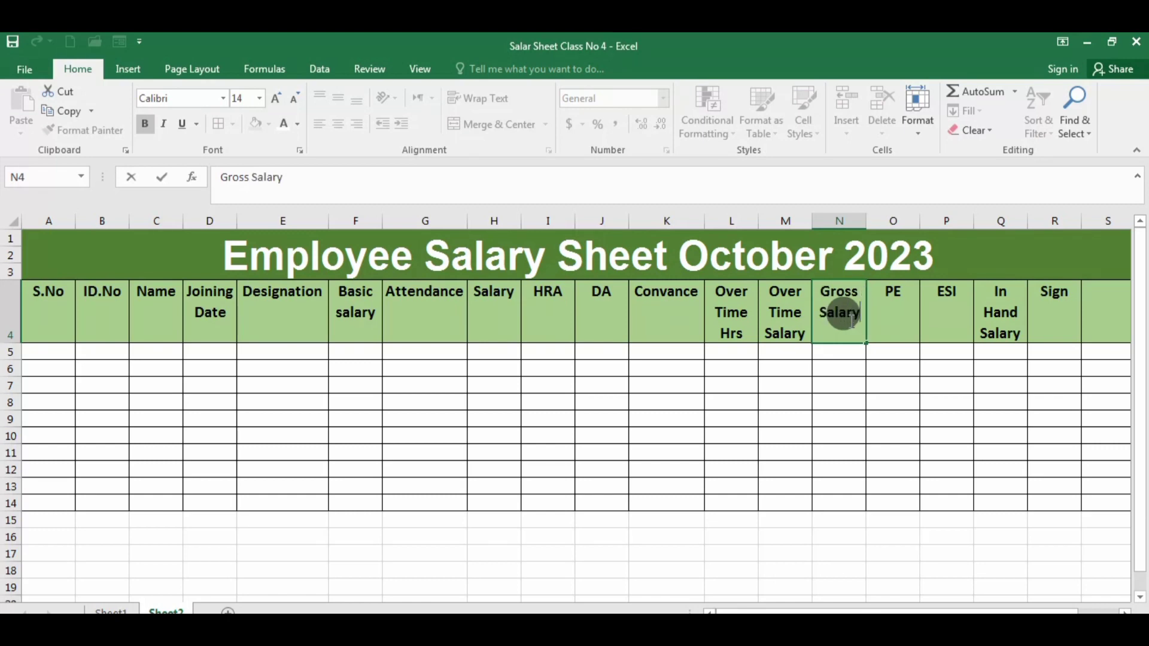
pyautogui.click(1047, 317)
# Step: Remove the borders and fill from the unused cells S4:T14, and trim the merged title to end at column R
pyautogui.moveTo(717, 607); pyautogui.dragTo(845, 607)
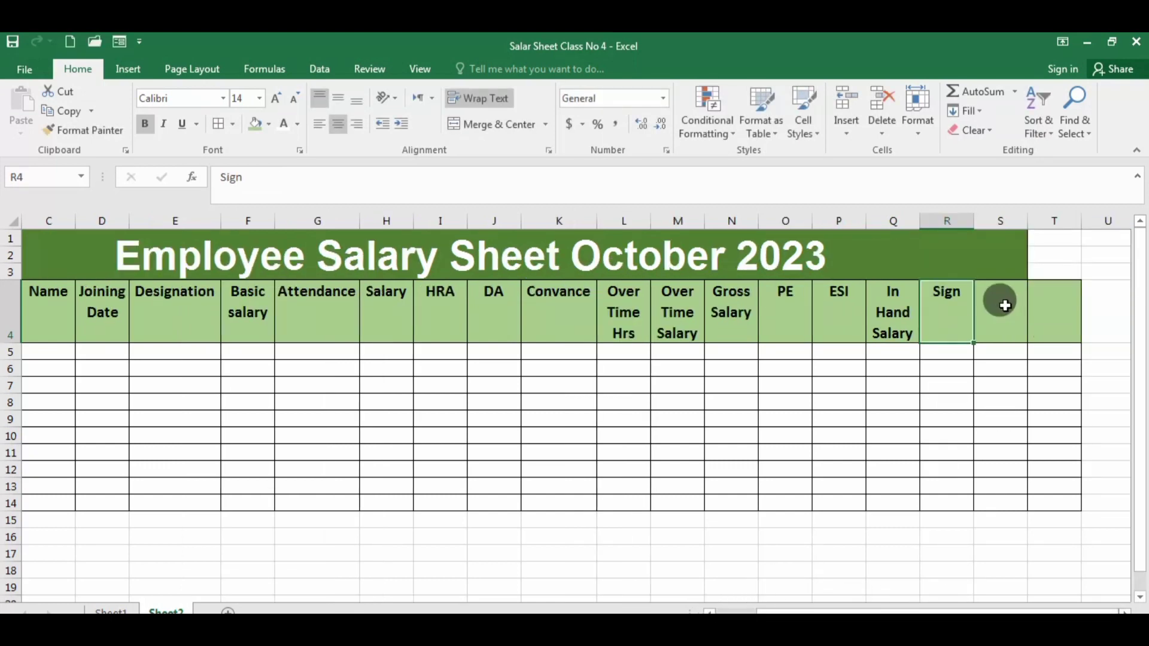
pyautogui.moveTo(1005, 306); pyautogui.dragTo(1044, 508)
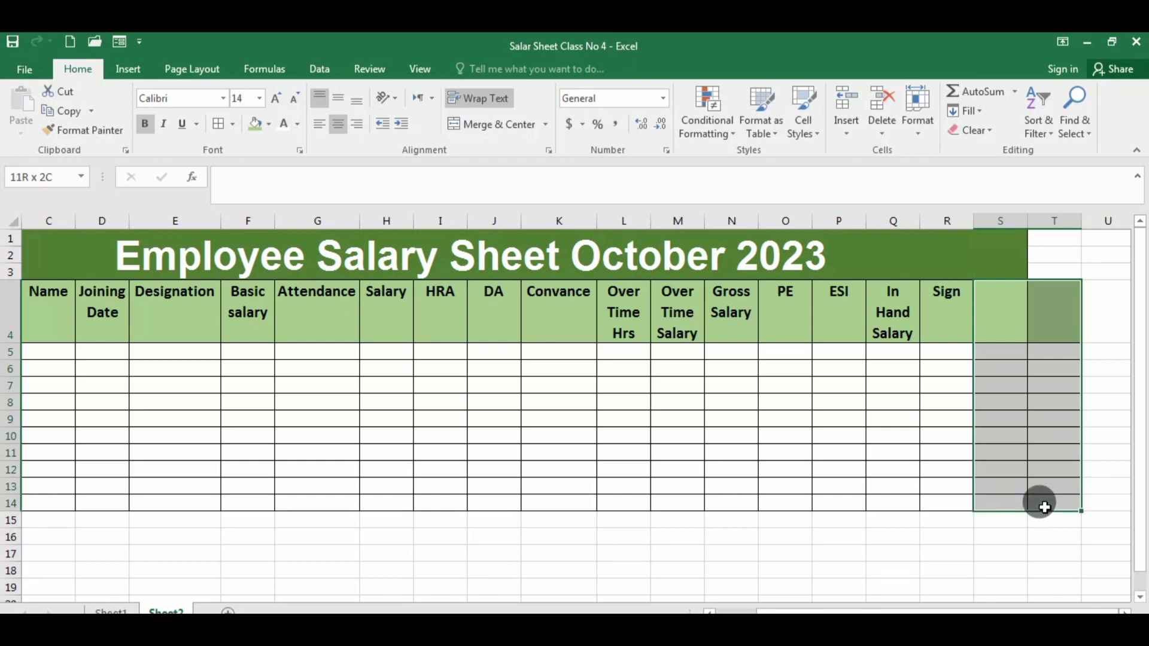
pyautogui.click(233, 126)
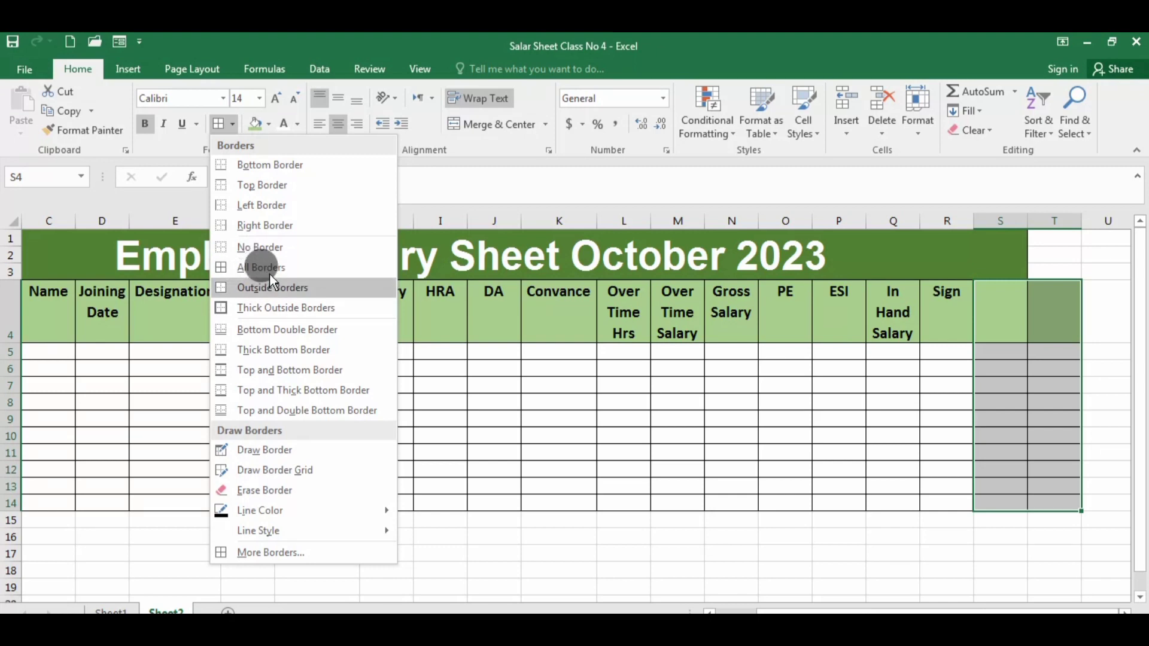
pyautogui.click(267, 247)
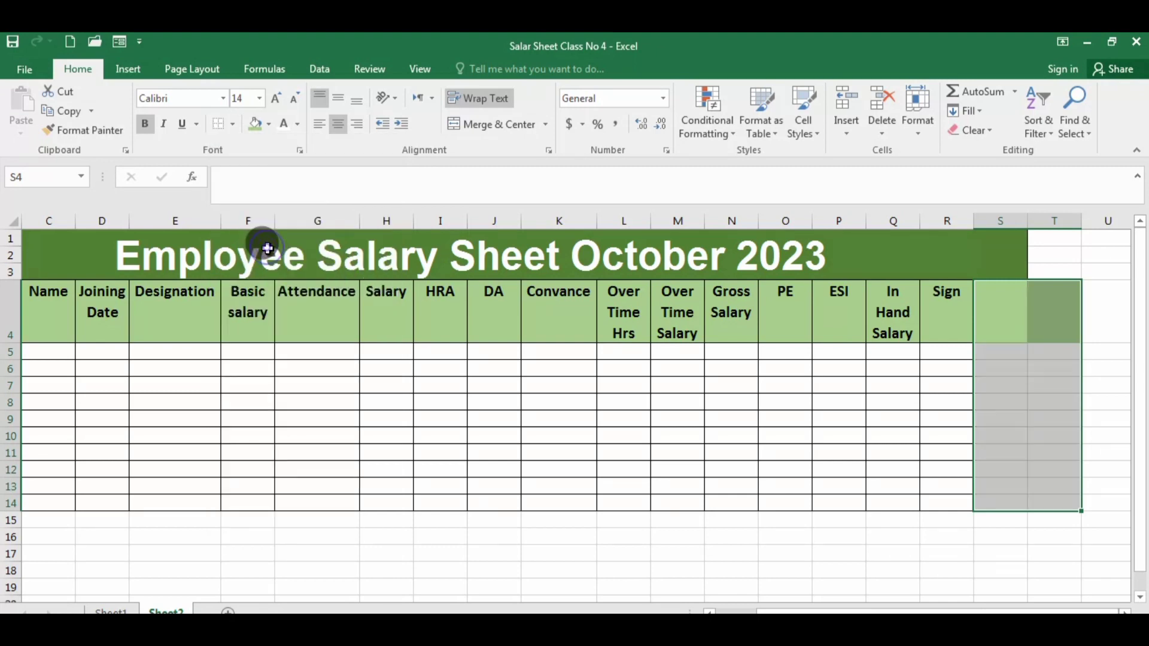
pyautogui.click(271, 125)
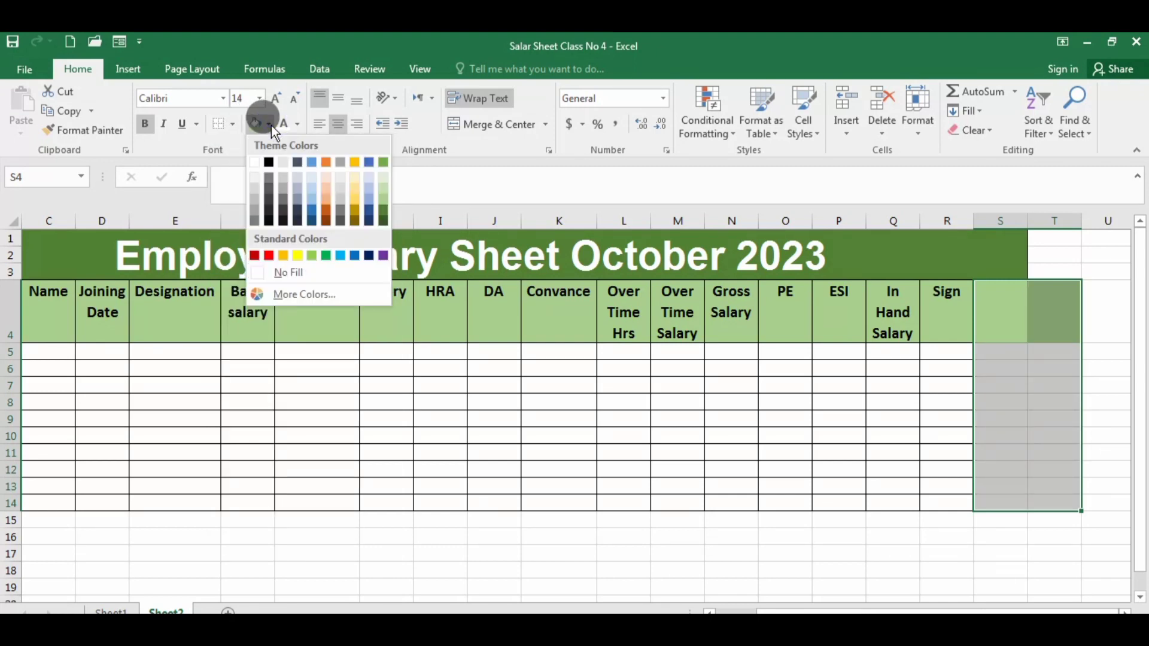
pyautogui.click(287, 270)
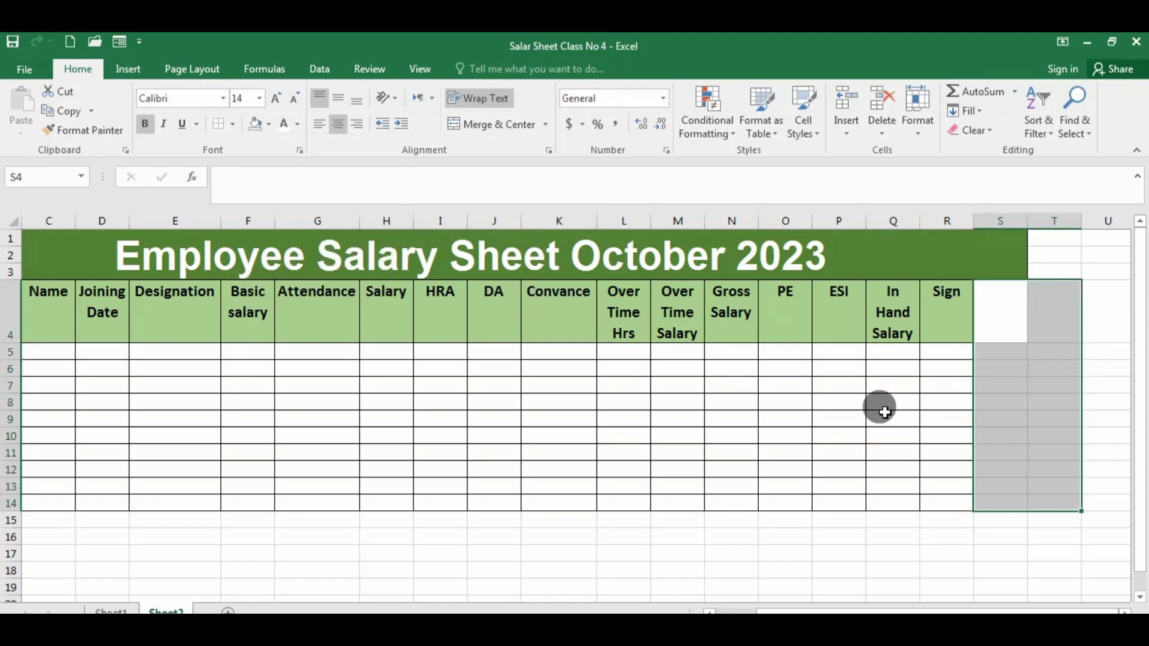
pyautogui.click(992, 574)
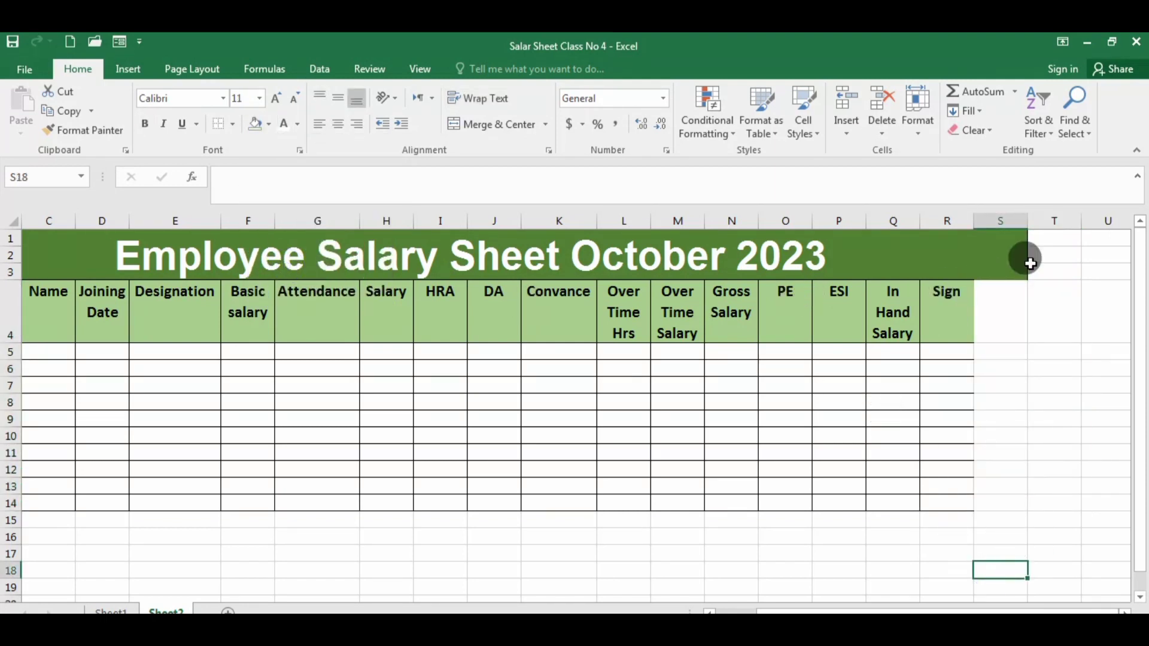
pyautogui.click(995, 244)
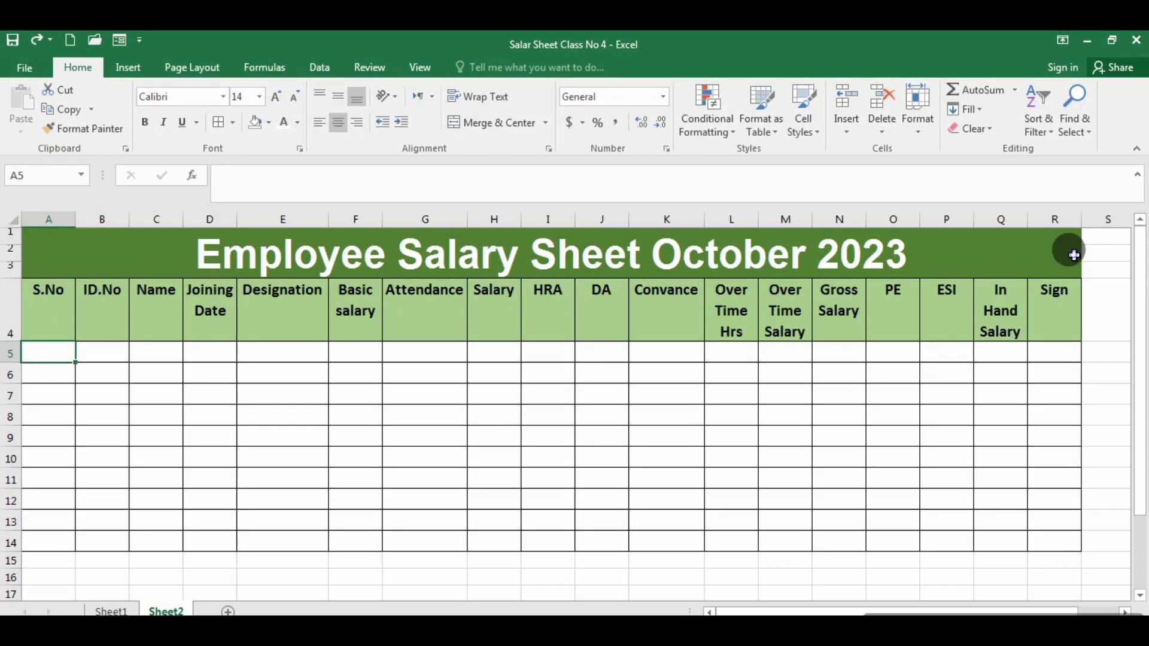
# Step: Number the S.No column from 1 to 10 in A5:A14 using a filled series
pyautogui.moveTo(60, 352)
pyautogui.mouseDown()
pyautogui.moveTo(144, 407)
pyautogui.moveTo(942, 456)
pyautogui.moveTo(1044, 542)
pyautogui.moveTo(1044, 529)
pyautogui.mouseUp()
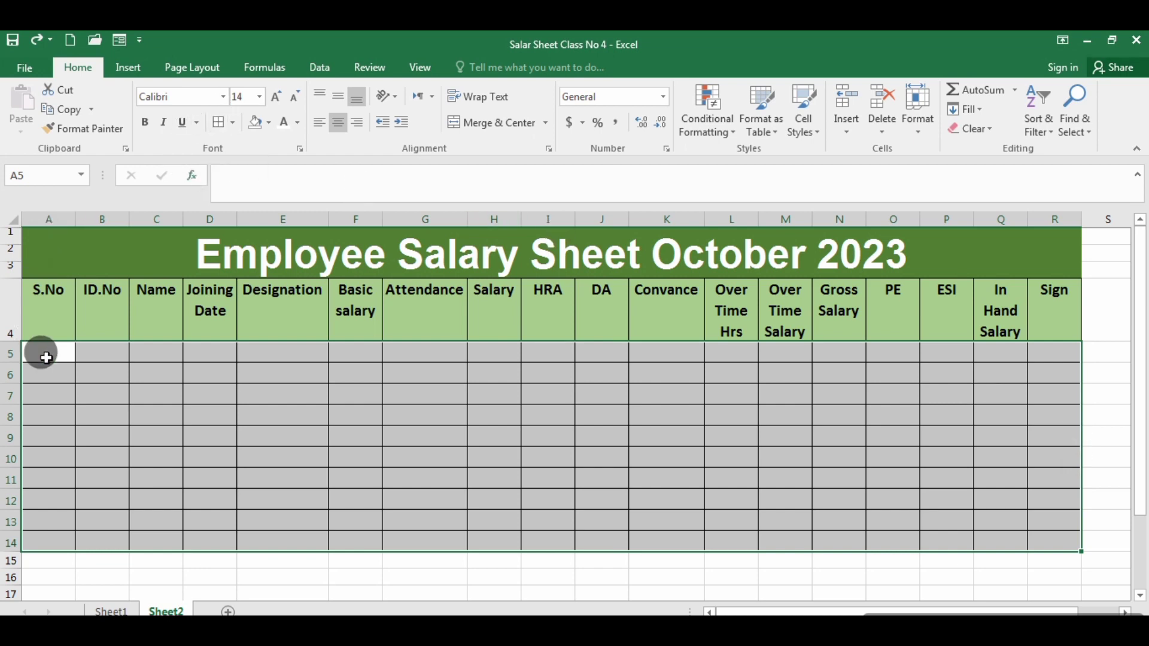
pyautogui.click(42, 358)
pyautogui.doubleClick(53, 358)
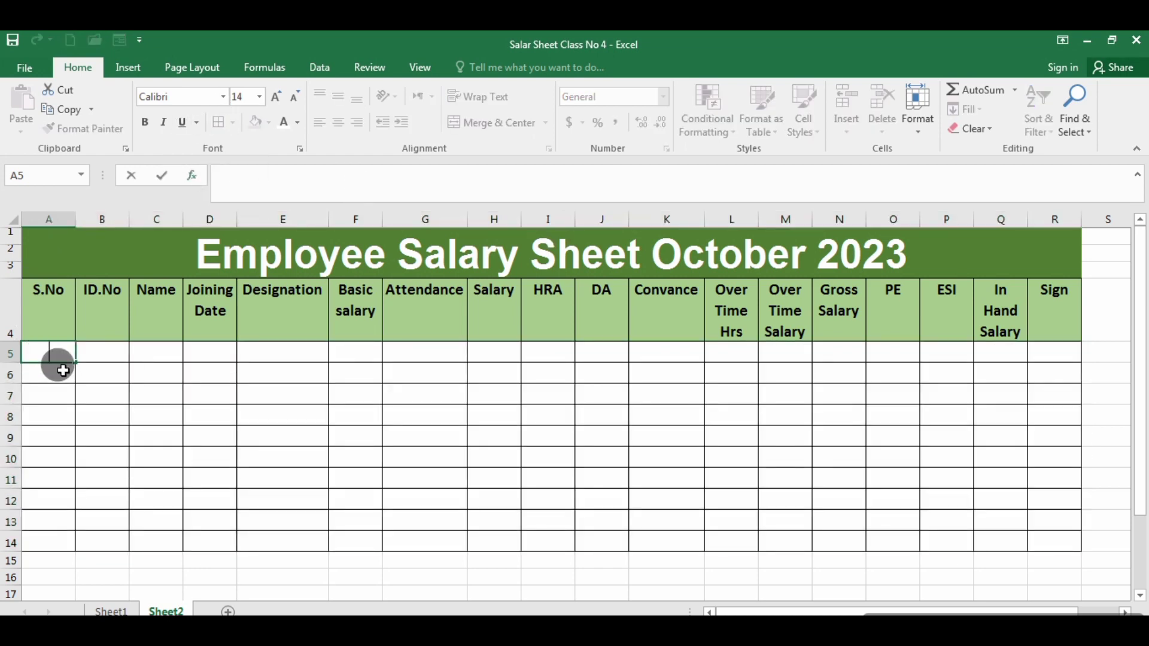
pyautogui.write('1')
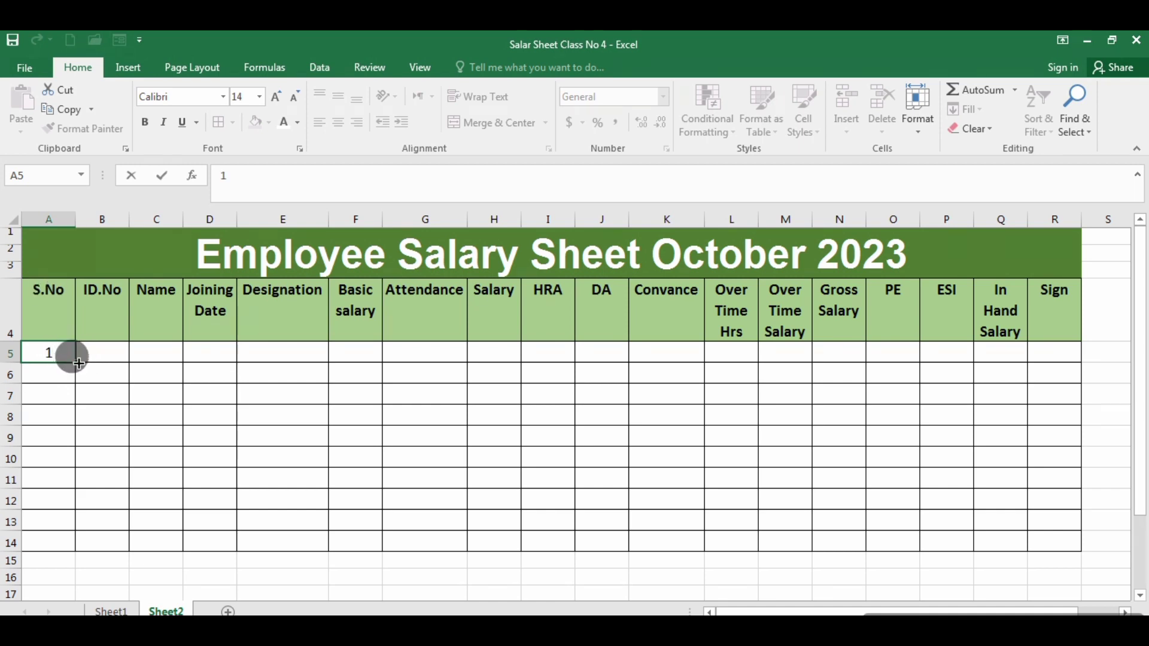
pyautogui.moveTo(78, 362); pyautogui.dragTo(84, 544)
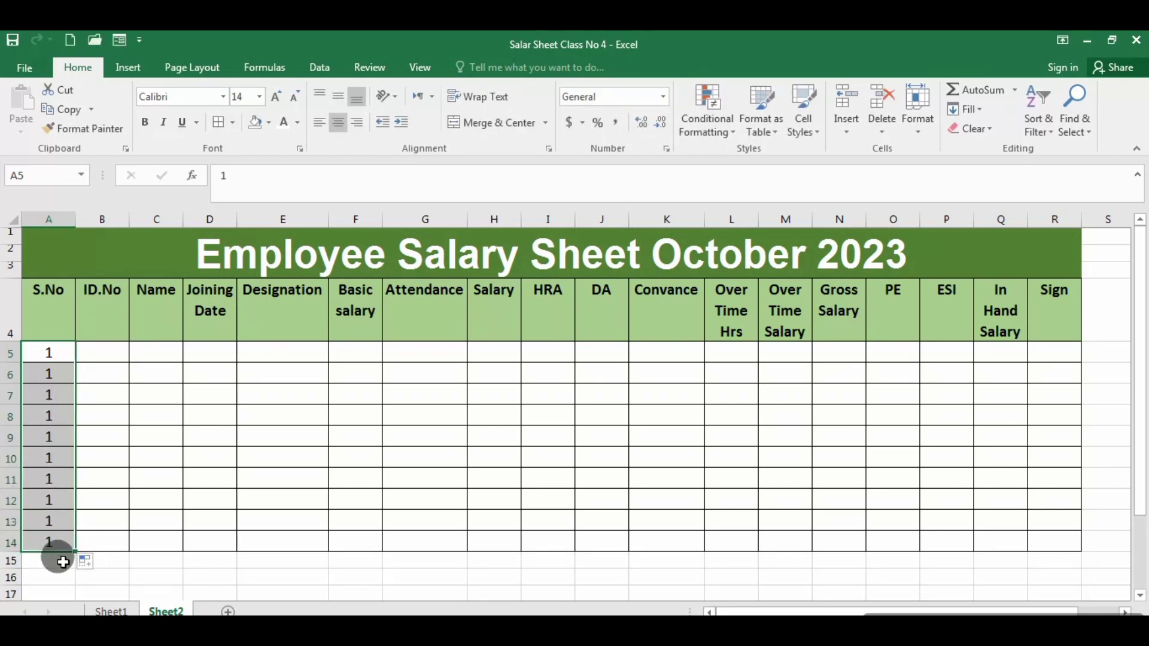
pyautogui.click(93, 567)
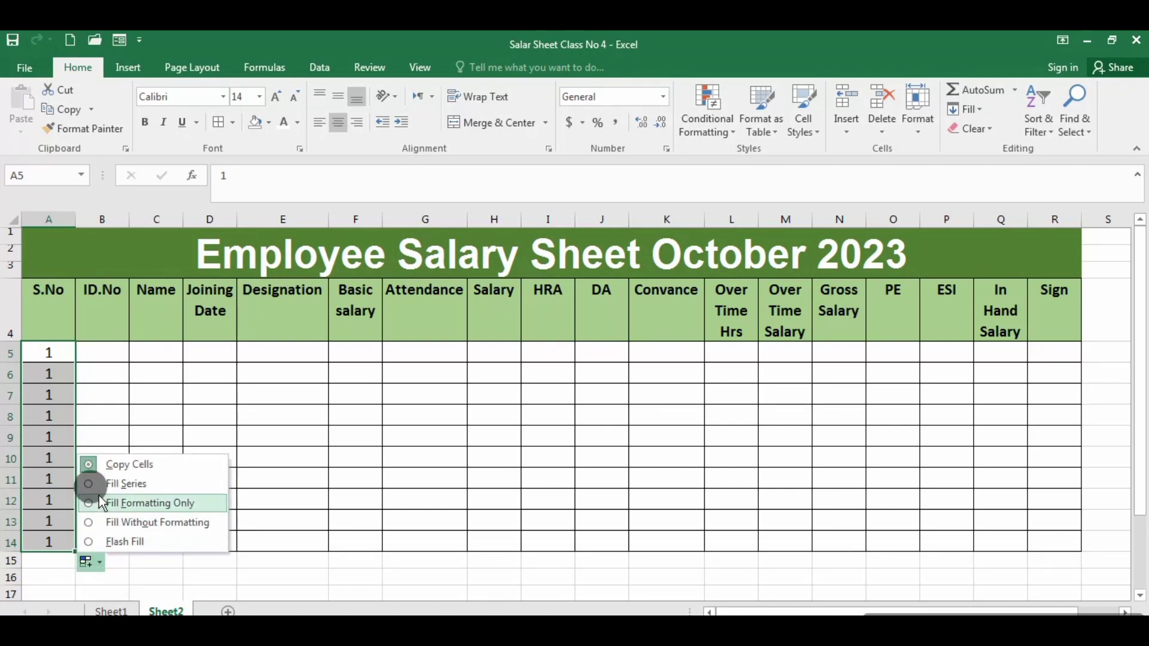
pyautogui.click(131, 483)
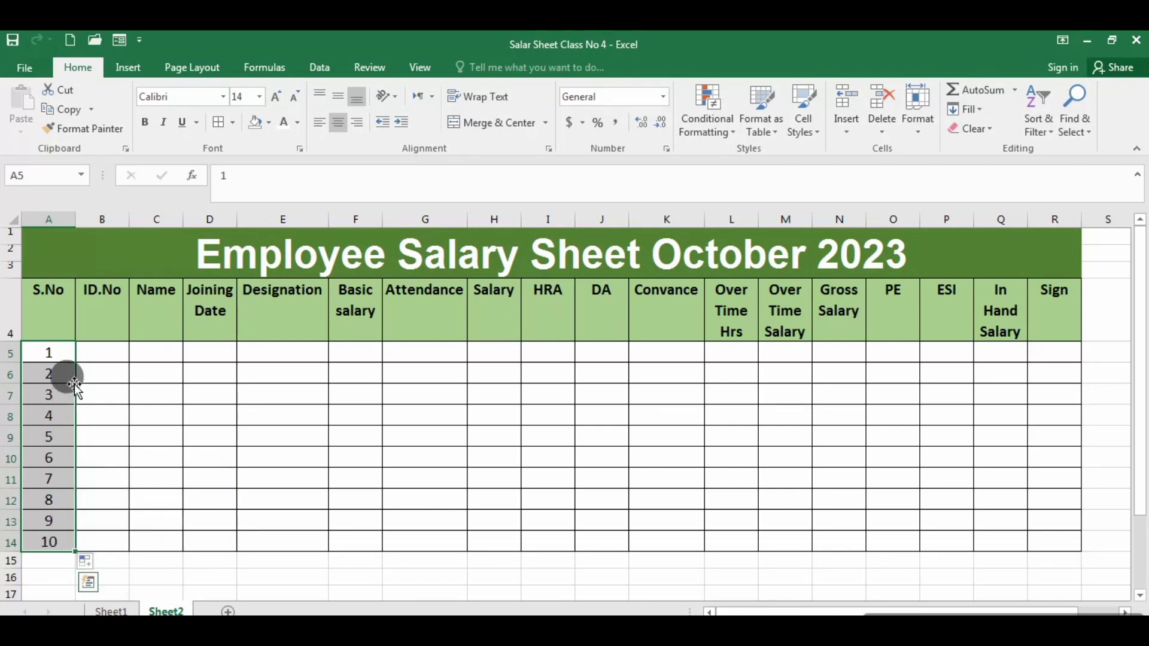
pyautogui.click(96, 356)
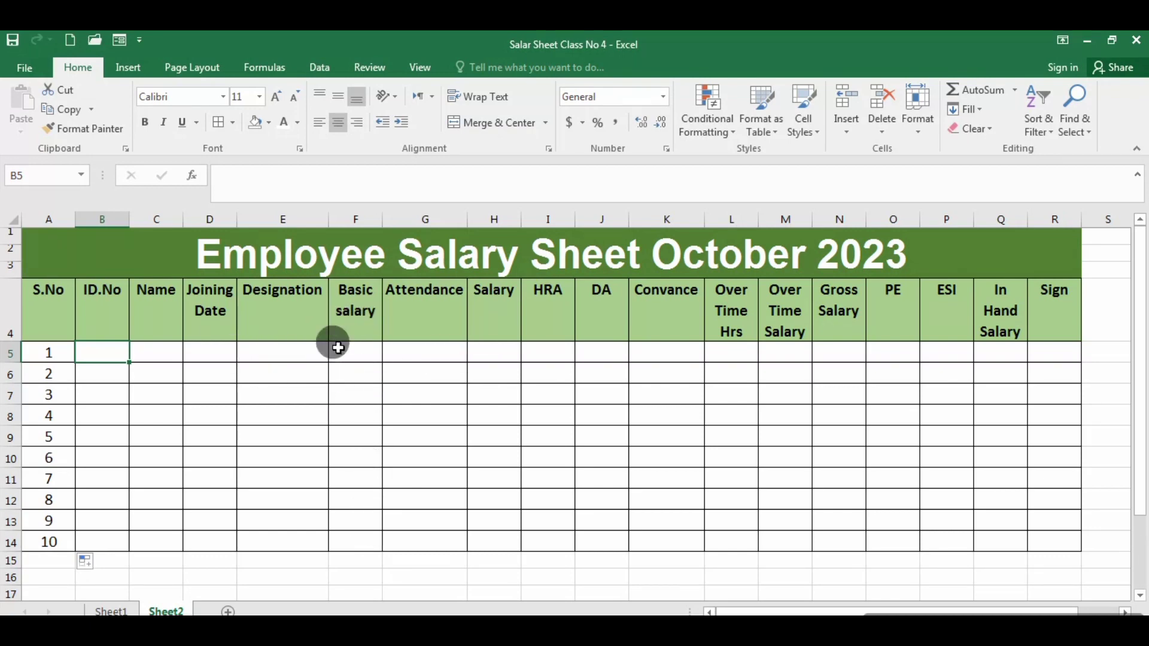
pyautogui.click(414, 314)
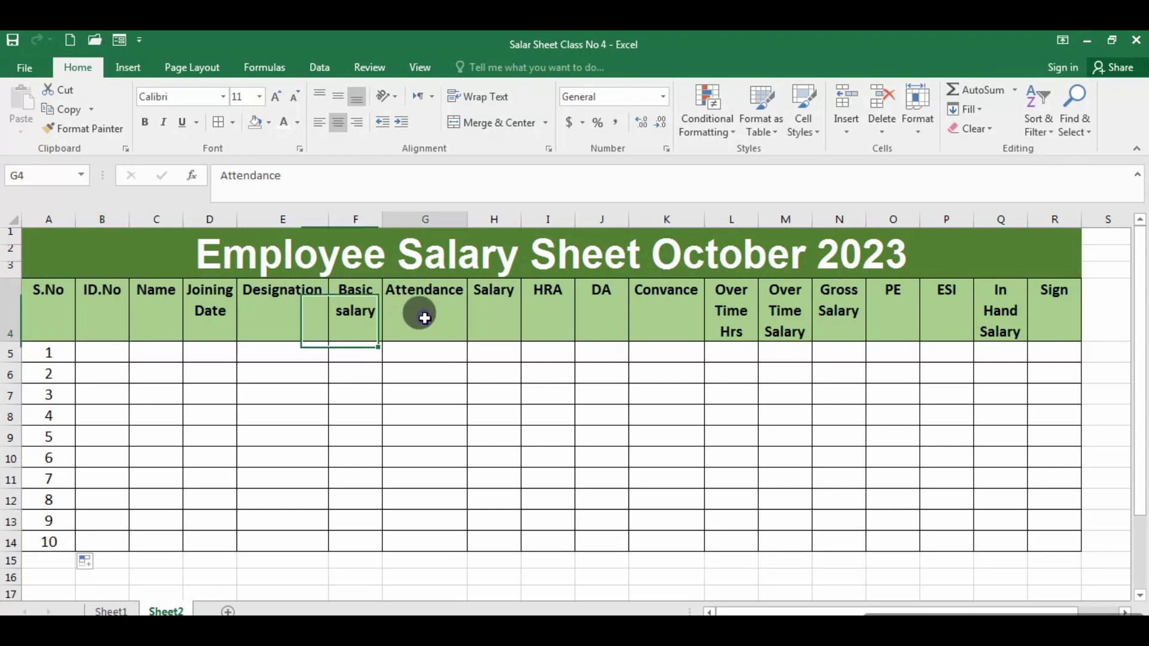
pyautogui.click(506, 311)
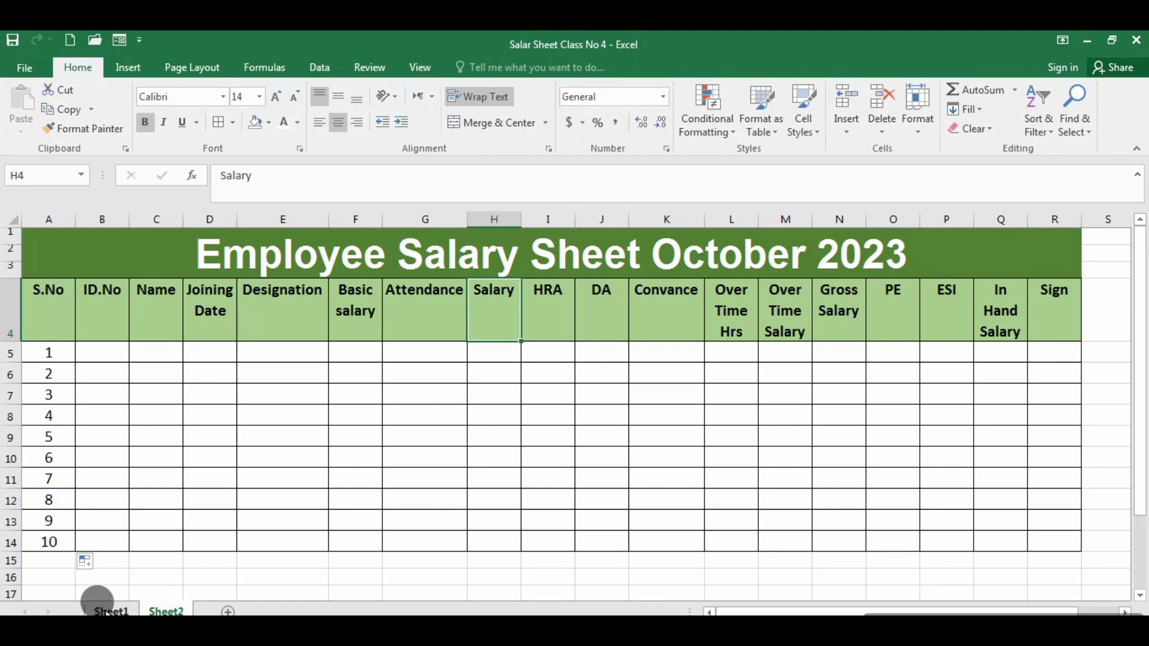
# Step: Copy the ID.No to Basic Salary data in B5:F14 of Sheet1 and paste it into B5:F14 of Sheet2
pyautogui.click(102, 608)
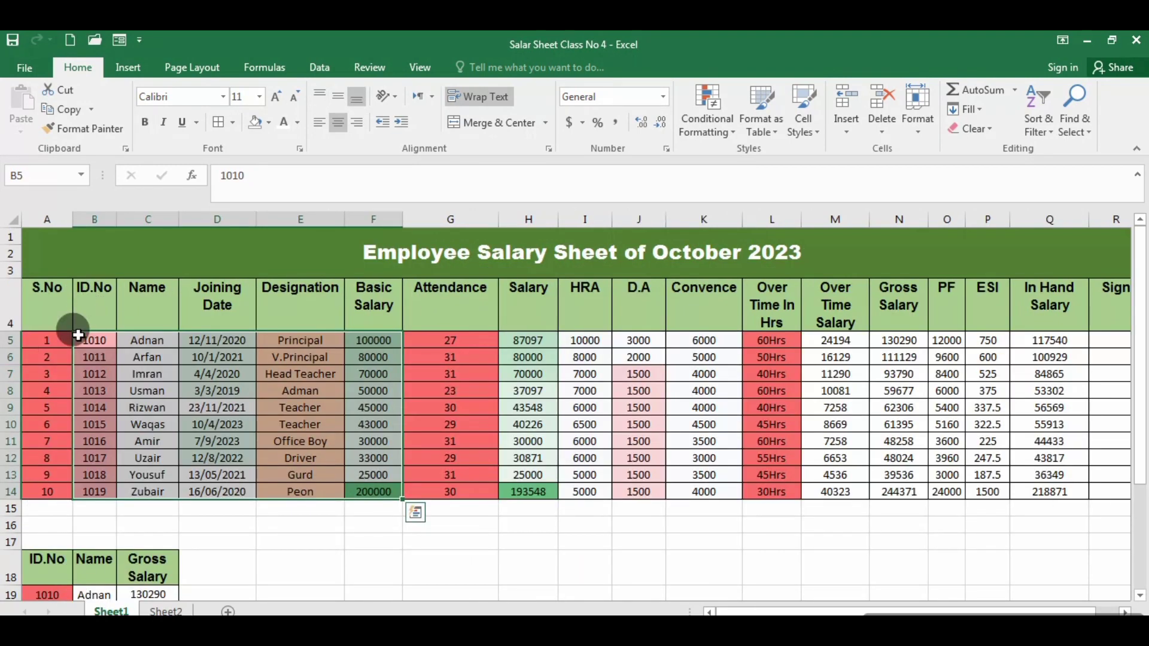
pyautogui.moveTo(80, 335); pyautogui.dragTo(363, 499)
pyautogui.rightClick(368, 455)
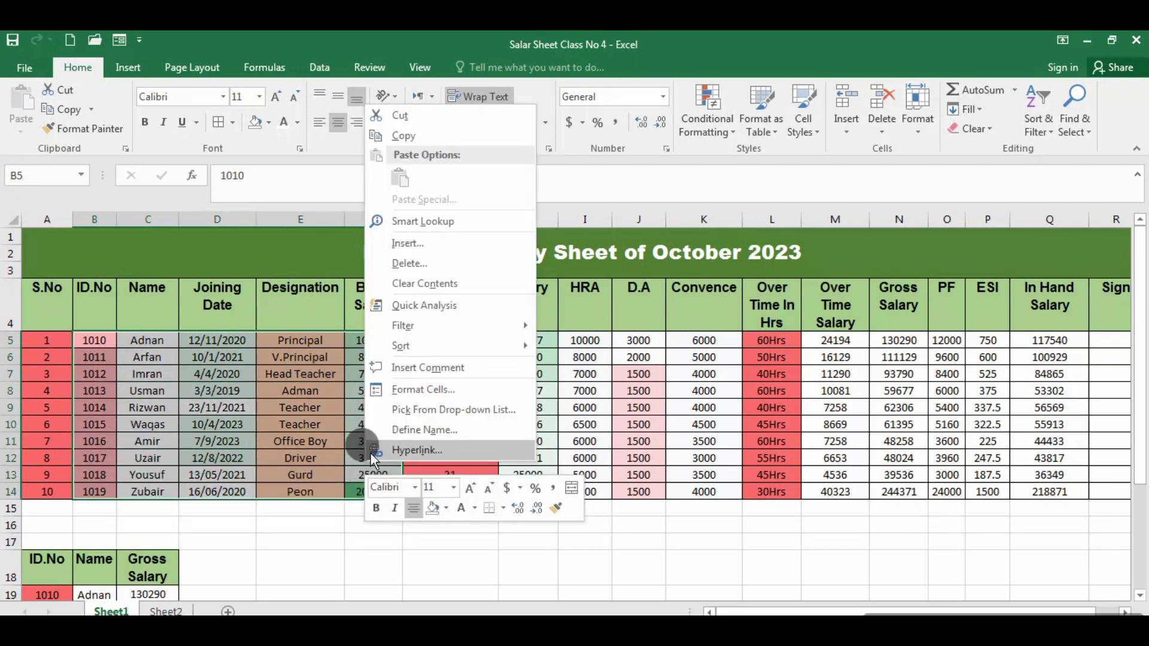
pyautogui.click(398, 138)
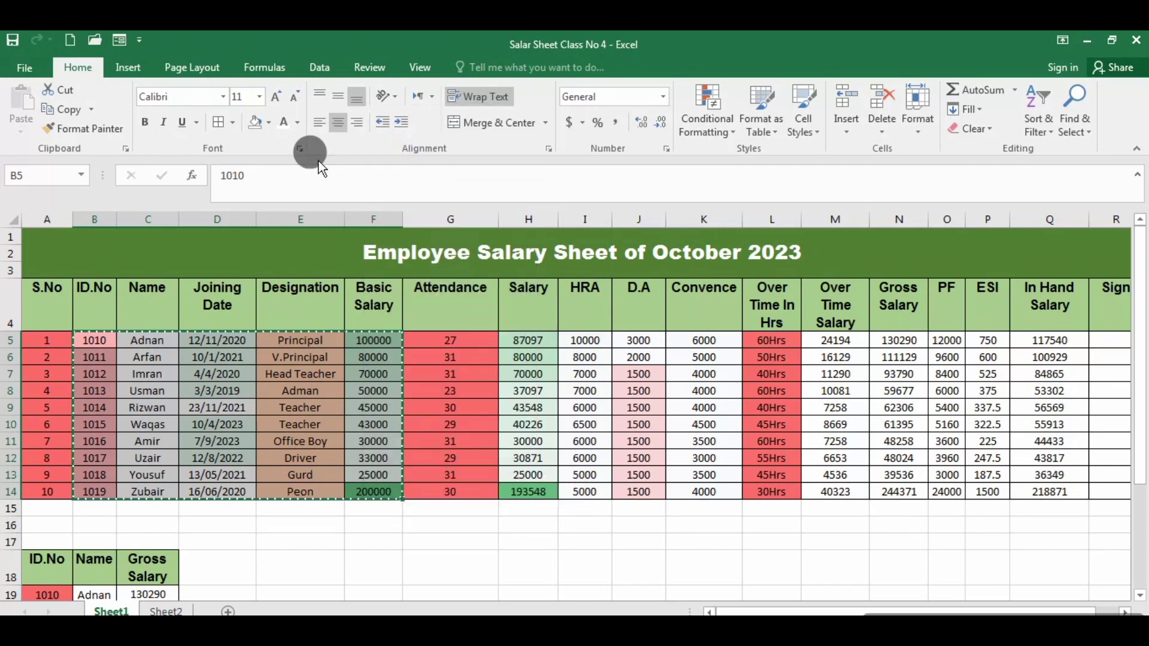
pyautogui.click(169, 610)
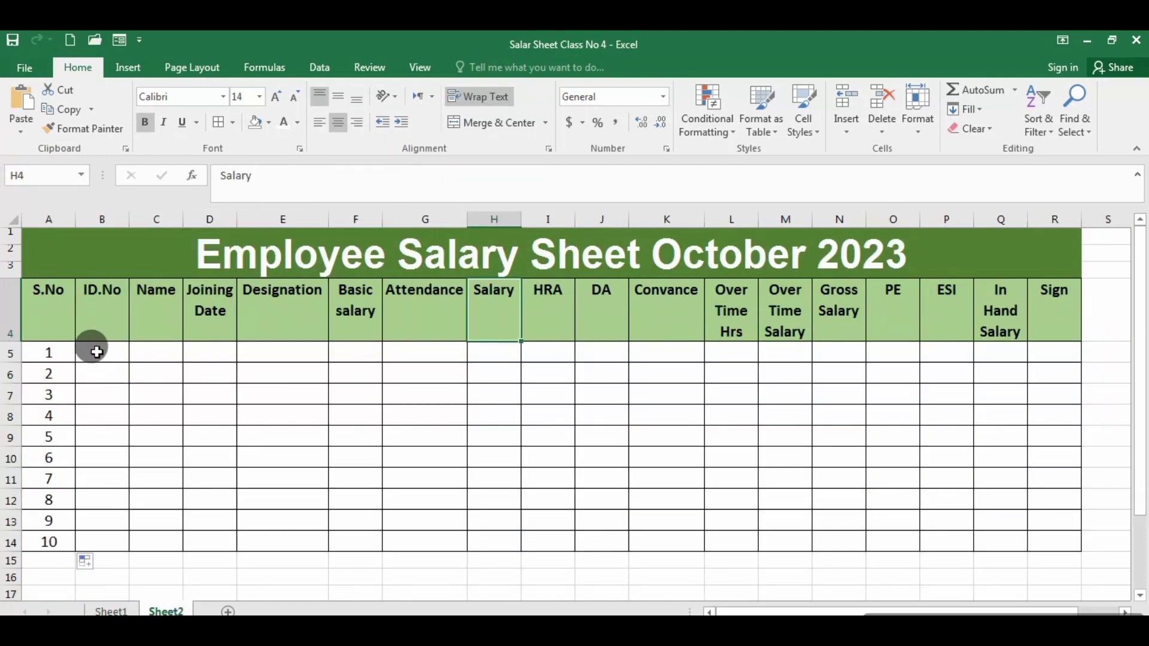
pyautogui.moveTo(97, 352); pyautogui.dragTo(359, 540)
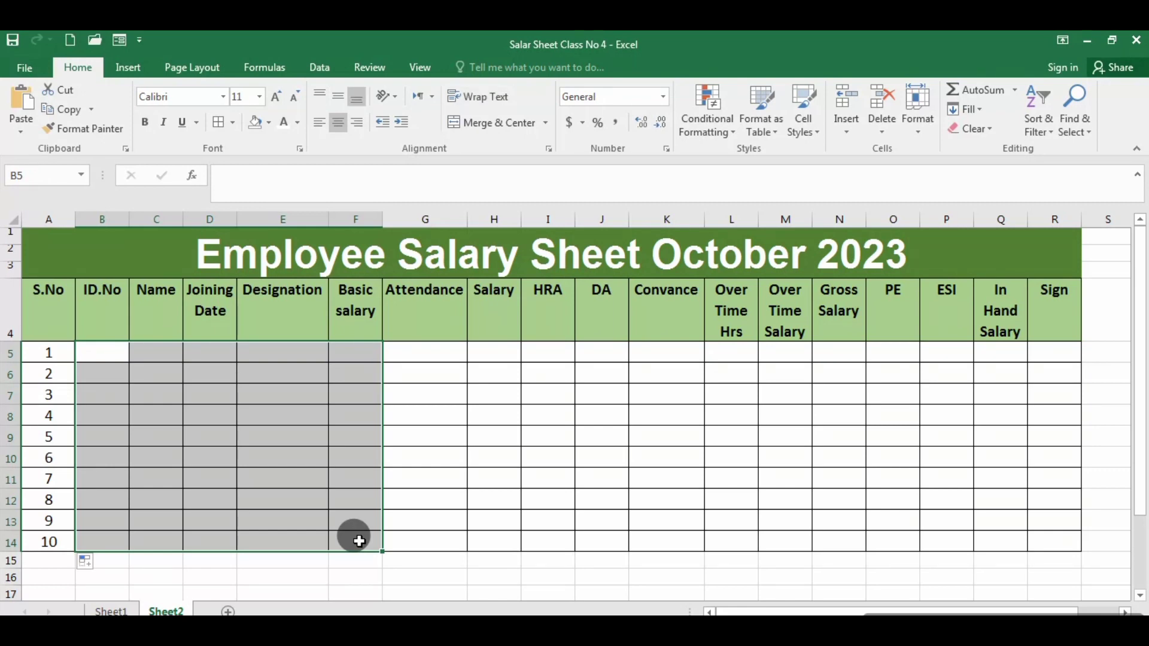
pyautogui.hotkey('ctrl', 'v')
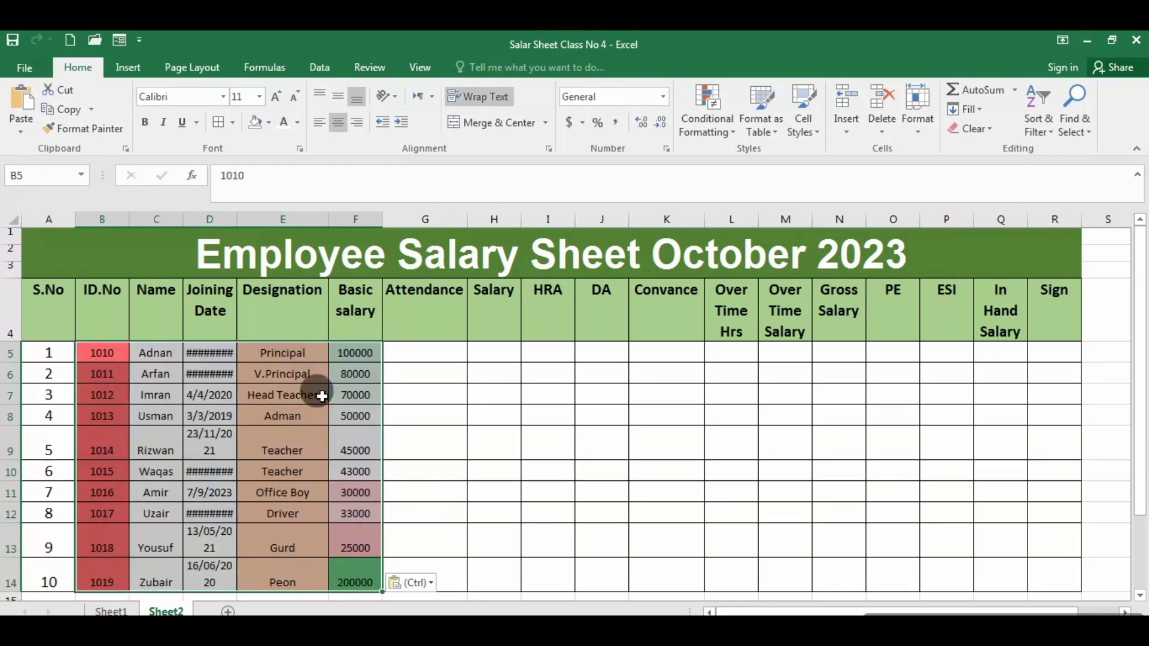
# Step: Widen columns D and F so the dates and the "Joining Date" and "Basic salary" headers fit on one line, and autofit column E
pyautogui.click(205, 355)
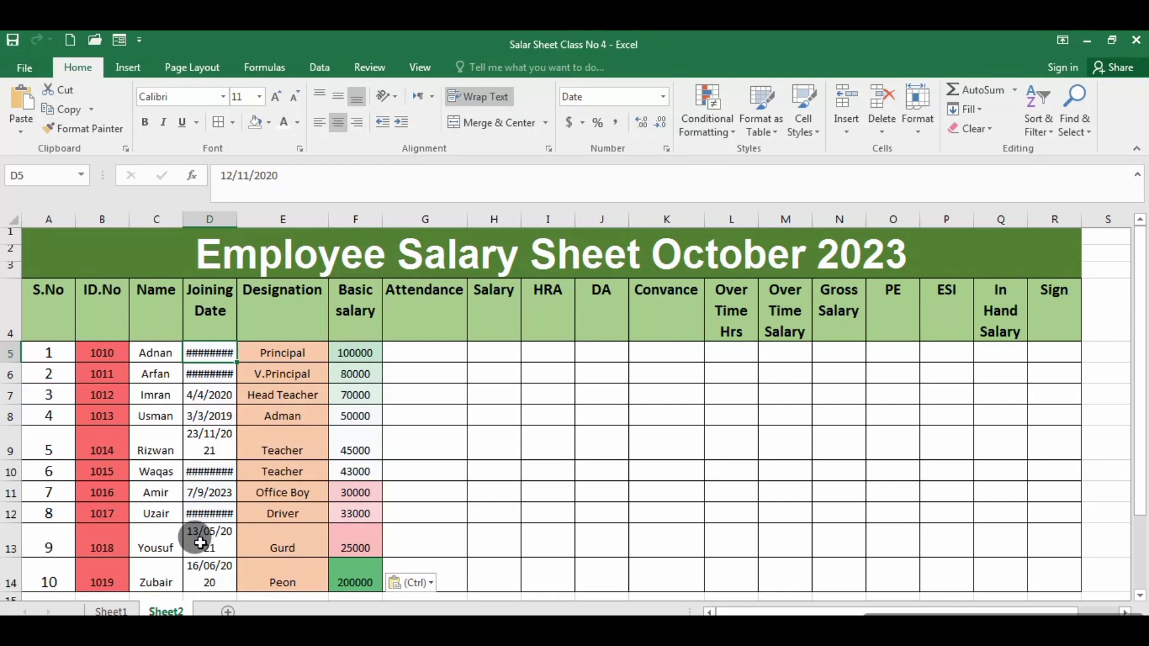
pyautogui.doubleClick(238, 220)
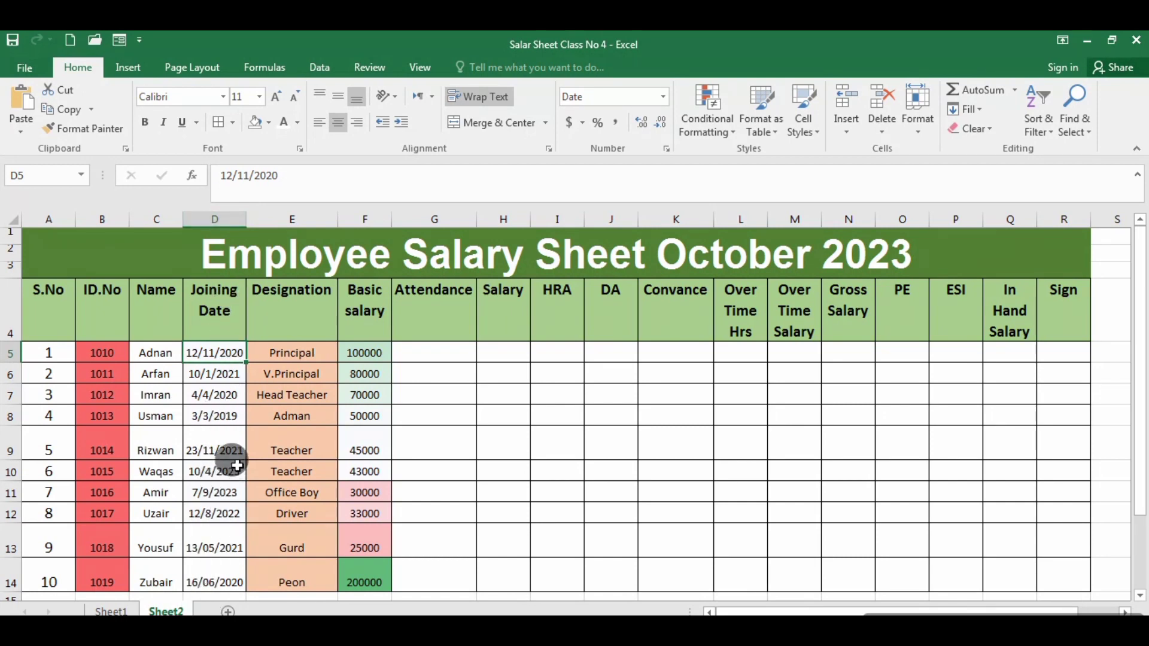
pyautogui.doubleClick(338, 215)
pyautogui.moveTo(246, 220); pyautogui.dragTo(273, 224)
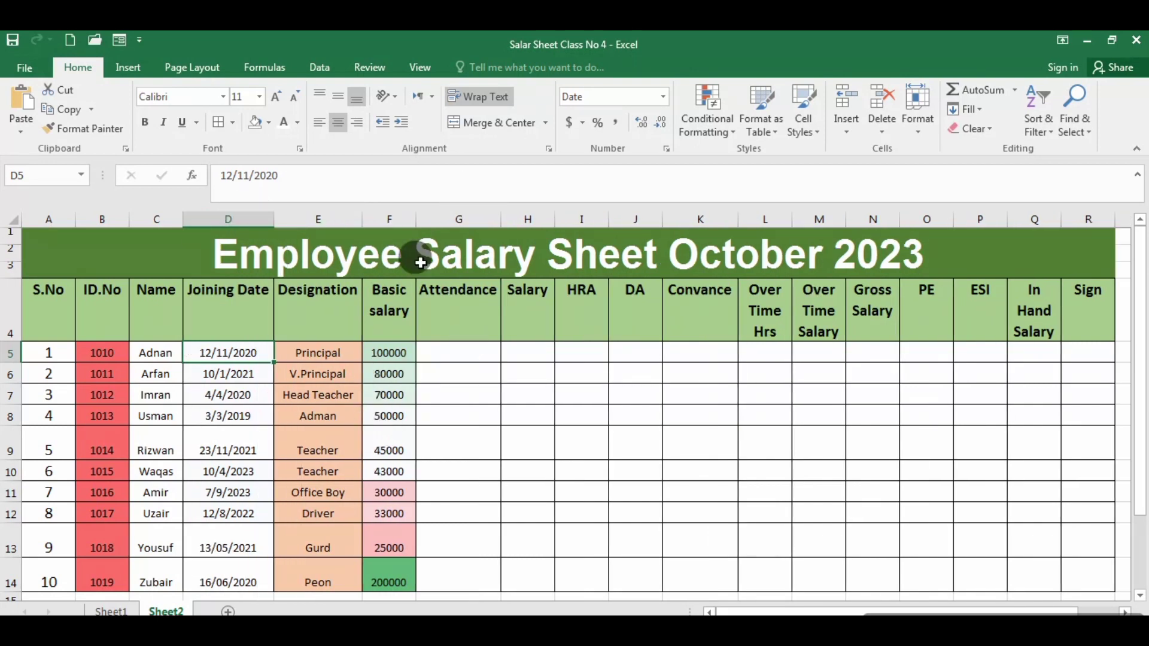
pyautogui.moveTo(417, 219); pyautogui.dragTo(456, 219)
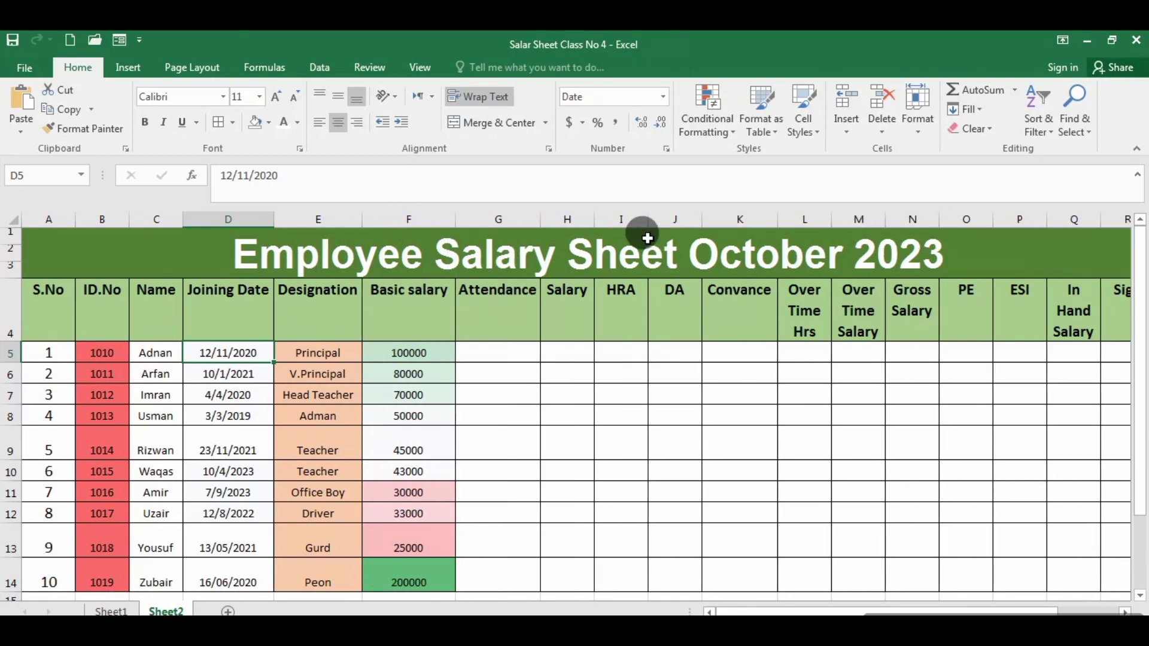
# Step: Enter the attendance values 30 in G5 and 29 in G6
pyautogui.click(477, 352)
pyautogui.doubleClick(476, 352)
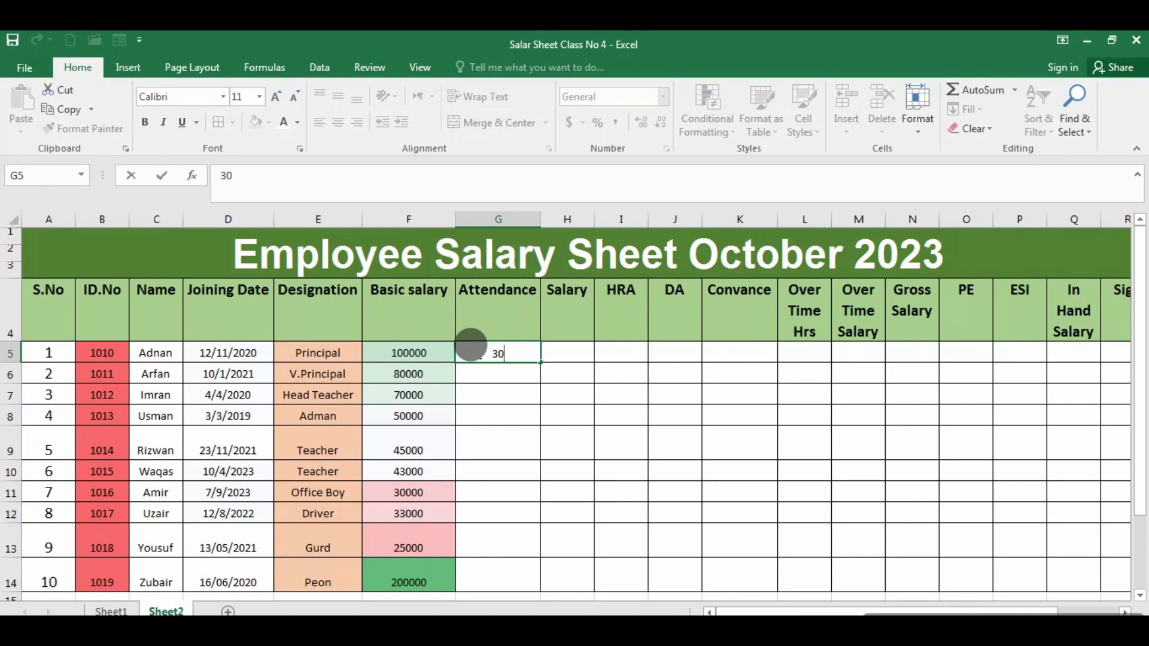
pyautogui.click(475, 374)
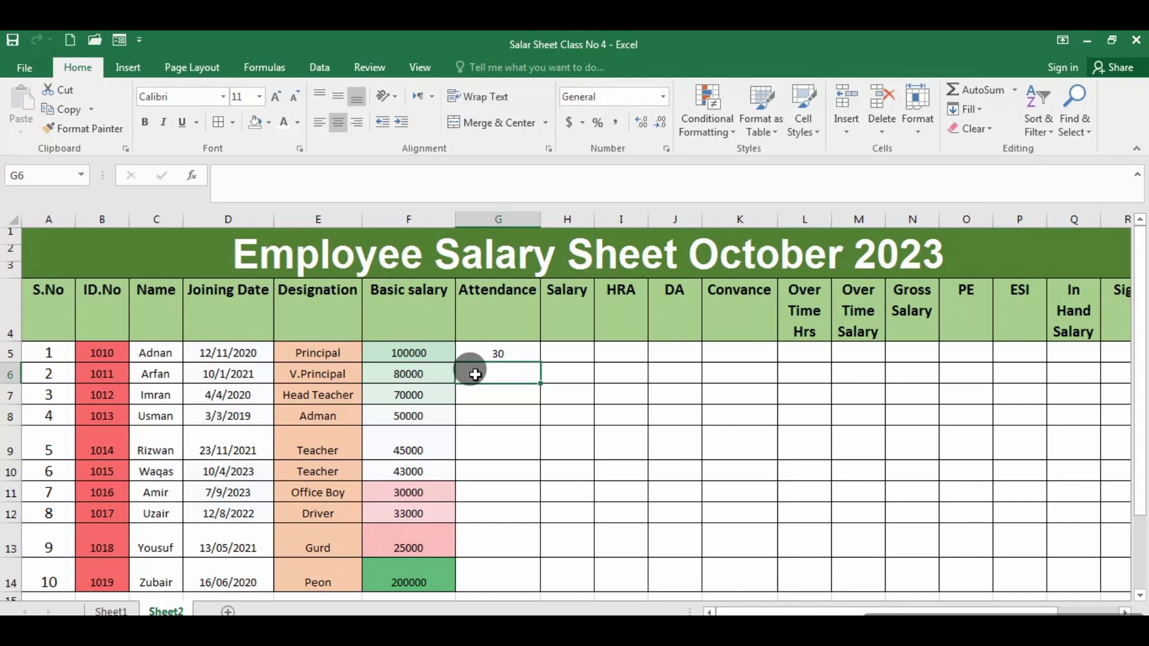
pyautogui.write('29')
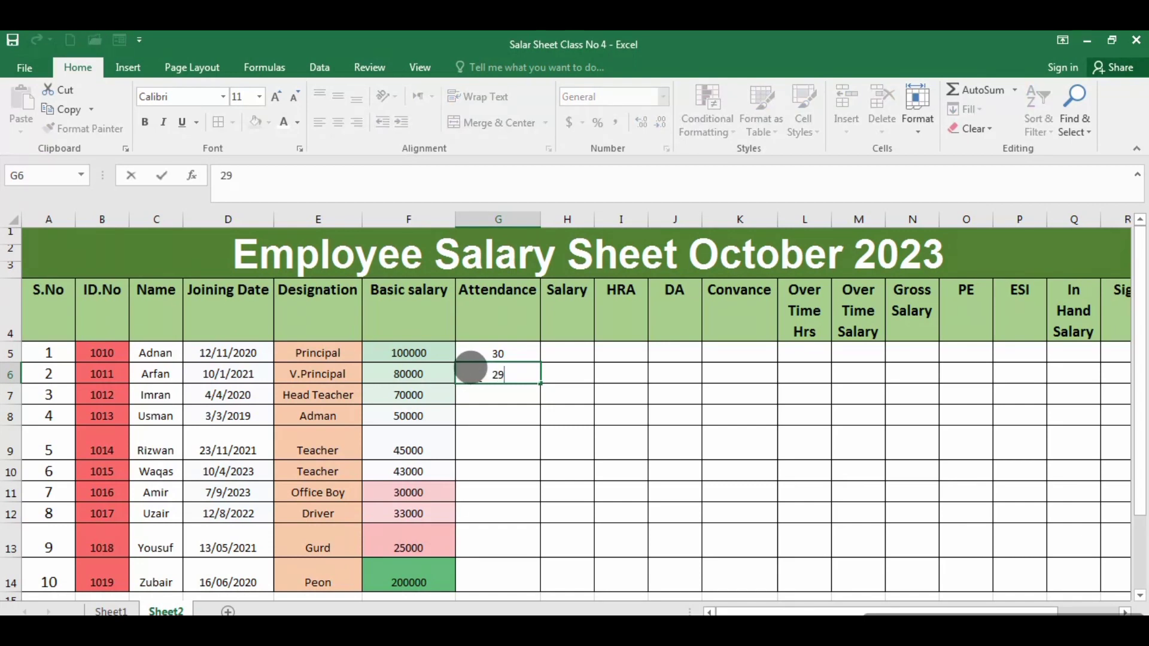
# Step: Calculate the first employee's Salary in H5 with the formula =F5/31*G5
pyautogui.click(562, 347)
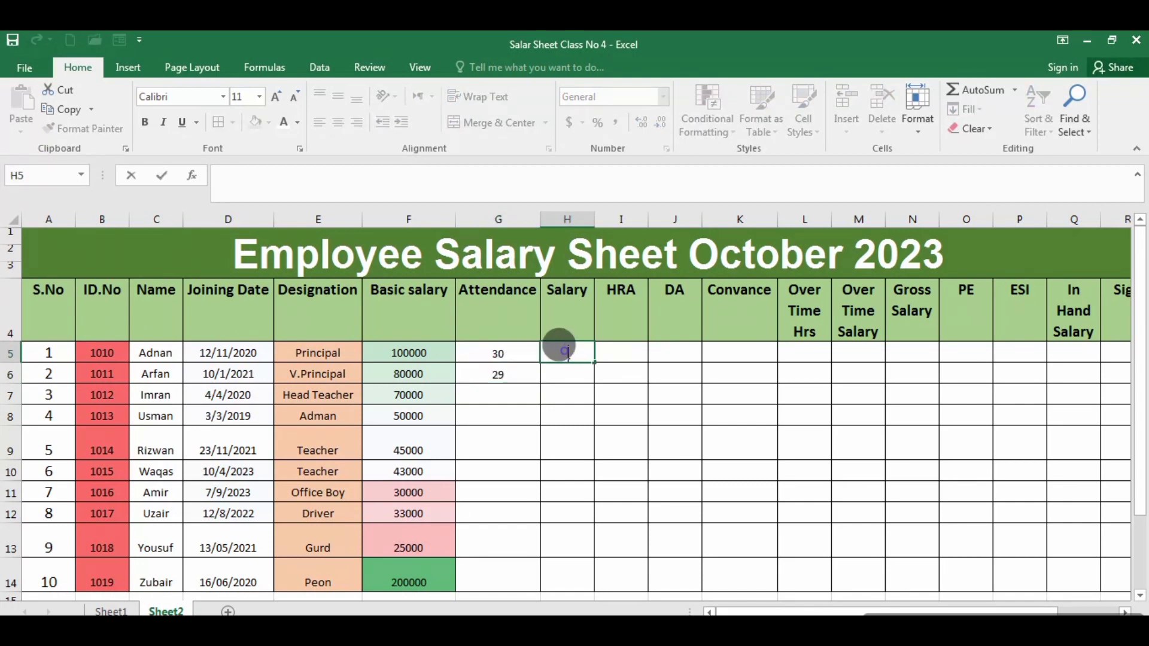
pyautogui.write('=')
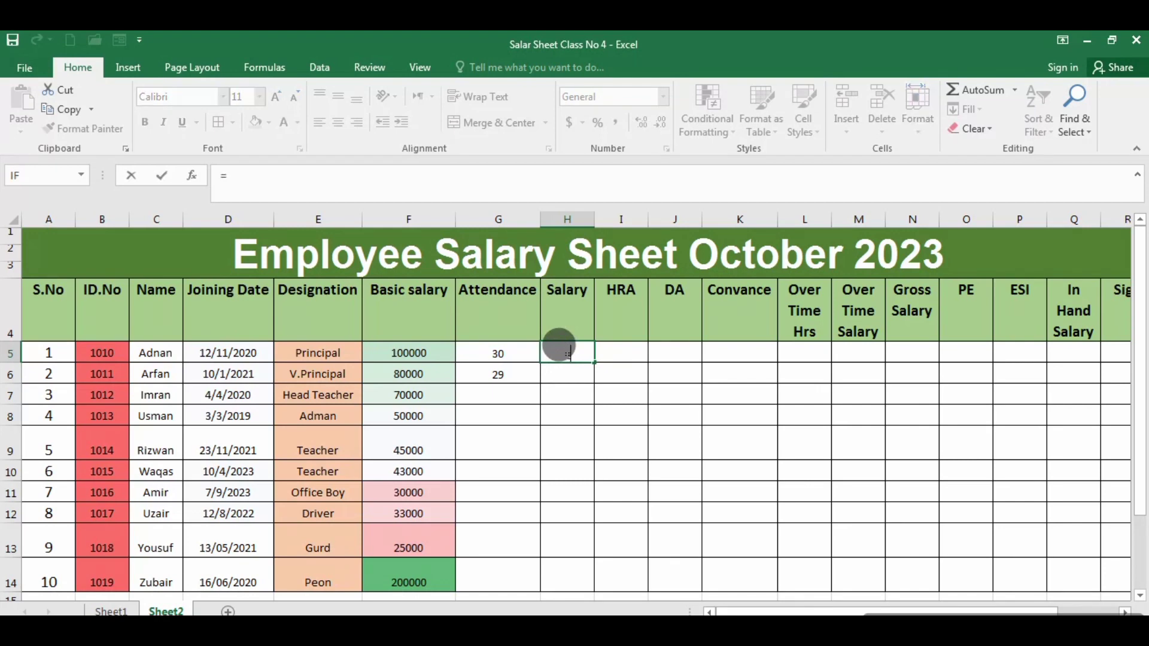
pyautogui.click(414, 353)
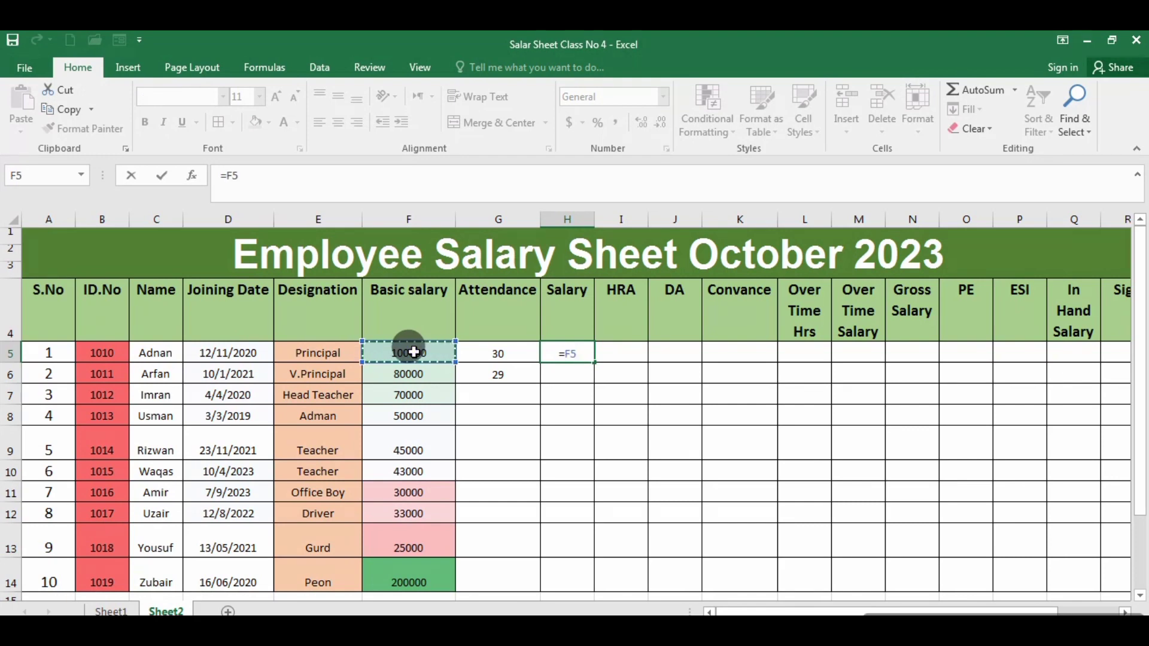
pyautogui.write('/')
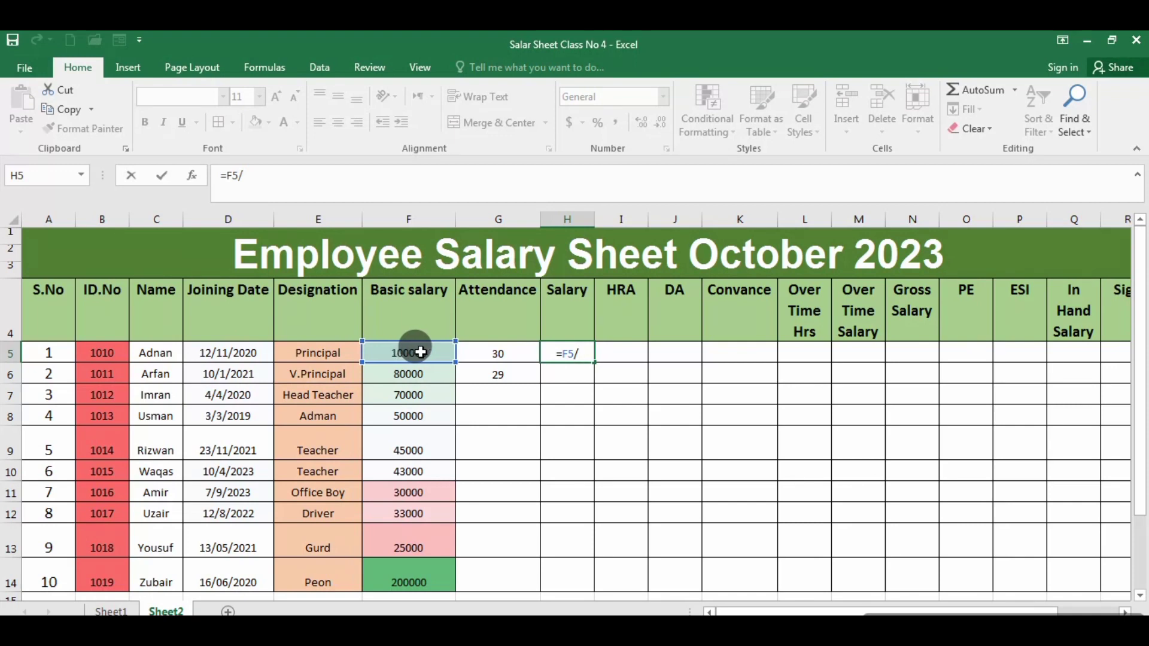
pyautogui.write('31*')
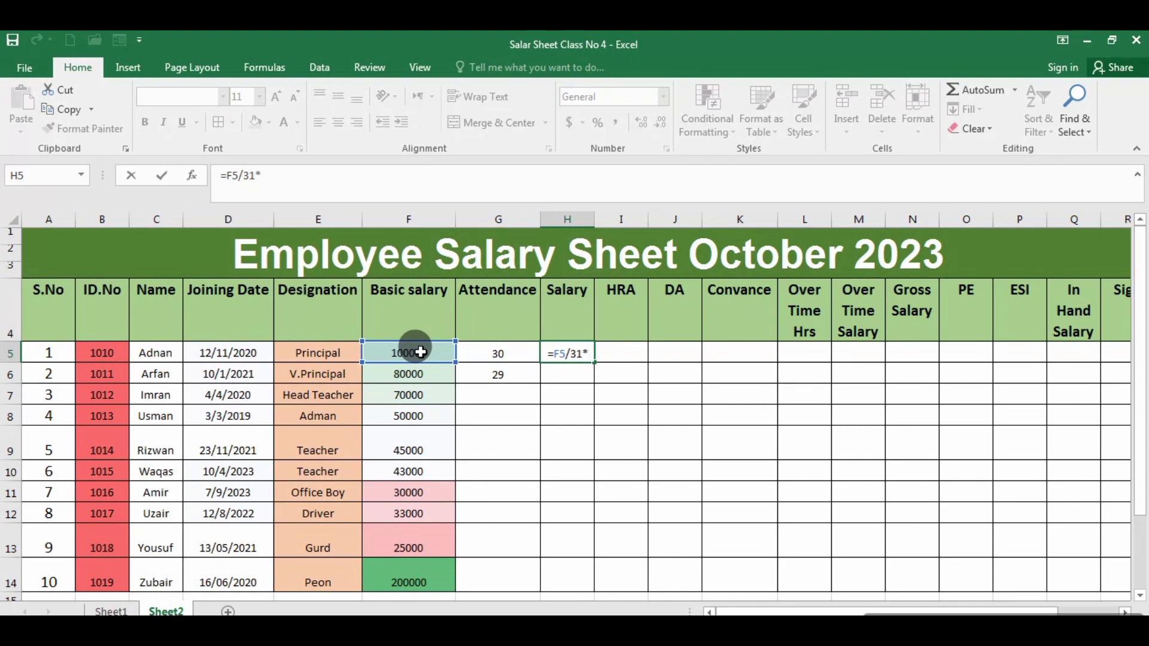
pyautogui.click(504, 350)
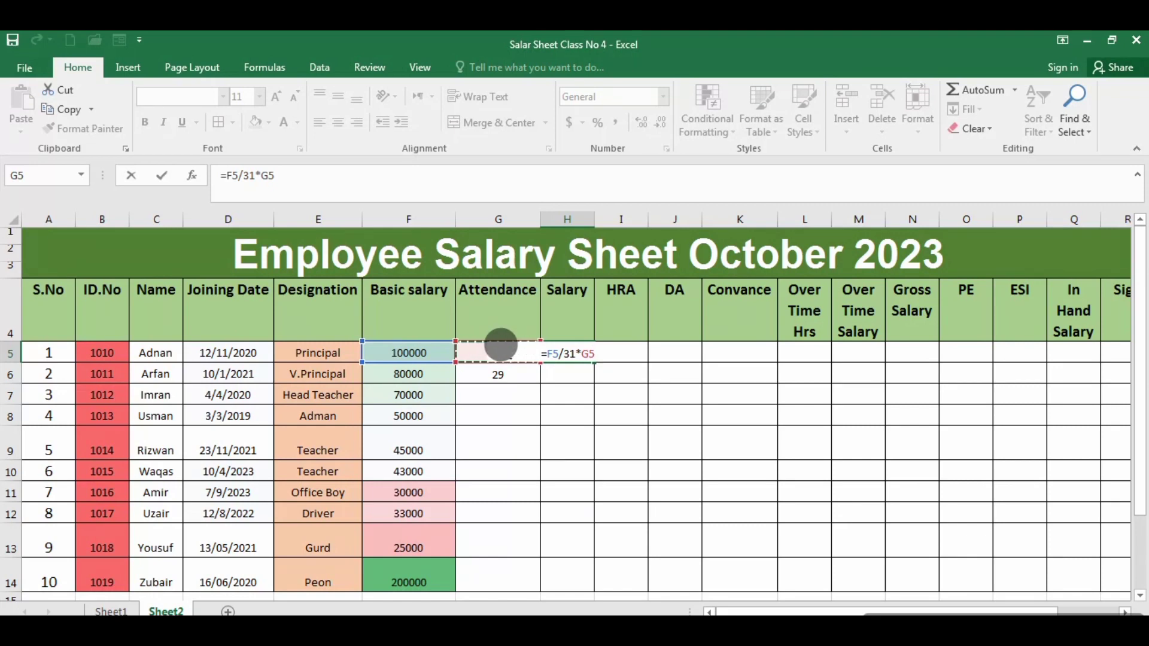
pyautogui.press('Return')
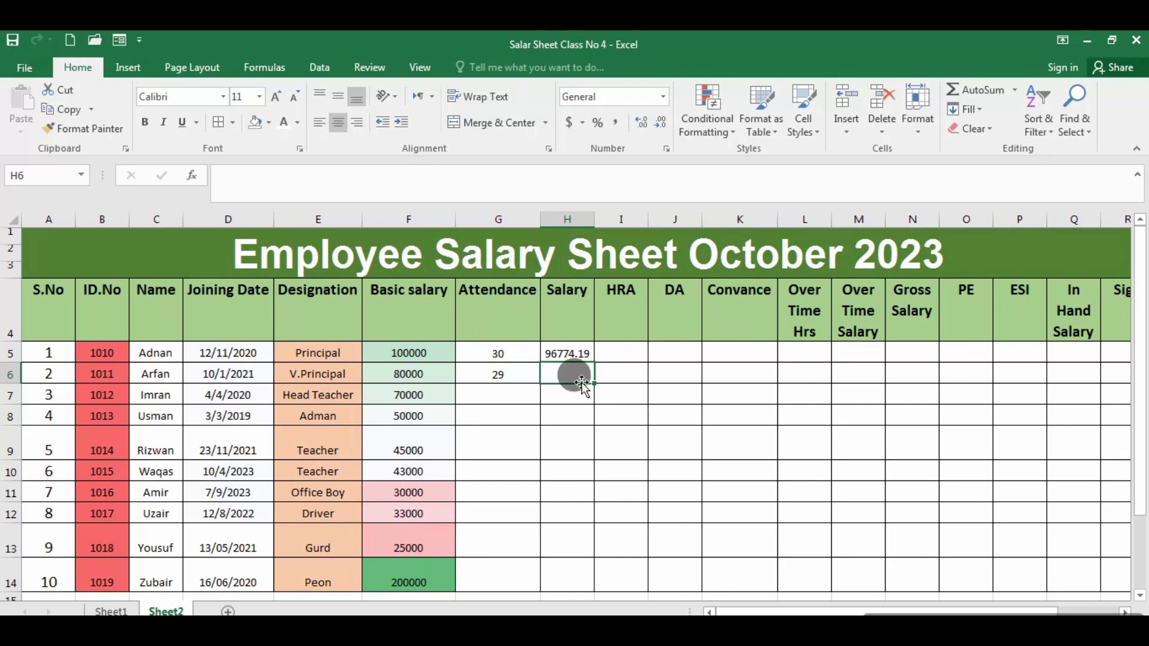
pyautogui.click(581, 351)
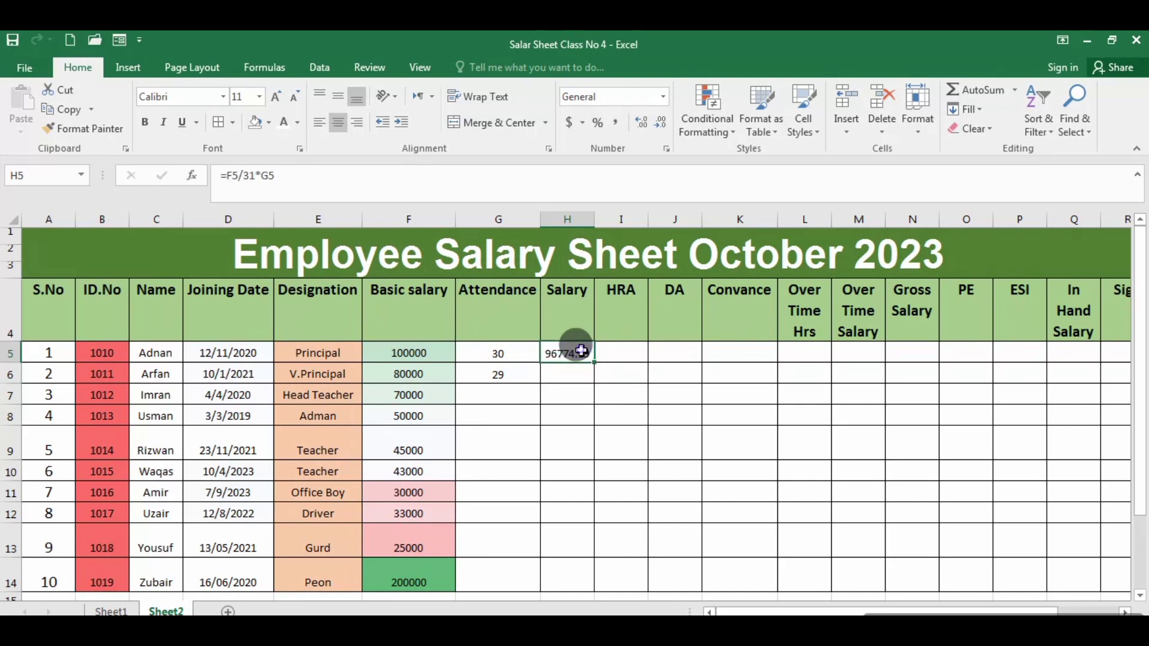
# Step: Calculate the second employee's Salary in H6 with the formula =F6/31*G6
pyautogui.doubleClick(555, 372)
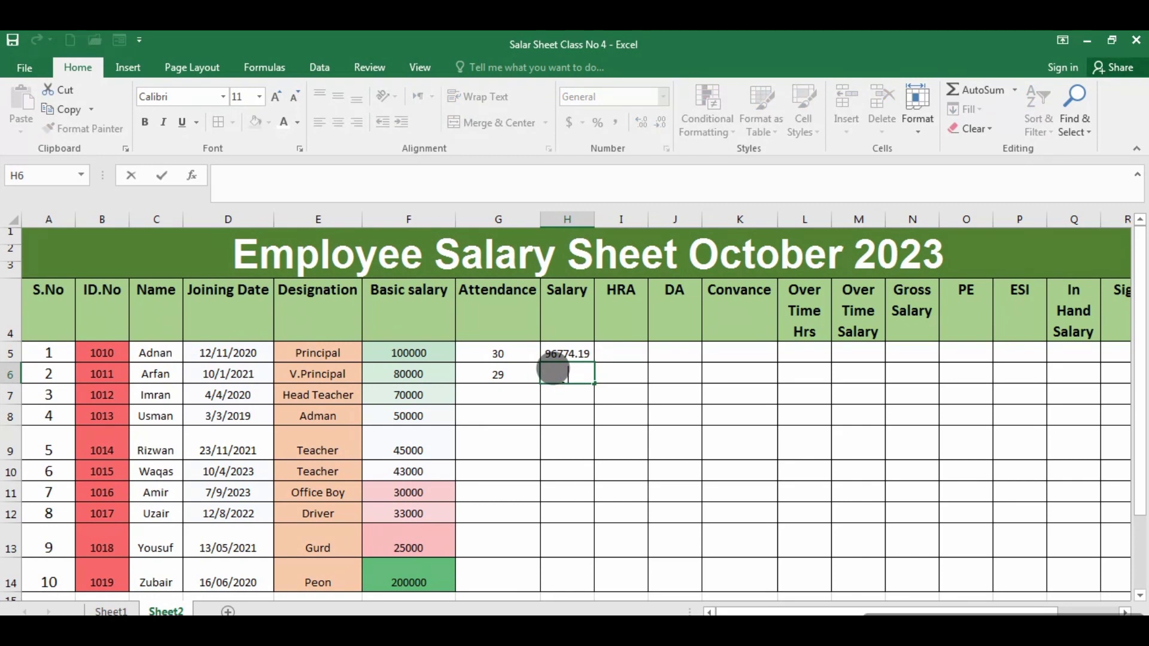
pyautogui.write('=')
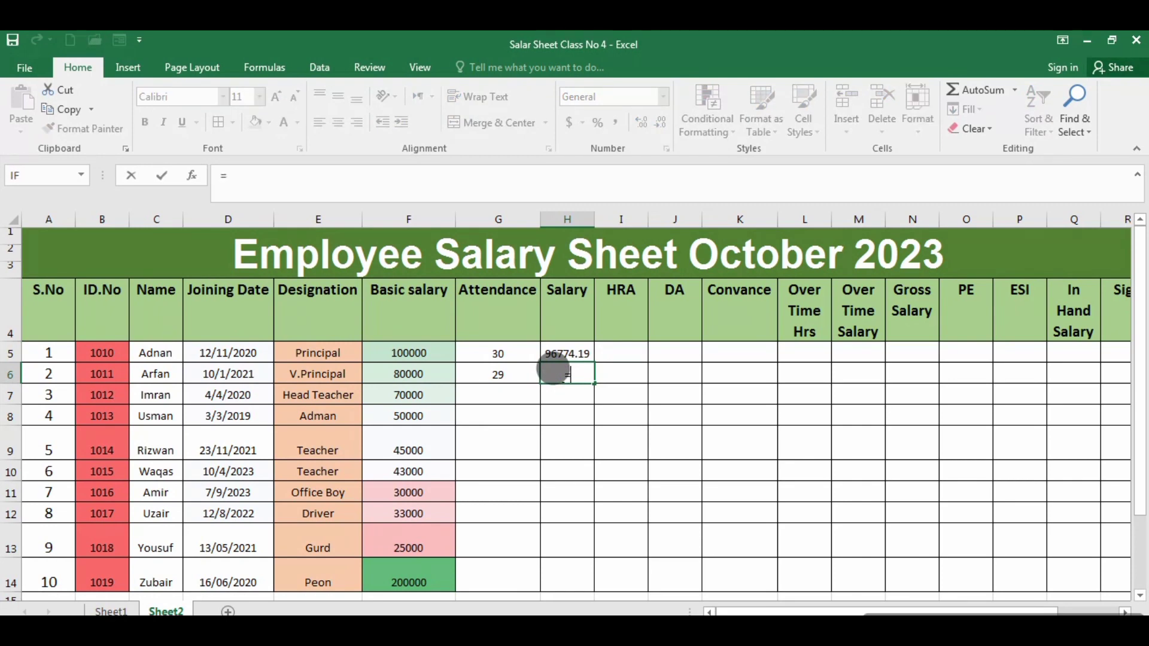
pyautogui.click(396, 375)
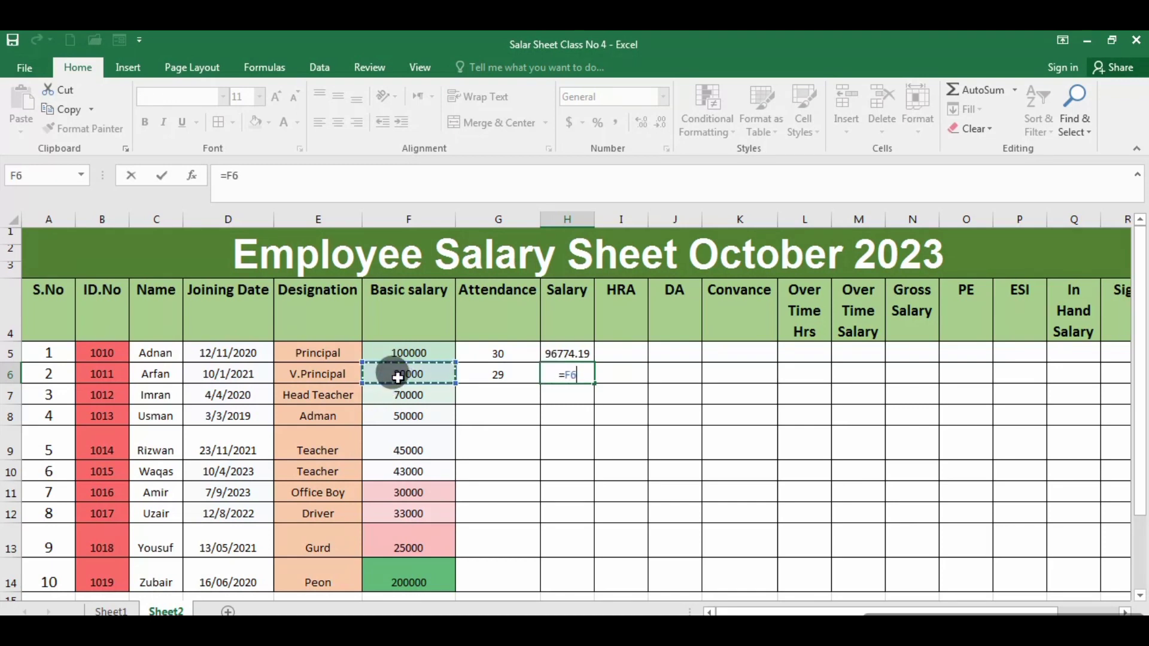
pyautogui.write('/')
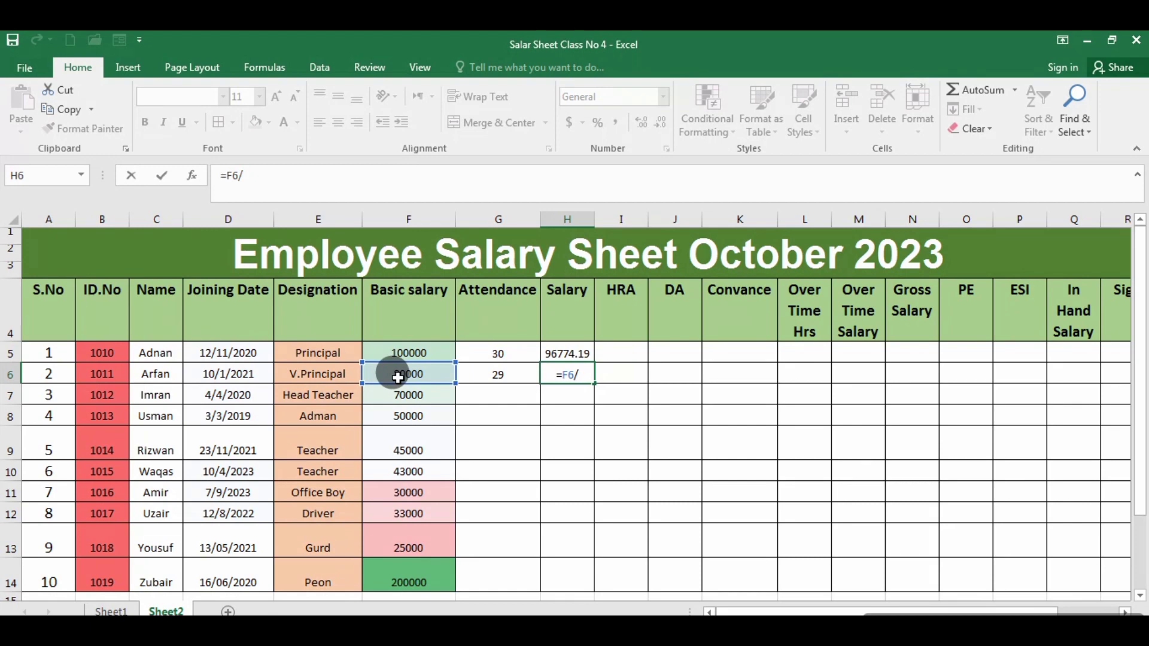
pyautogui.write('31*')
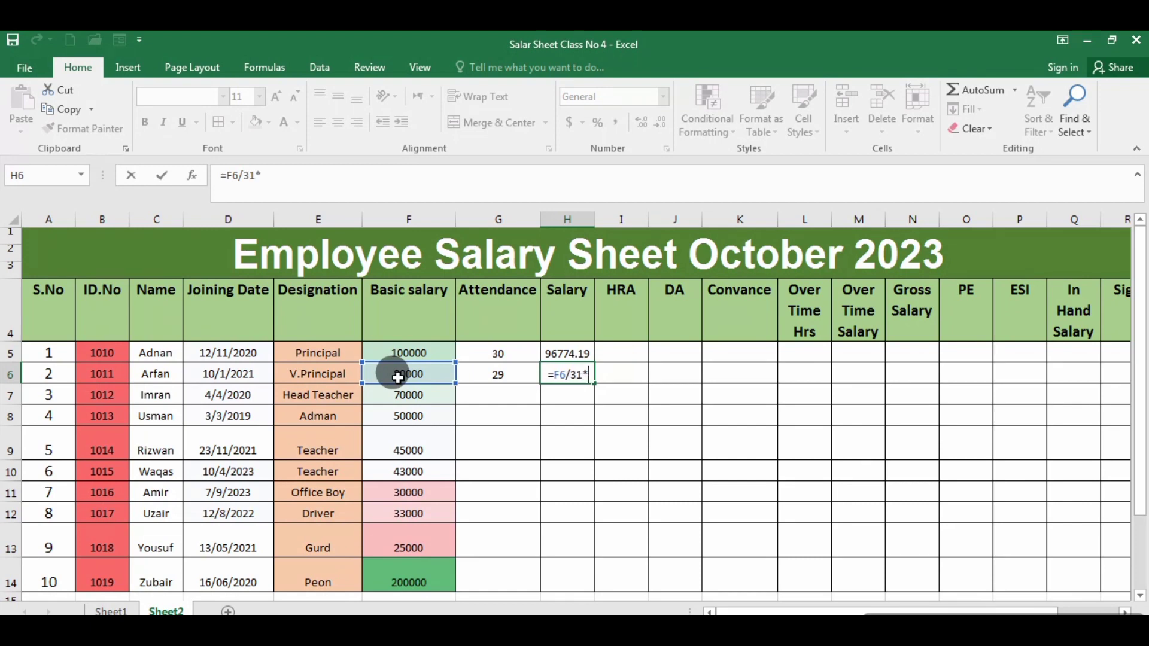
pyautogui.click(511, 371)
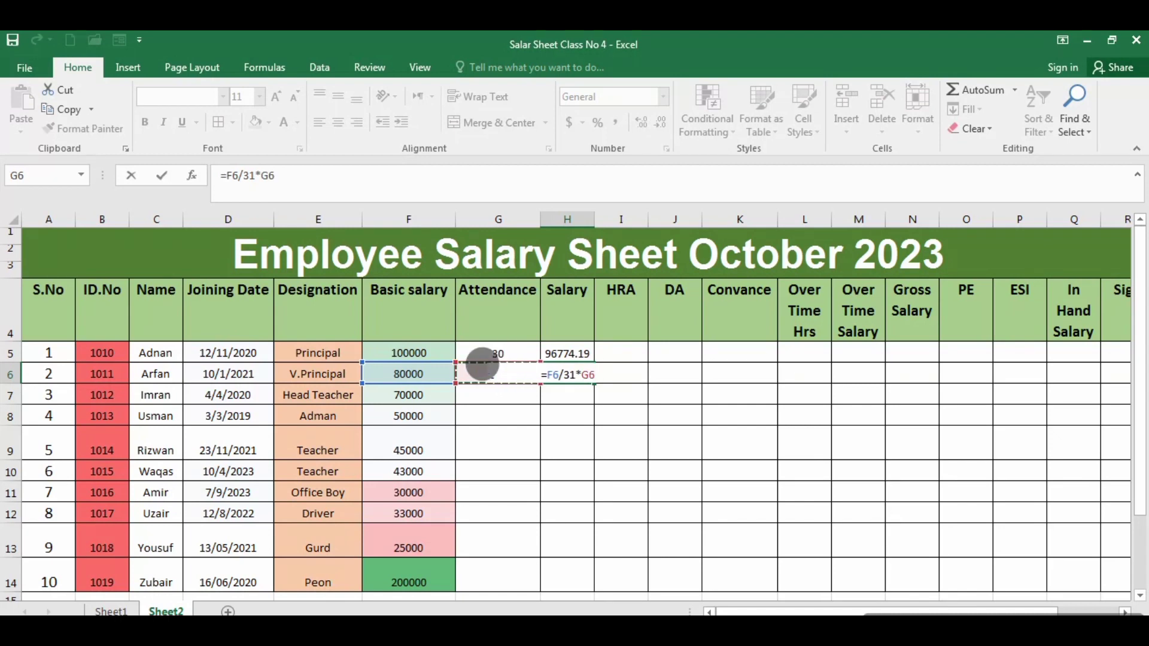
pyautogui.press('Return')
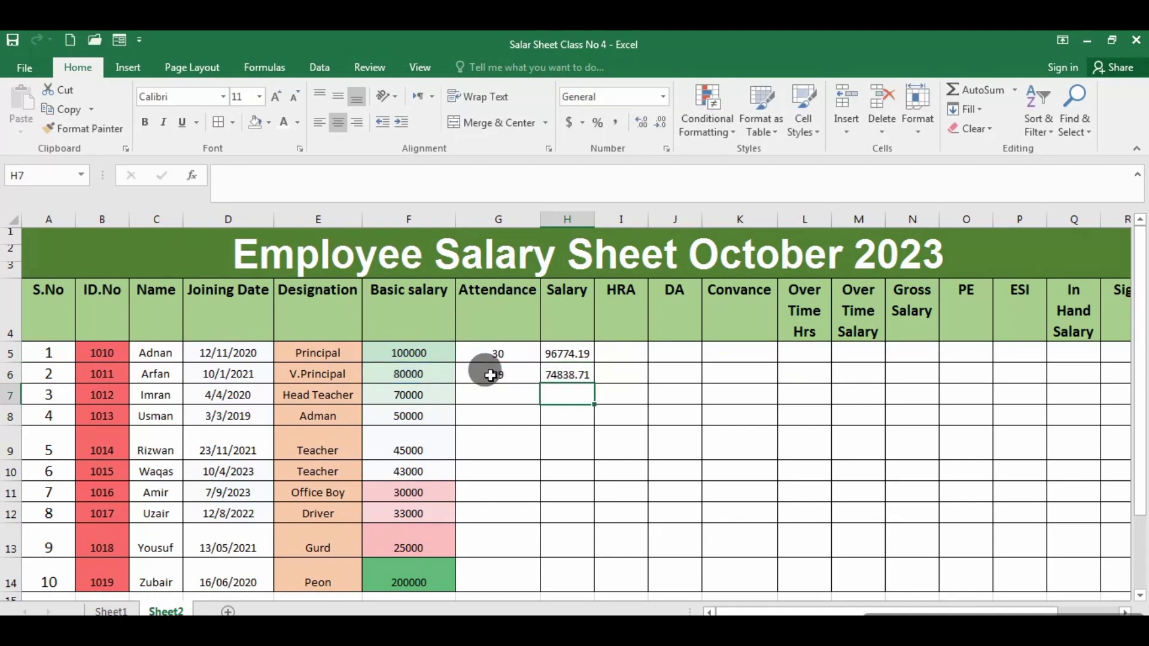
# Step: Reduce the Salary values in H5 and H6 to zero decimal places
pyautogui.click(581, 352)
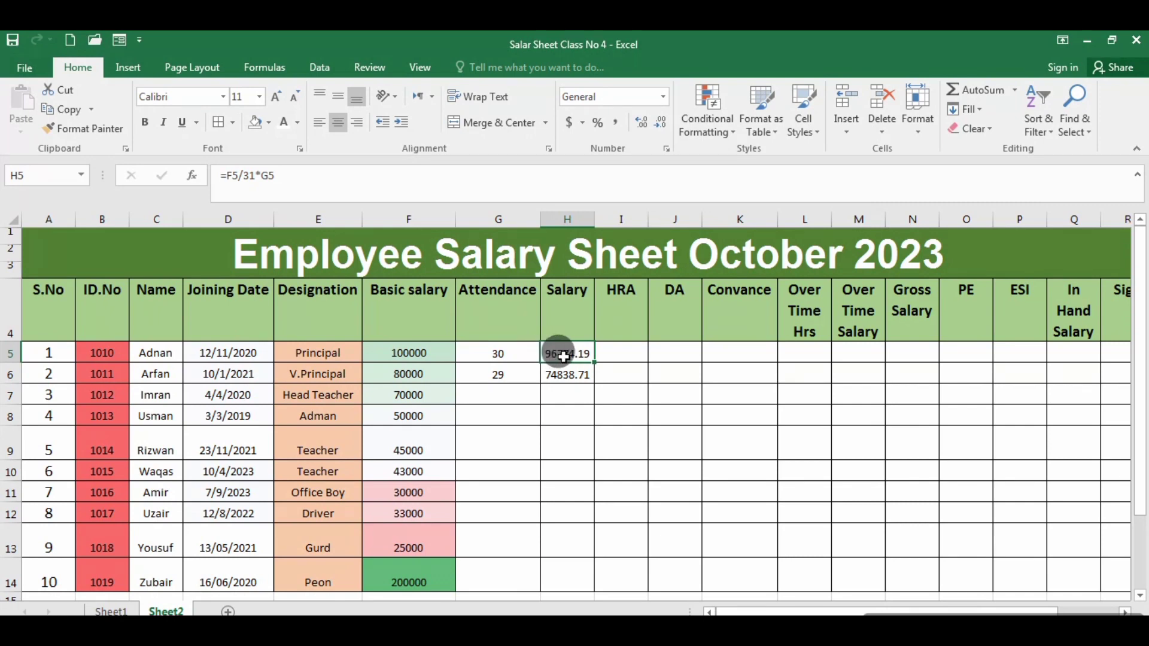
pyautogui.click(667, 124)
pyautogui.click(666, 124)
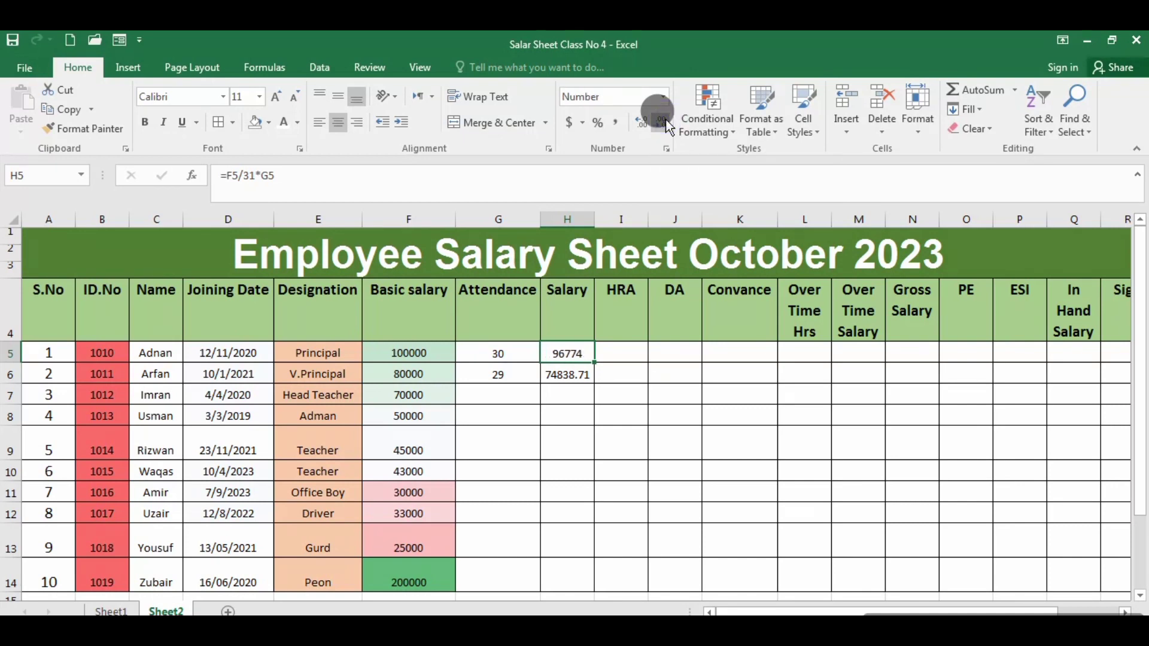
pyautogui.click(566, 353)
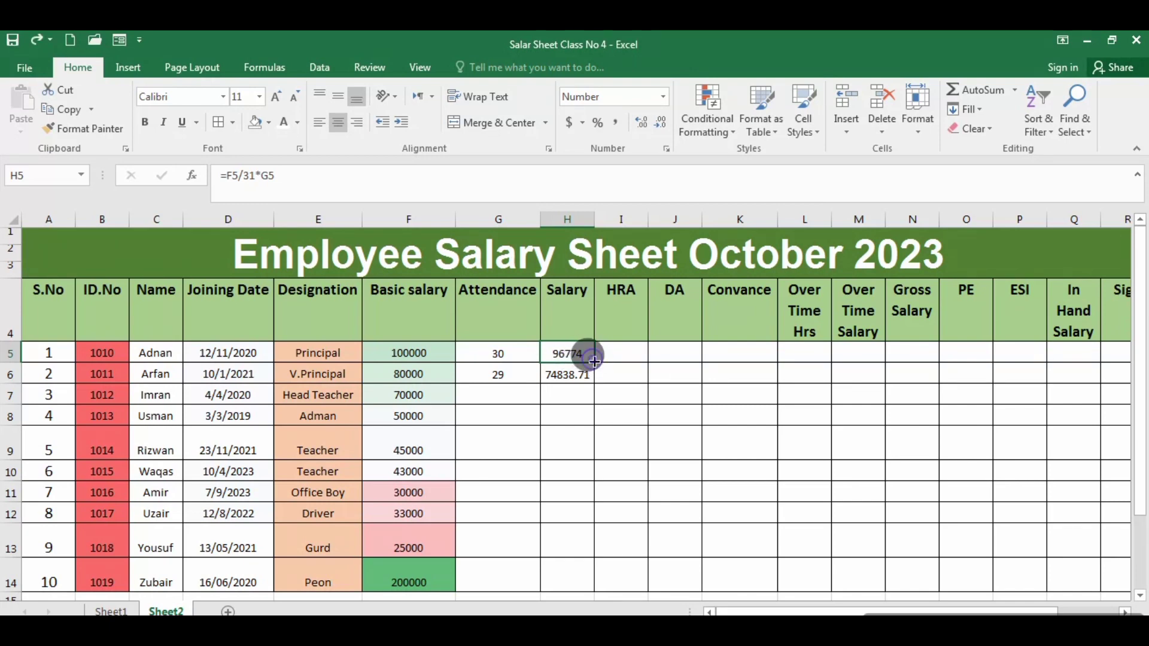
pyautogui.click(568, 376)
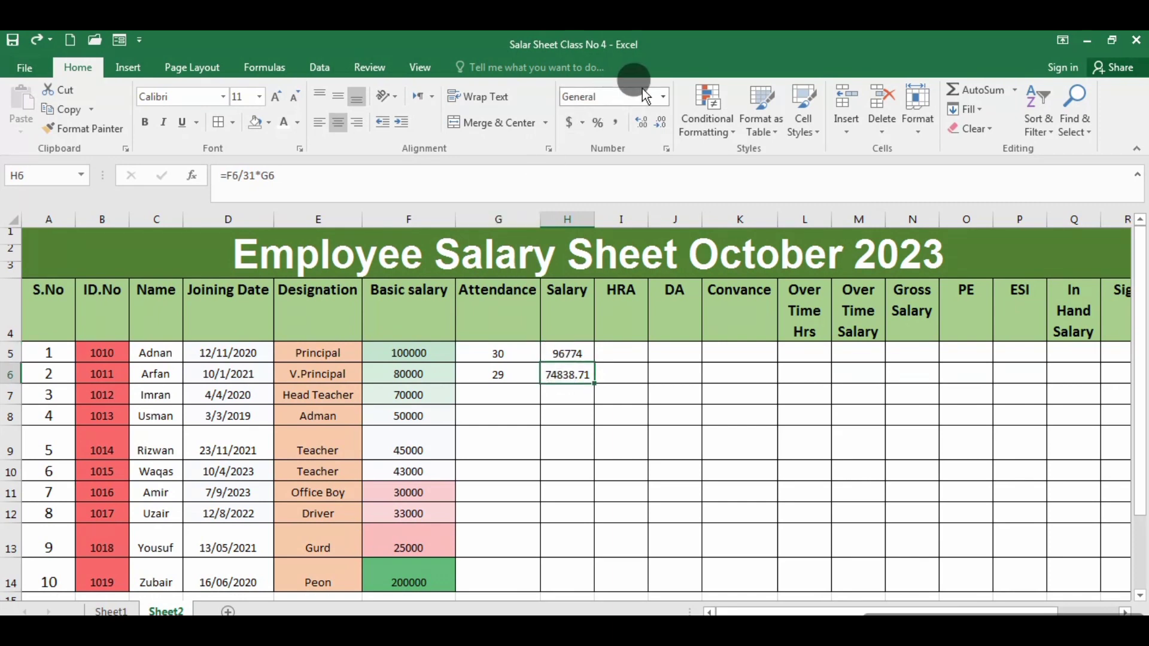
pyautogui.click(662, 123)
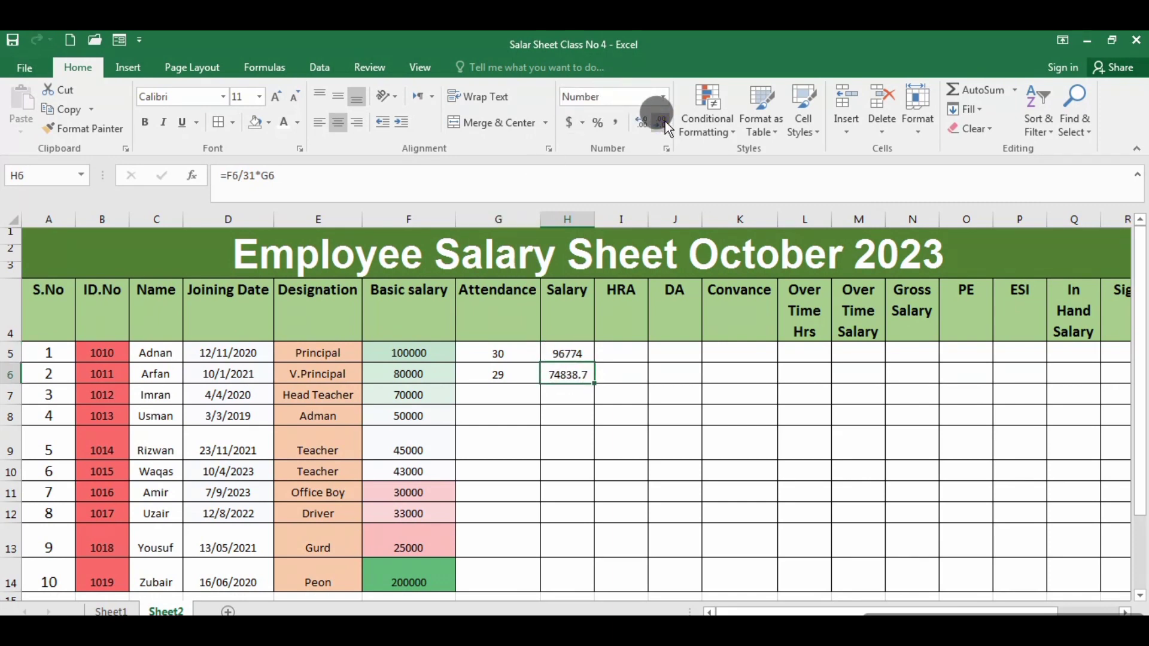
pyautogui.click(662, 123)
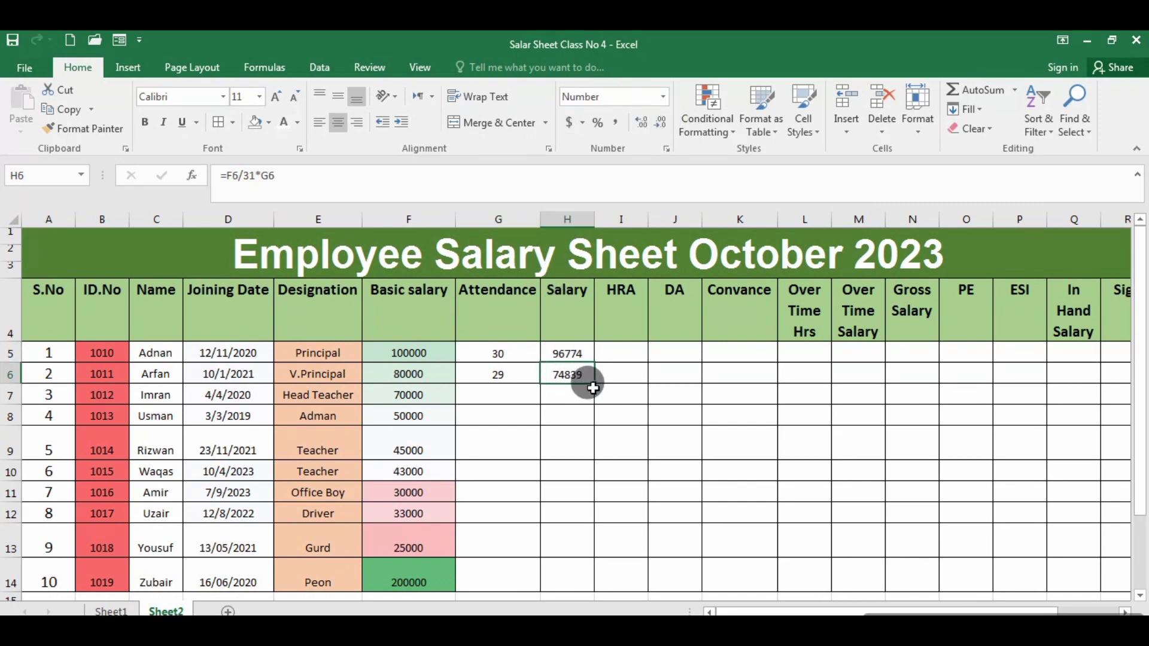
# Step: Fill the Salary formulas in H5:H6 down the column through H14
pyautogui.click(573, 355)
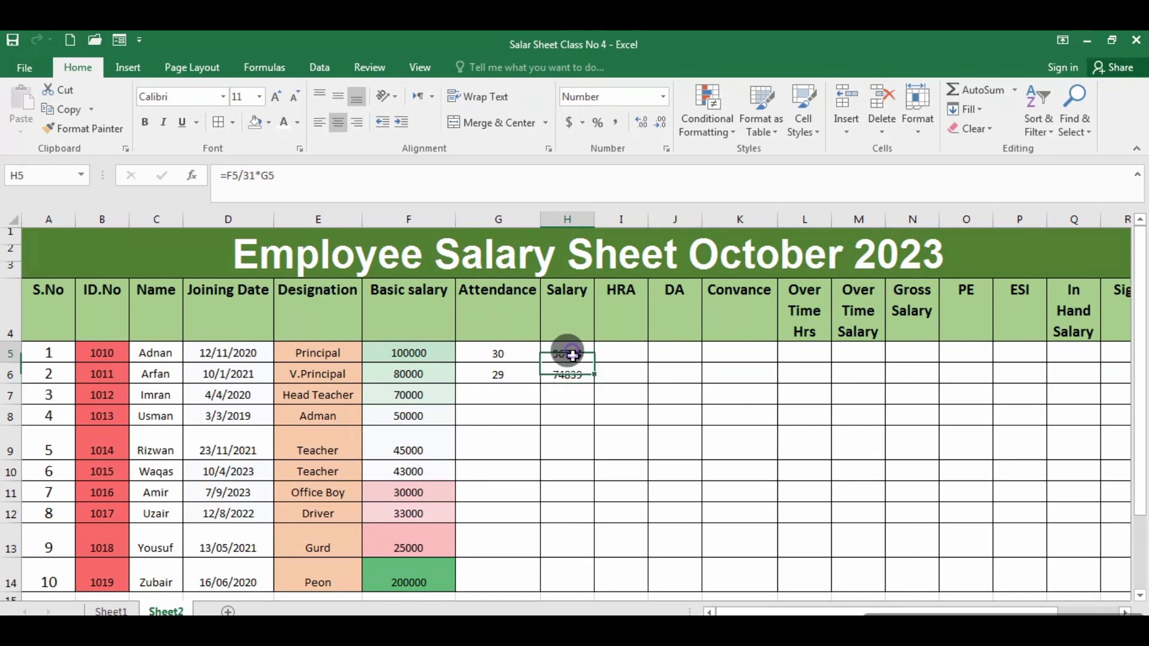
pyautogui.moveTo(573, 355)
pyautogui.mouseDown()
pyautogui.moveTo(562, 359)
pyautogui.moveTo(569, 367)
pyautogui.mouseUp()
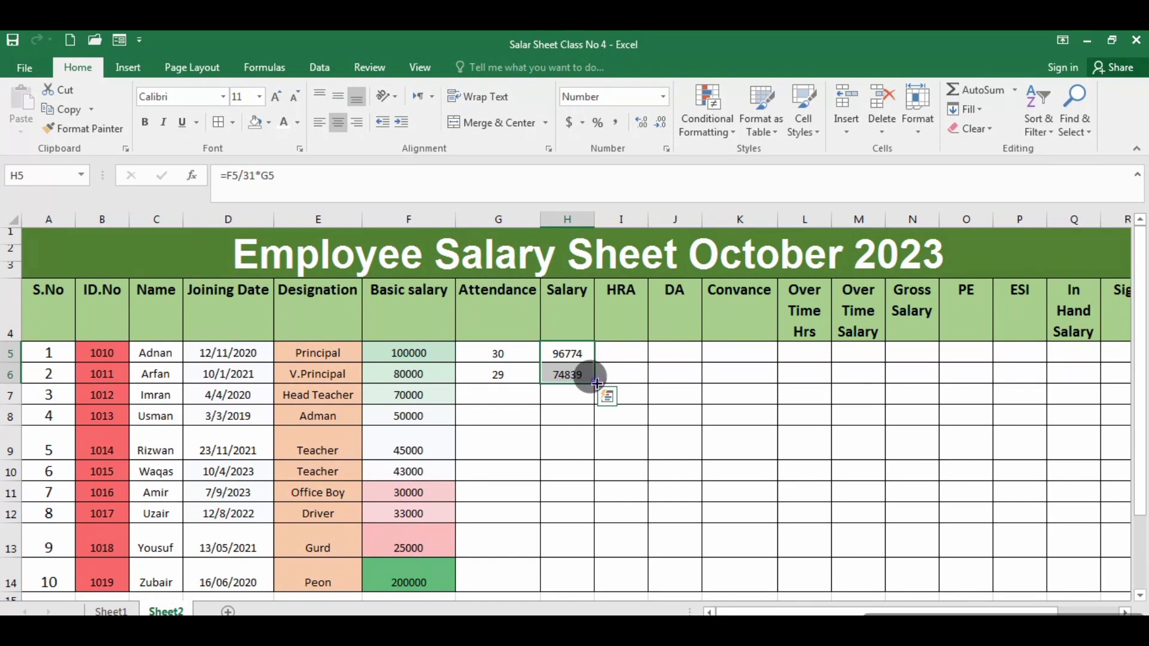
pyautogui.doubleClick(596, 384)
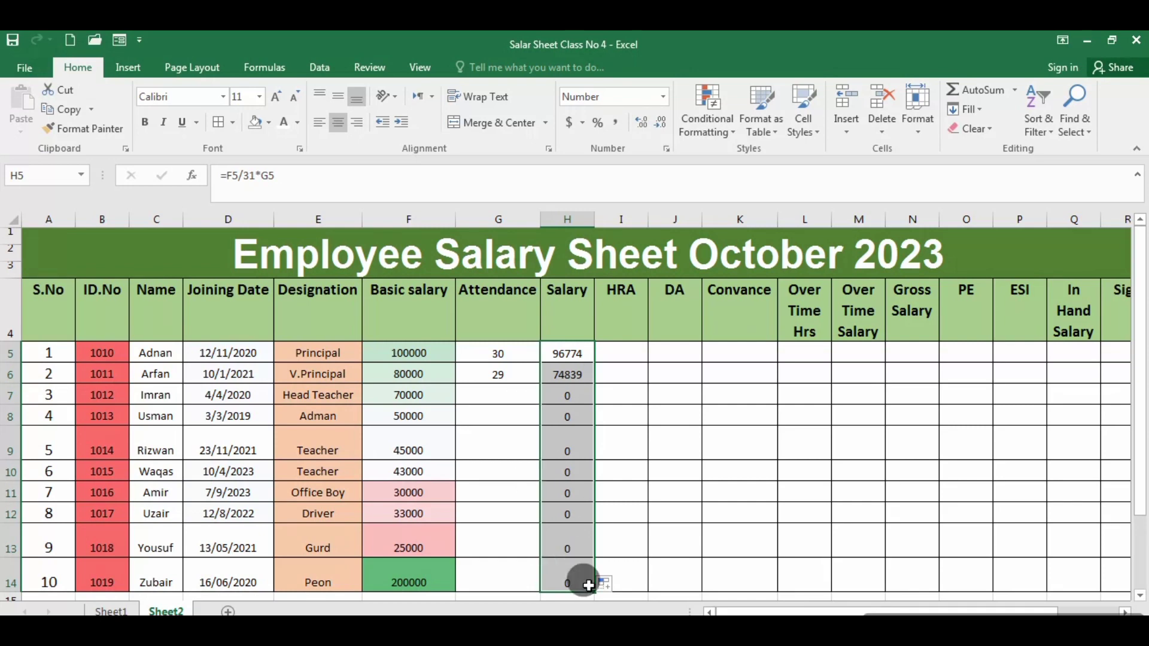
# Step: Enter the attendance values 31, 30, 29, 28, 30, 29, 28 and 29 in G7:G14
pyautogui.click(499, 392)
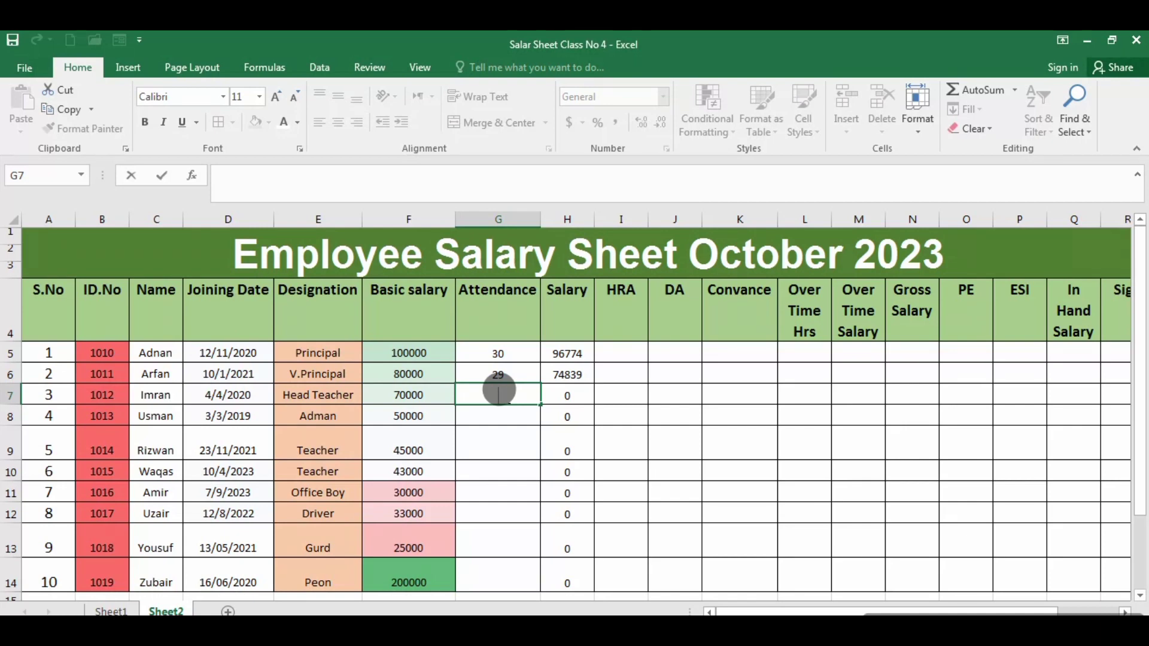
pyautogui.write('31')
pyautogui.press('Return')
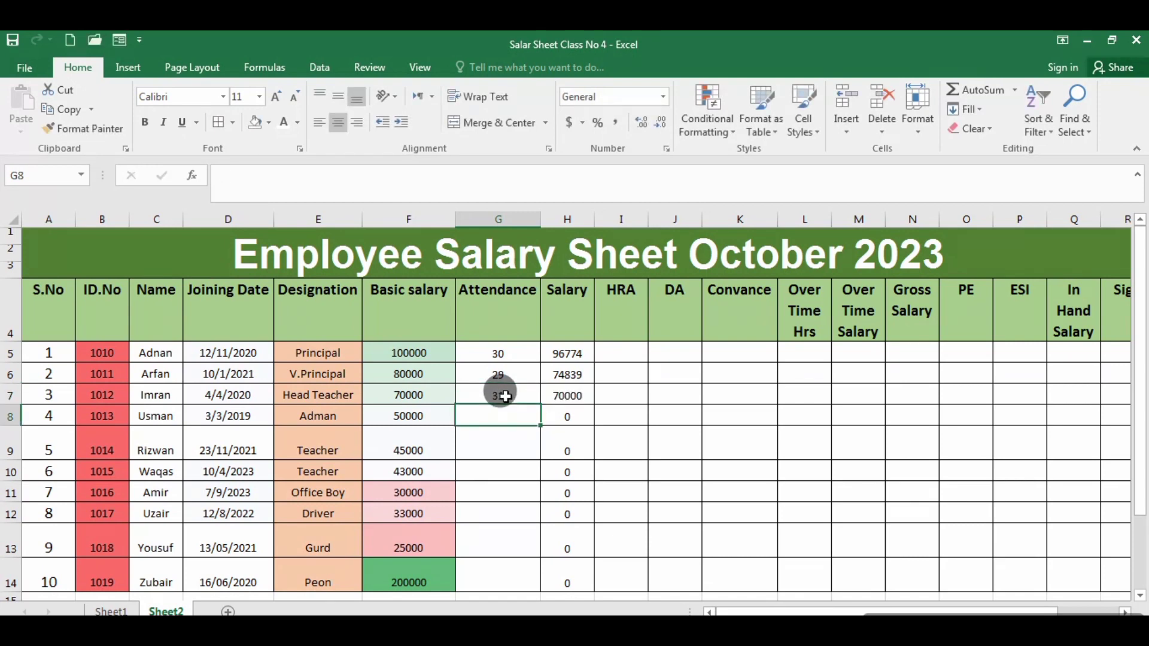
pyautogui.write('30')
pyautogui.press('Return')
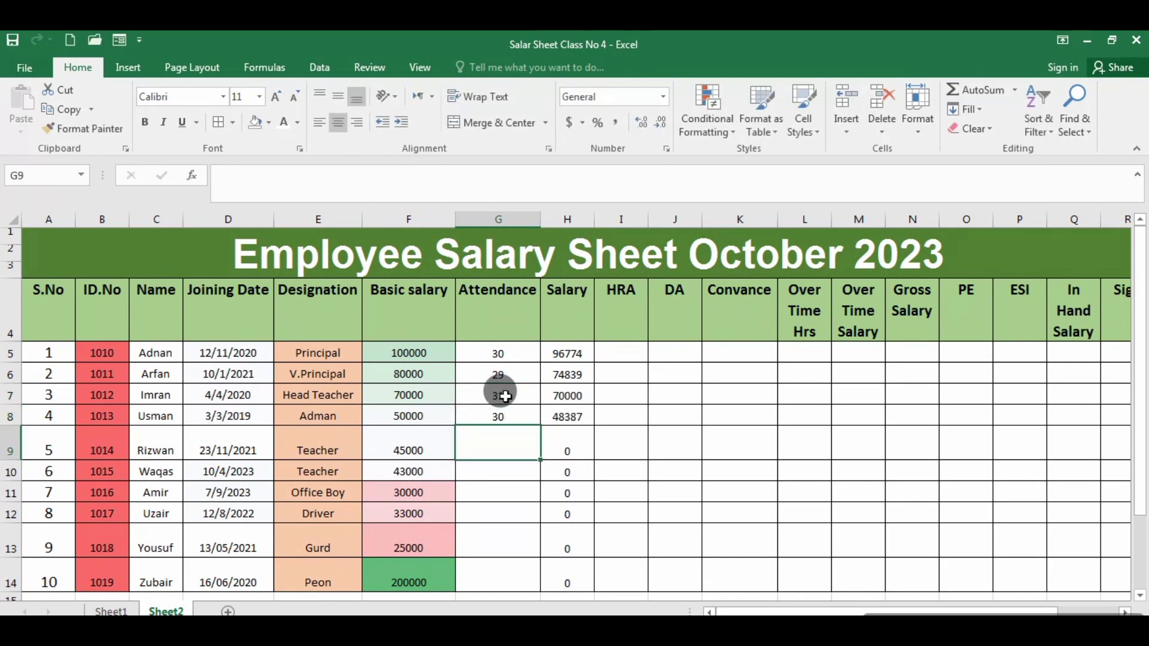
pyautogui.write('29')
pyautogui.press('Return')
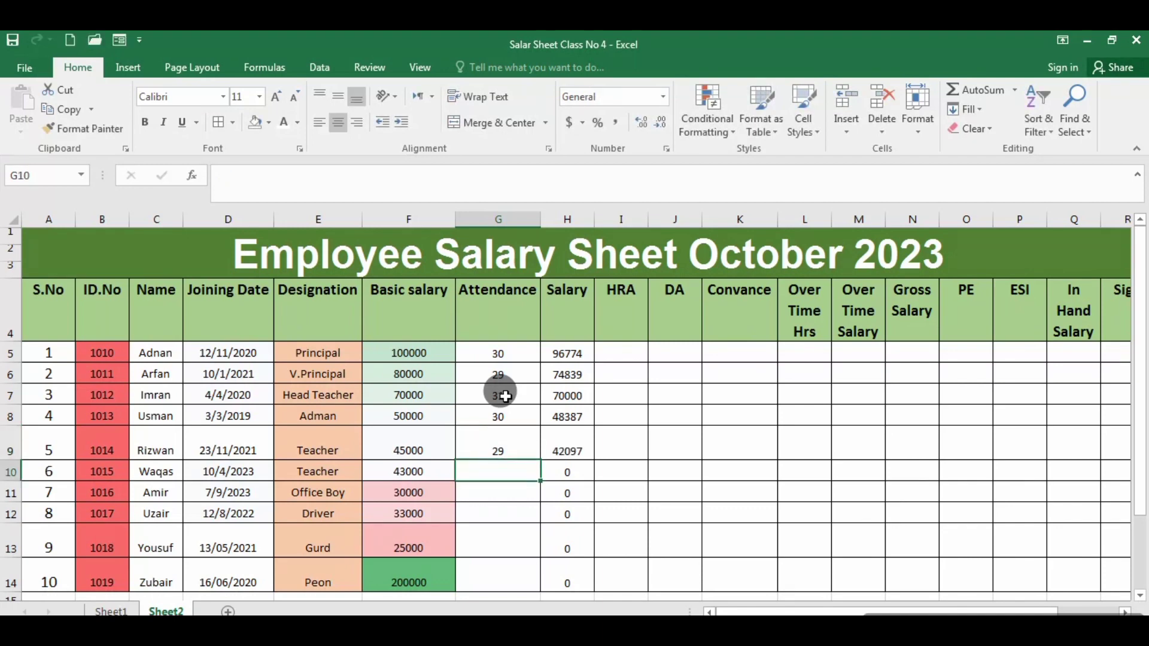
pyautogui.write('28')
pyautogui.press('Return')
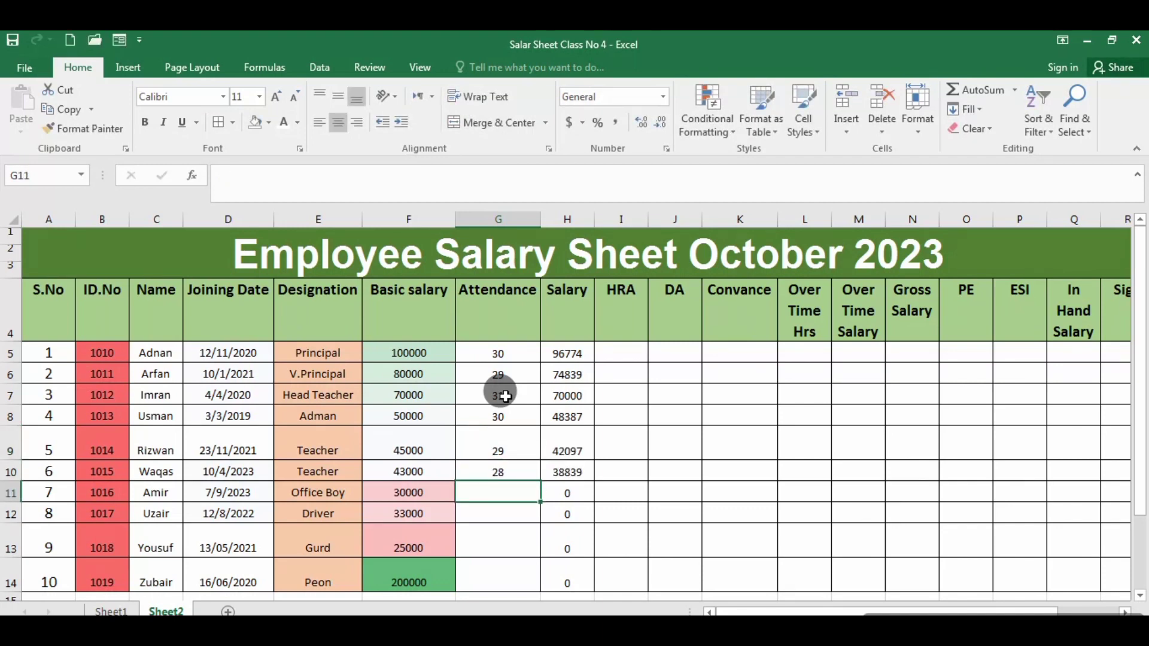
pyautogui.write('30')
pyautogui.press('Return')
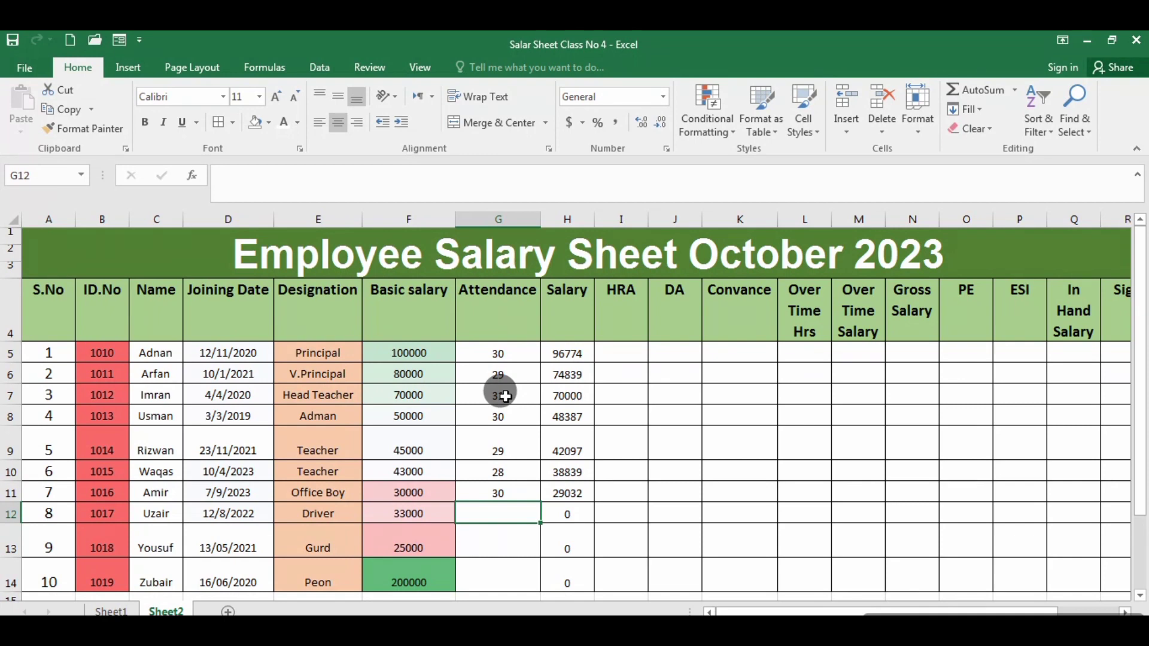
pyautogui.write('29')
pyautogui.press('Return')
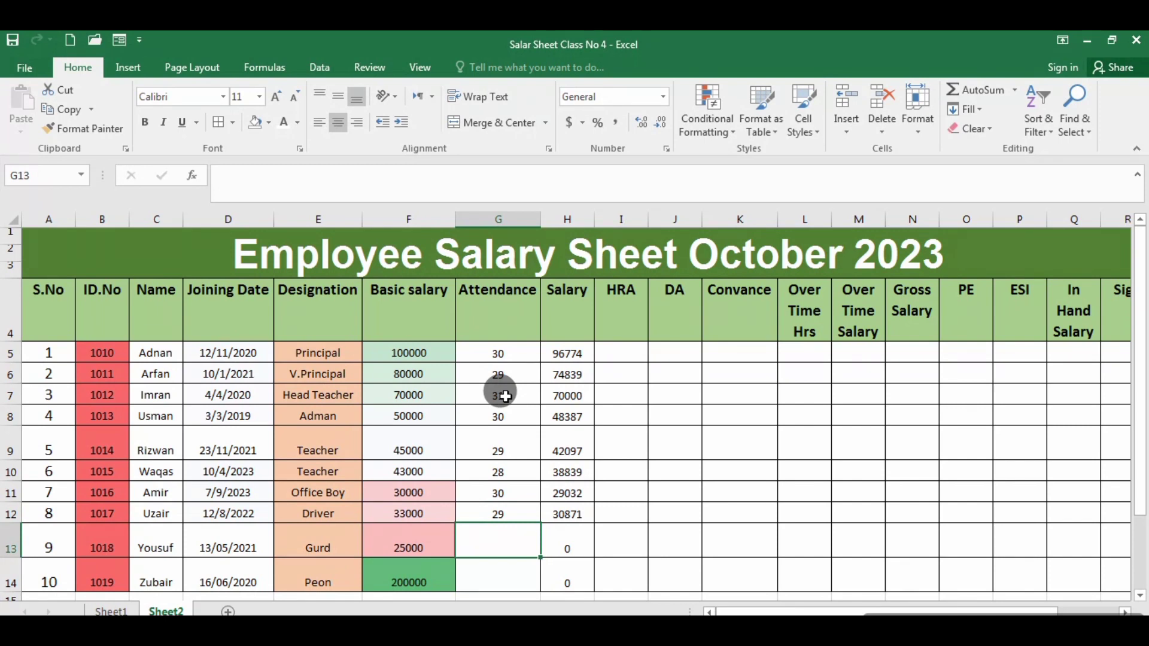
pyautogui.write('28')
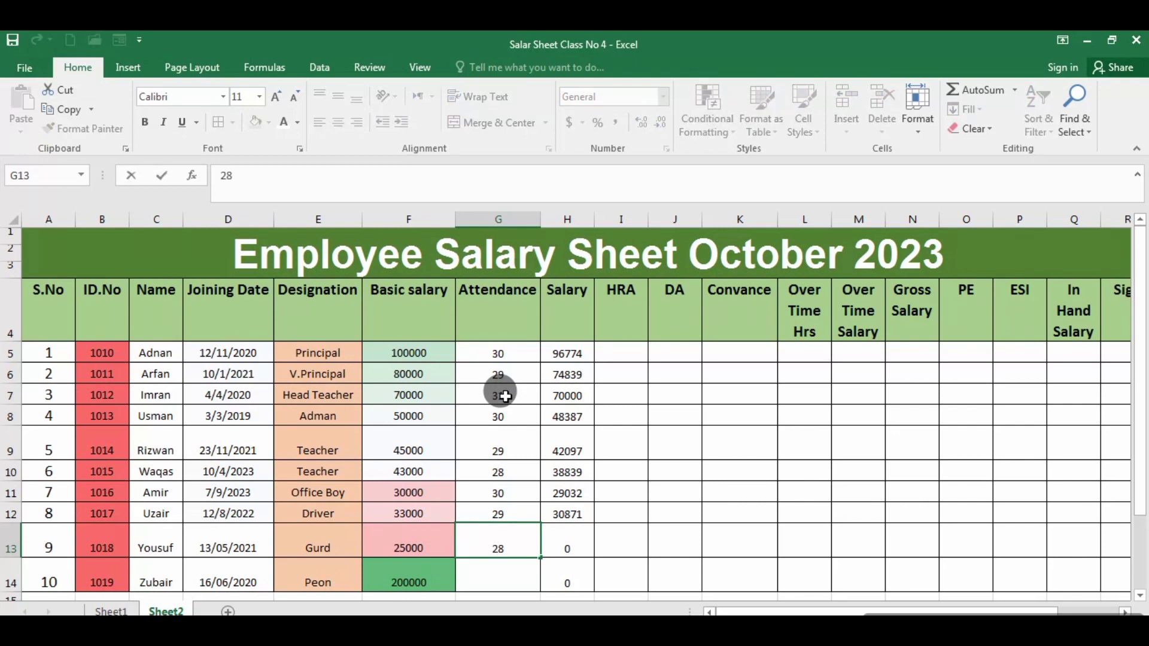
pyautogui.press('Return')
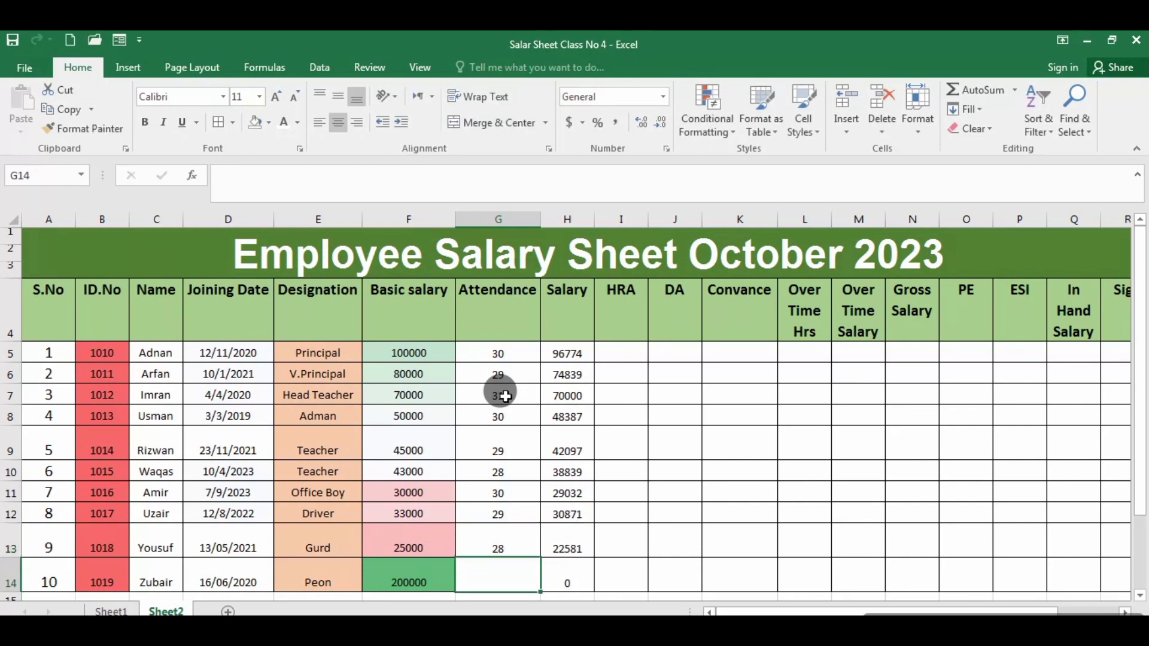
pyautogui.write('2')
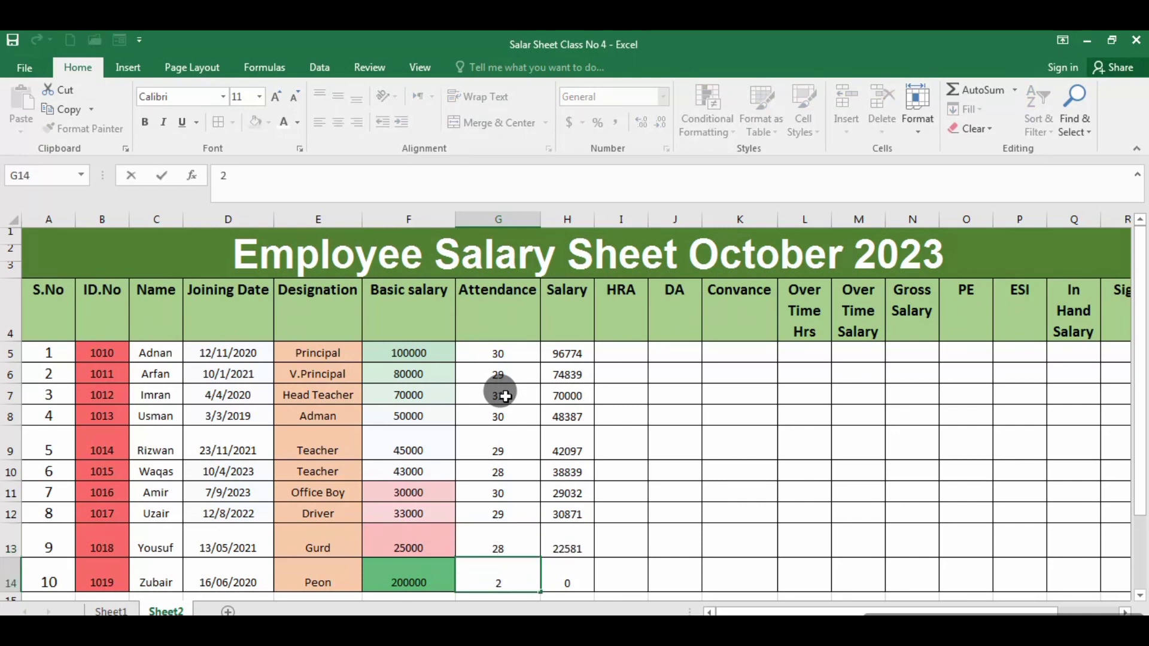
pyautogui.write('9')
pyautogui.press('Return')
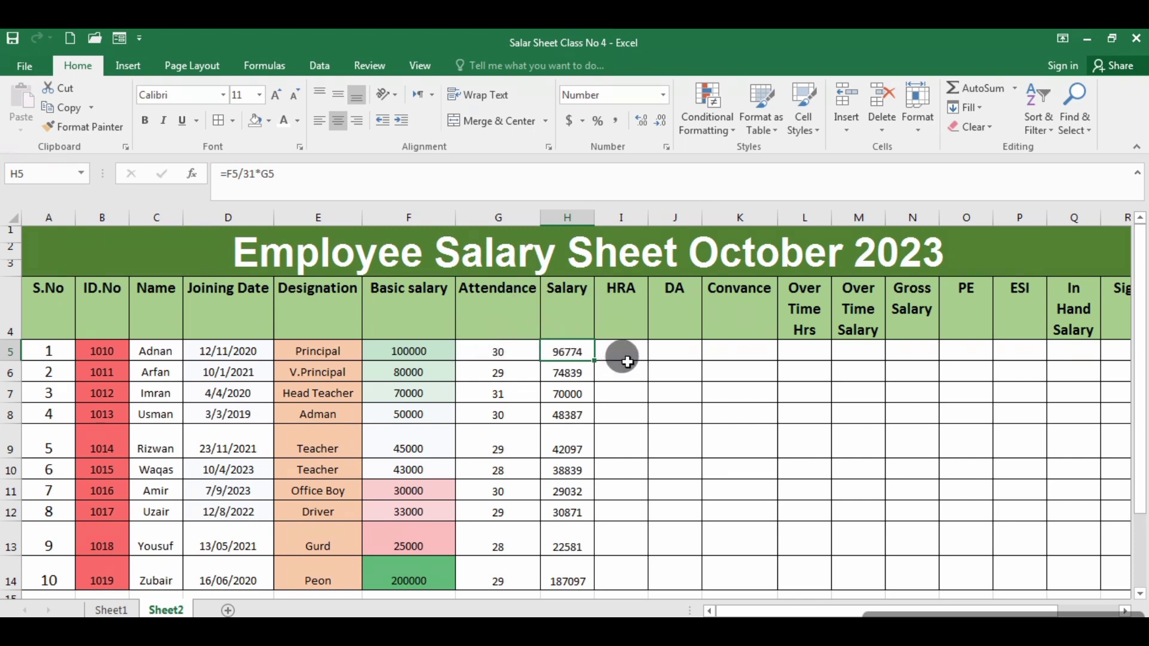
pyautogui.click(615, 353)
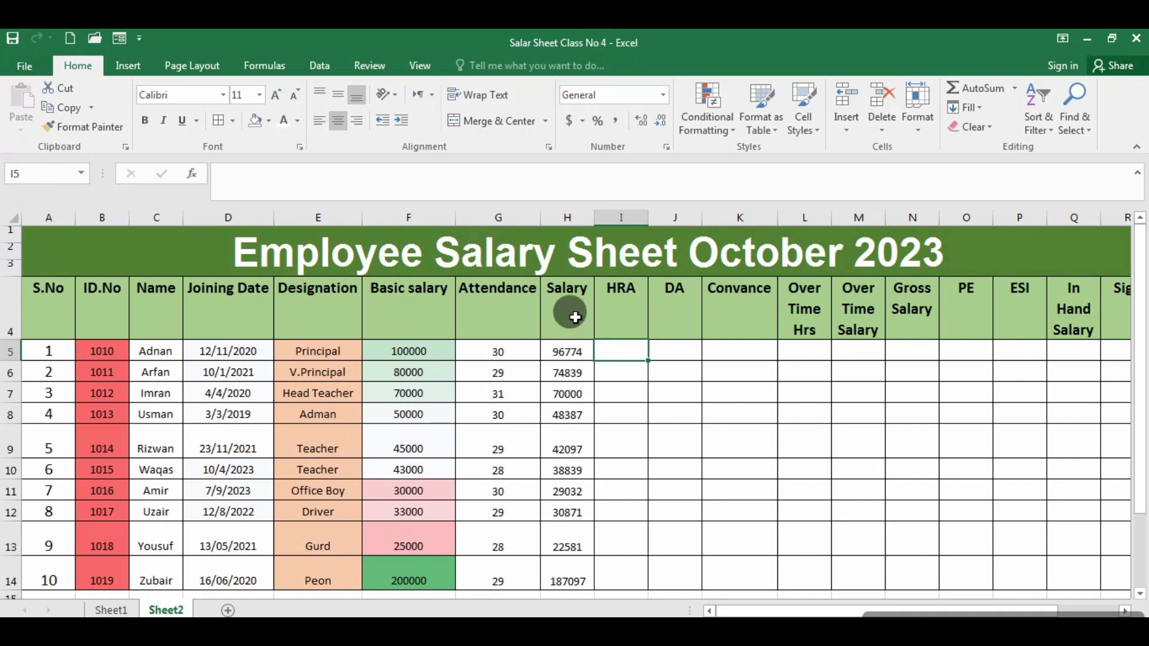
pyautogui.click(676, 308)
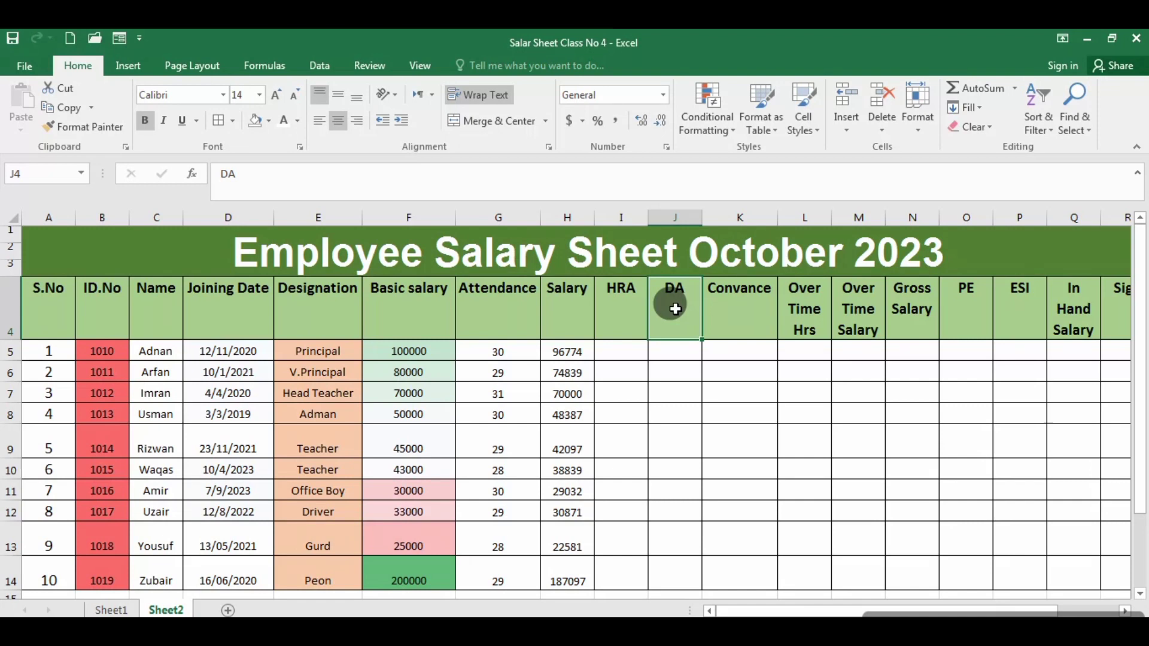
pyautogui.click(761, 325)
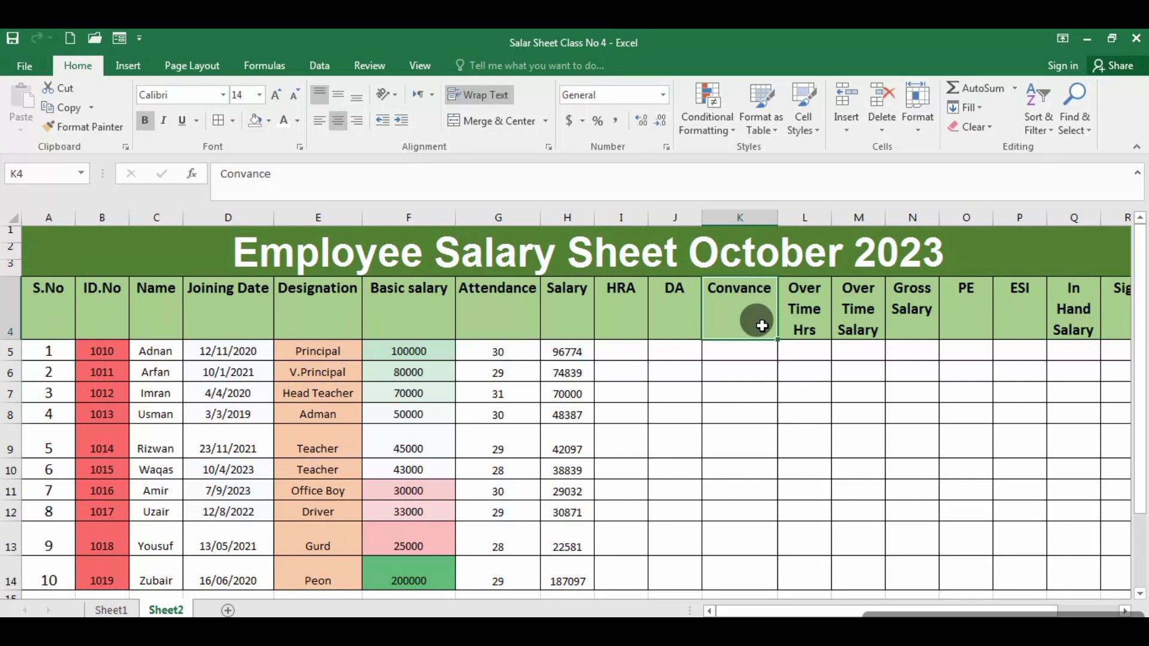
pyautogui.click(810, 330)
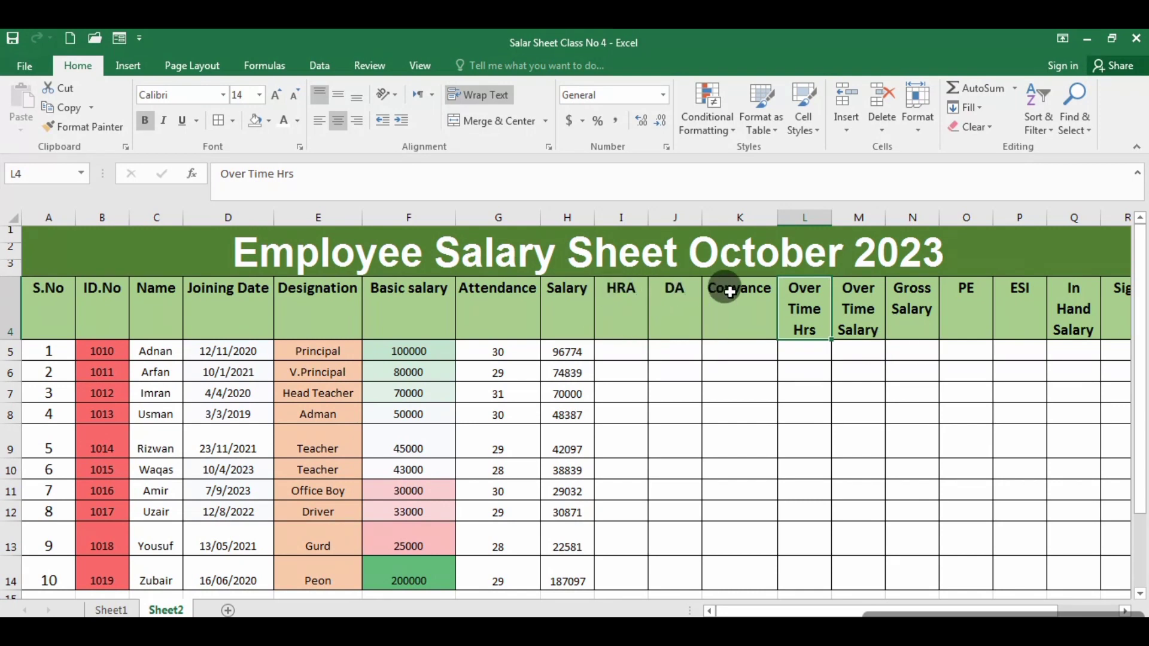
pyautogui.click(614, 357)
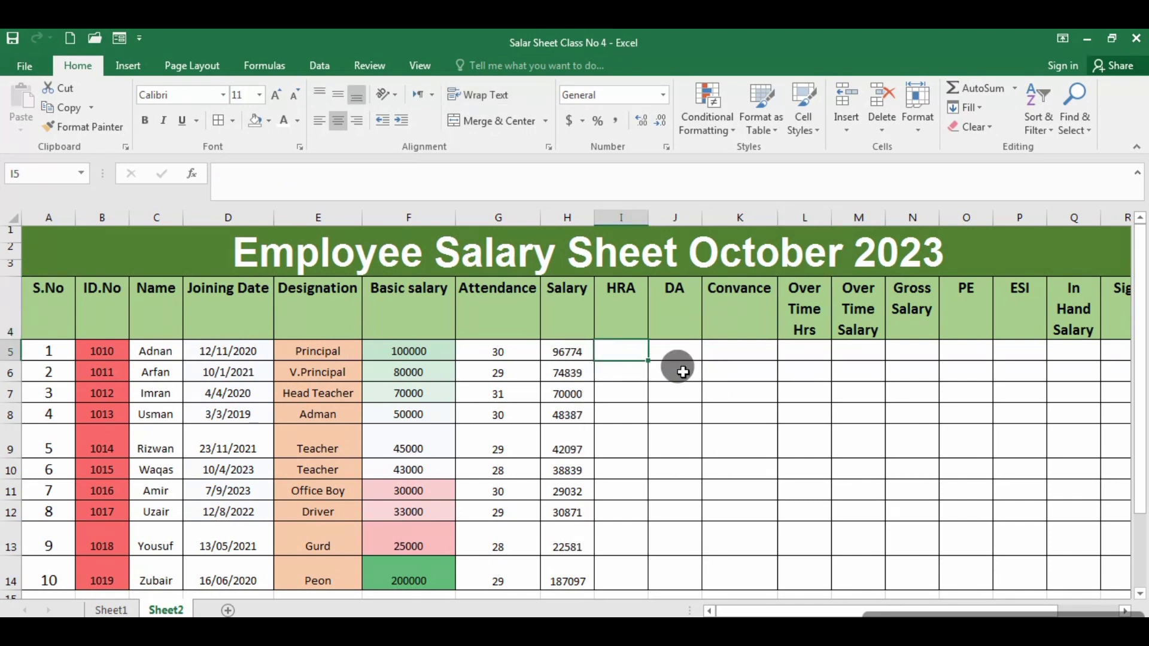
# Step: Bold the HRA, D.A, Convence and Over Time In Hrs values in I5:L14 on Sheet1
pyautogui.click(114, 610)
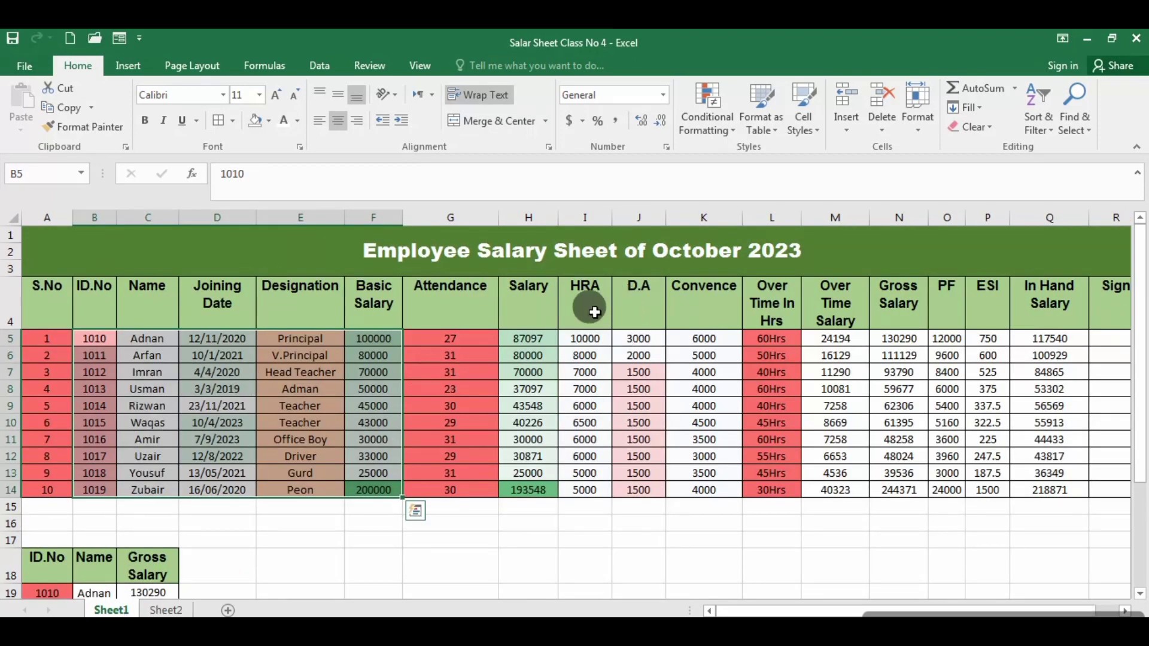
pyautogui.moveTo(584, 337); pyautogui.dragTo(760, 491)
pyautogui.rightClick(752, 477)
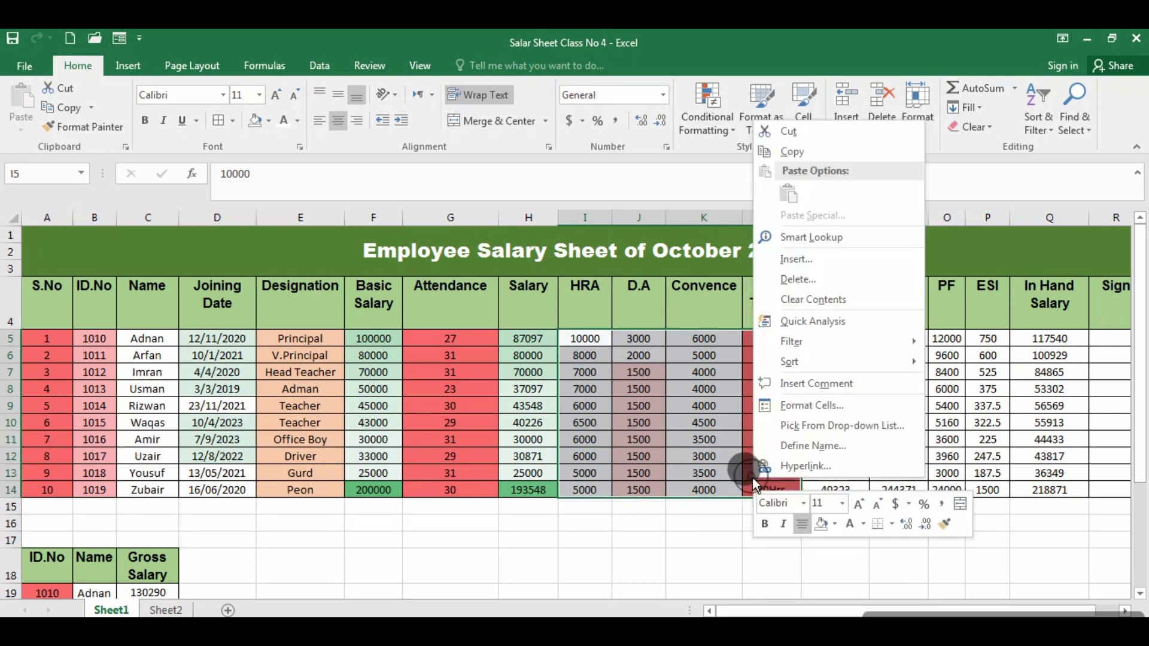
pyautogui.click(764, 525)
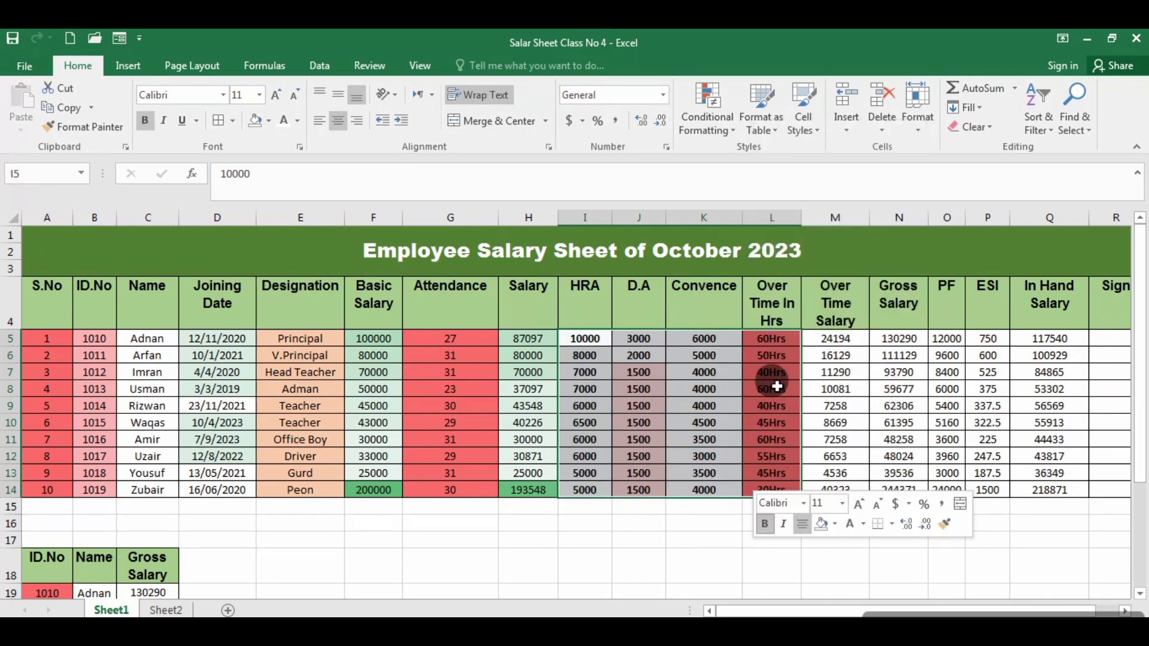
# Step: Copy the HRA, D.A and Convence values in I5:K14 from Sheet1 into the same range on Sheet2
pyautogui.click(573, 335)
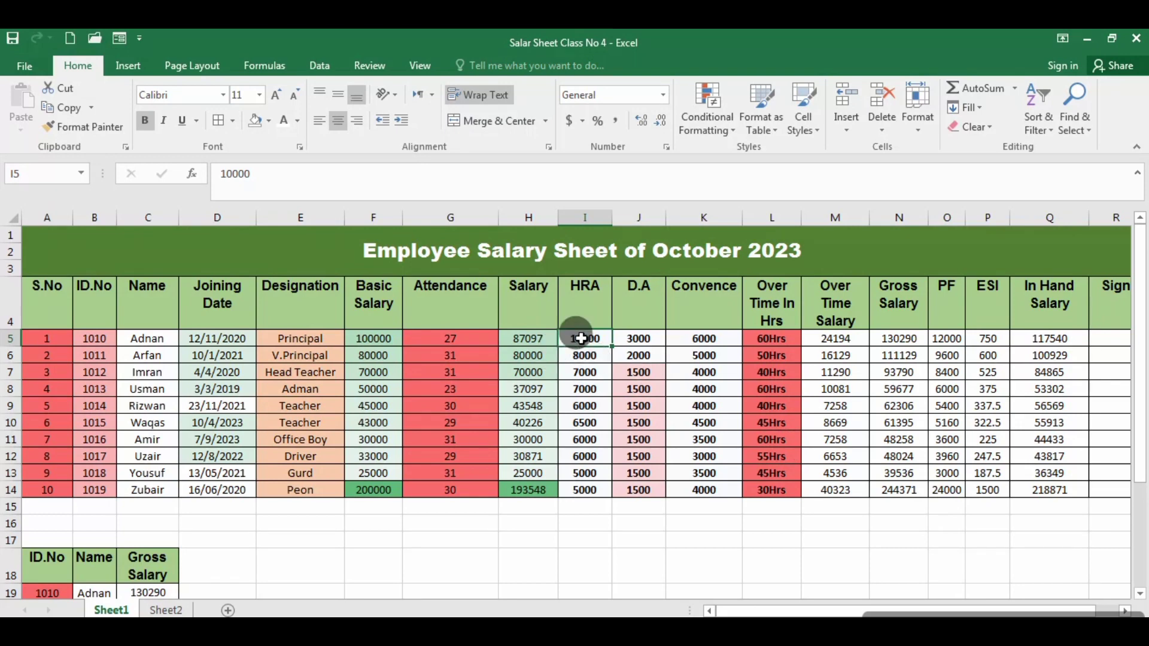
pyautogui.moveTo(580, 339); pyautogui.dragTo(709, 490)
pyautogui.rightClick(709, 490)
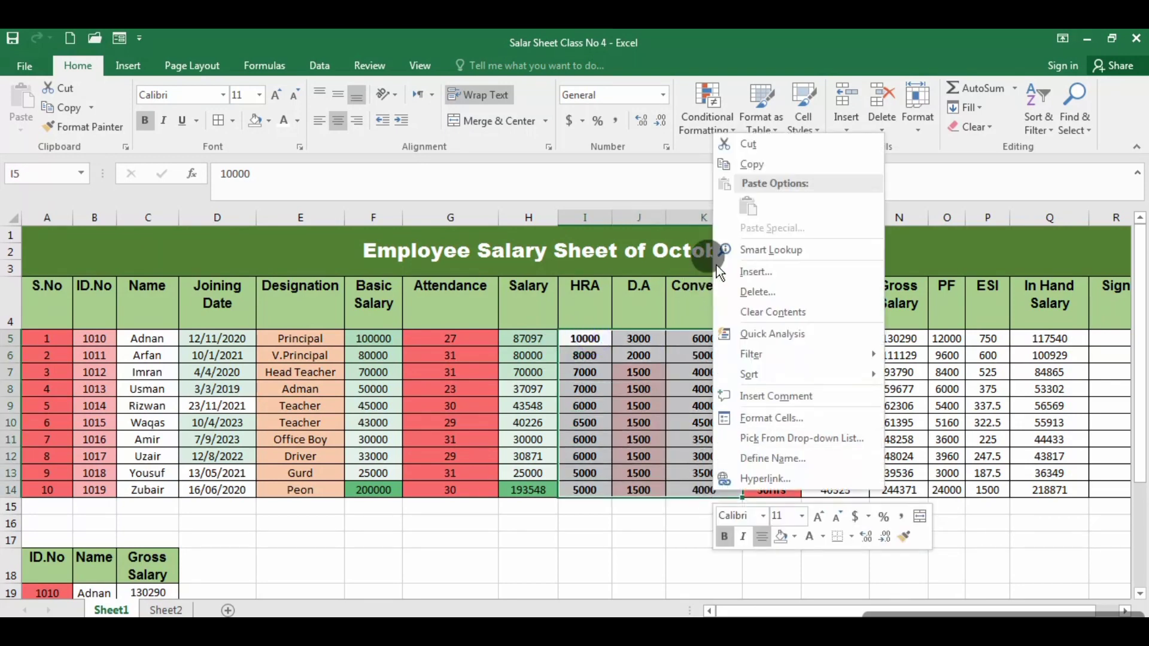
pyautogui.click(736, 166)
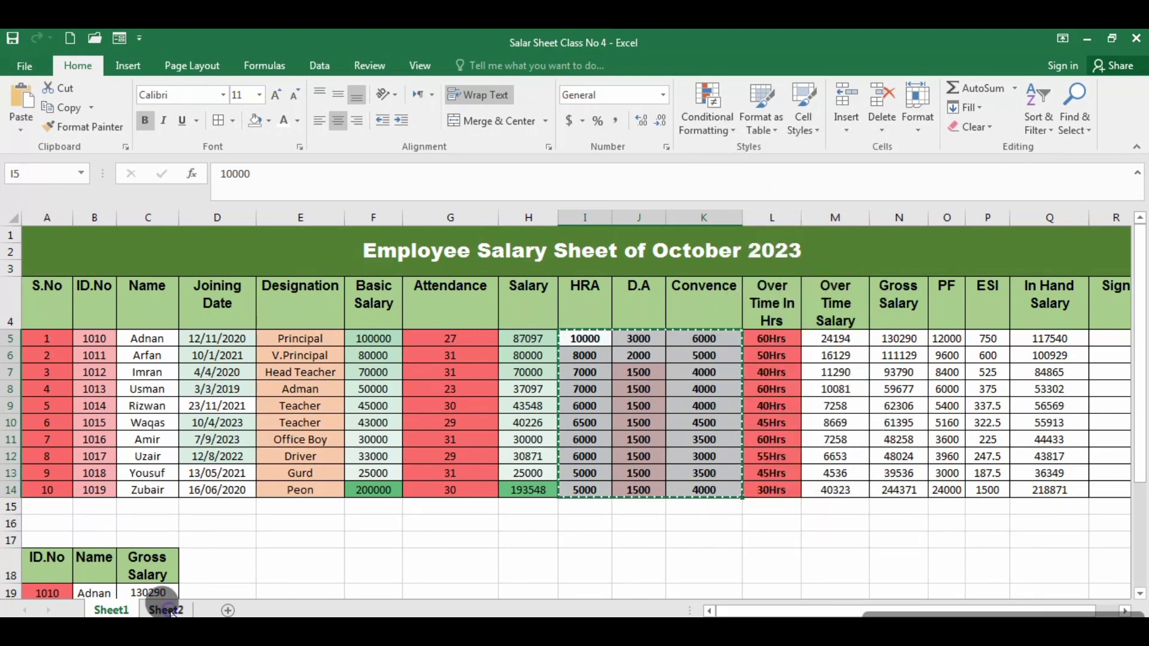
pyautogui.click(167, 611)
pyautogui.moveTo(628, 350); pyautogui.dragTo(725, 568)
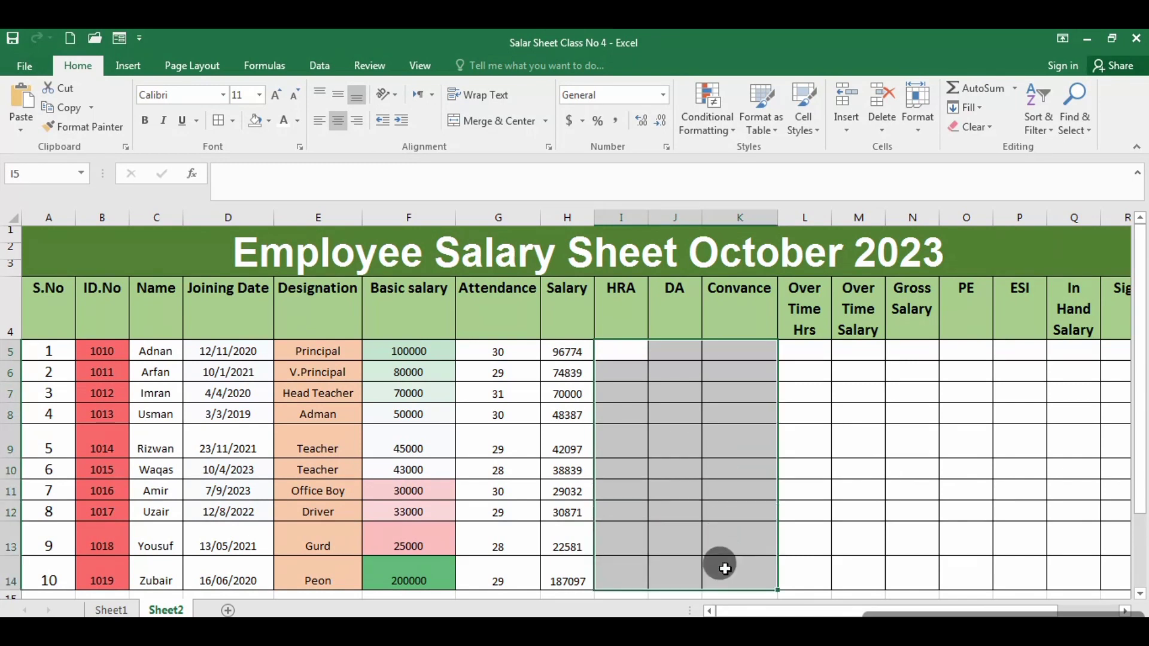
pyautogui.hotkey('ctrl', 'v')
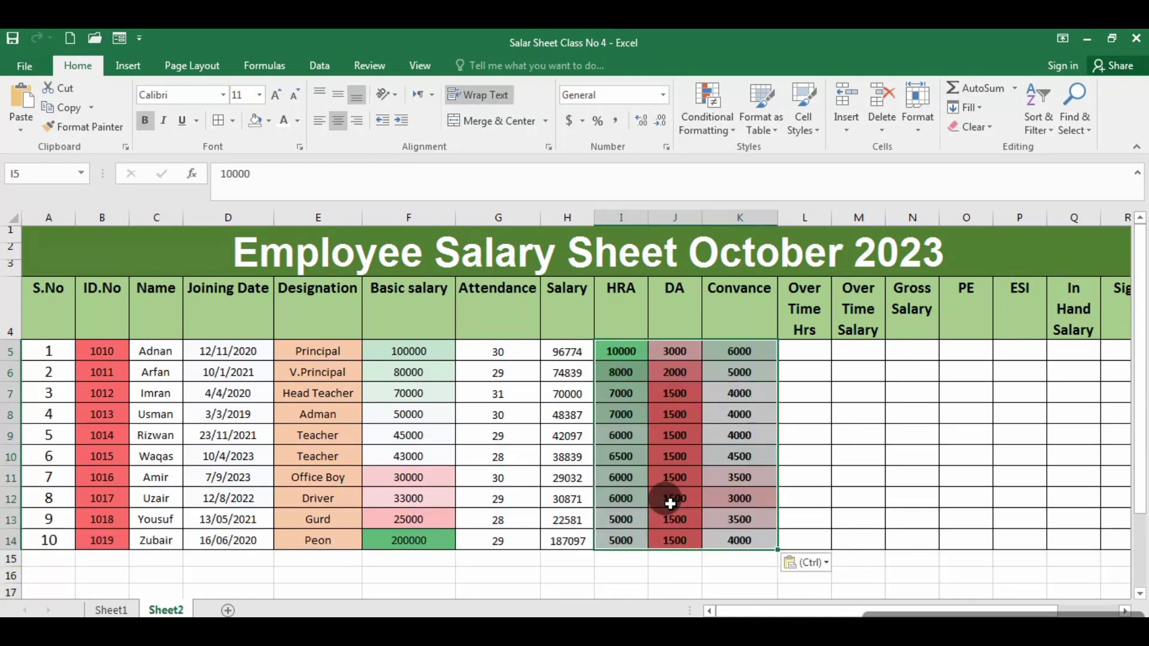
# Step: Enter the Over Time Hrs values 60, 50, 70, 40, 44, 76, 50, 34, 65 and 50 in L5:L14
pyautogui.click(806, 361)
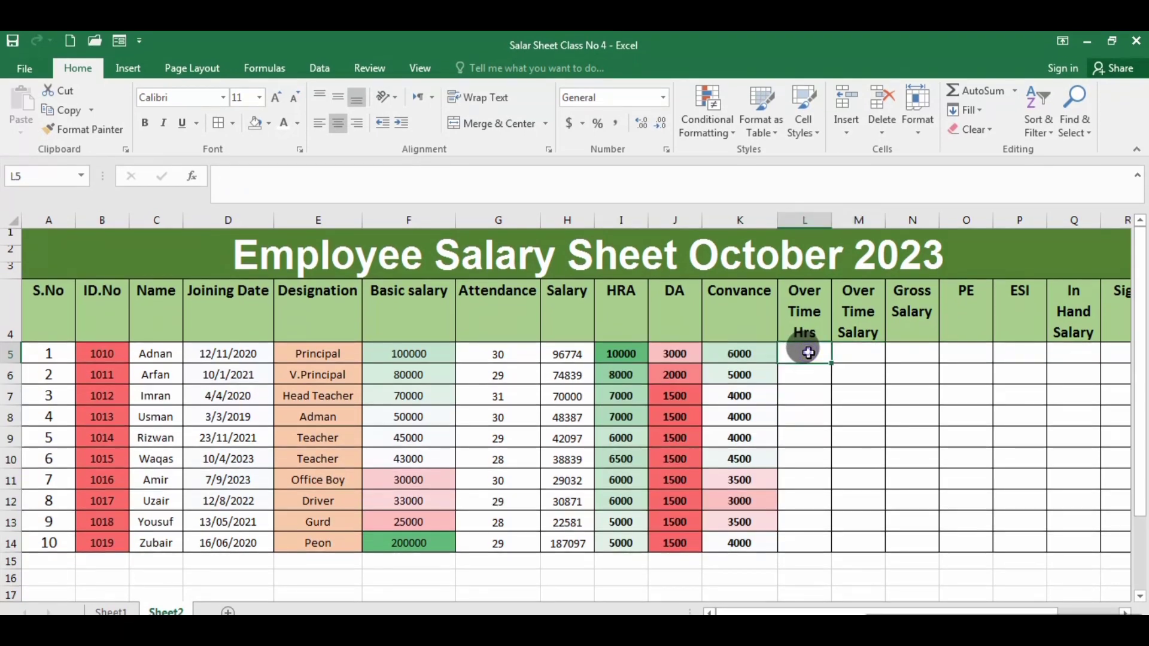
pyautogui.doubleClick(805, 352)
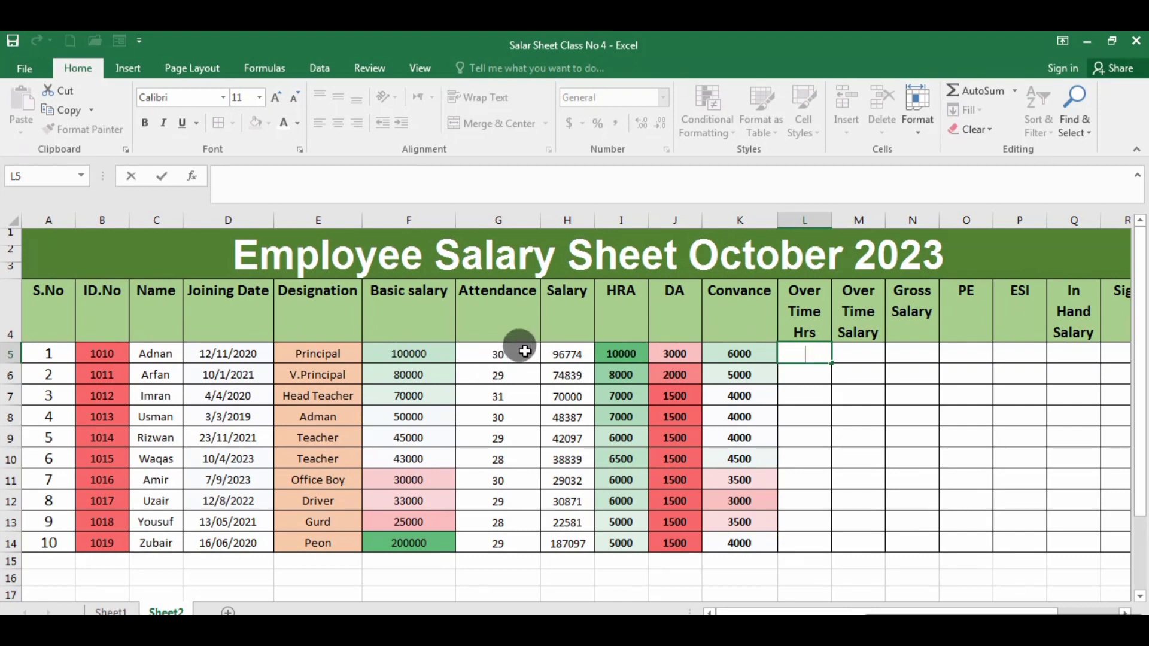
pyautogui.click(497, 355)
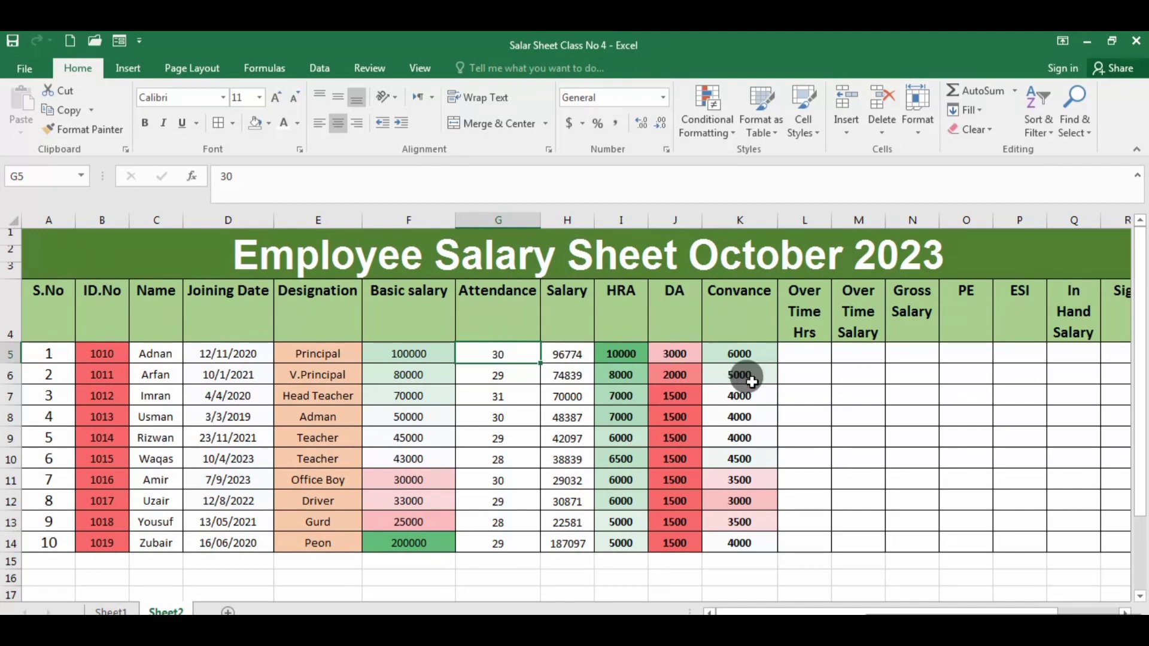
pyautogui.click(806, 354)
pyautogui.doubleClick(805, 354)
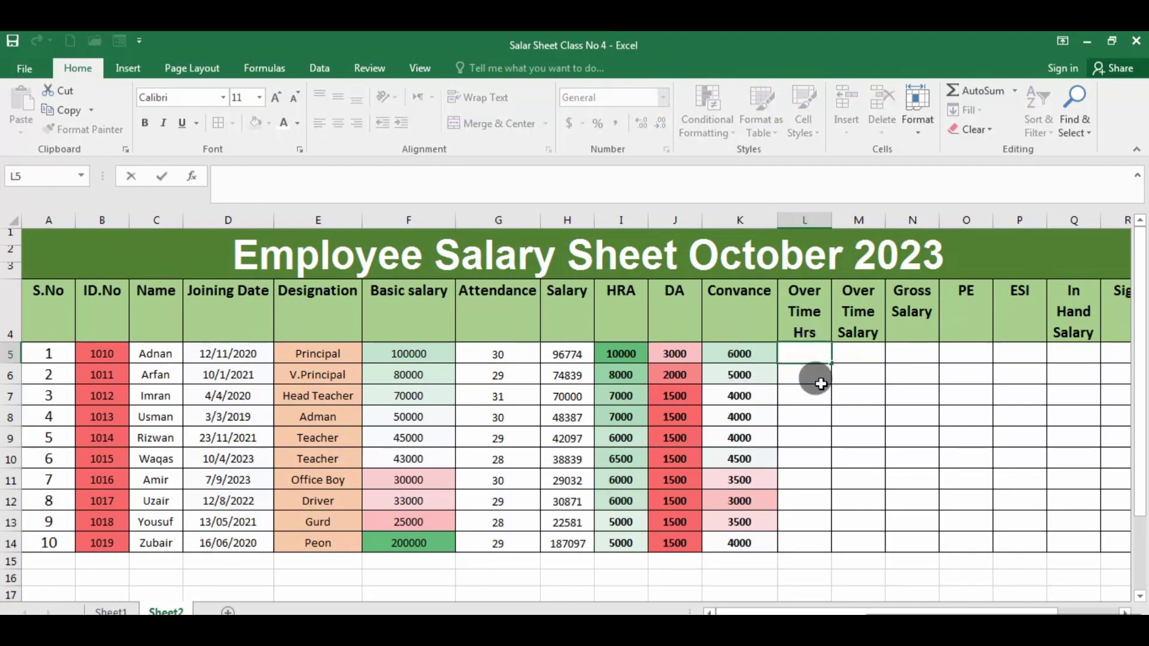
pyautogui.write('60')
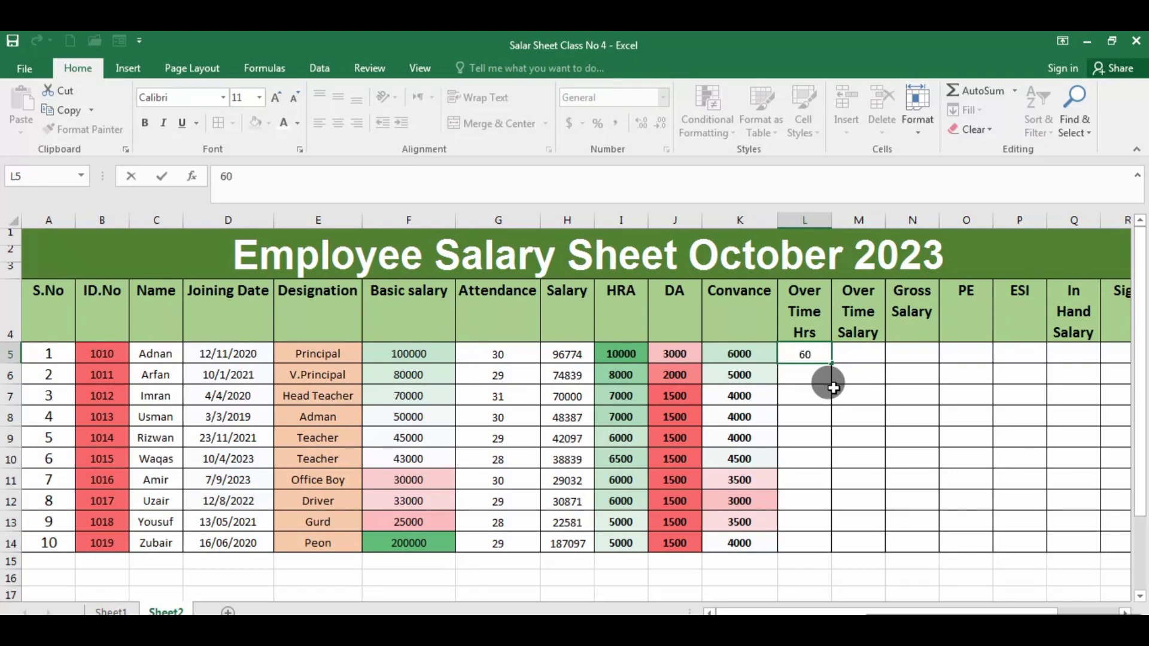
pyautogui.press('Return')
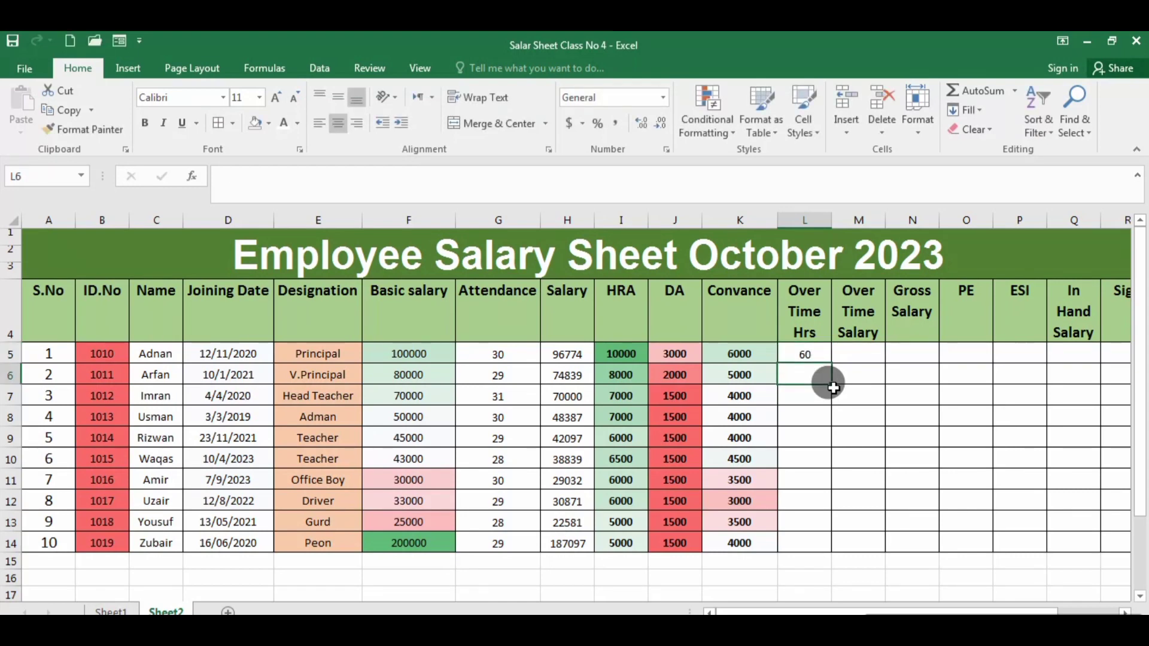
pyautogui.write('50')
pyautogui.press('Return')
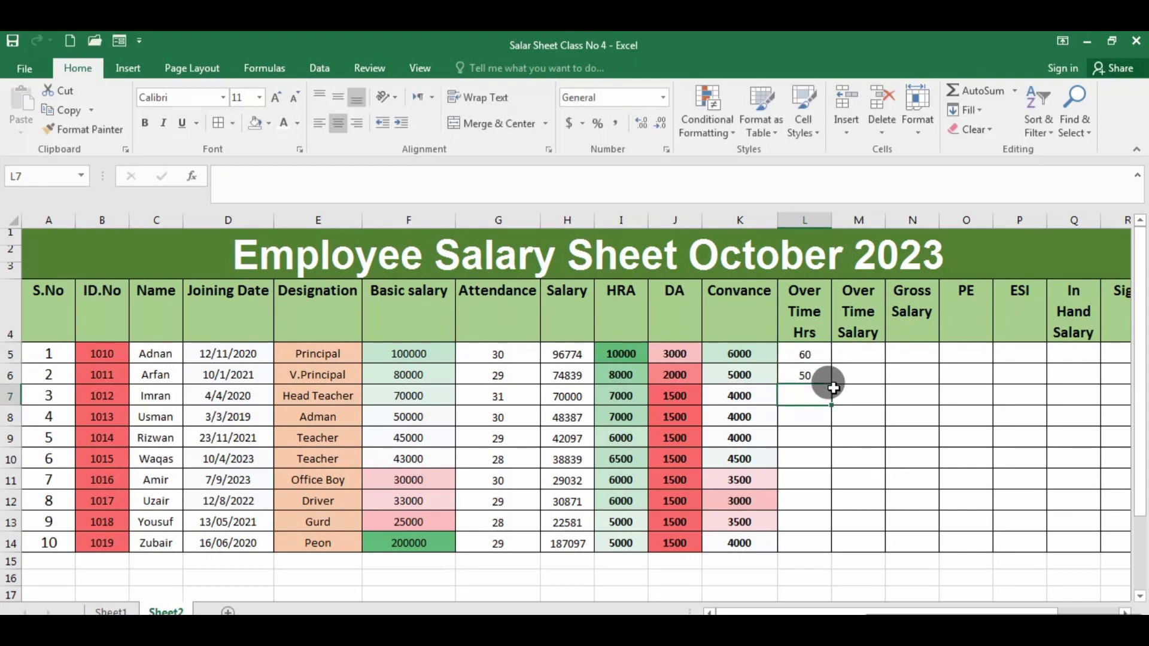
pyautogui.write('70')
pyautogui.press('Return')
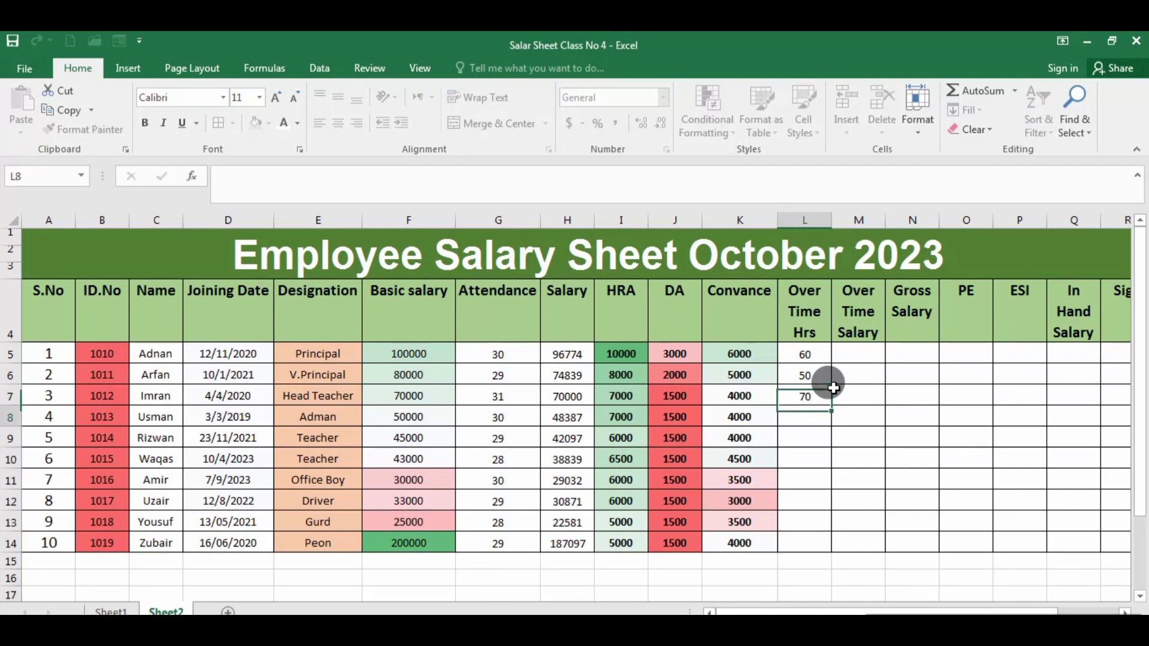
pyautogui.write('40')
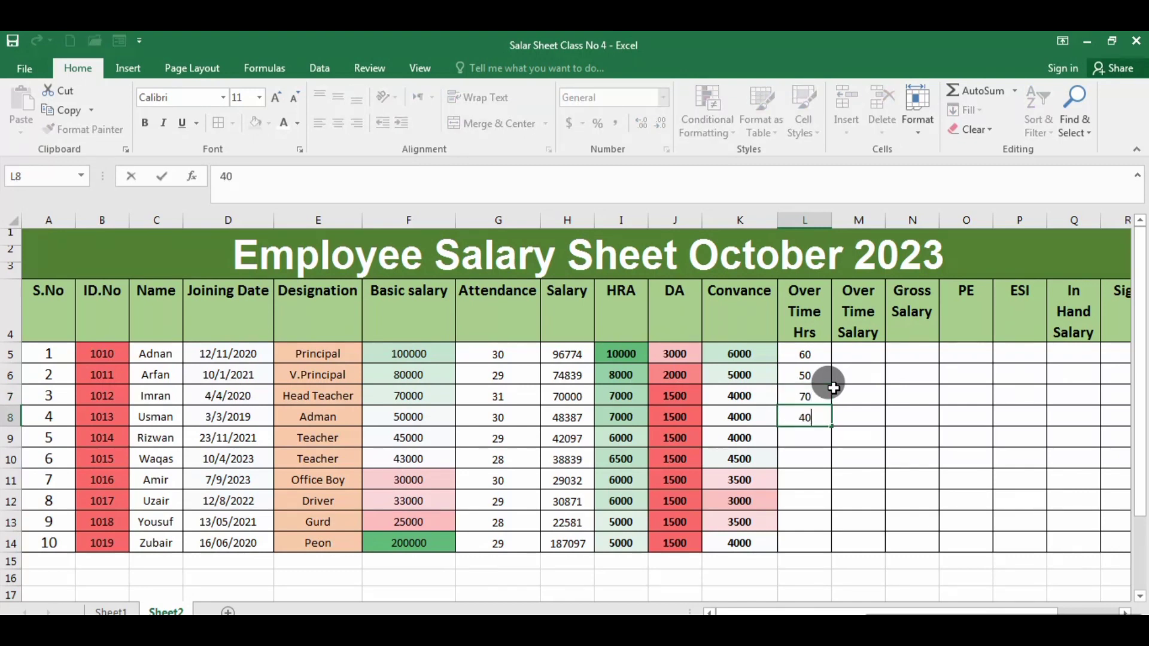
pyautogui.press('Return')
pyautogui.write('44')
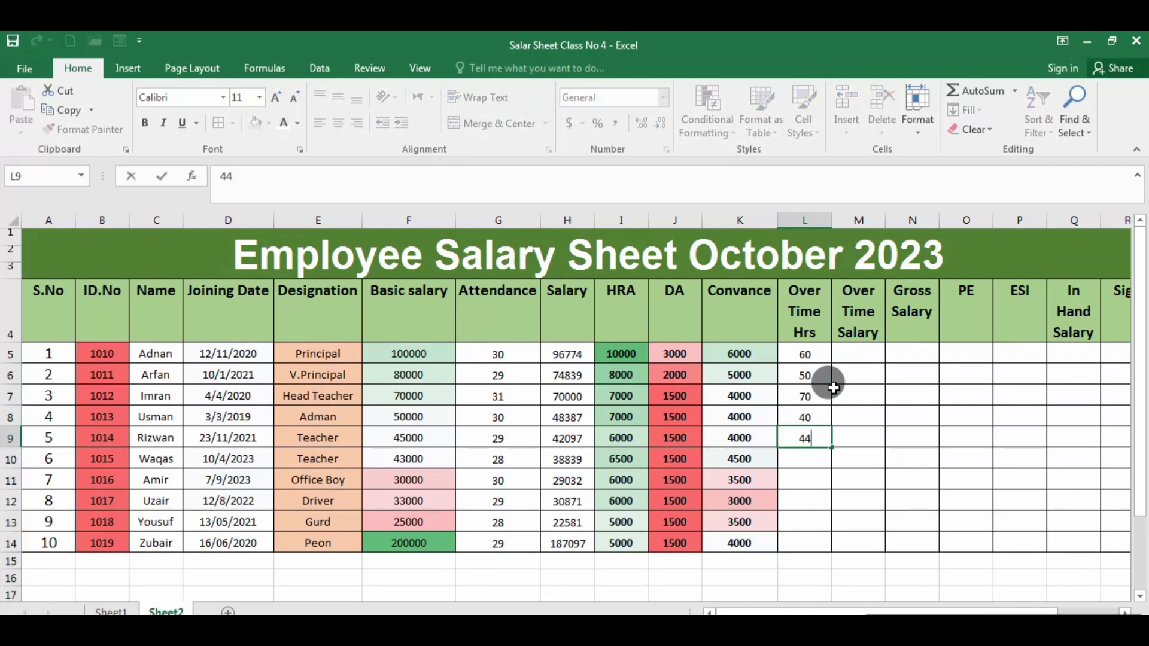
pyautogui.press('Return')
pyautogui.write('76')
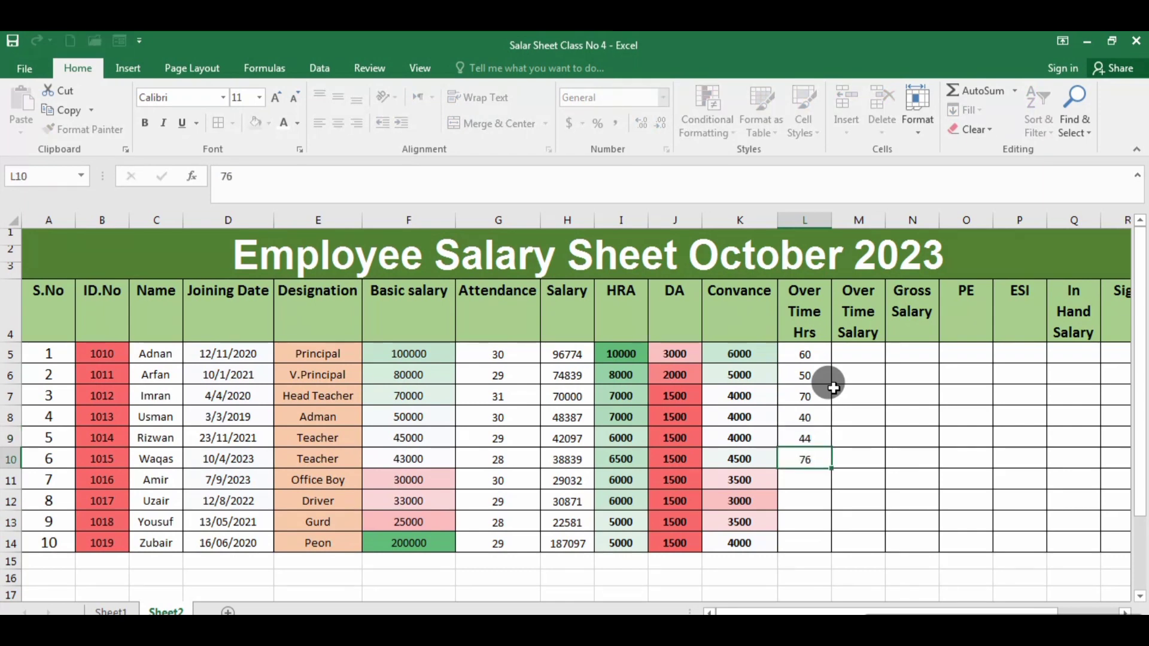
pyautogui.press('Return')
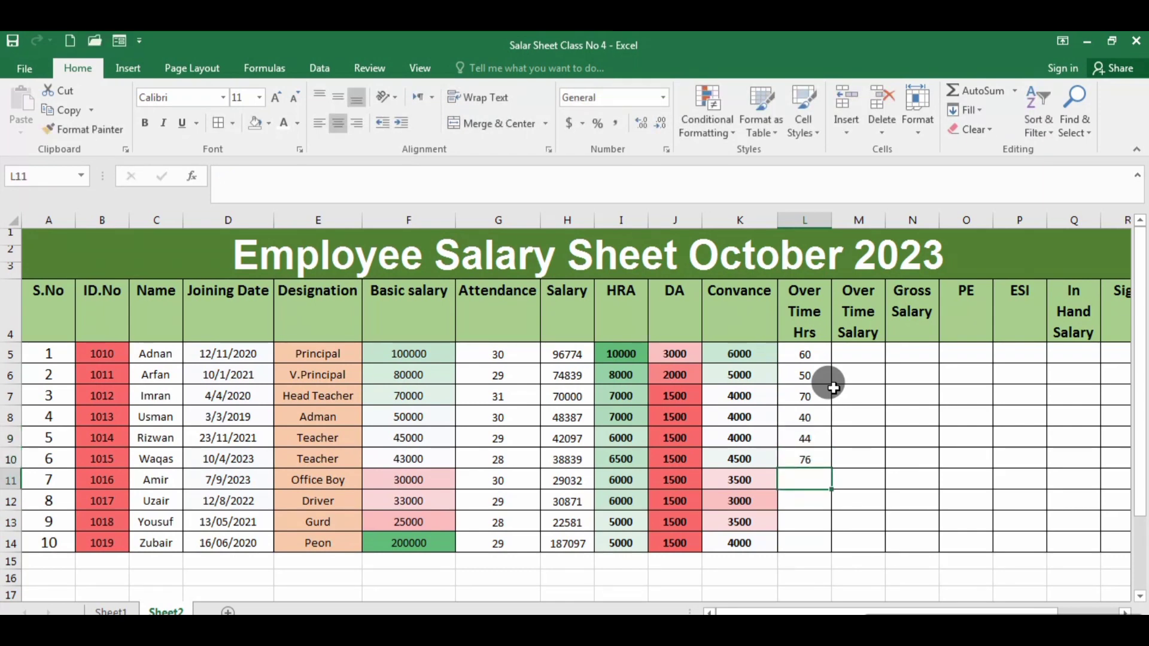
pyautogui.write('50')
pyautogui.press('Return')
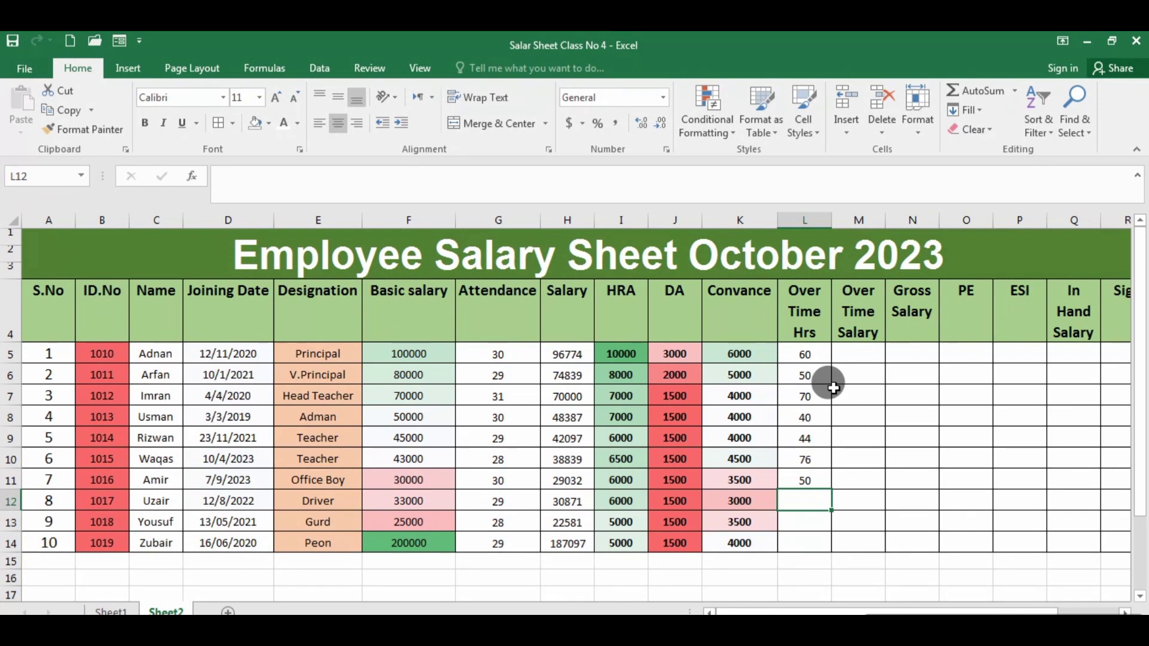
pyautogui.write('34')
pyautogui.press('Return')
pyautogui.write('65')
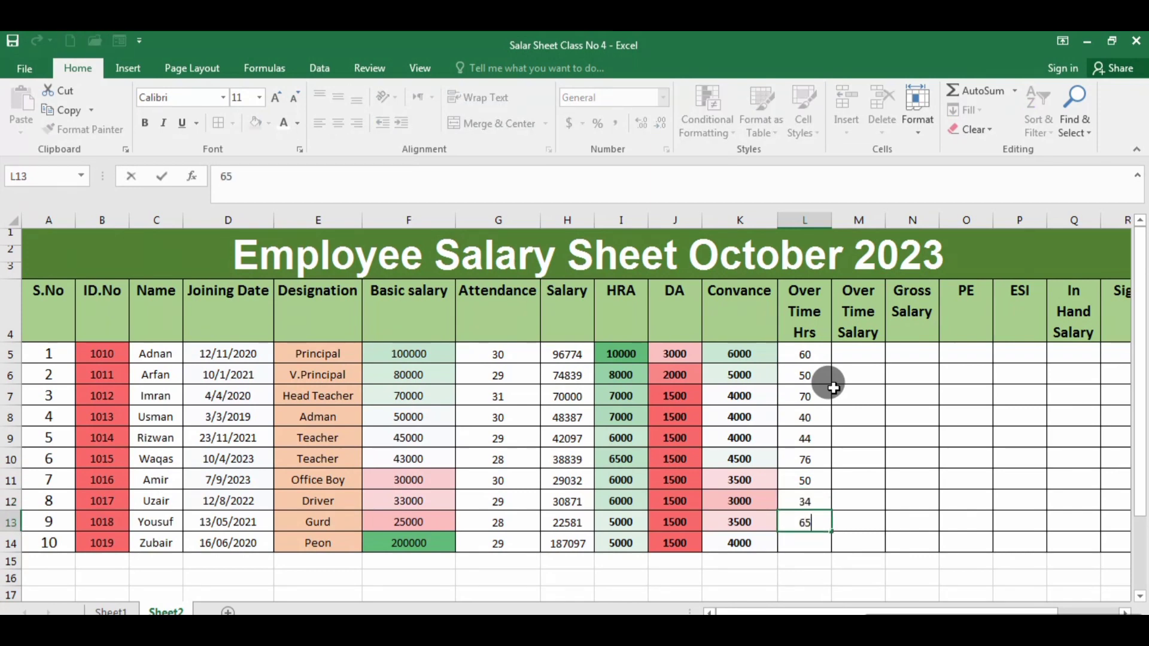
pyautogui.press('Return')
pyautogui.write('50')
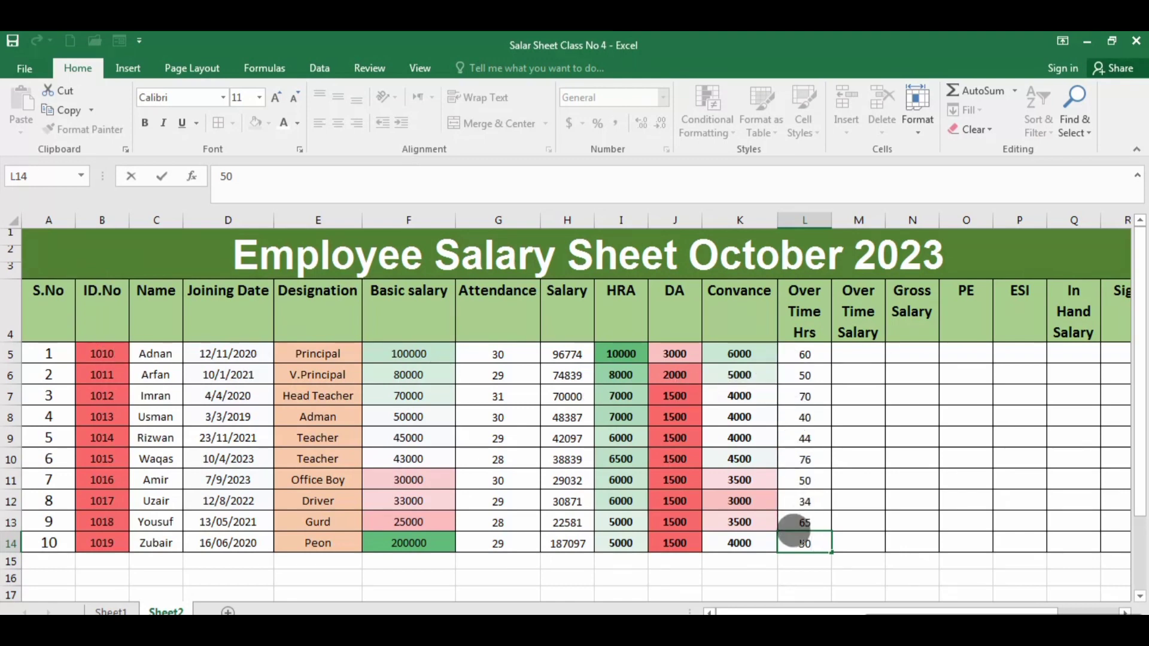
# Step: Apply the custom number format #"Hrs" to the Over Time Hrs values in L5:L14
pyautogui.click(806, 353)
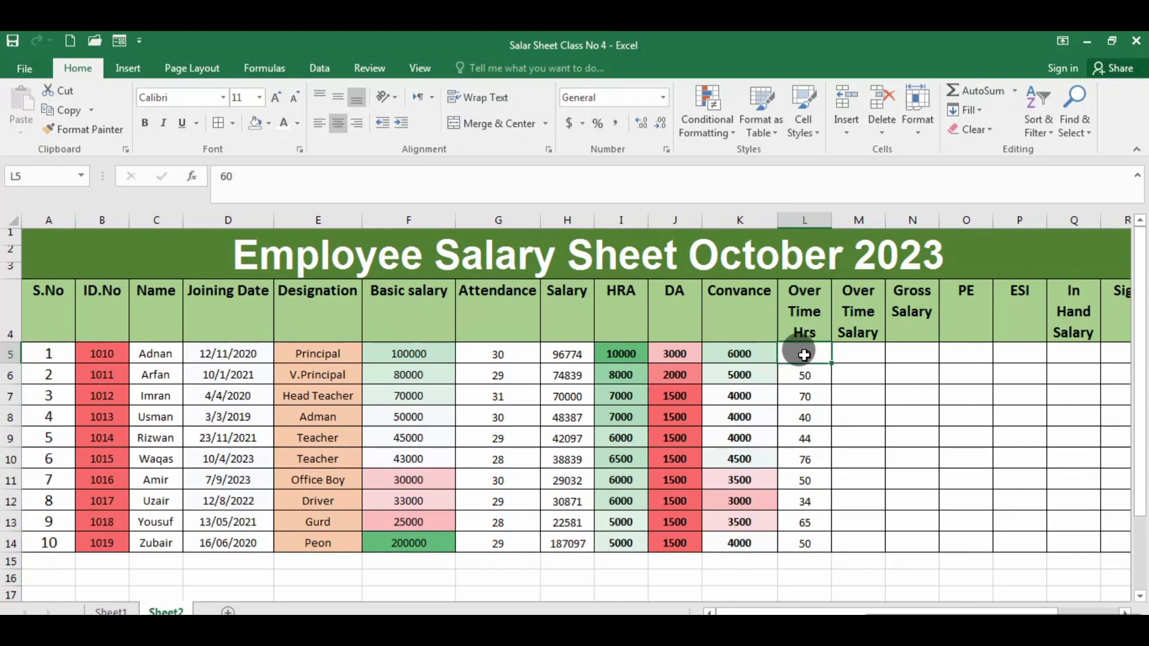
pyautogui.moveTo(804, 355); pyautogui.dragTo(820, 545)
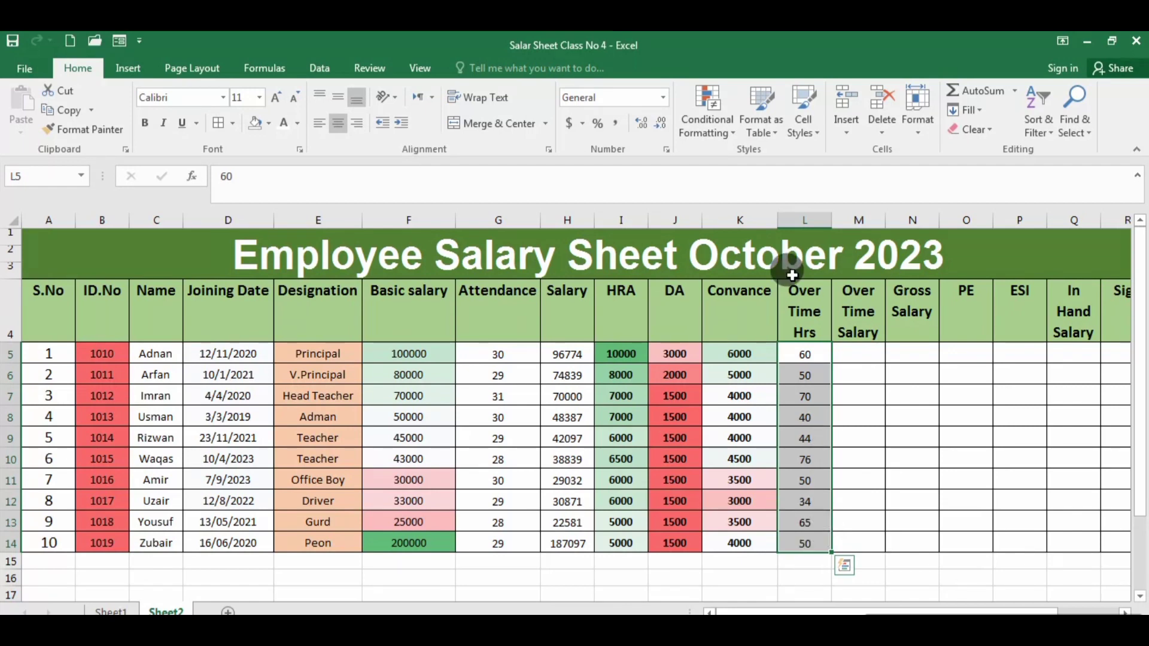
pyautogui.click(598, 129)
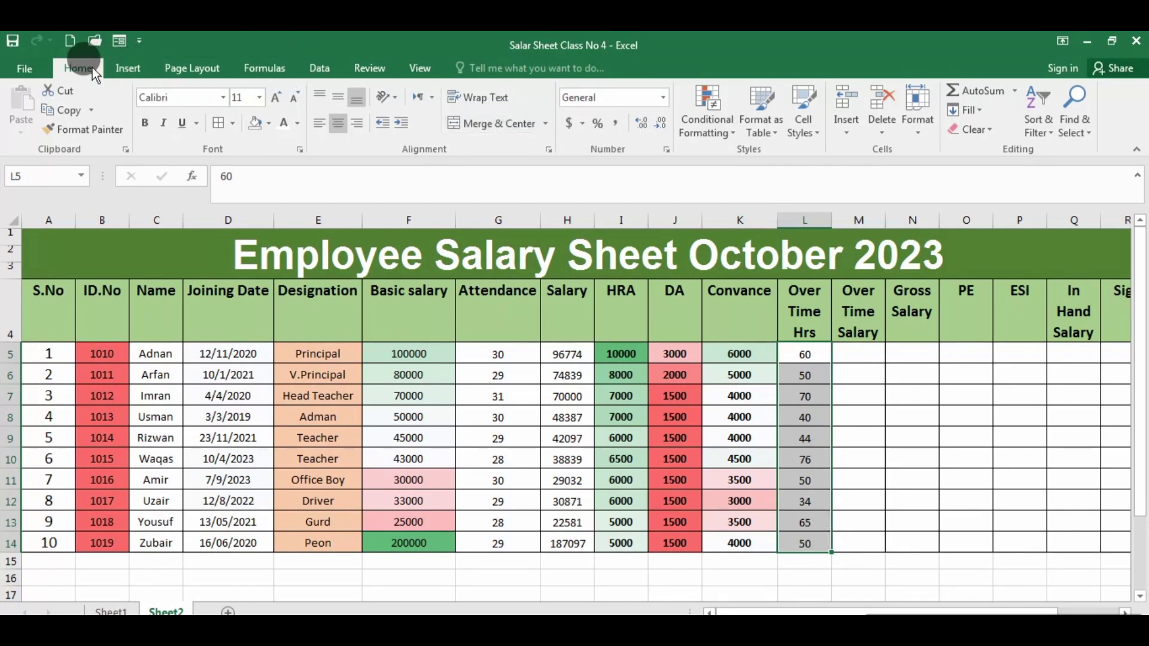
pyautogui.click(610, 156)
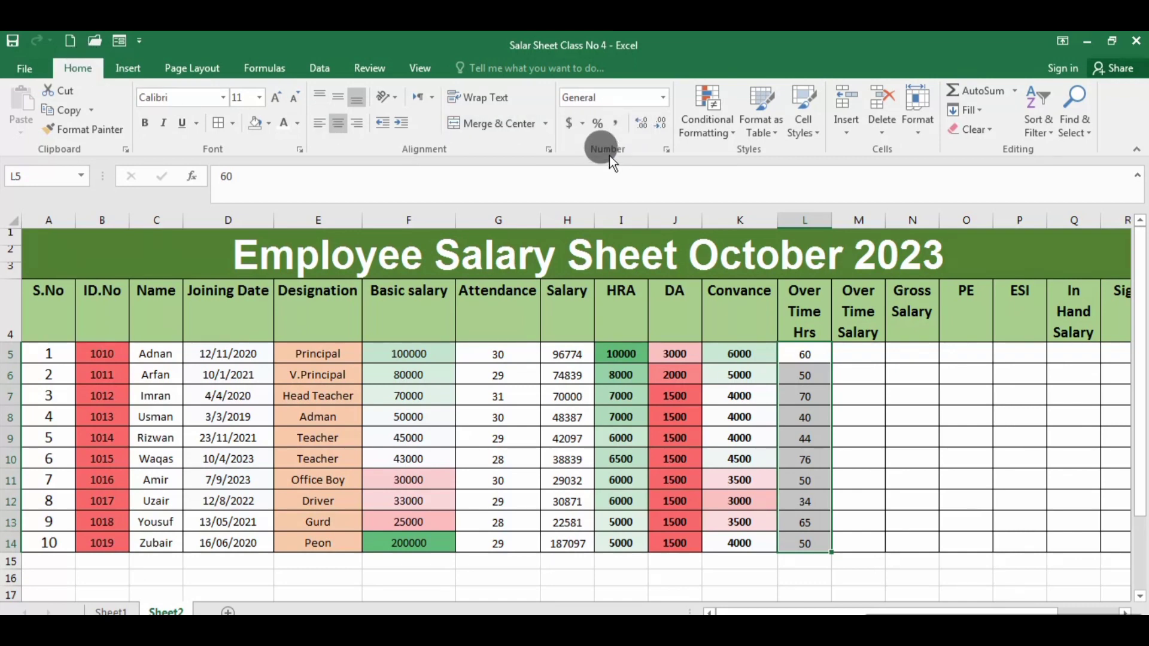
pyautogui.click(678, 154)
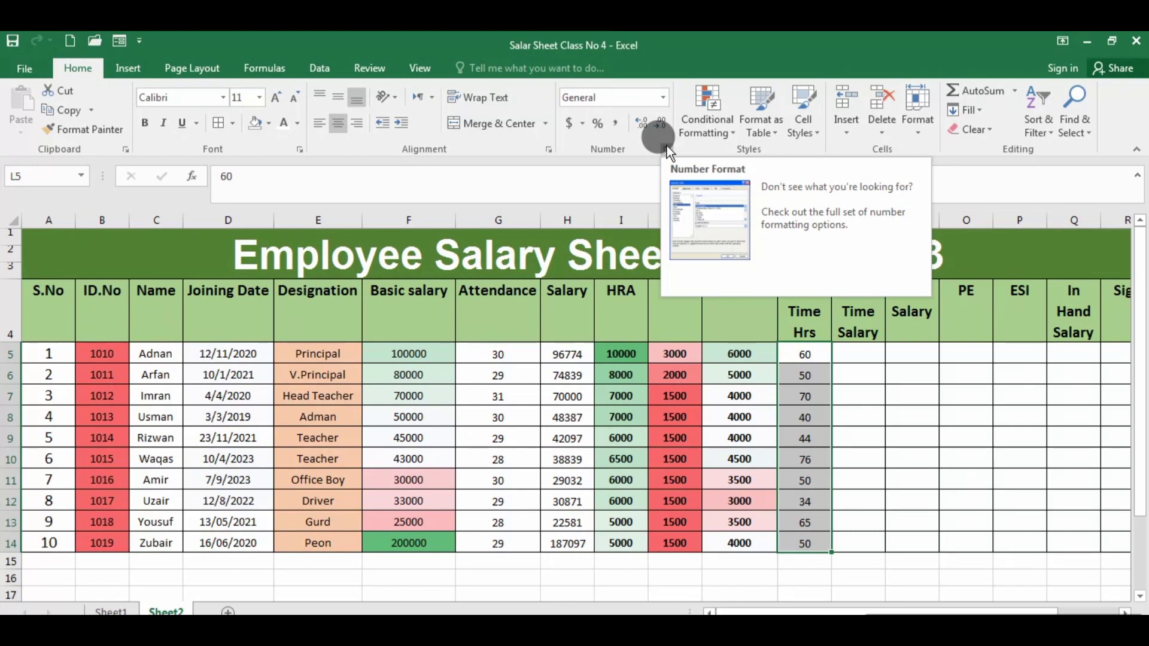
pyautogui.click(667, 147)
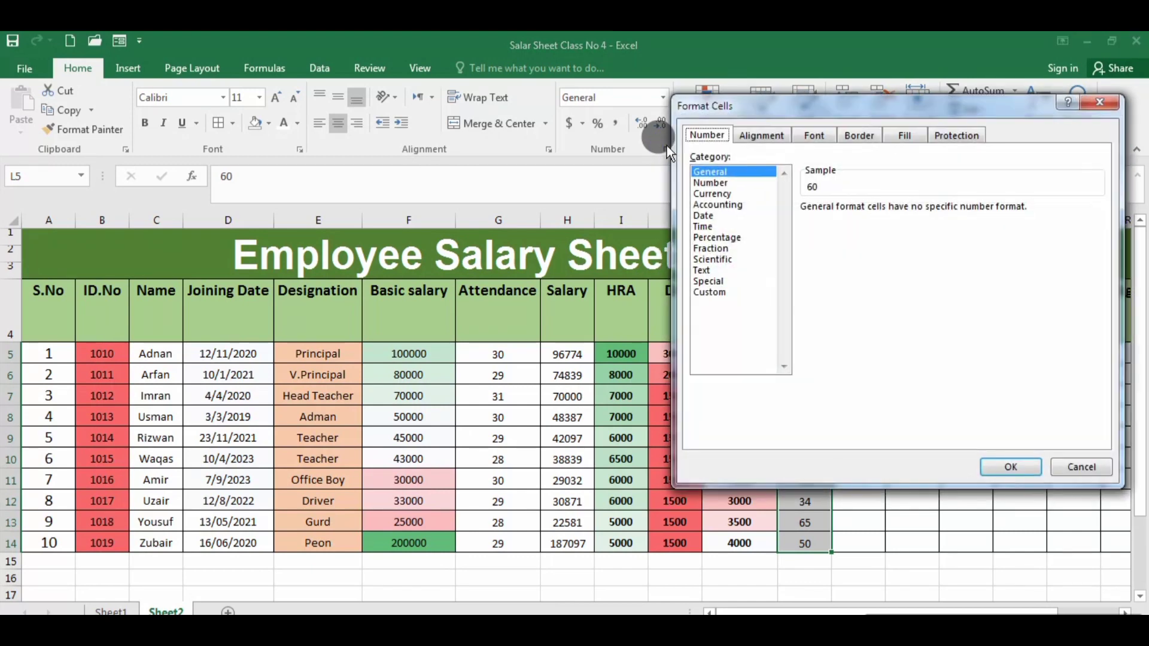
pyautogui.moveTo(858, 113); pyautogui.dragTo(785, 152)
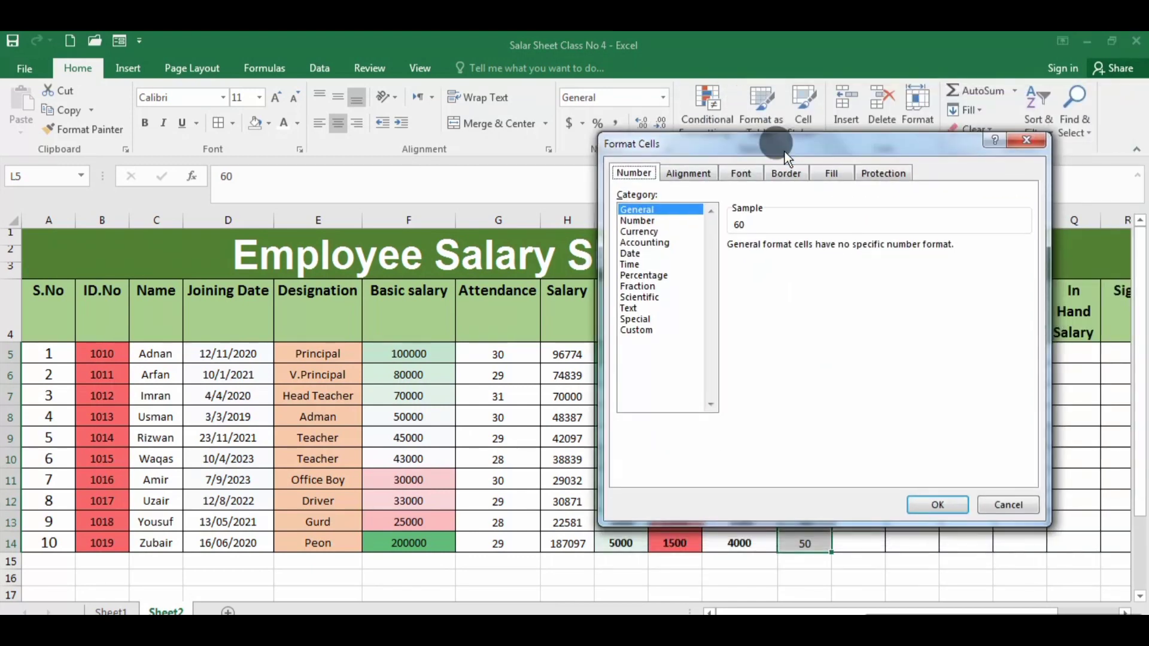
pyautogui.click(636, 330)
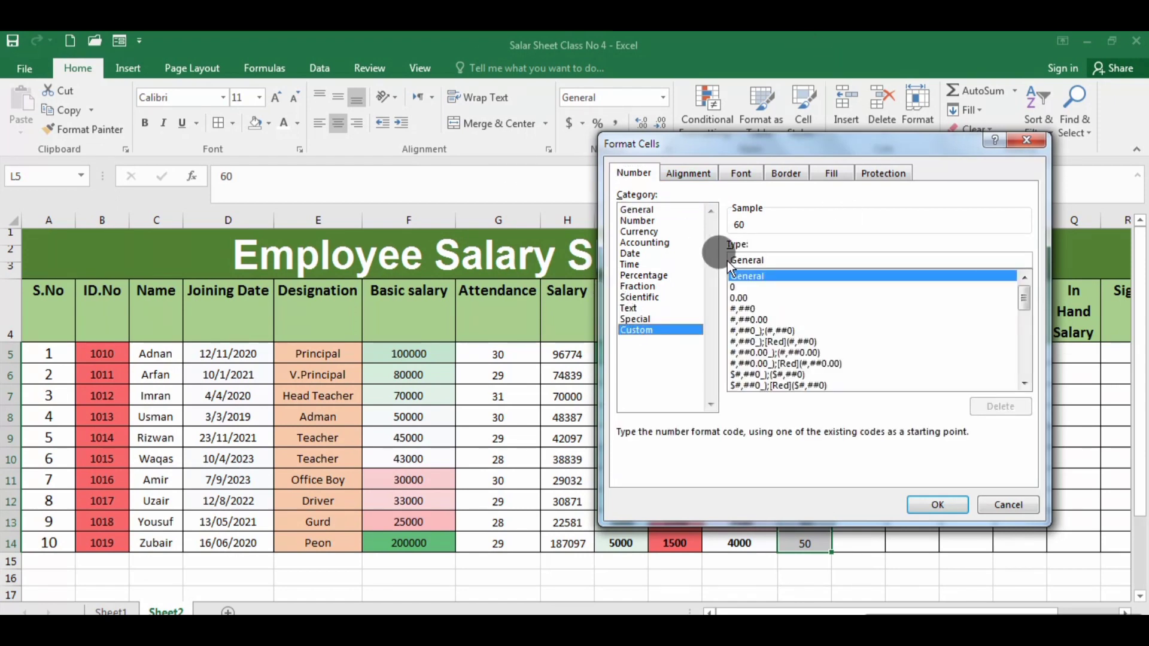
pyautogui.click(760, 258)
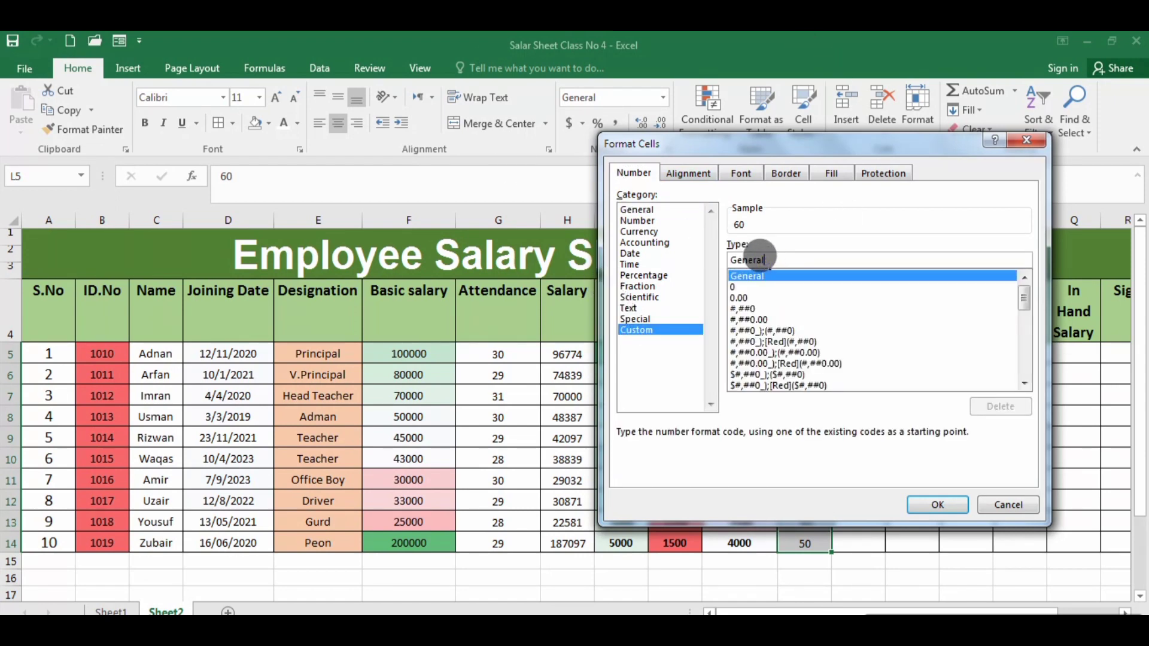
pyautogui.press('BackSpace')
pyautogui.press('BackSpace')
pyautogui.press('BackSpace')
pyautogui.press('BackSpace')
pyautogui.press('BackSpace')
pyautogui.press('BackSpace')
pyautogui.press('BackSpace')
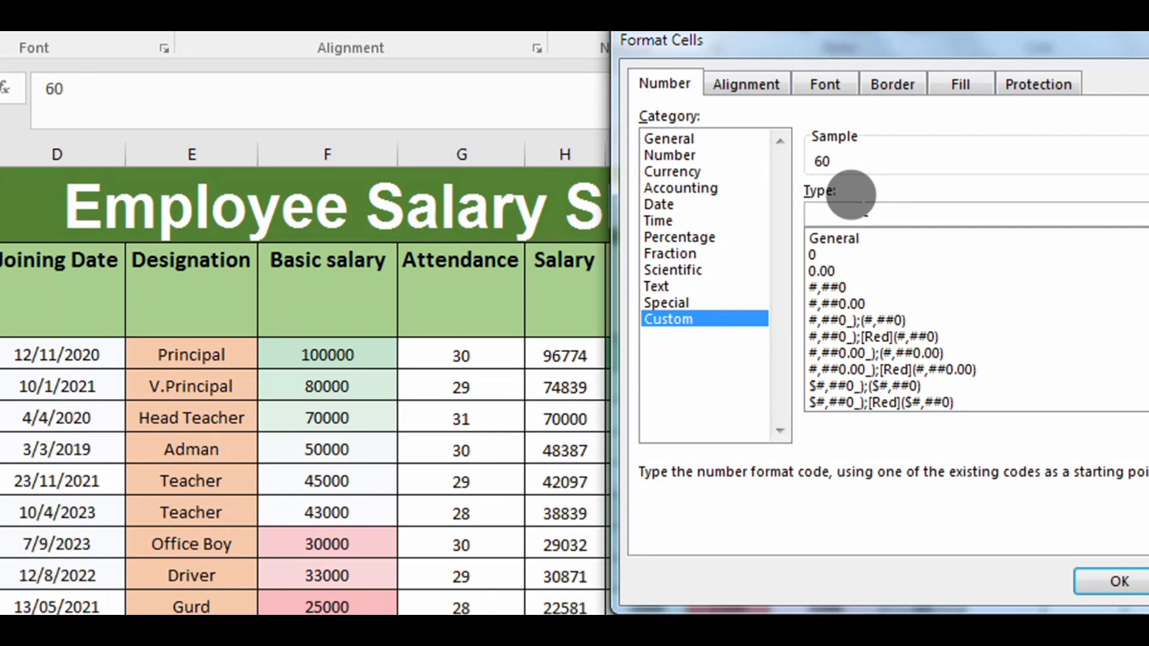
pyautogui.write('#"Hrs"')
pyautogui.click(1094, 578)
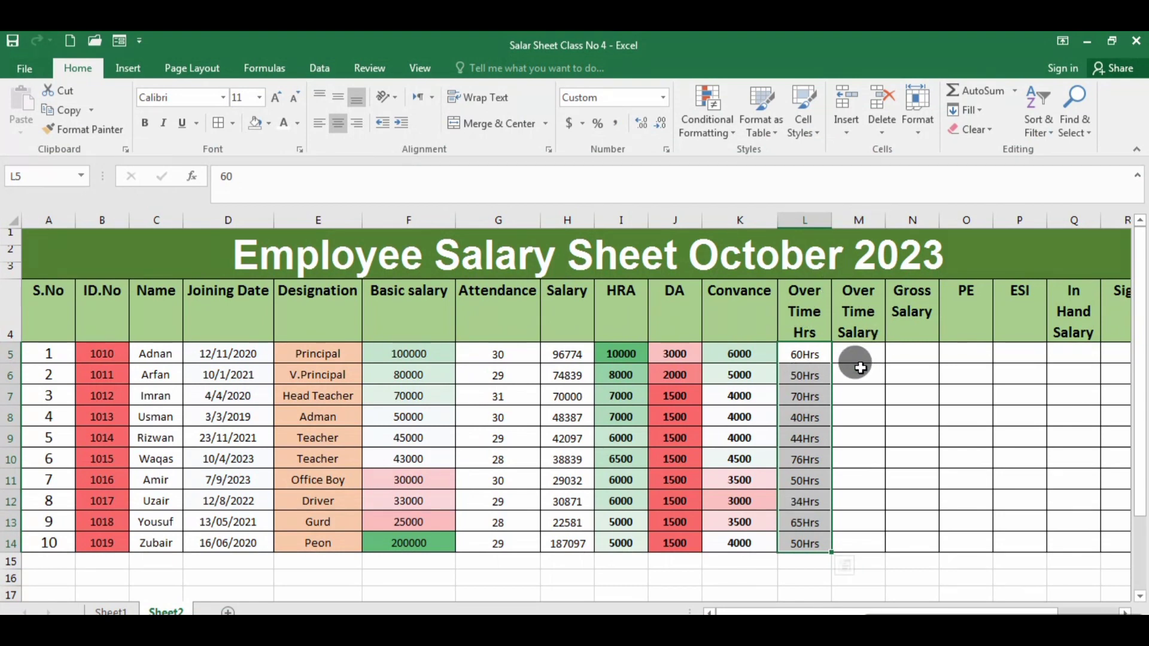
# Step: Enter the Over Time Salary formula =F5/31/8*L5 in M5
pyautogui.click(854, 353)
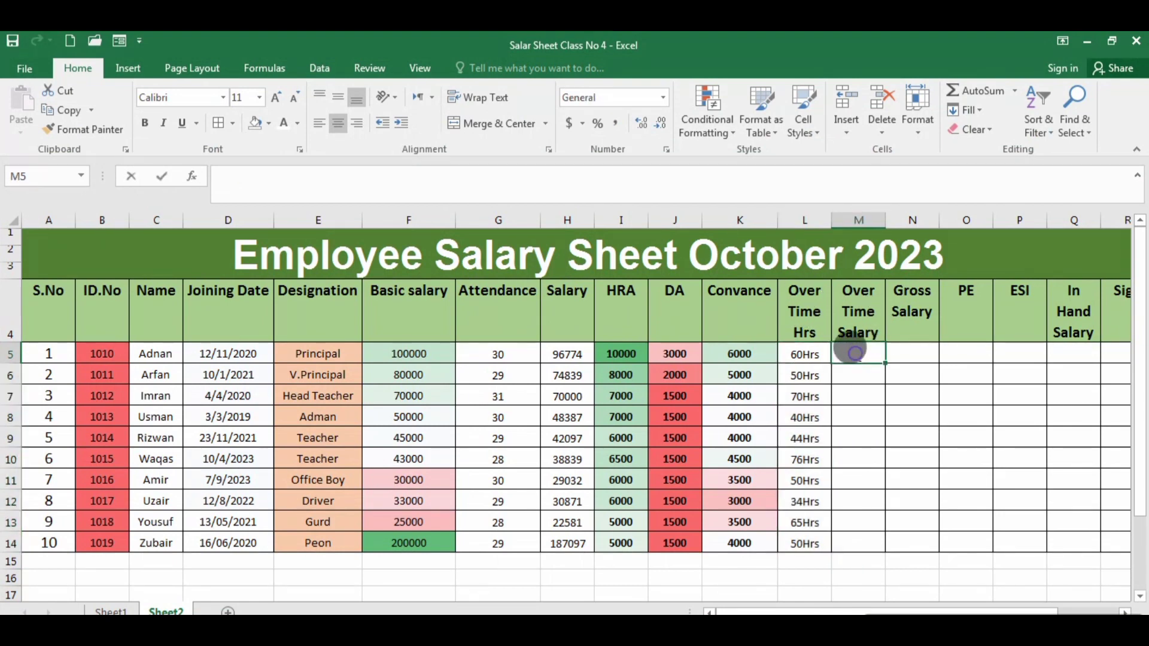
pyautogui.doubleClick(856, 353)
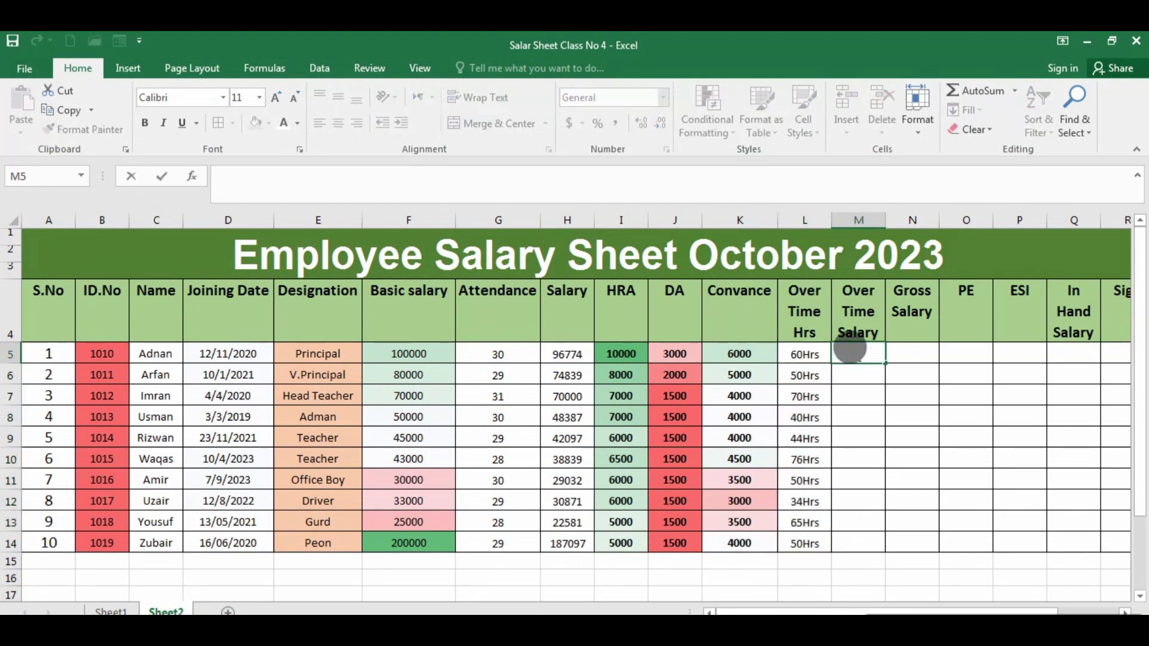
pyautogui.write('=')
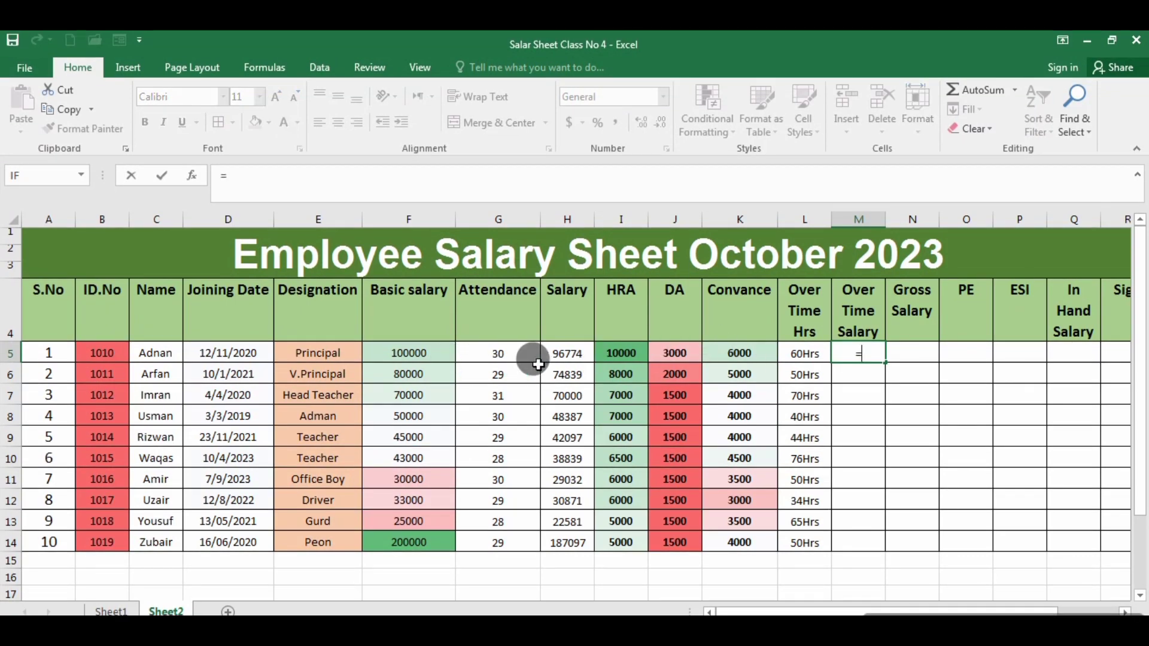
pyautogui.click(419, 354)
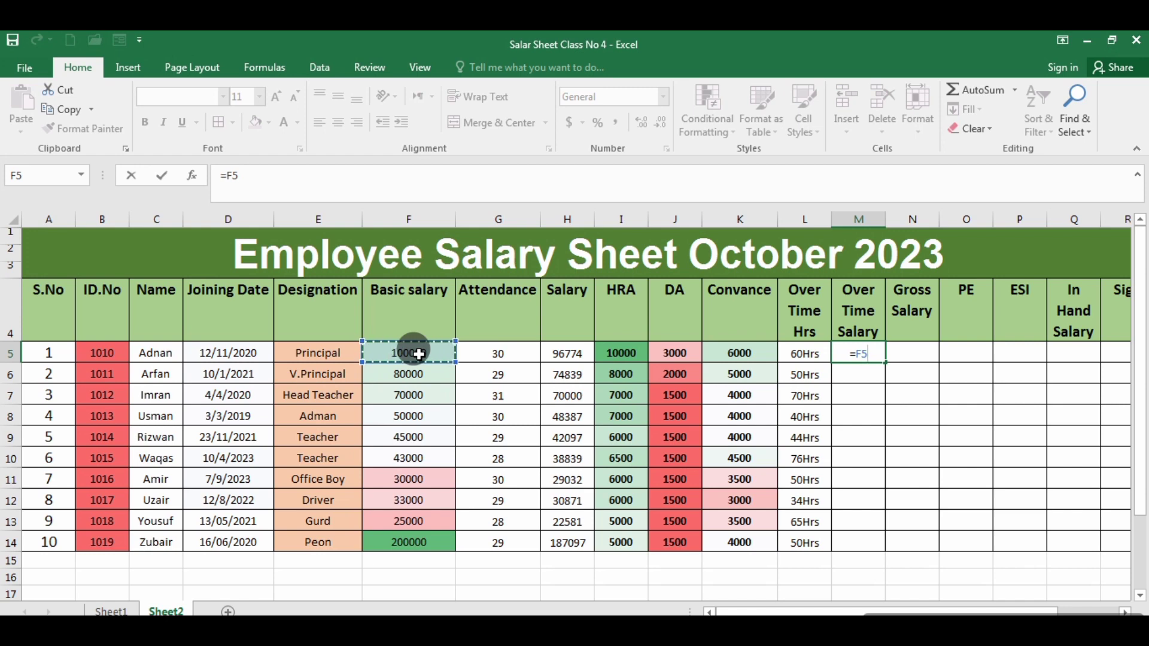
pyautogui.write('/3')
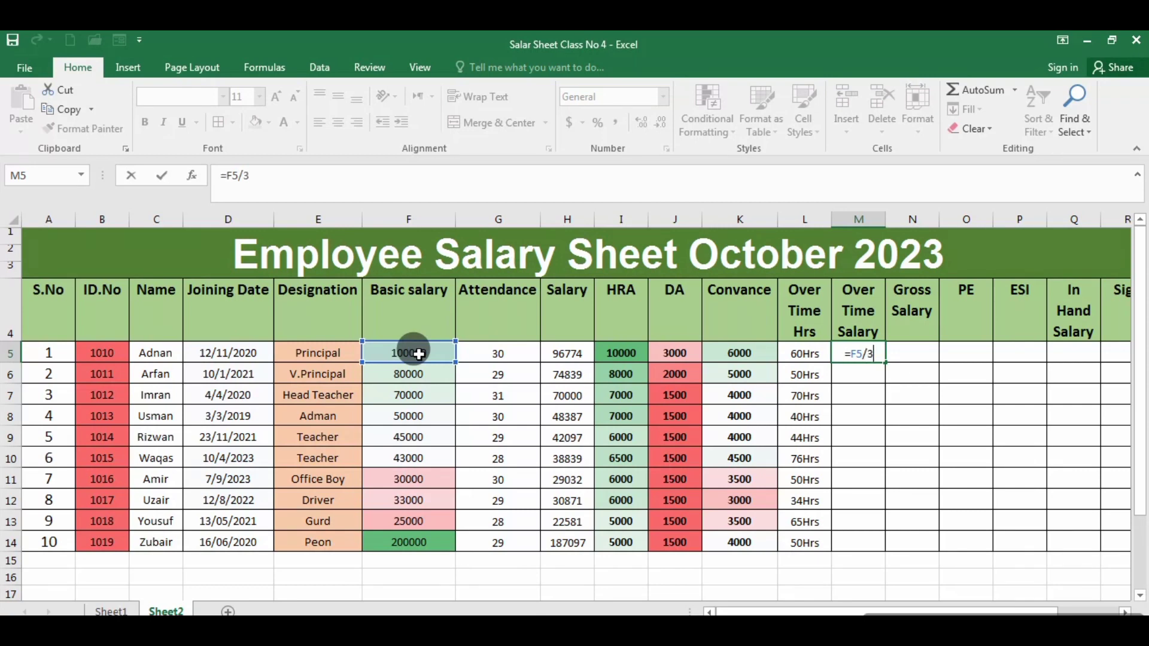
pyautogui.write('1\\')
pyautogui.press('BackSpace')
pyautogui.write('/')
pyautogui.write('8*')
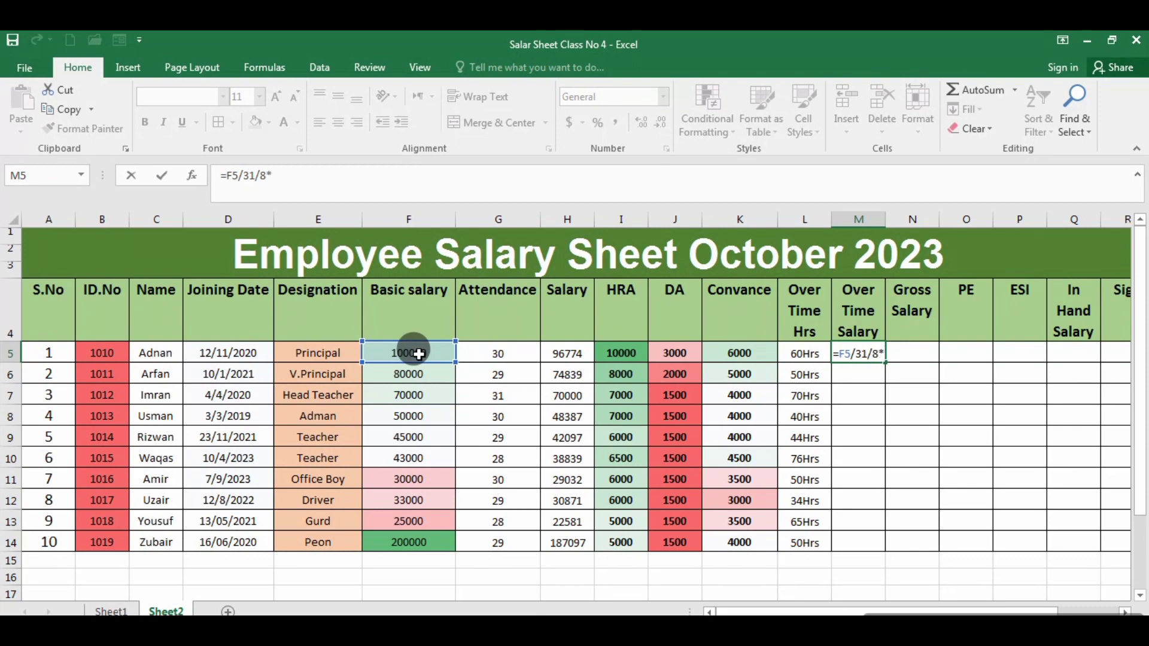
pyautogui.click(796, 353)
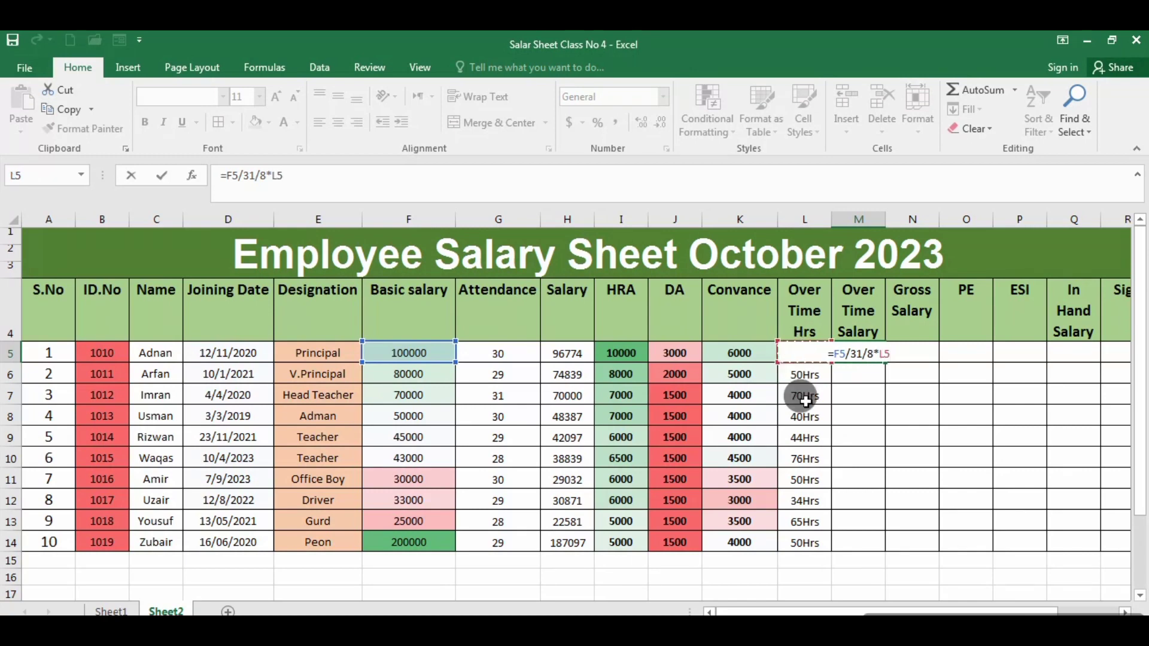
pyautogui.press('Return')
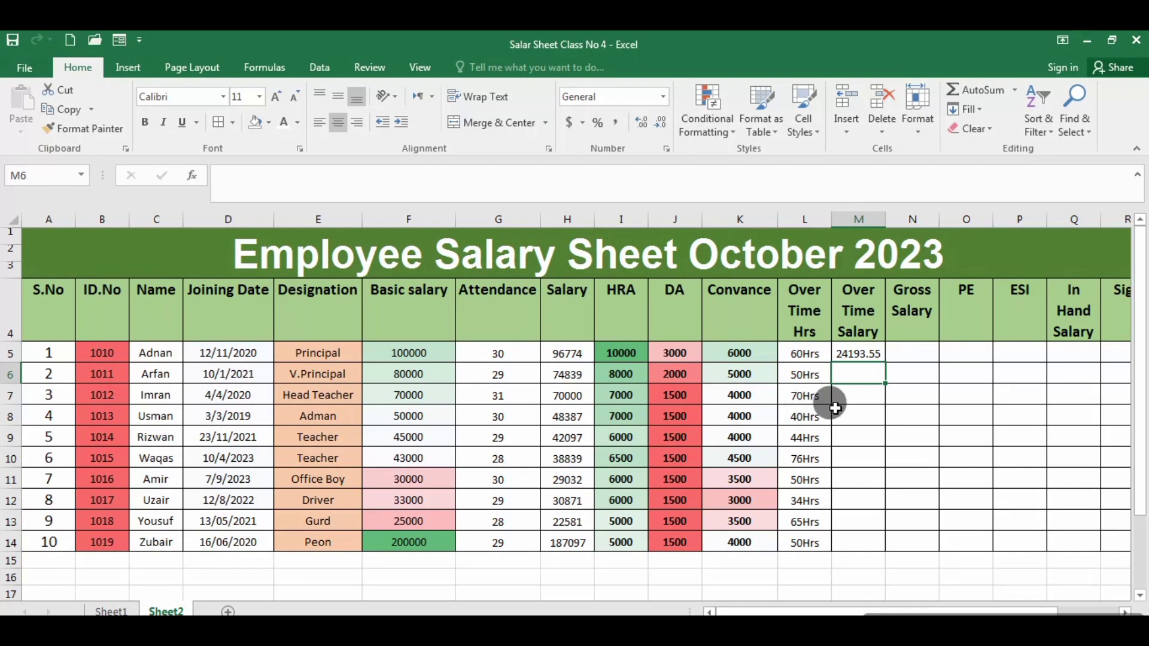
# Step: Remove the decimal places from the Over Time Salary in M5 and fill its formula down to M14
pyautogui.click(858, 354)
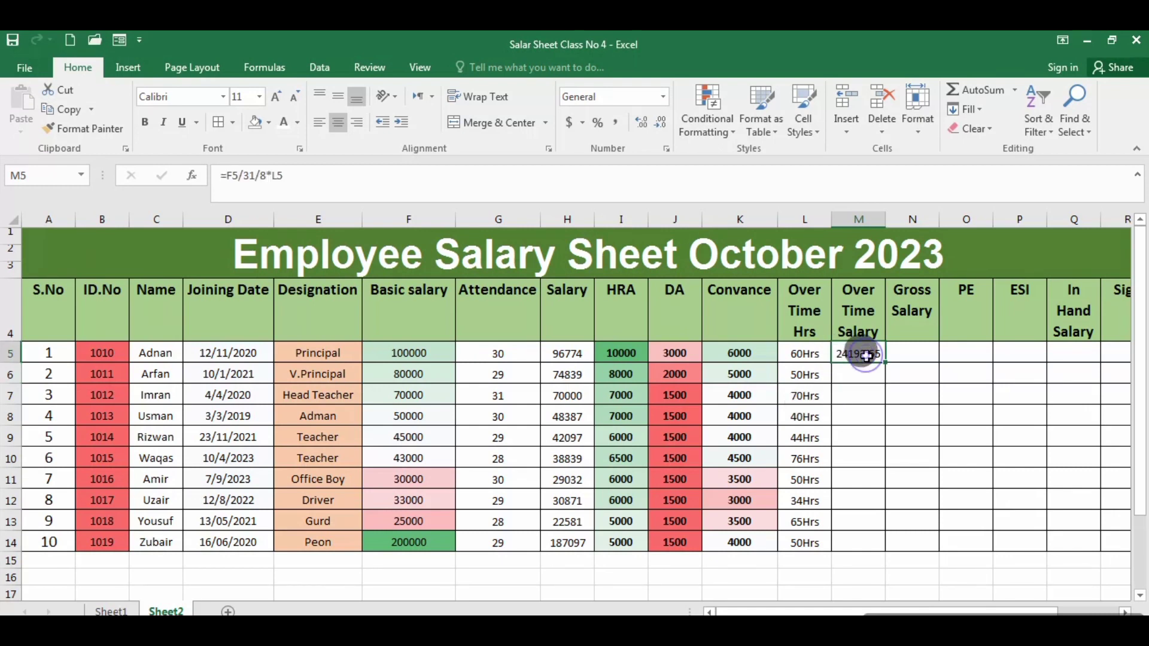
pyautogui.click(656, 121)
pyautogui.click(656, 121)
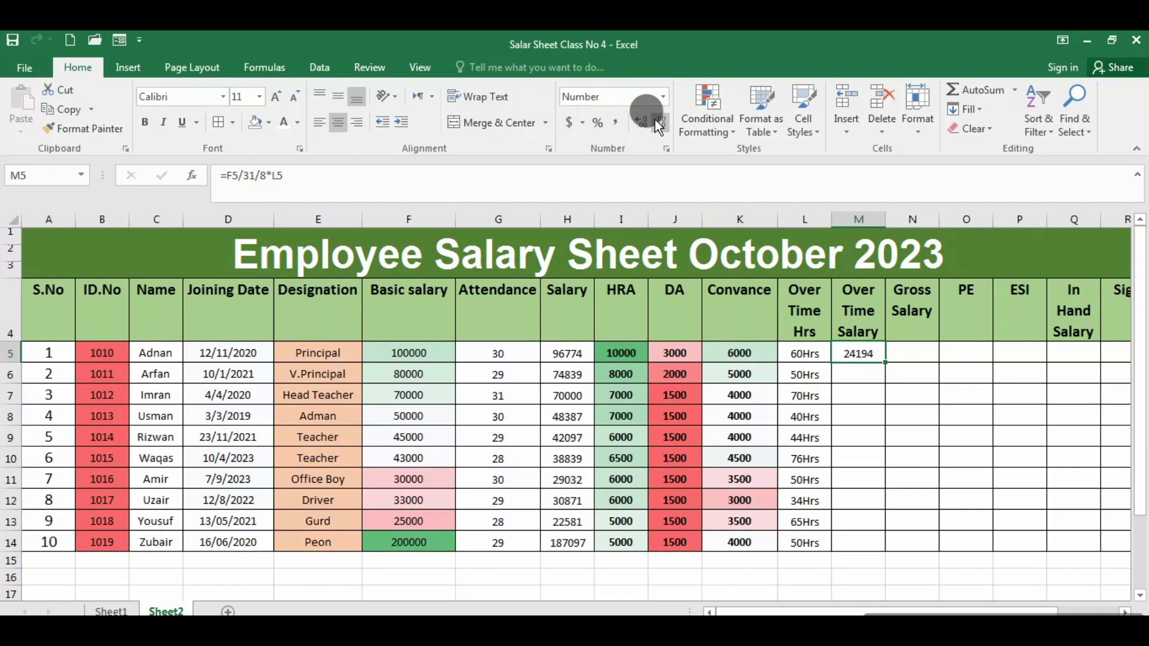
pyautogui.click(876, 356)
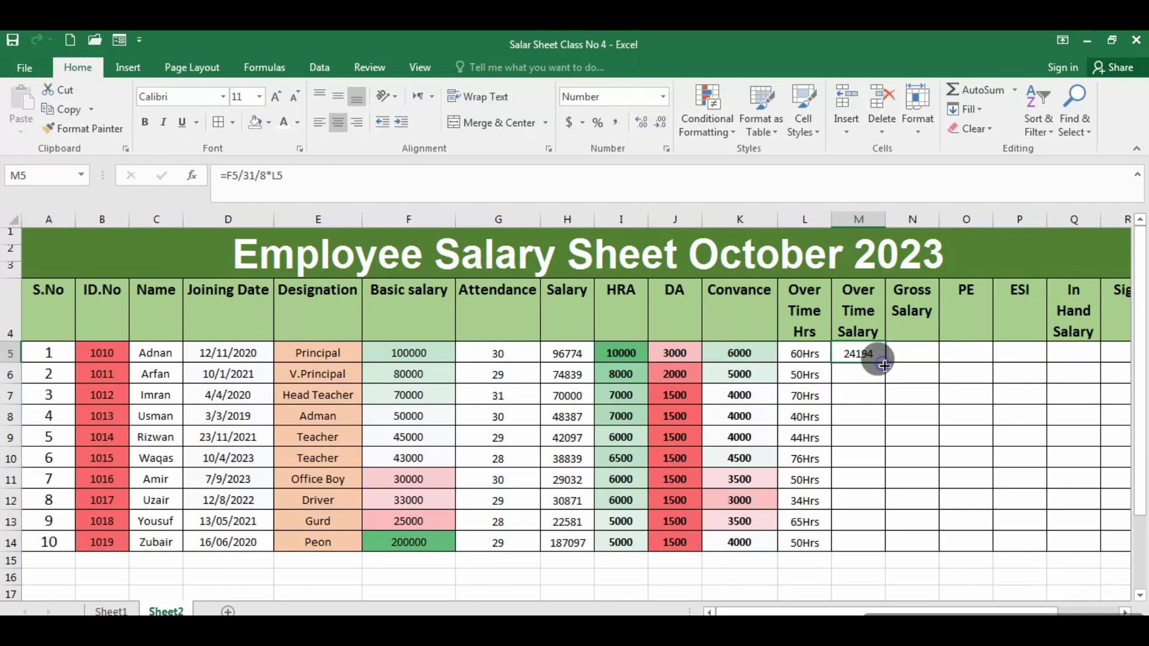
pyautogui.doubleClick(884, 364)
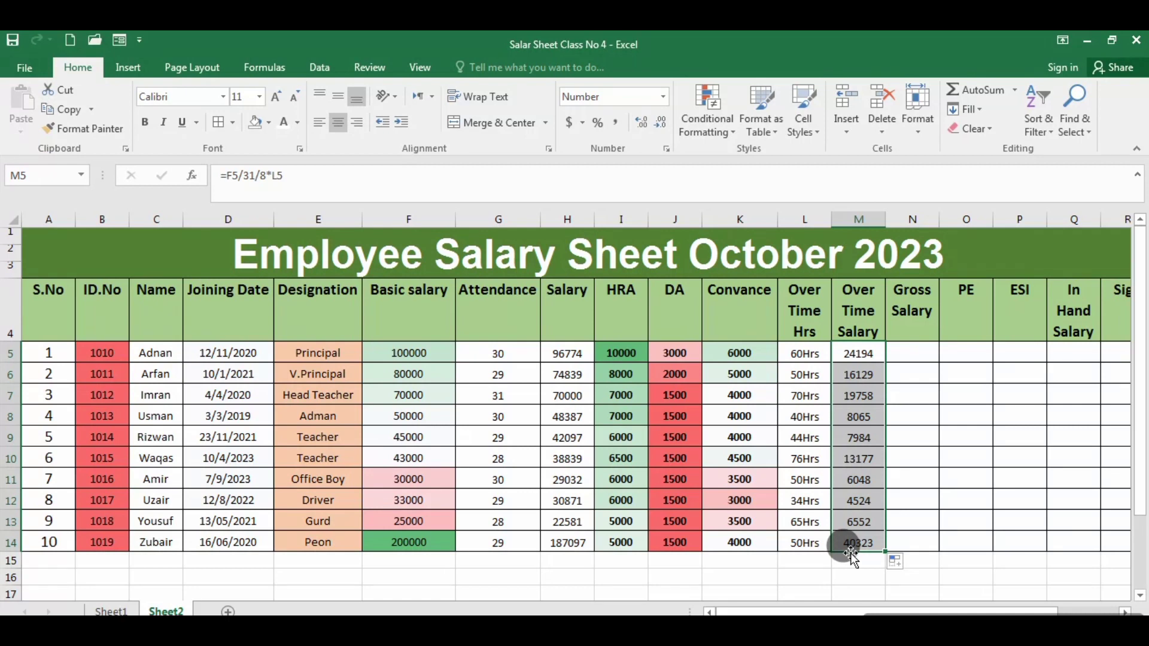
# Step: Enter the Gross Salary formula =H5+I5+J5+K5+M5 in N5
pyautogui.click(904, 355)
pyautogui.doubleClick(907, 356)
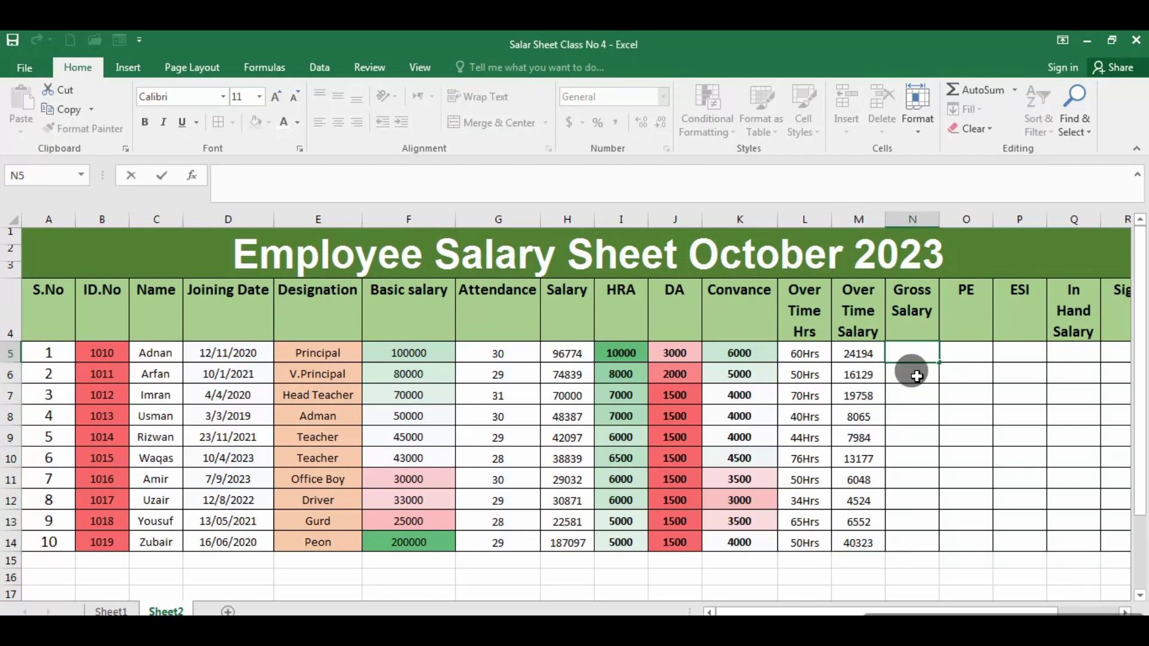
pyautogui.write('=')
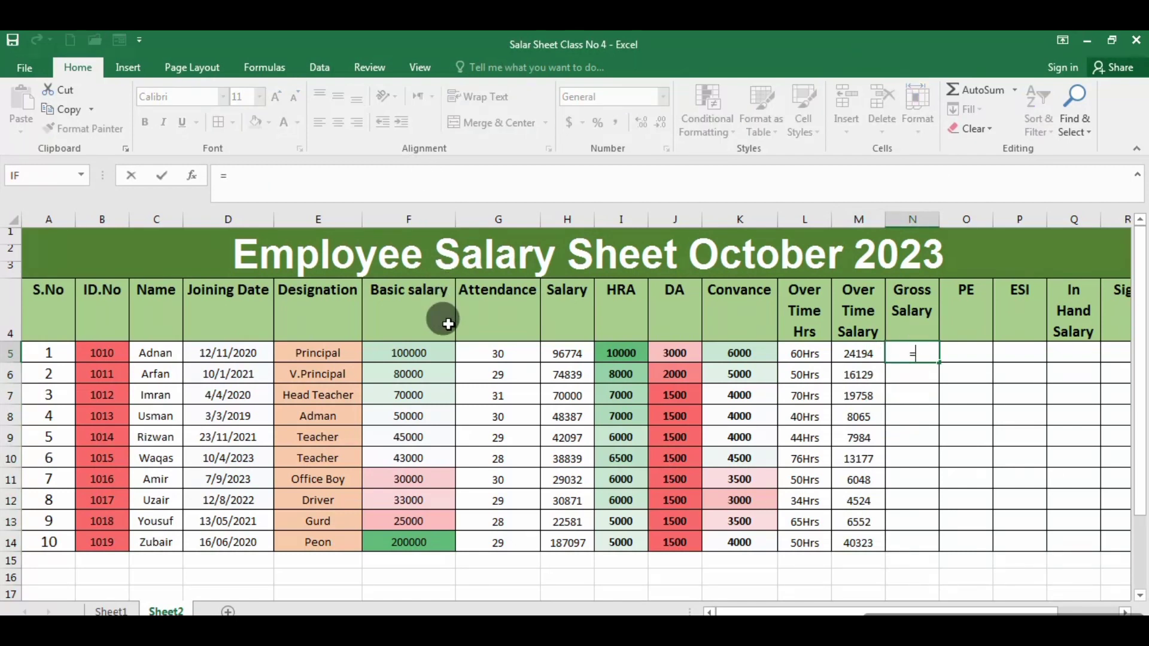
pyautogui.click(578, 356)
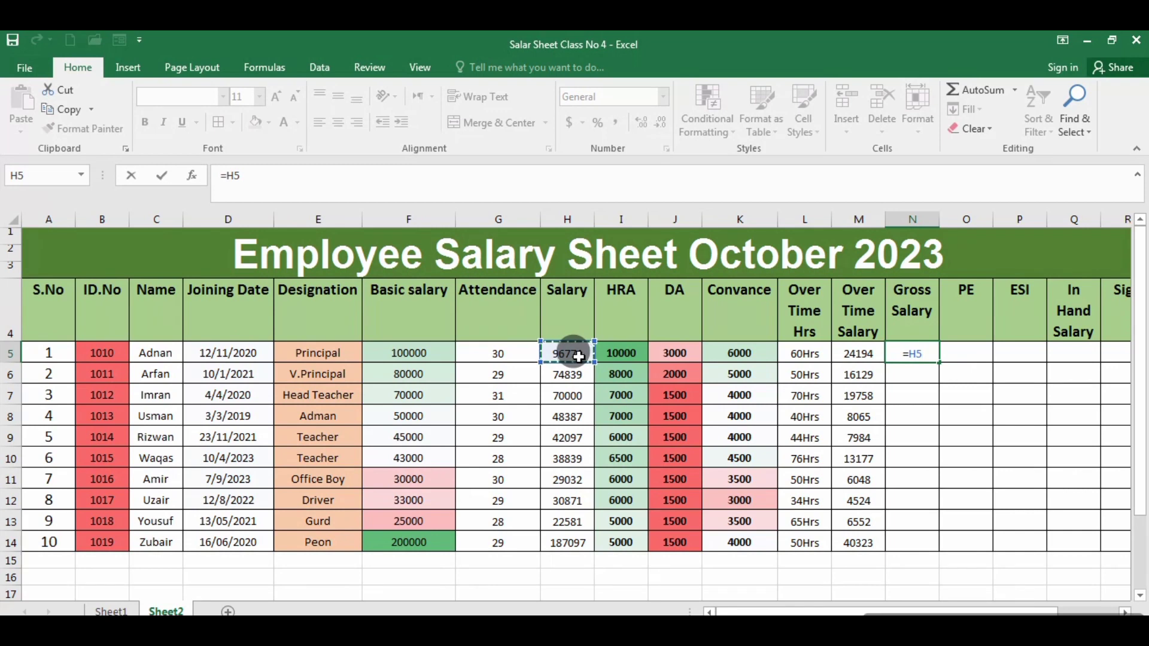
pyautogui.write('+')
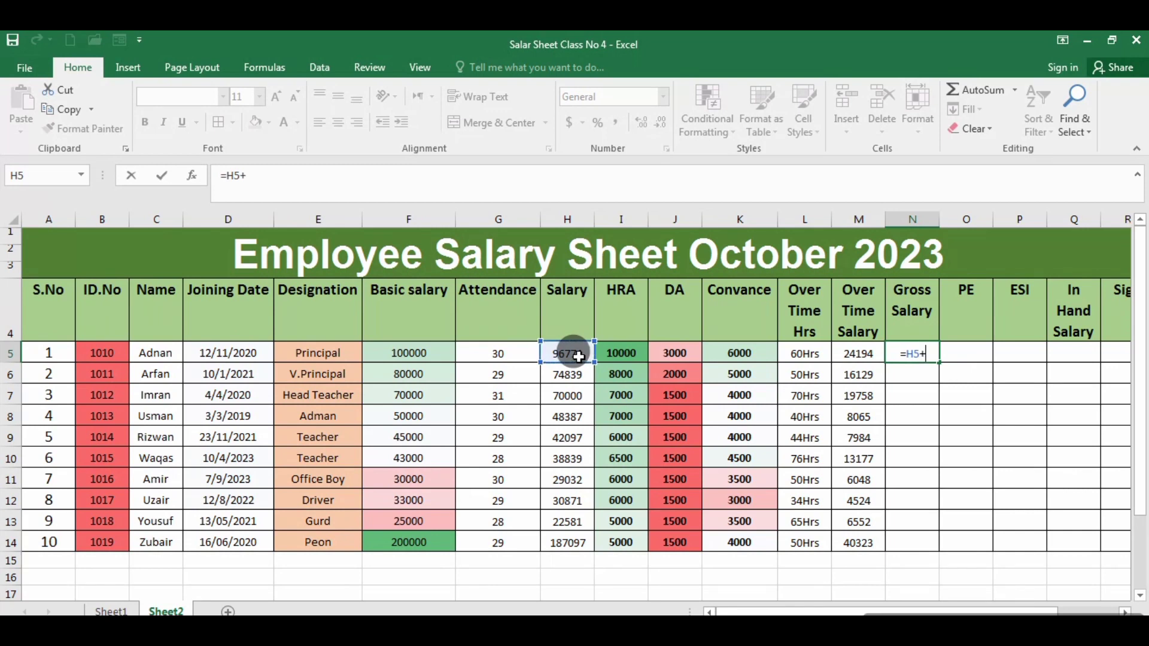
pyautogui.click(619, 353)
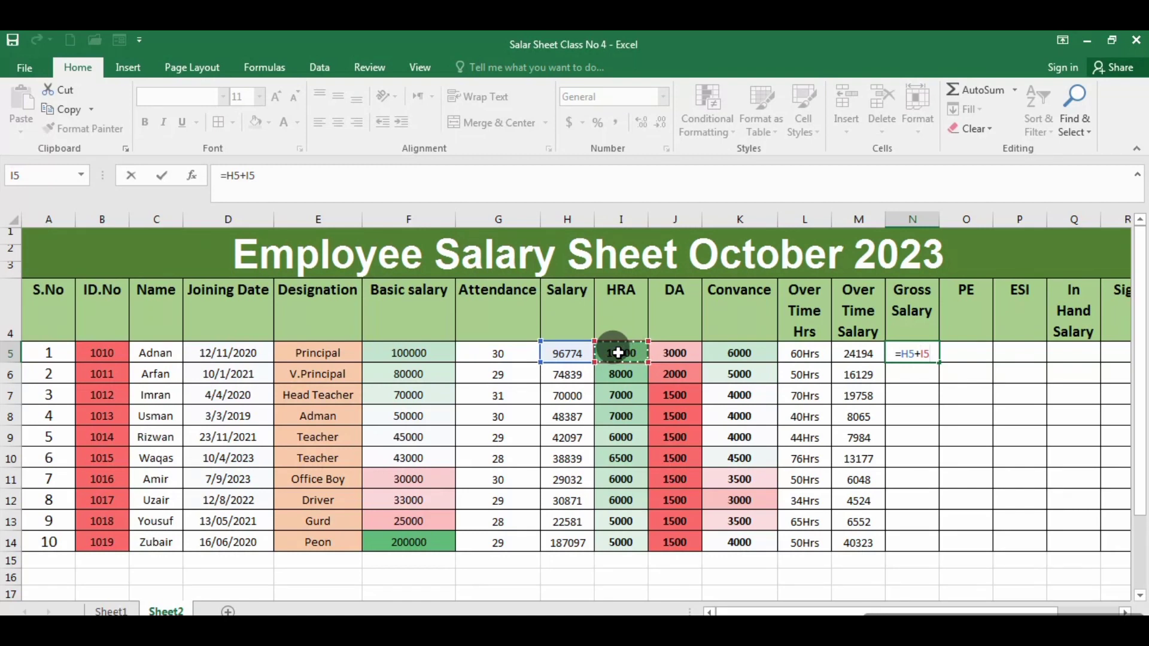
pyautogui.write('+')
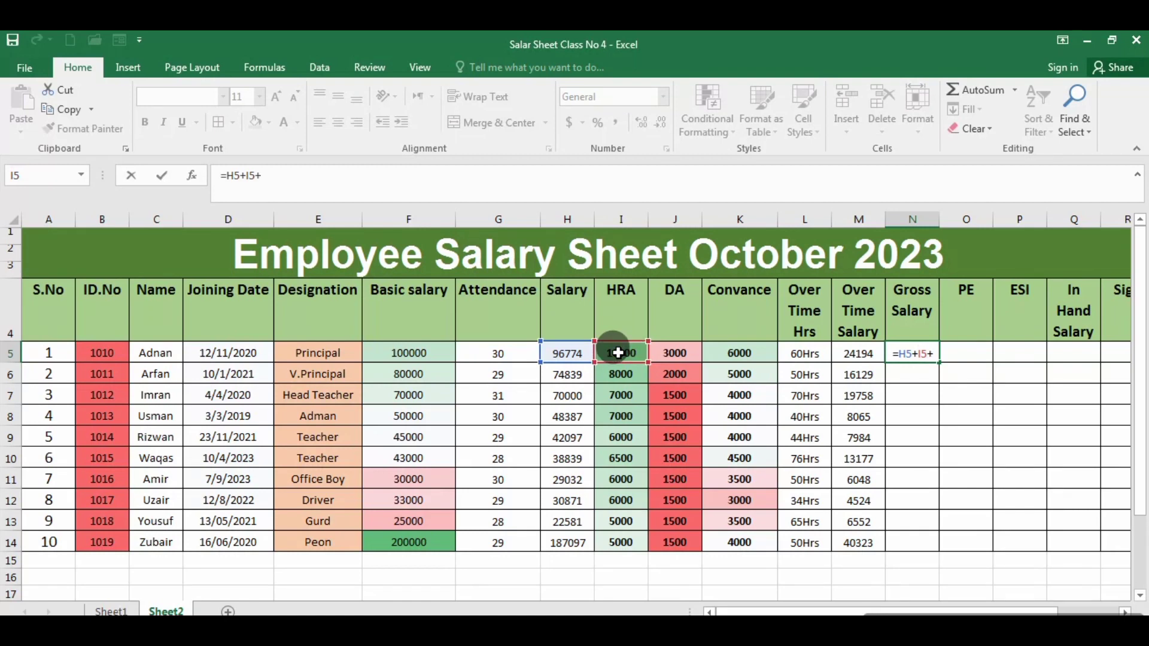
pyautogui.click(679, 357)
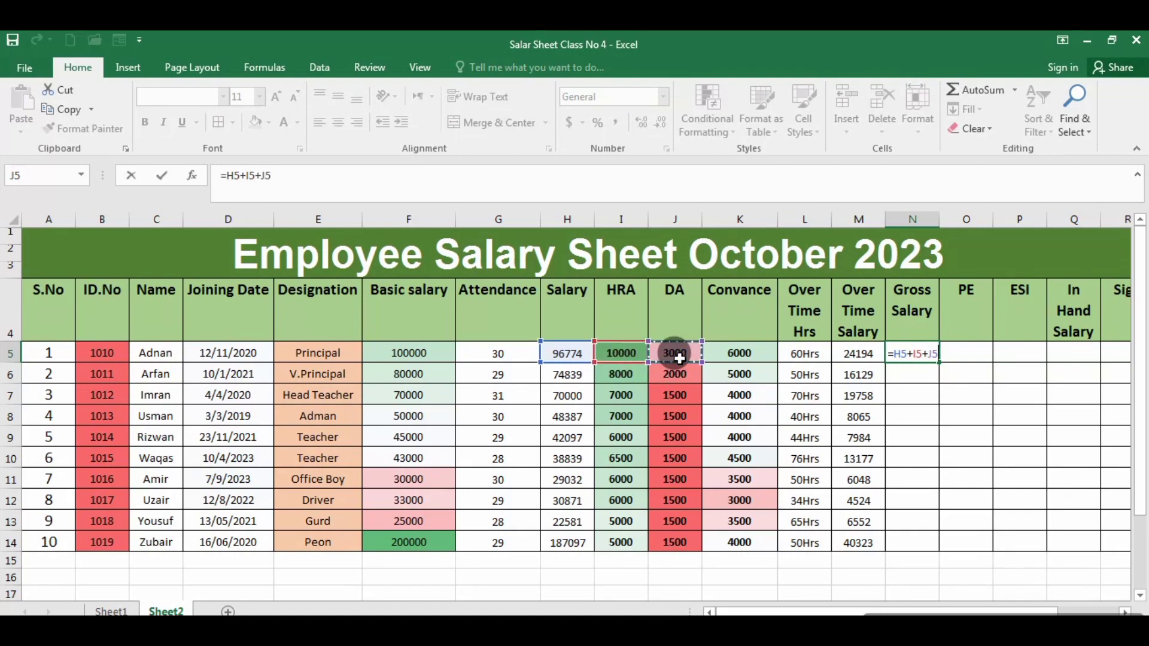
pyautogui.write('+')
pyautogui.click(746, 355)
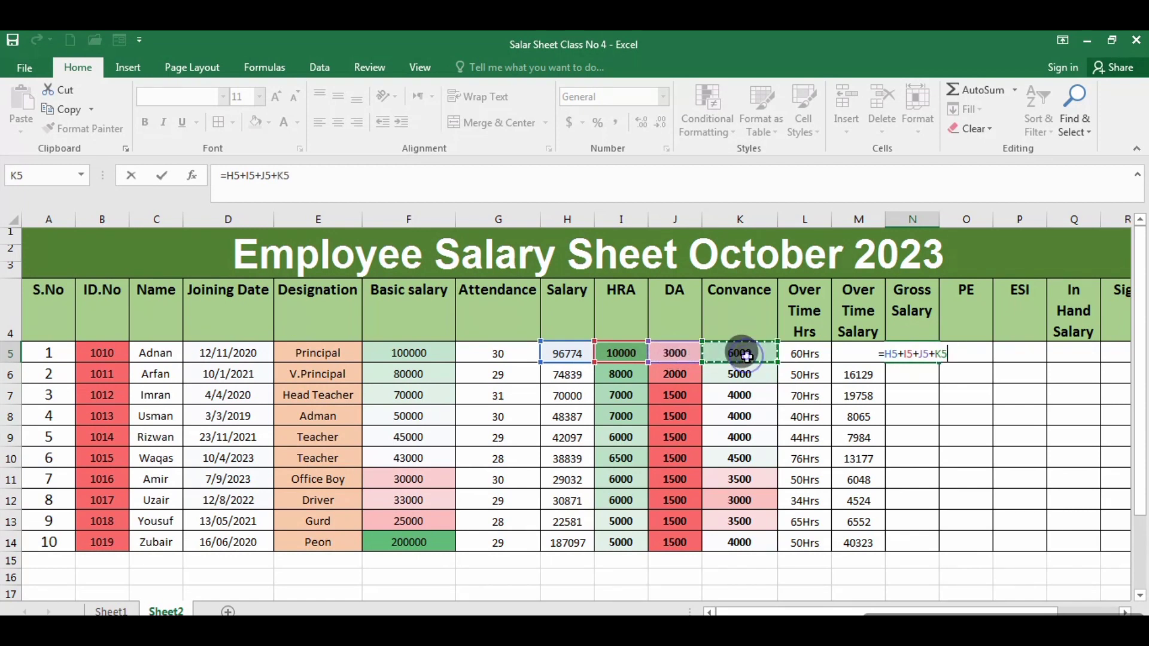
pyautogui.write('+')
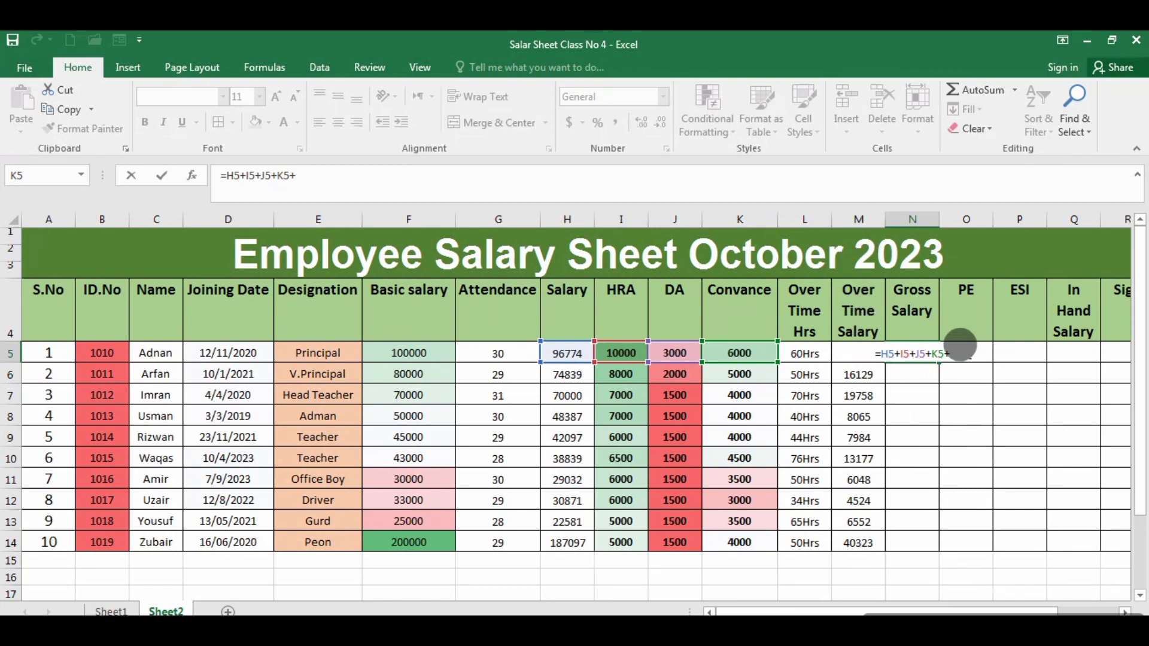
pyautogui.write('m5')
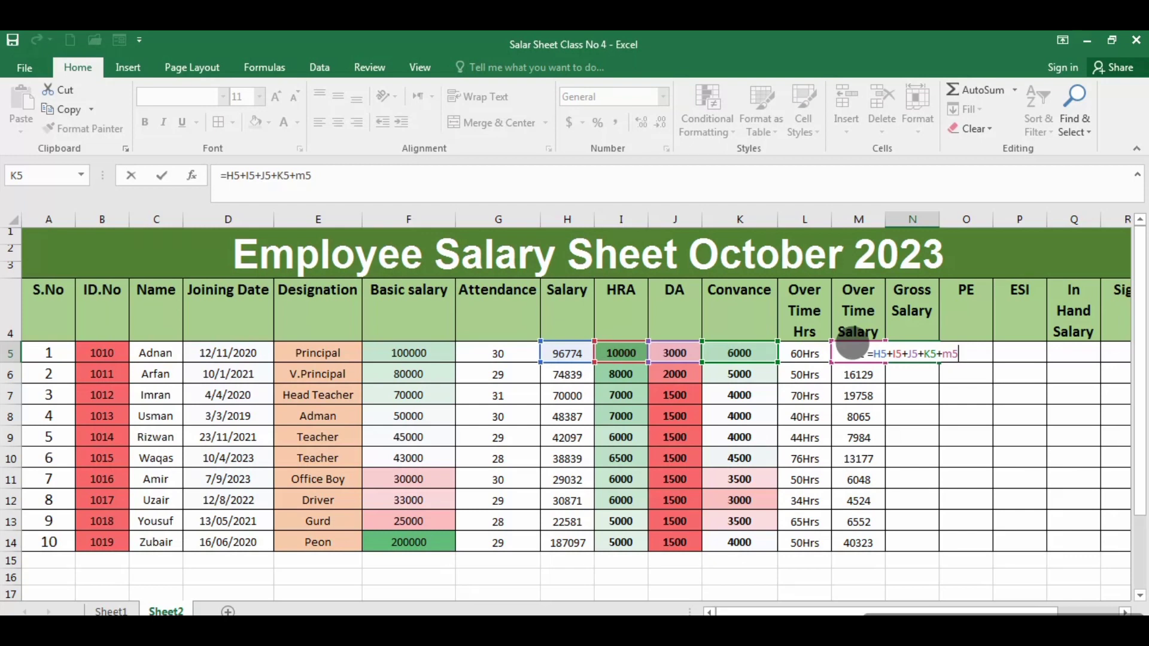
pyautogui.press('Return')
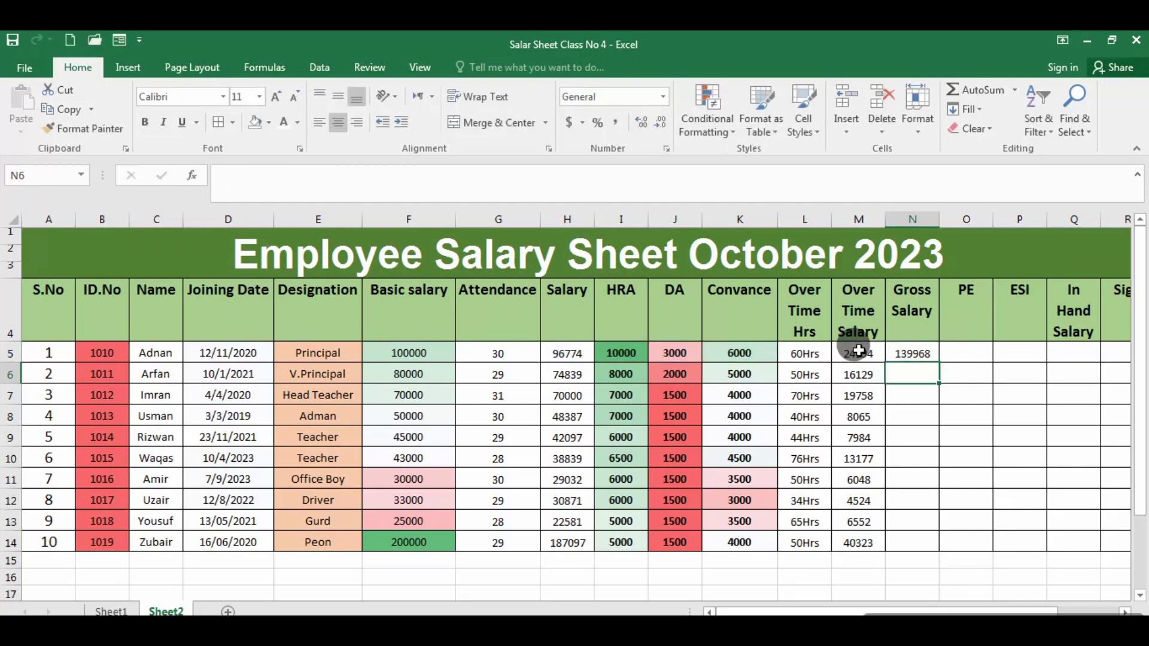
pyautogui.click(909, 352)
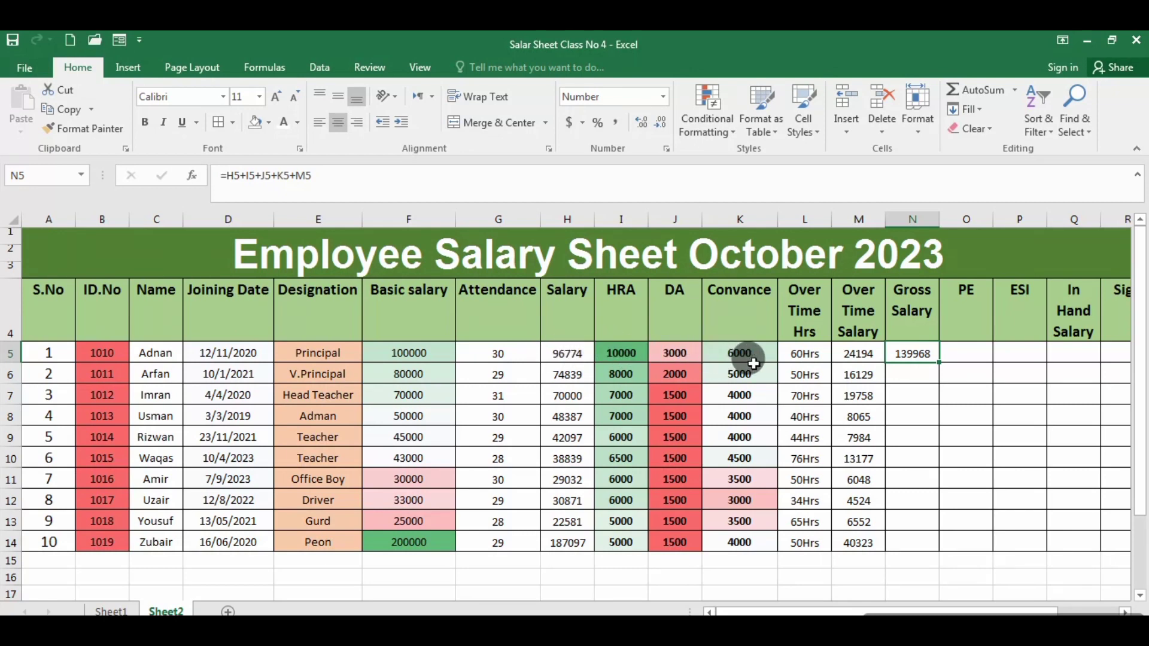
# Step: Fill the Gross Salary formula from N5 down to N14
pyautogui.doubleClick(939, 361)
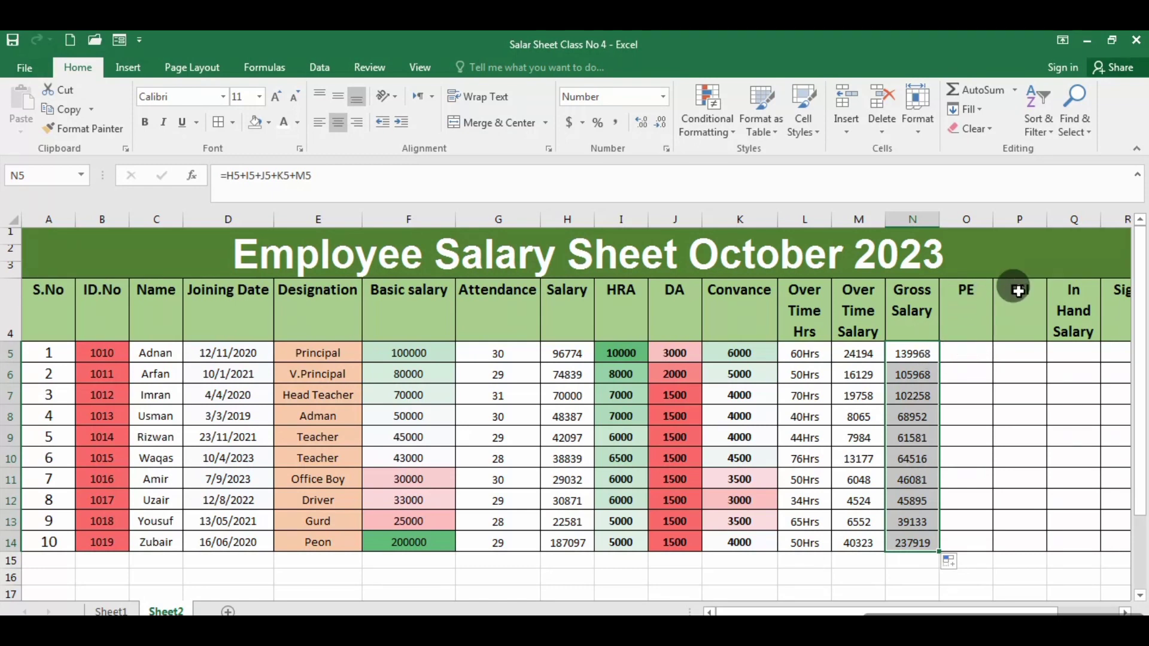
# Step: Enter the PE formula =F5*12/100 in O5 and fill it down to O14
pyautogui.press('Right')
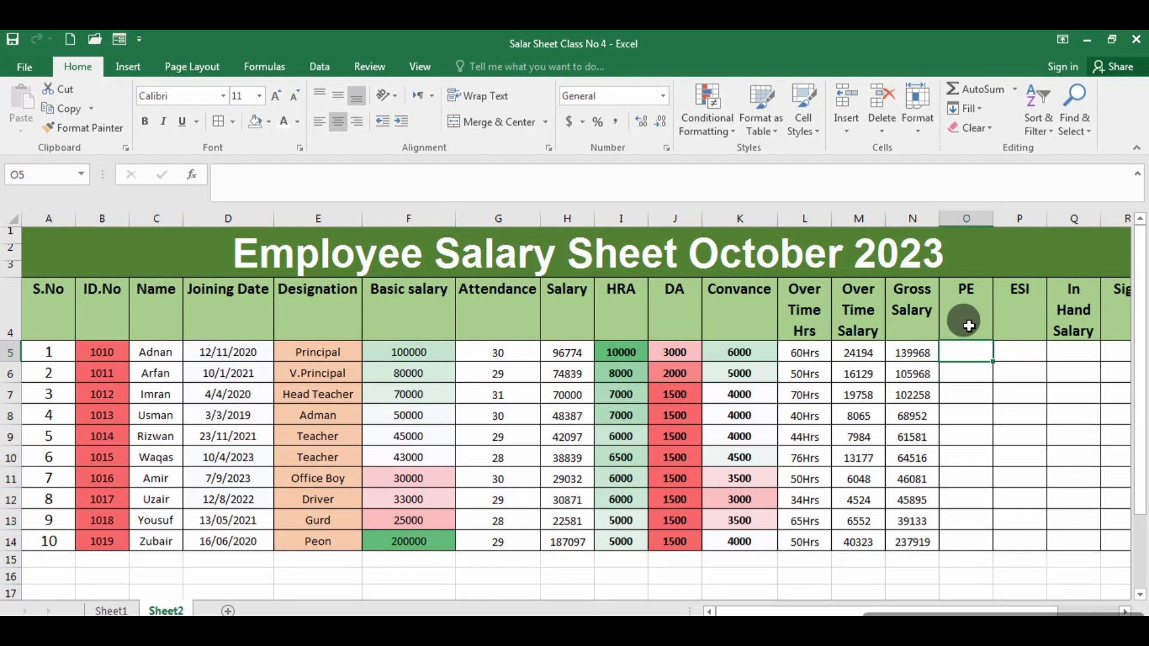
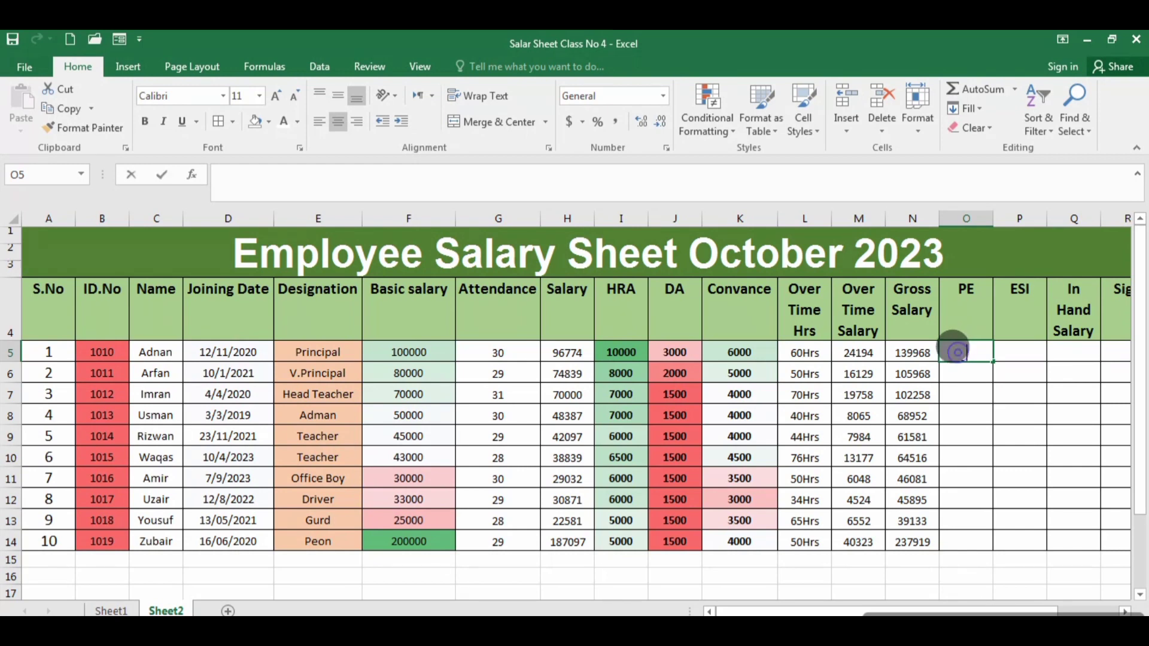
pyautogui.doubleClick(956, 351)
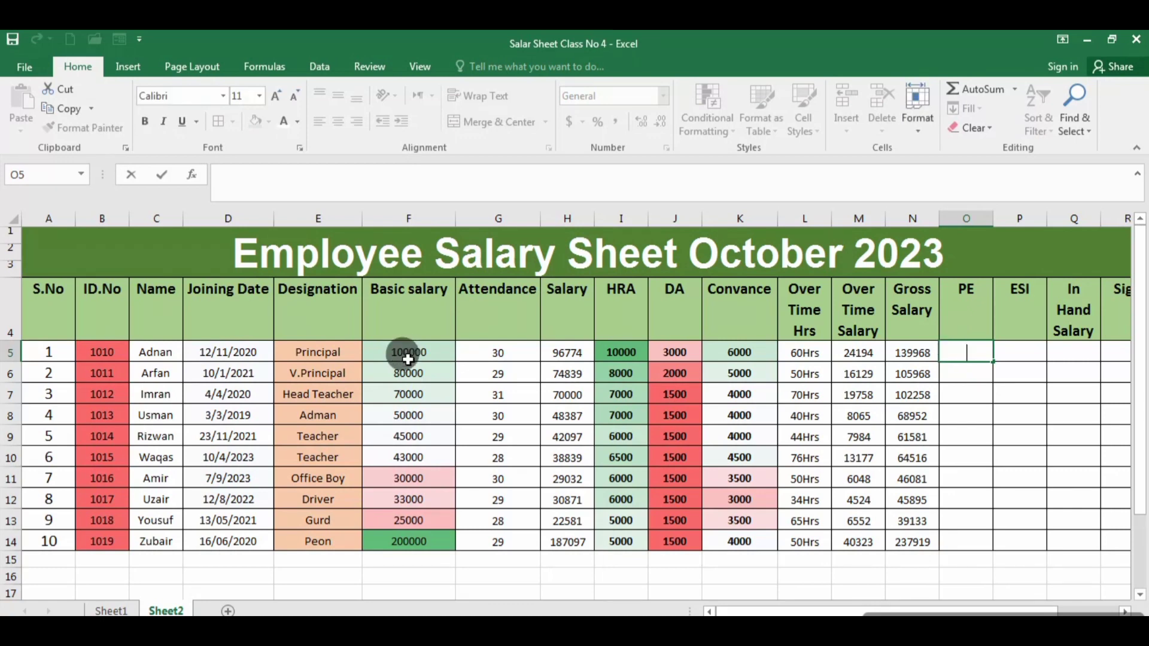
pyautogui.write('=')
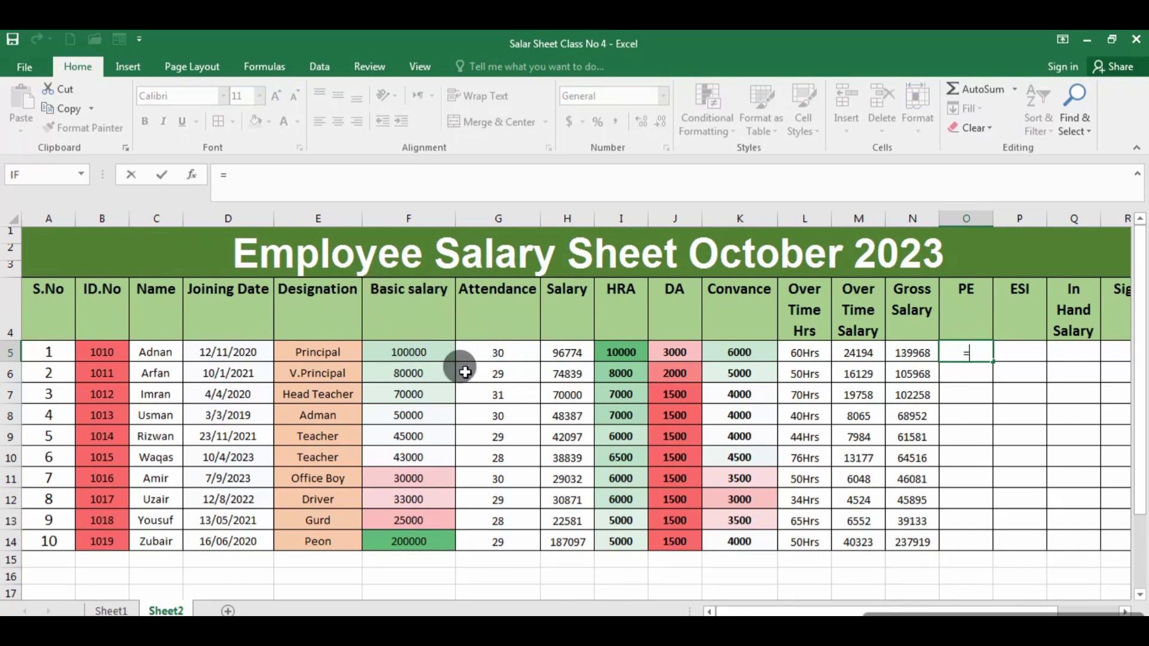
pyautogui.click(417, 355)
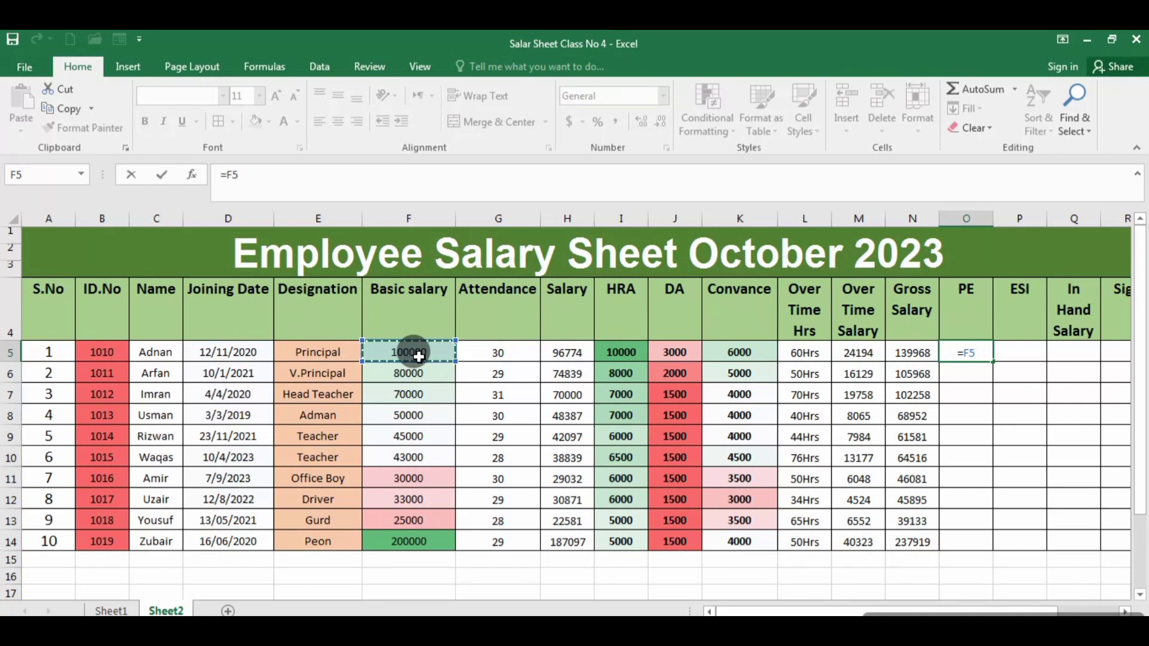
pyautogui.write('*12')
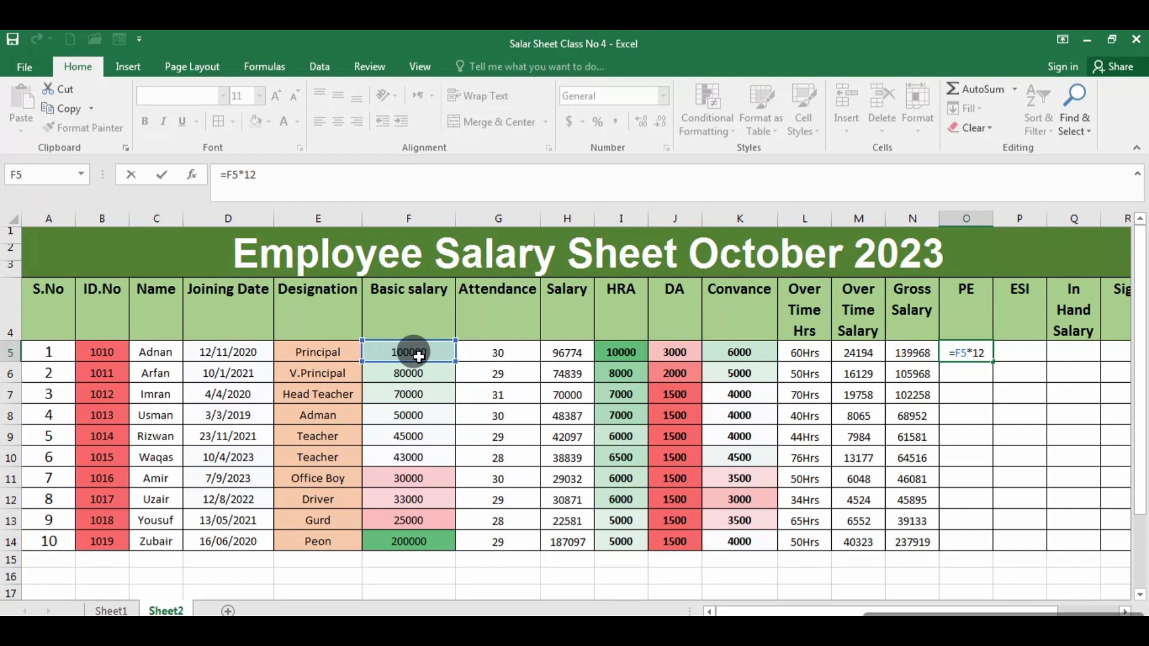
pyautogui.write('/100')
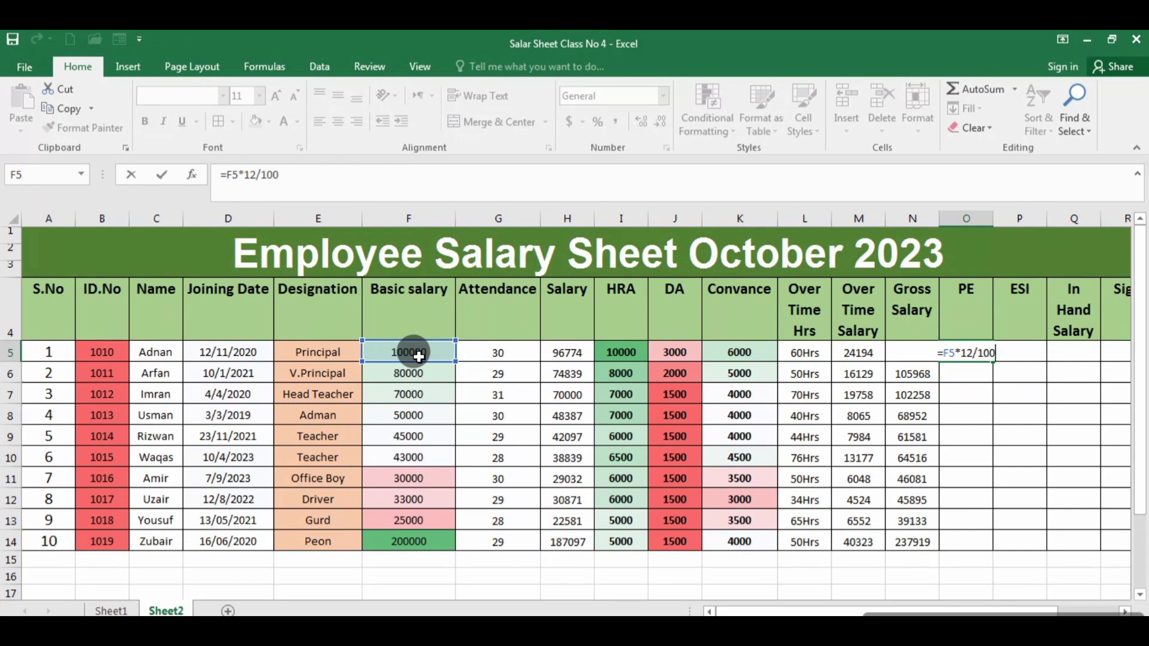
pyautogui.press('Return')
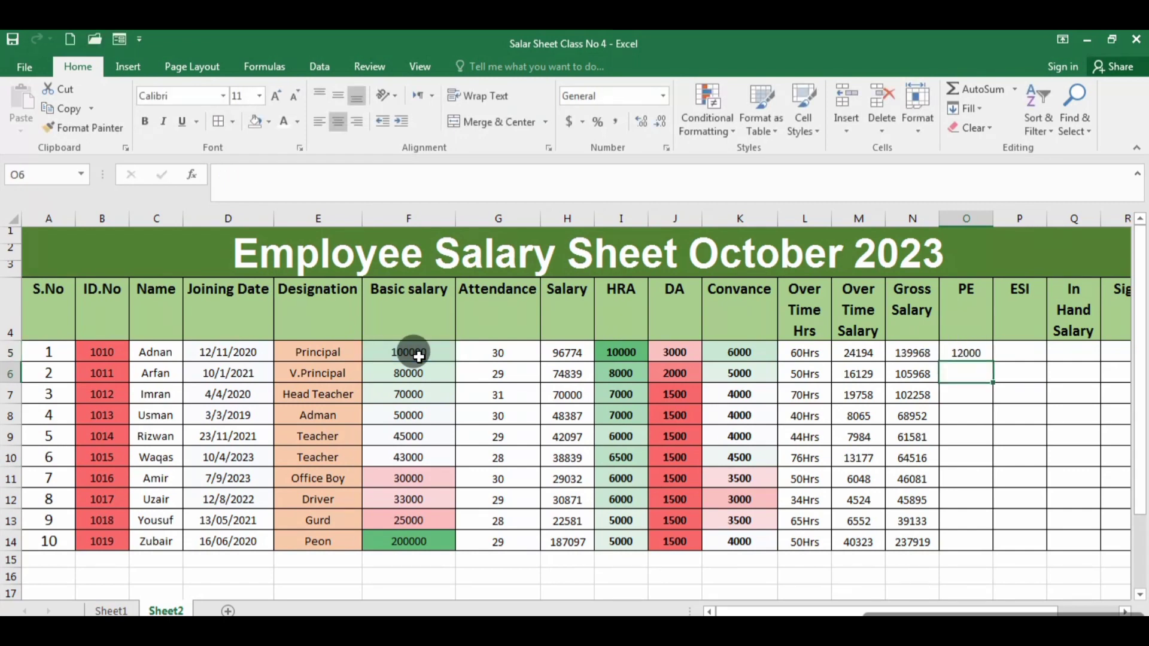
pyautogui.click(965, 353)
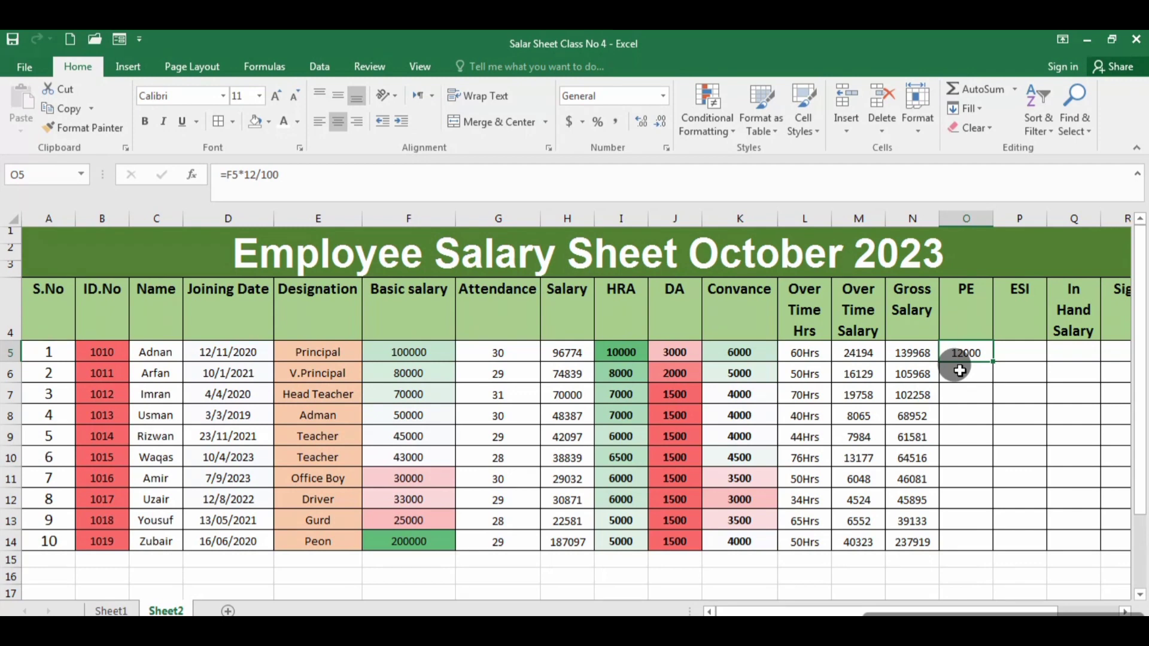
pyautogui.doubleClick(994, 361)
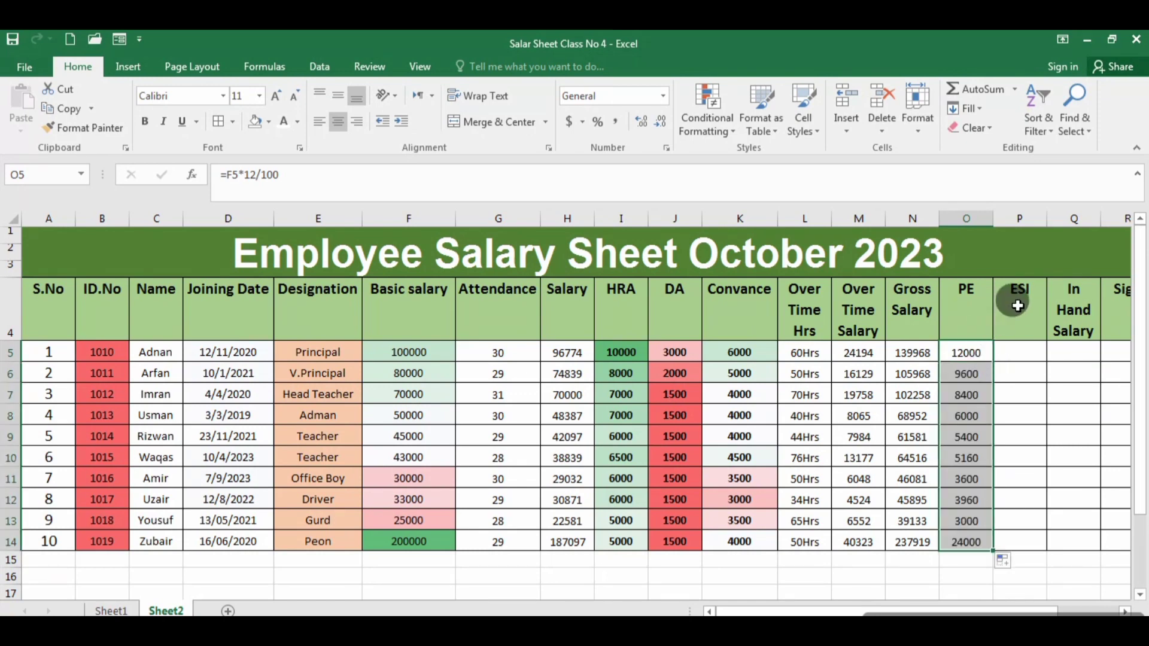
# Step: Enter the ESI formula =F5*0.75/100 in P5 and fill it down to P14
pyautogui.click(1019, 352)
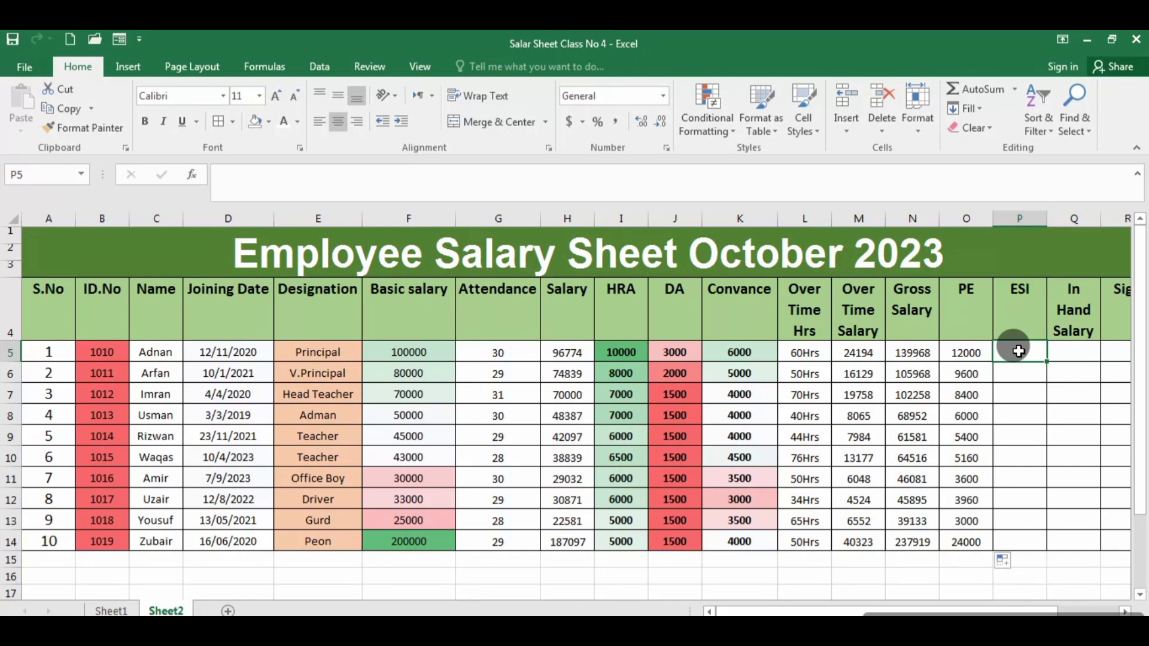
pyautogui.doubleClick(1019, 352)
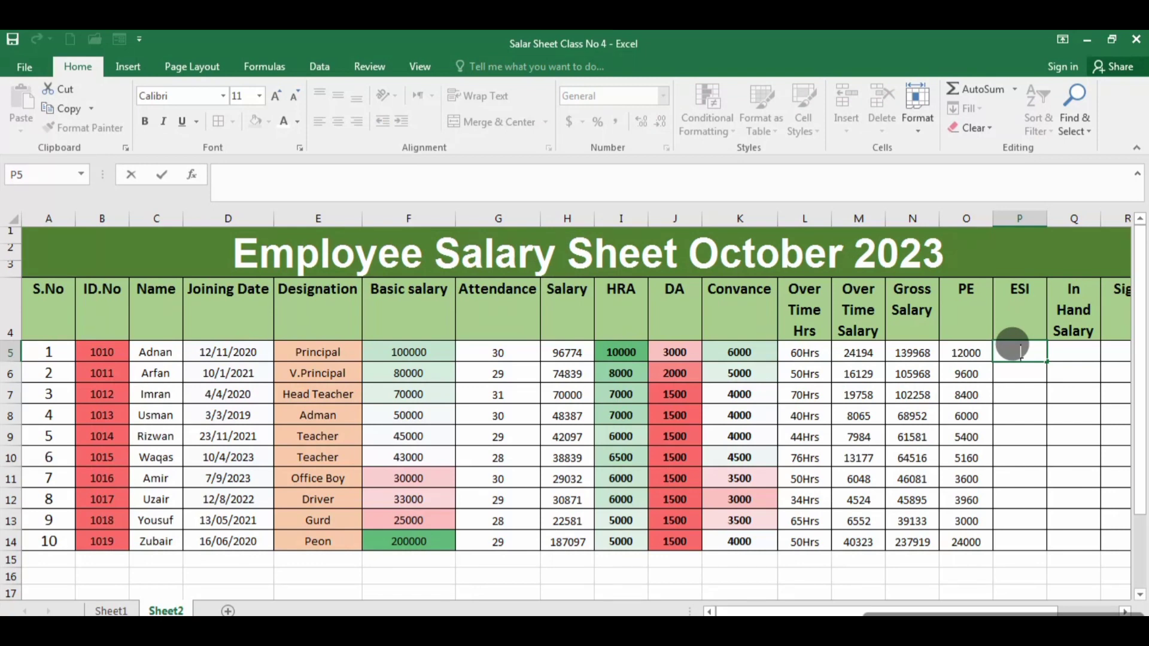
pyautogui.write('=')
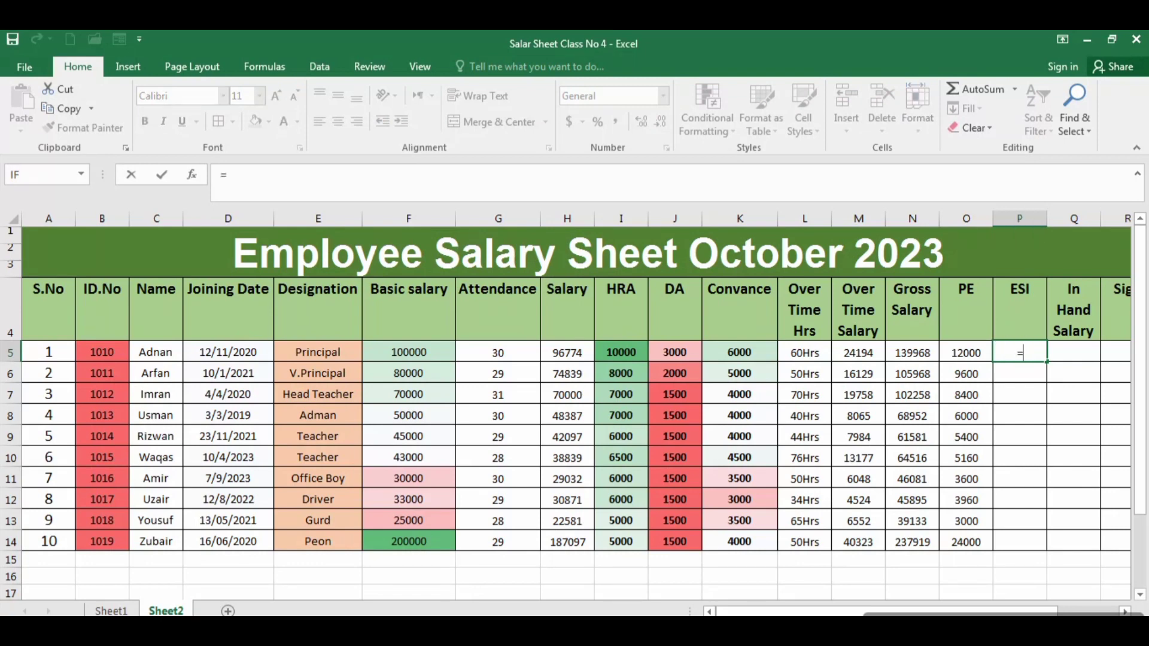
pyautogui.click(392, 356)
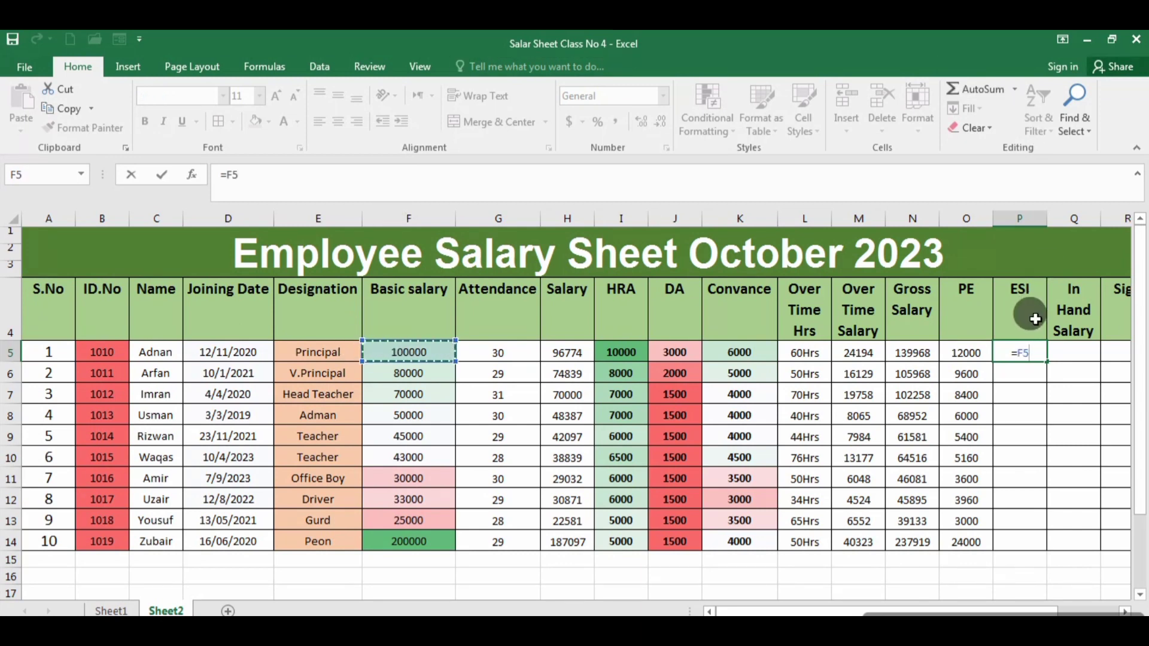
pyautogui.write('*')
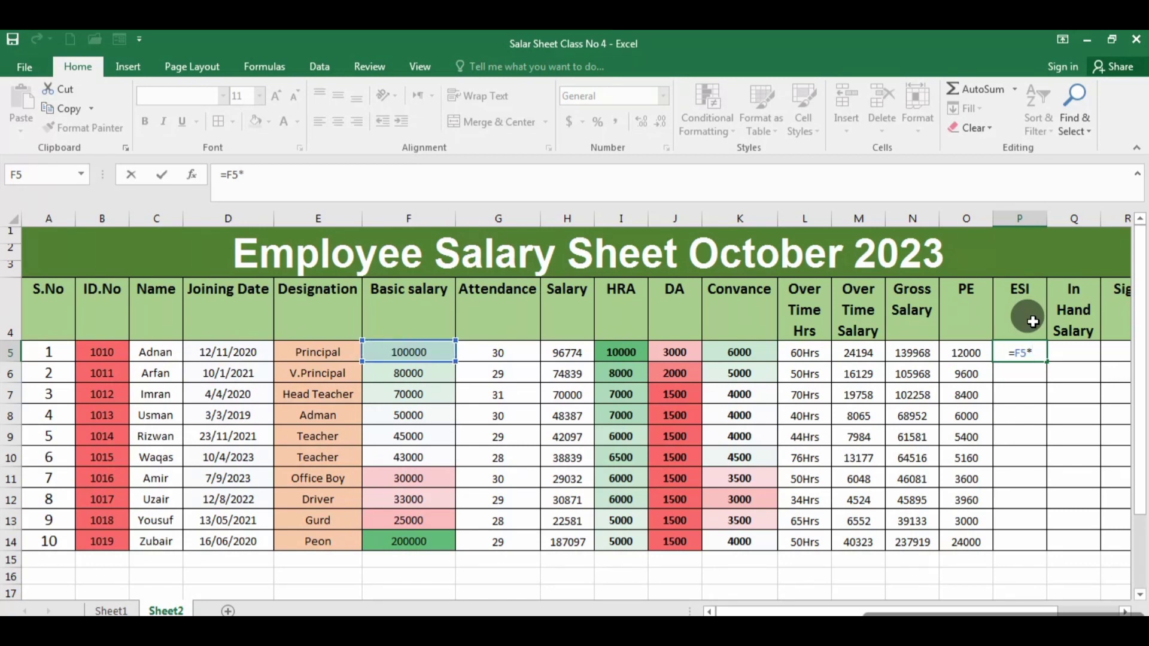
pyautogui.write('0.75/100')
pyautogui.press('Return')
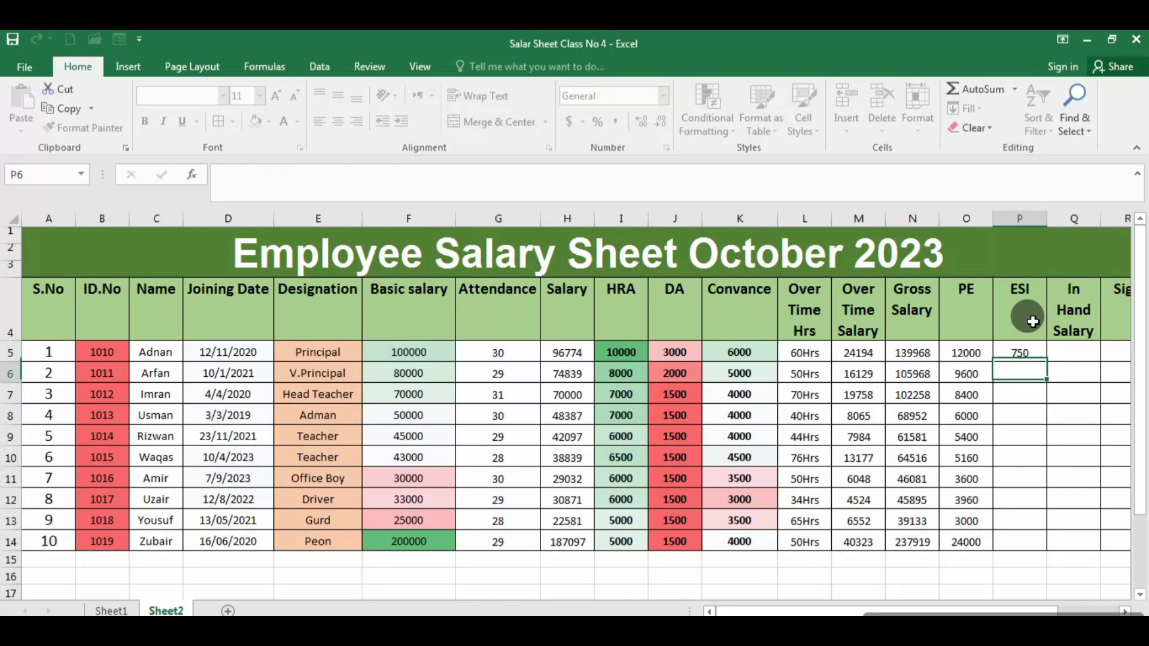
pyautogui.click(1025, 354)
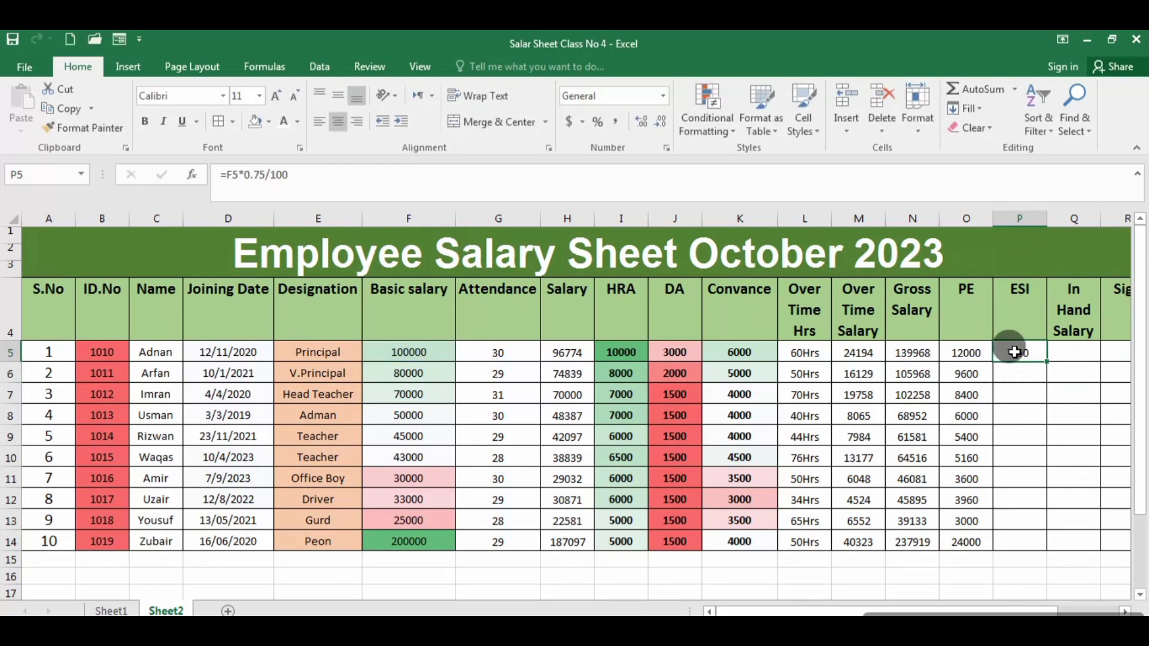
pyautogui.doubleClick(1046, 361)
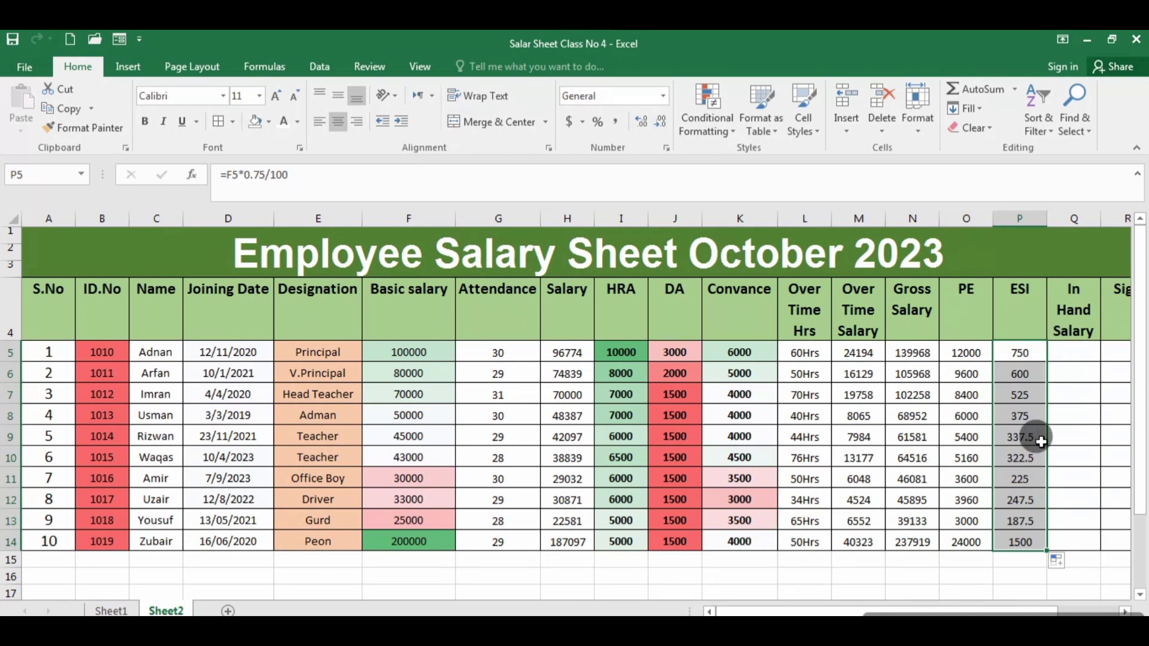
# Step: Enter the In Hand Salary formula =N5-O5-P5 in Q5 and fill it down to Q14
pyautogui.click(1081, 350)
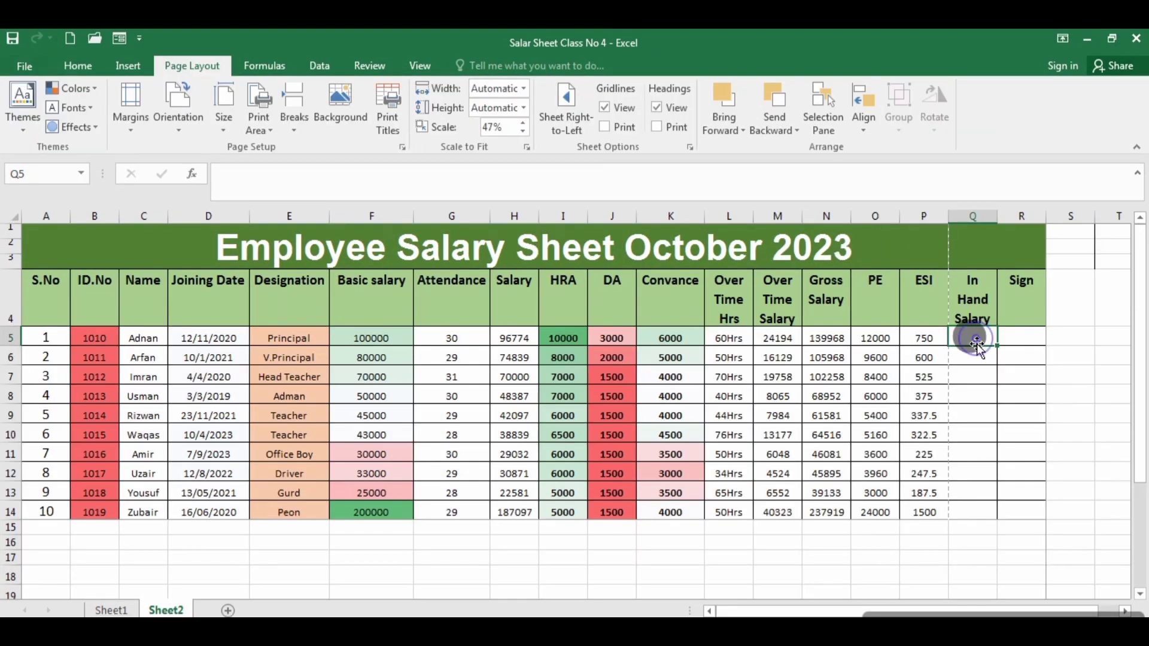
pyautogui.press('Return')
pyautogui.click(989, 338)
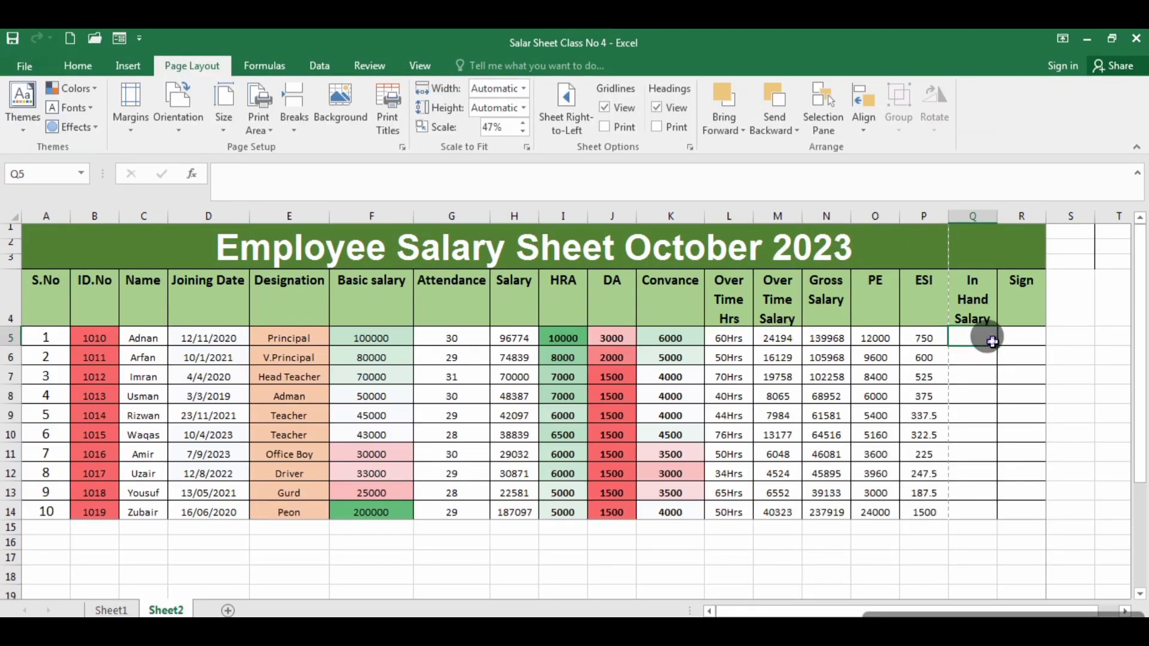
pyautogui.doubleClick(986, 336)
pyautogui.write('=')
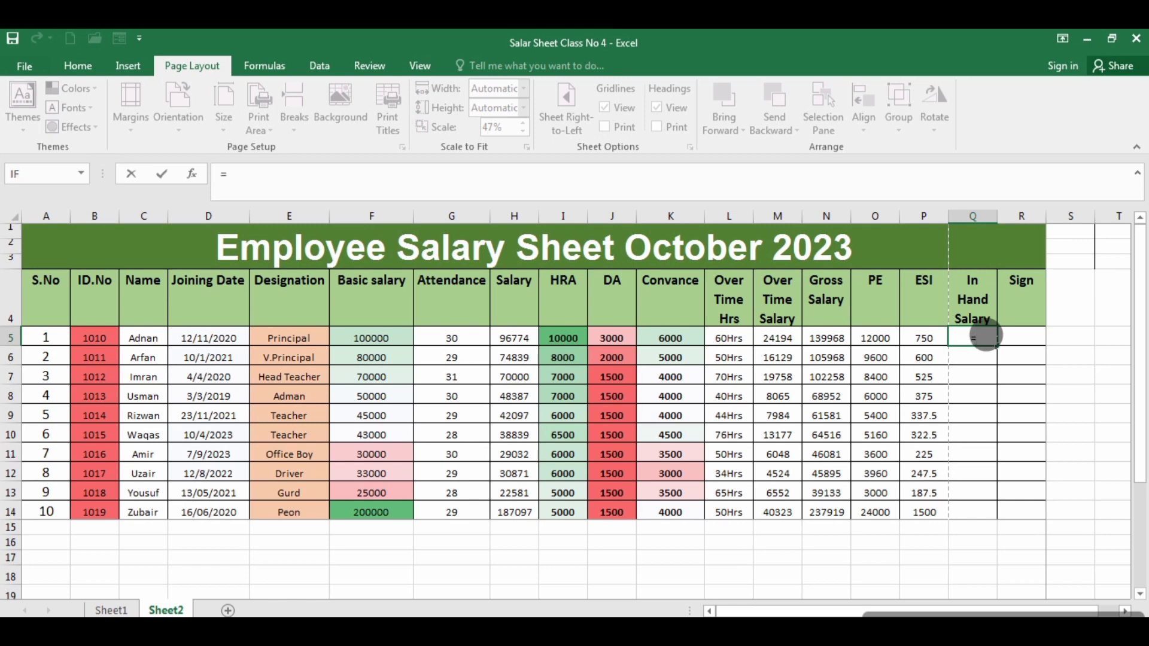
pyautogui.click(821, 334)
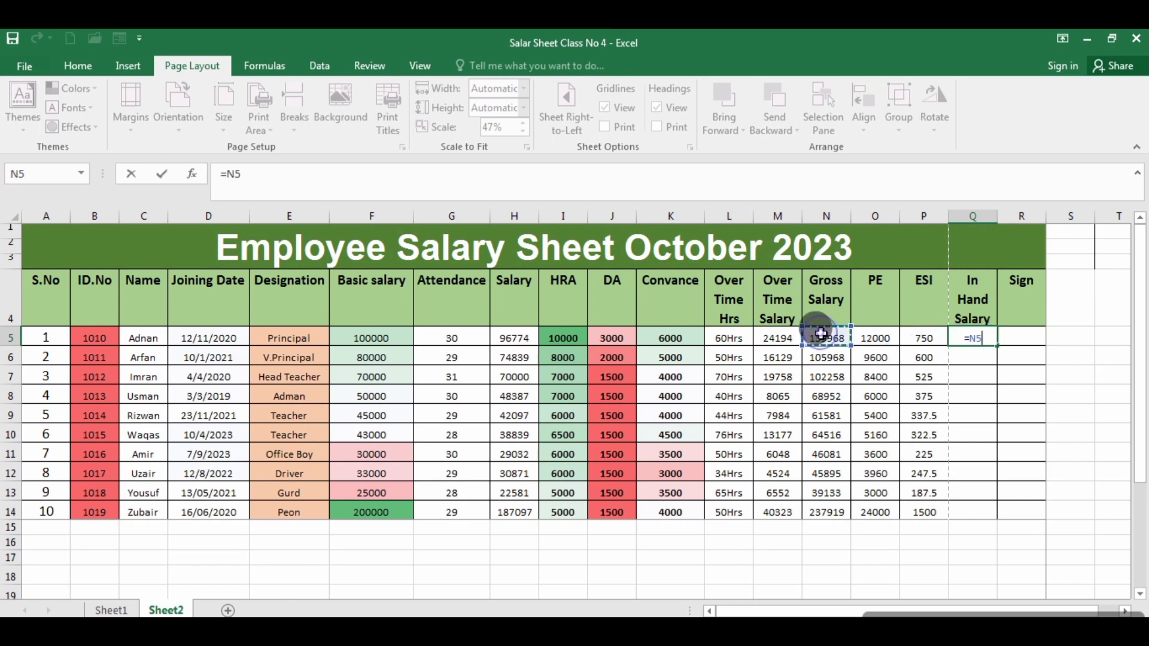
pyautogui.write('-')
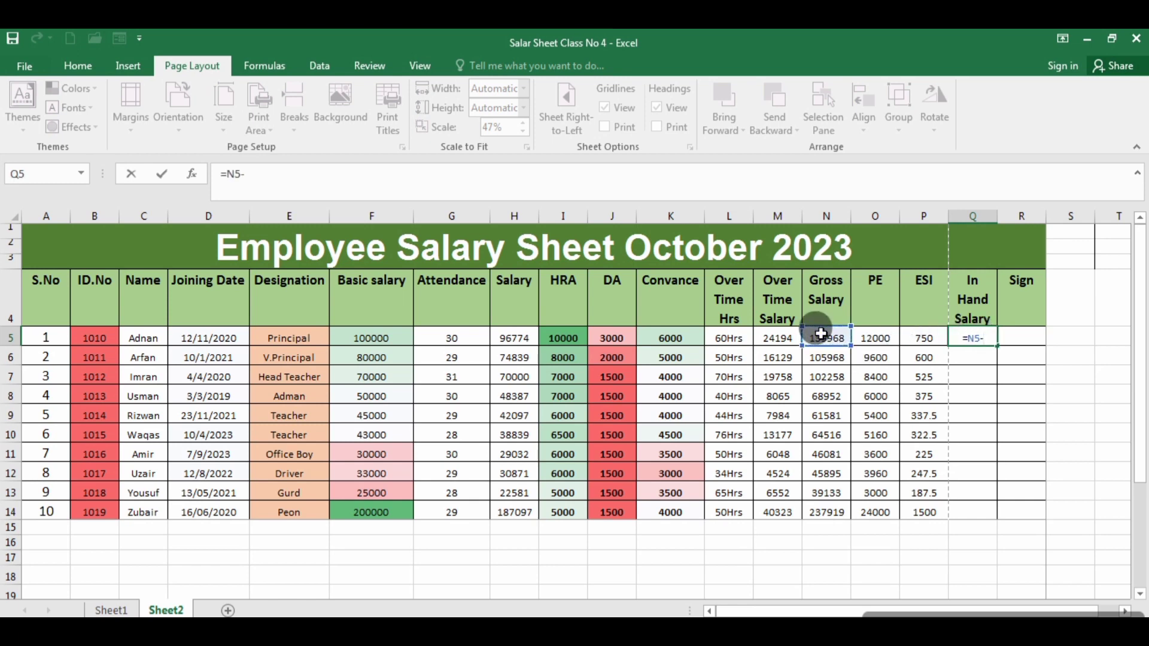
pyautogui.click(877, 336)
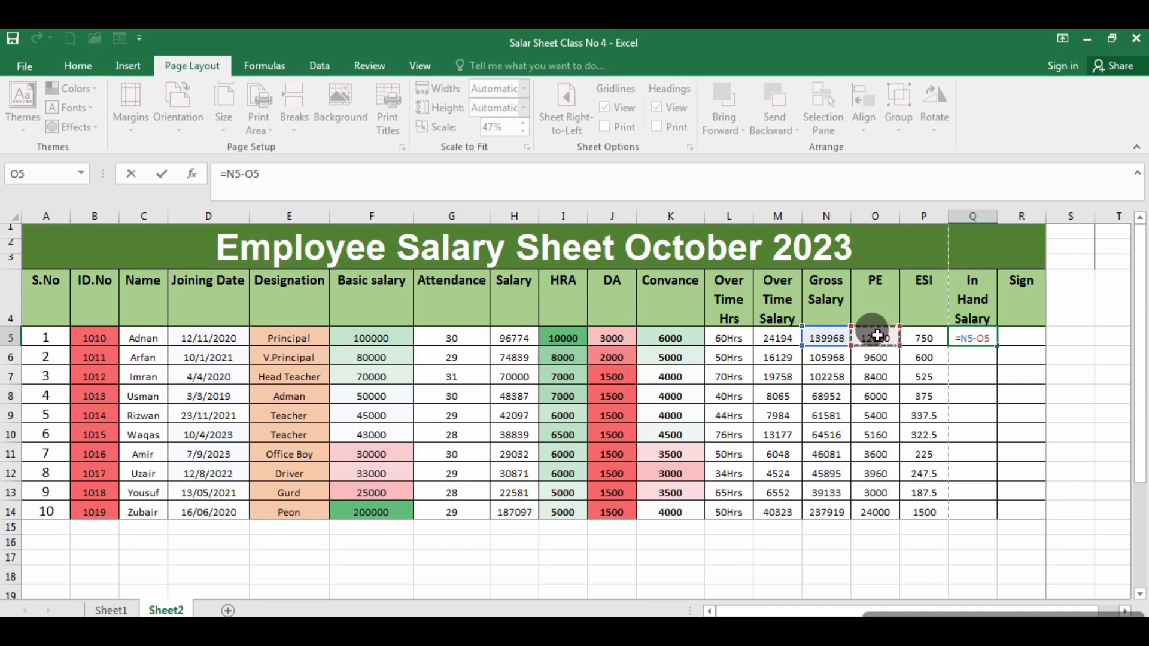
pyautogui.write('-')
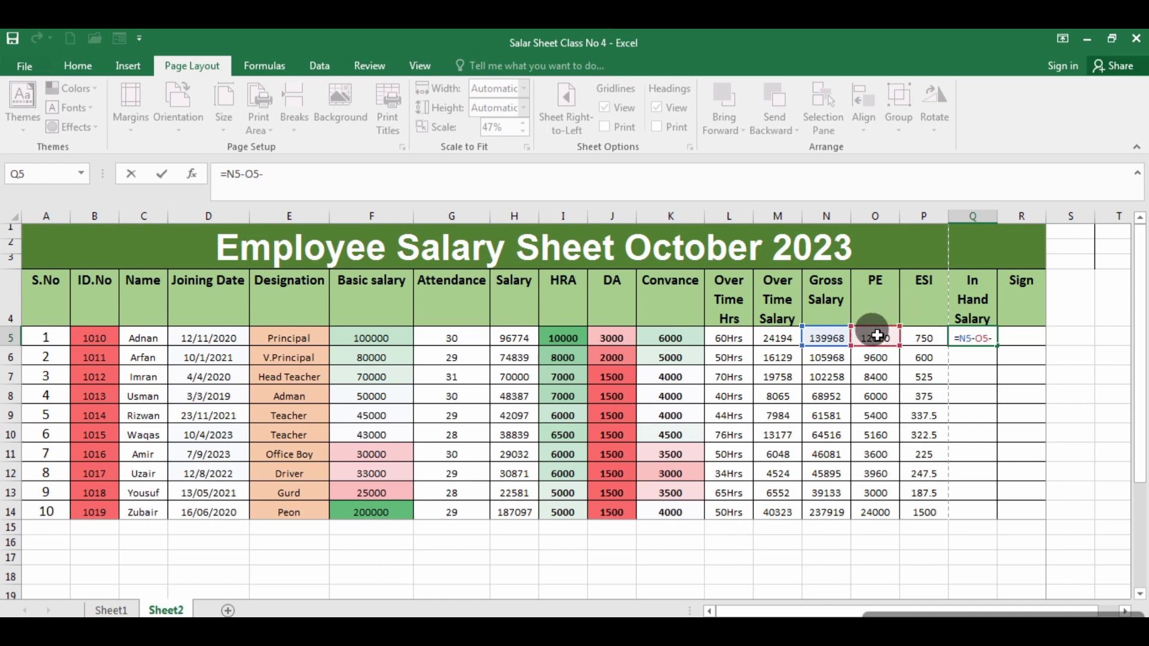
pyautogui.click(925, 336)
pyautogui.press('Return')
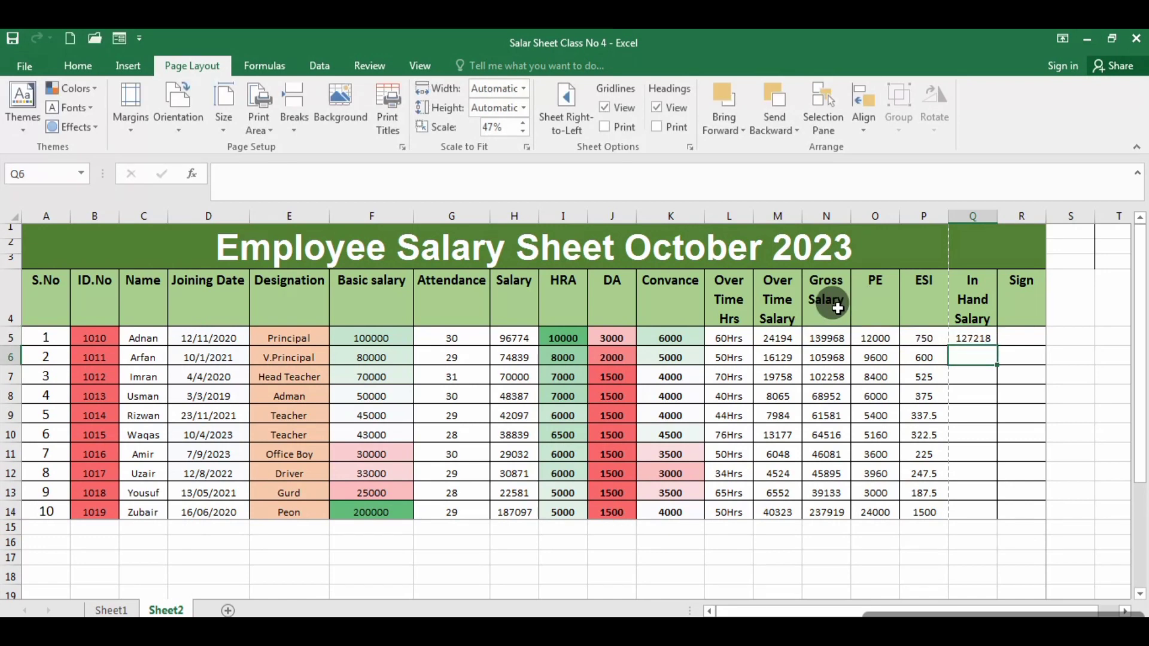
pyautogui.click(975, 337)
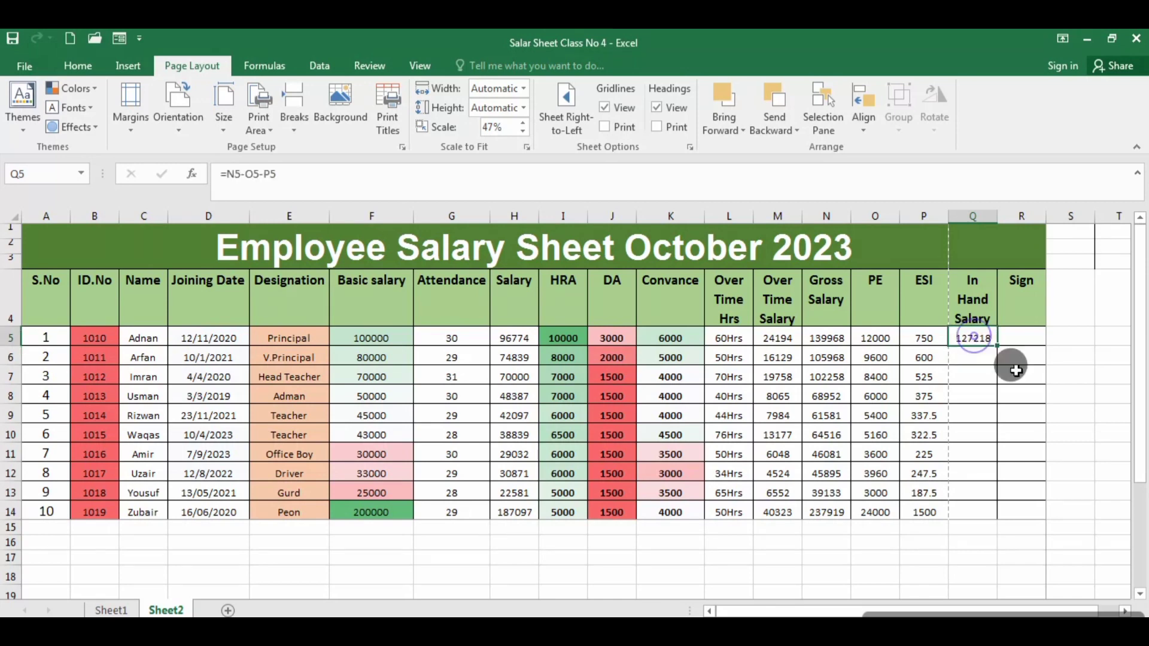
pyautogui.doubleClick(996, 346)
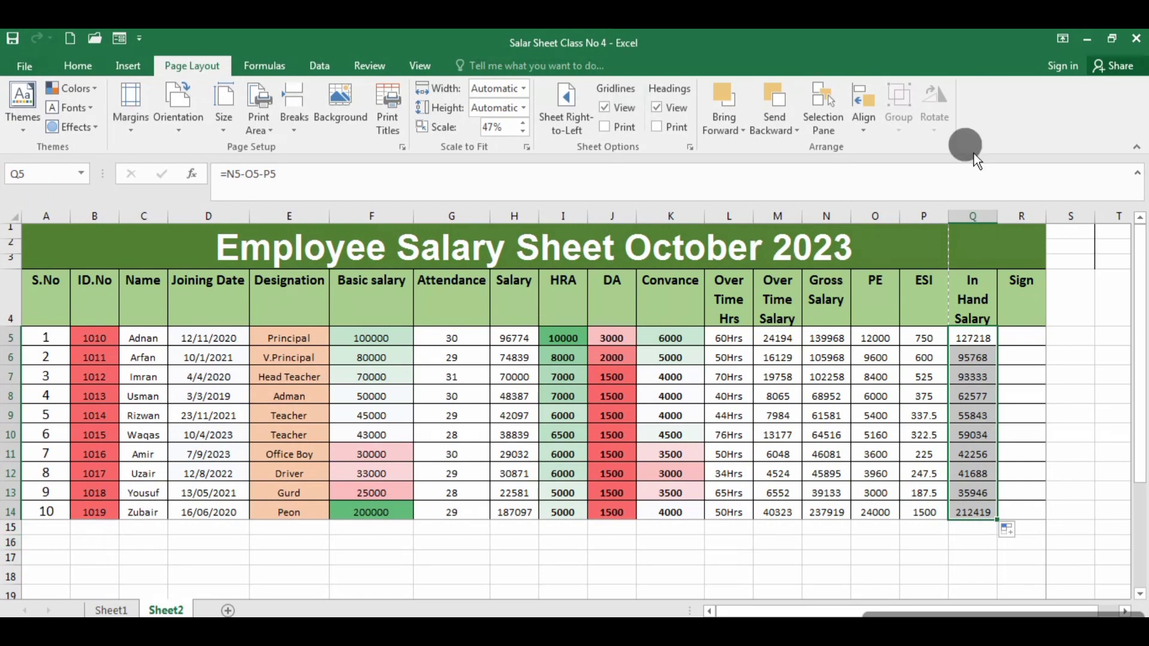
# Step: Examine the salary sheet's print preview and the available paper sizes, keeping the Executive size
pyautogui.click(18, 71)
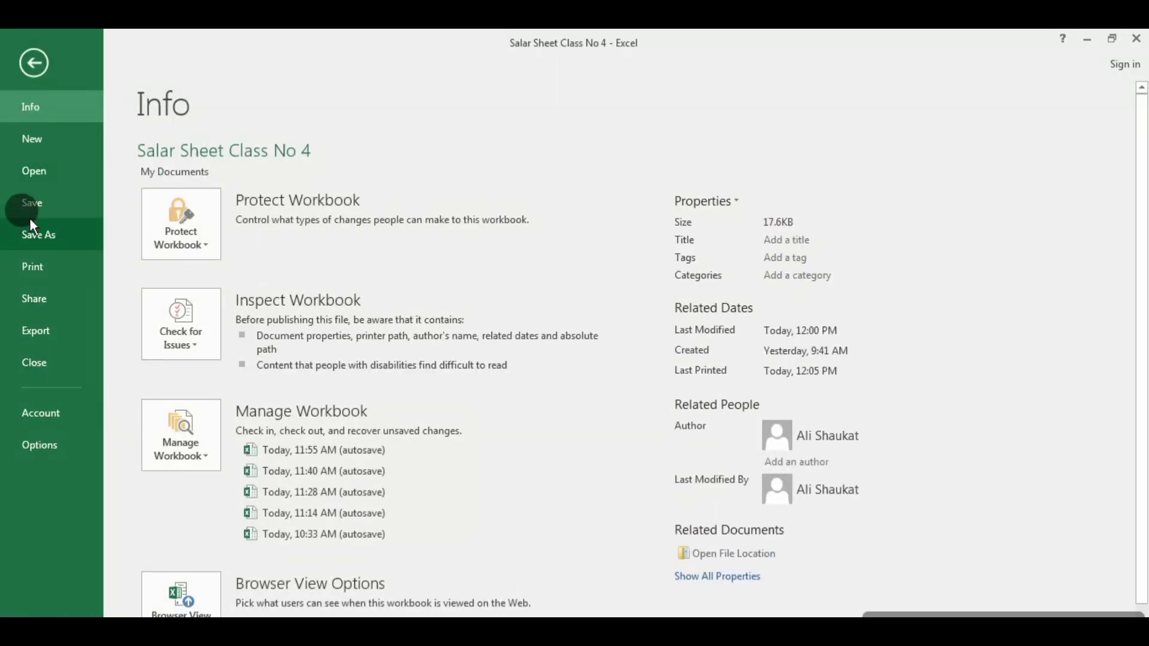
pyautogui.click(33, 265)
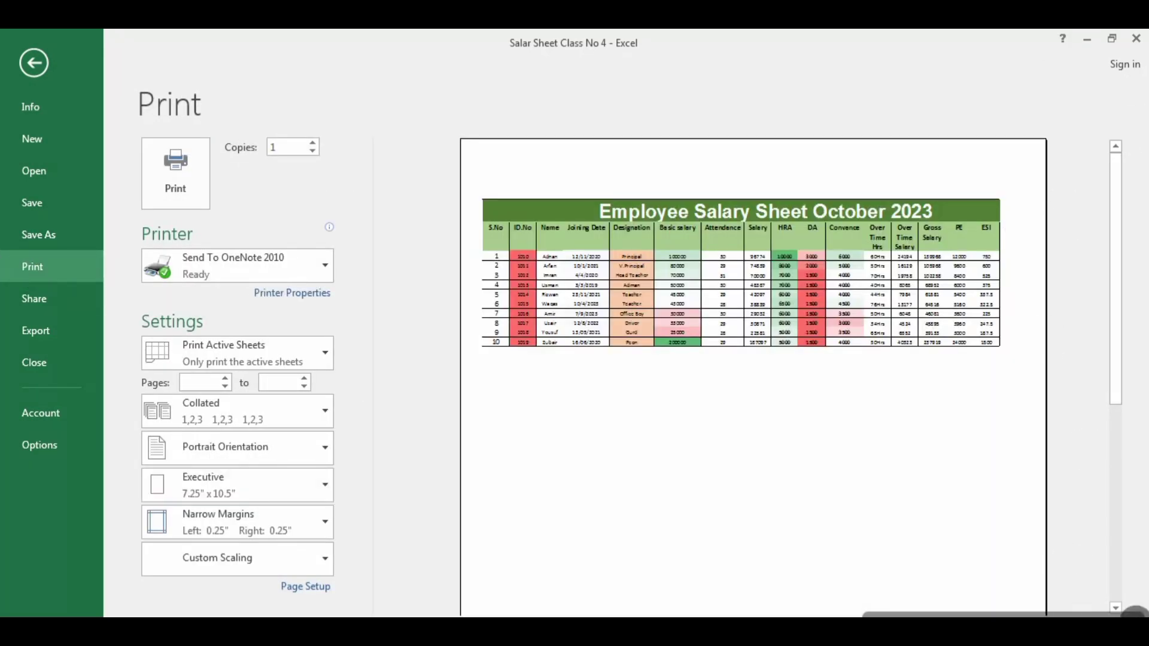
pyautogui.click(1126, 616)
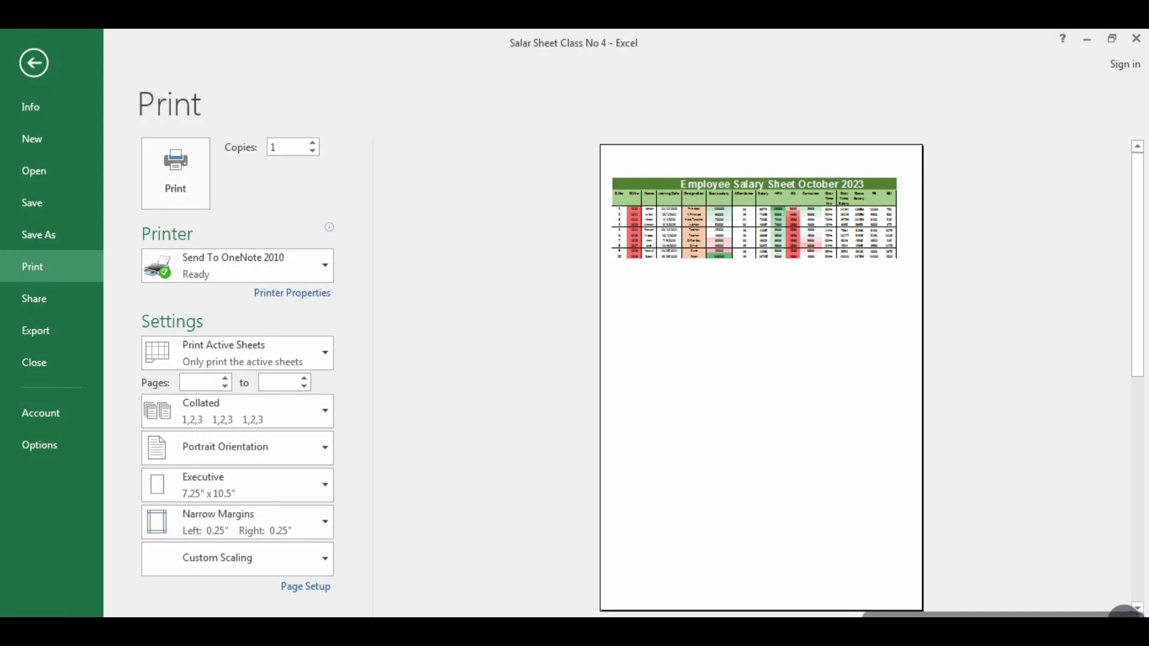
pyautogui.click(1125, 616)
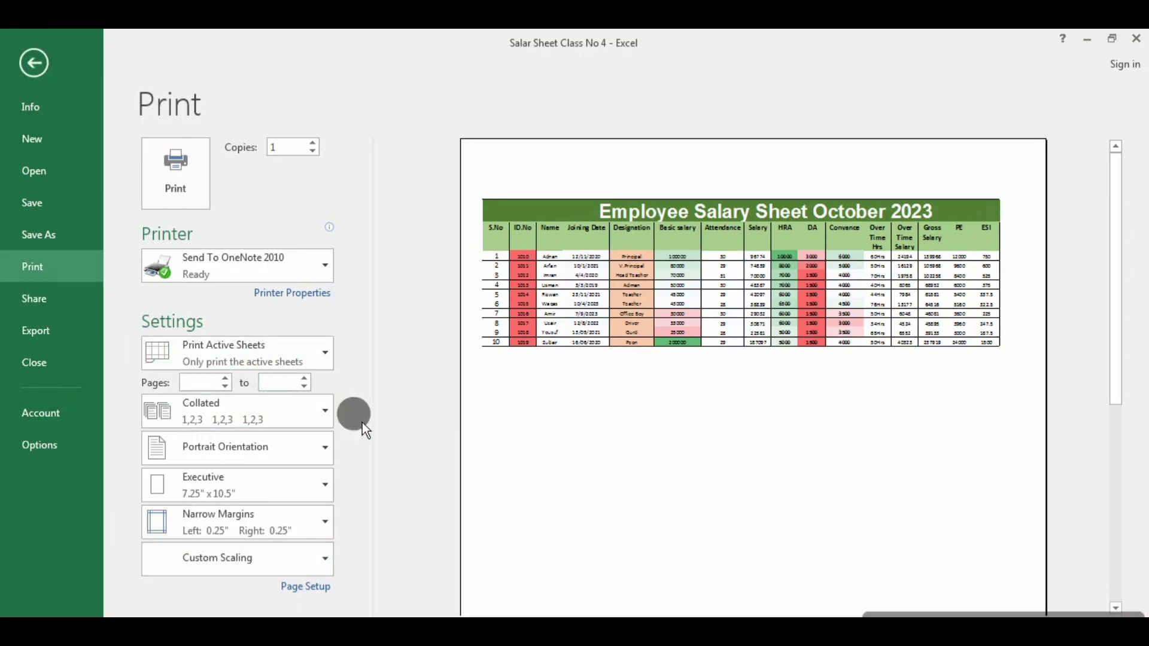
pyautogui.click(321, 491)
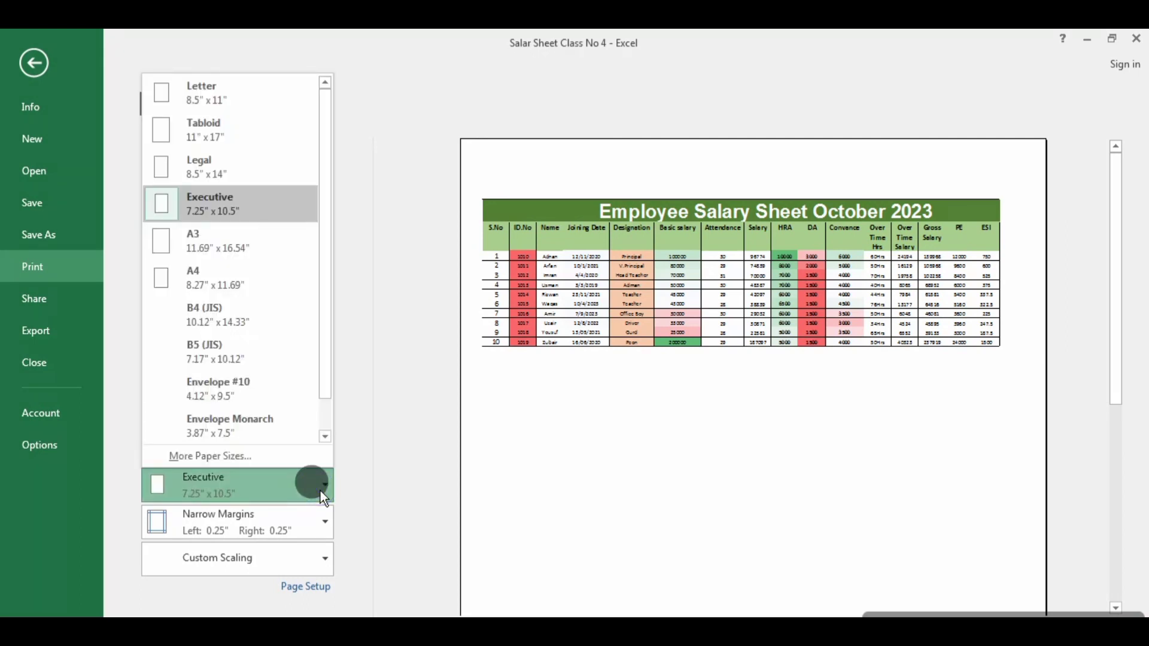
pyautogui.click(395, 455)
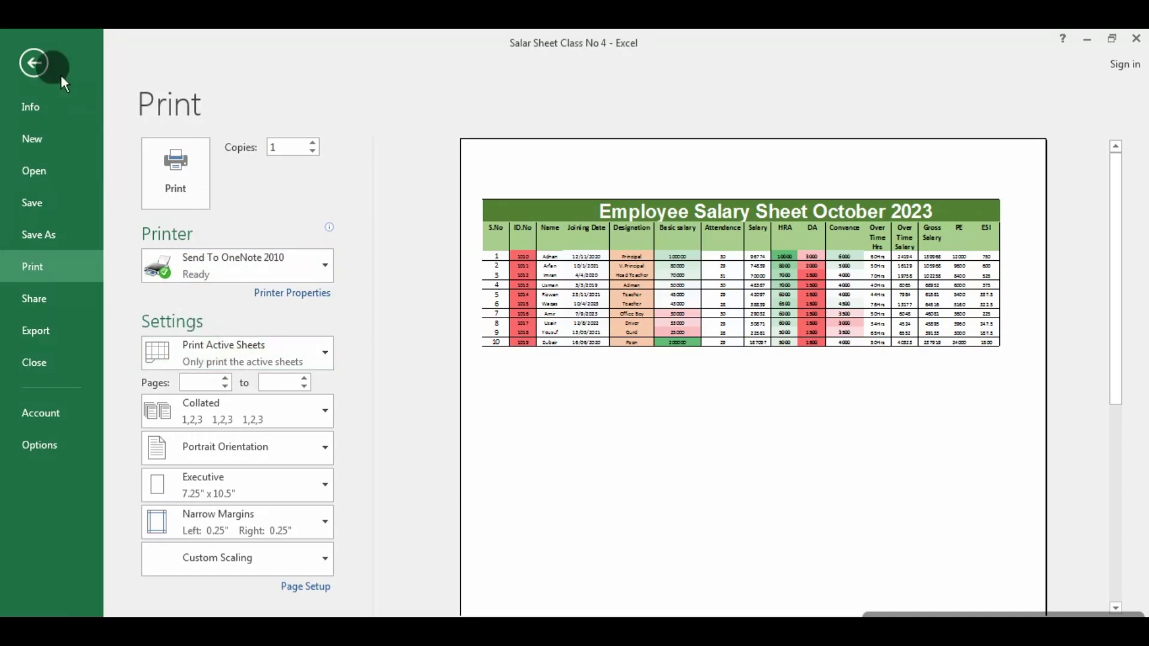
# Step: Extend page 1 in Page Break Preview to include the In Hand Salary and Sign columns, and return to Normal view
pyautogui.click(27, 67)
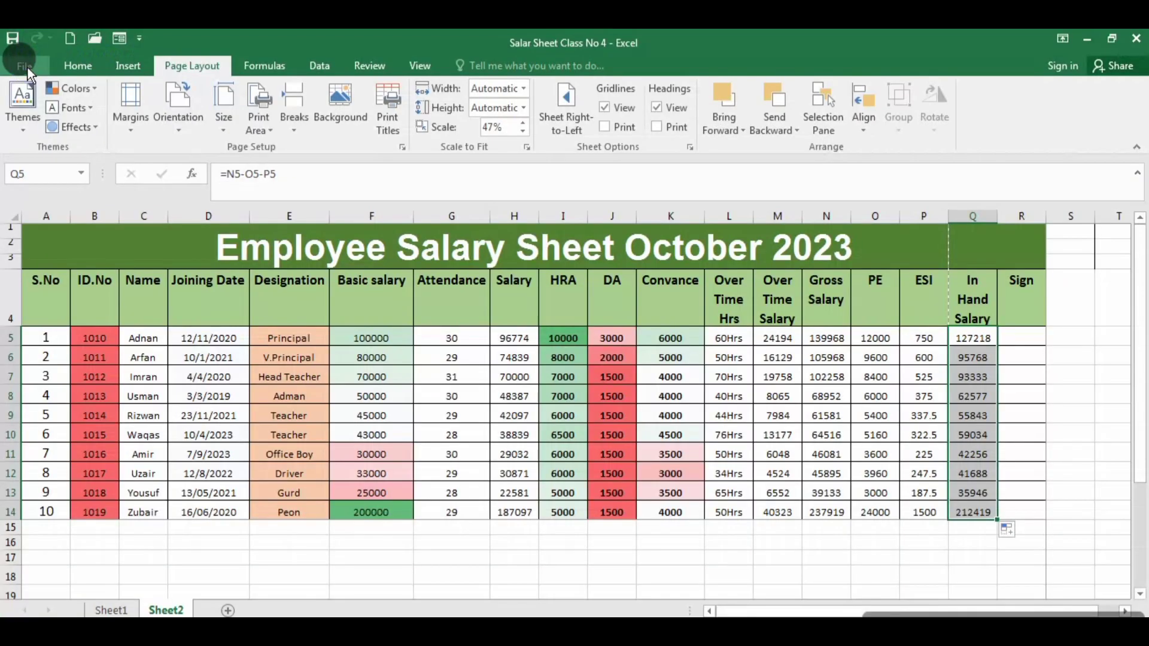
pyautogui.click(421, 67)
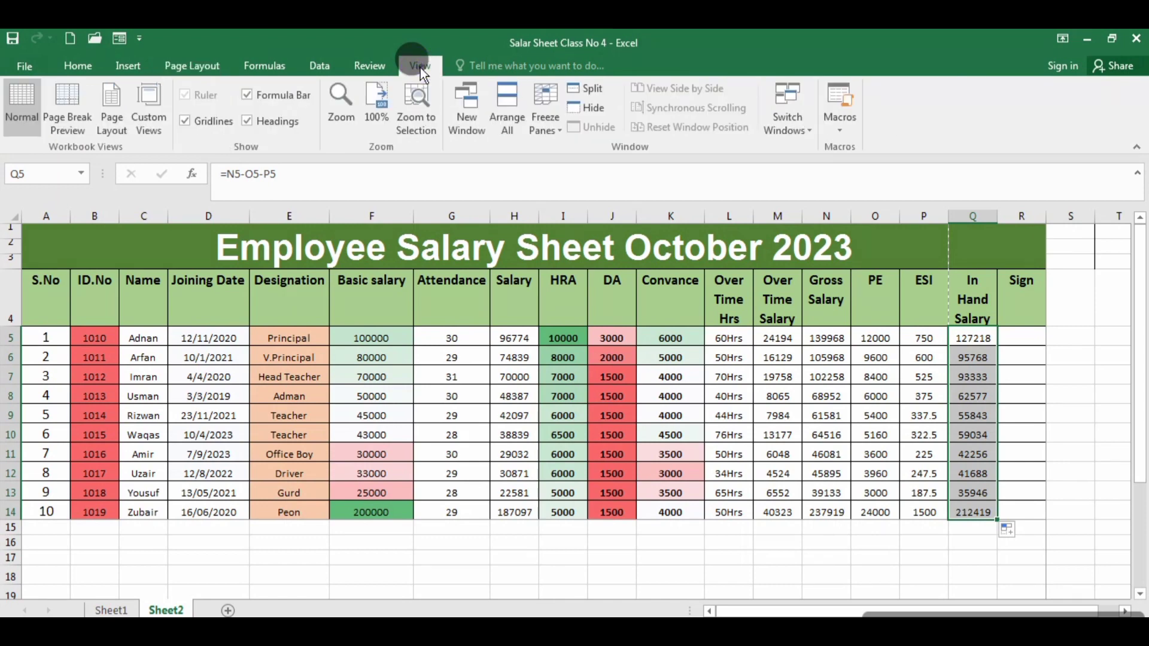
pyautogui.click(48, 102)
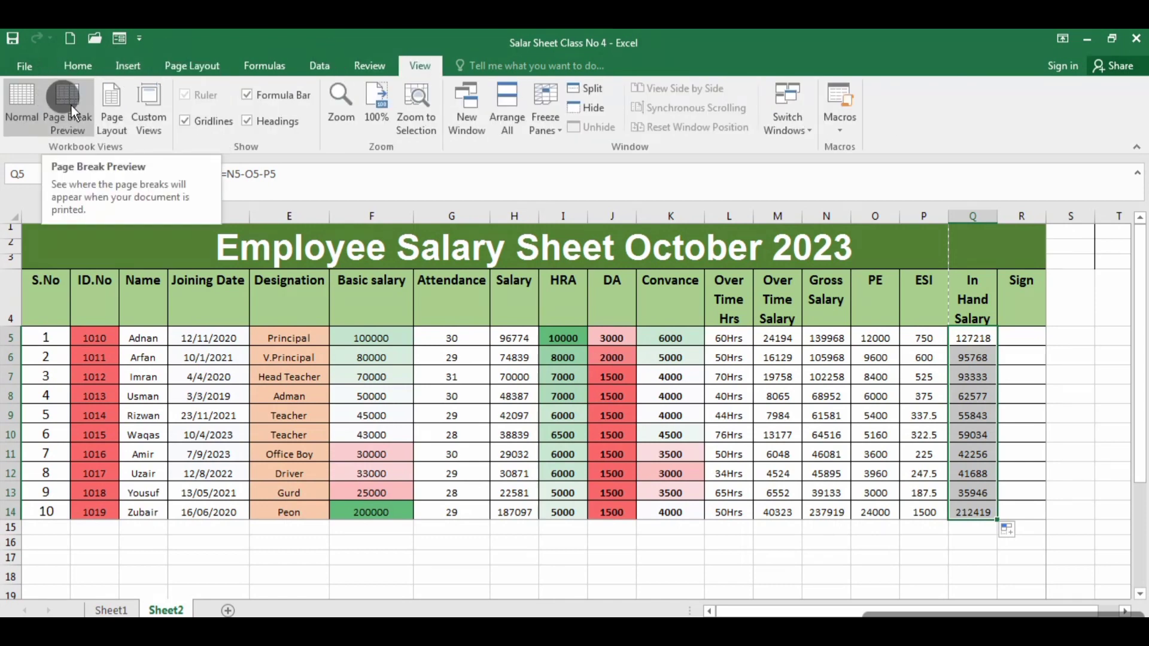
pyautogui.click(70, 106)
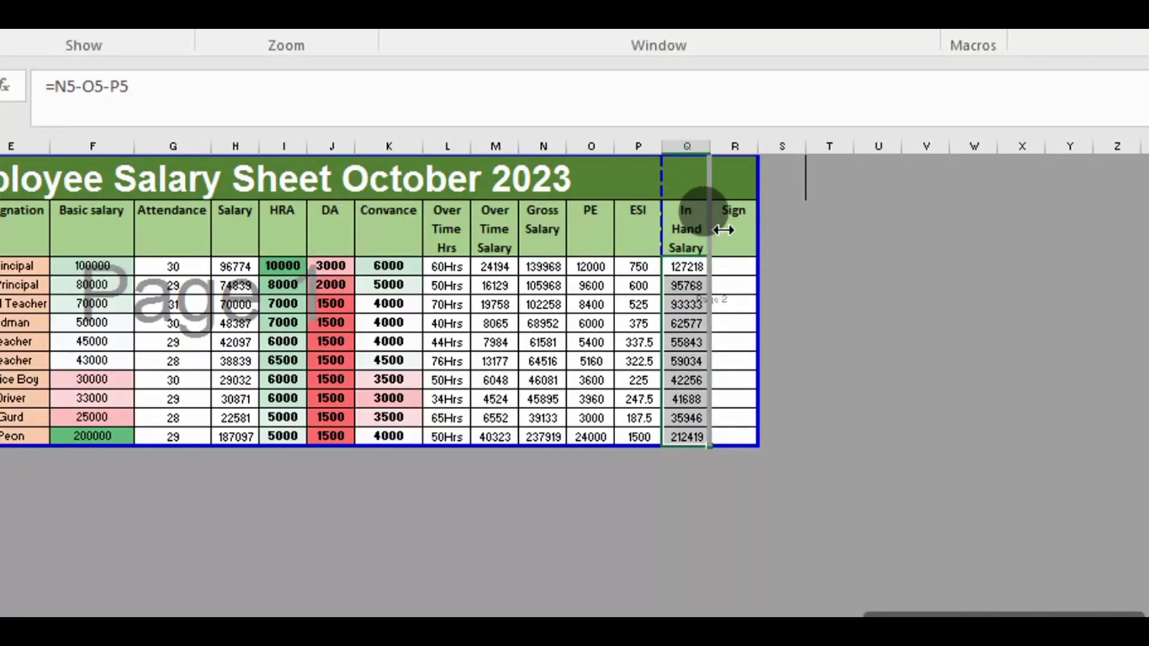
pyautogui.moveTo(662, 235); pyautogui.dragTo(749, 238)
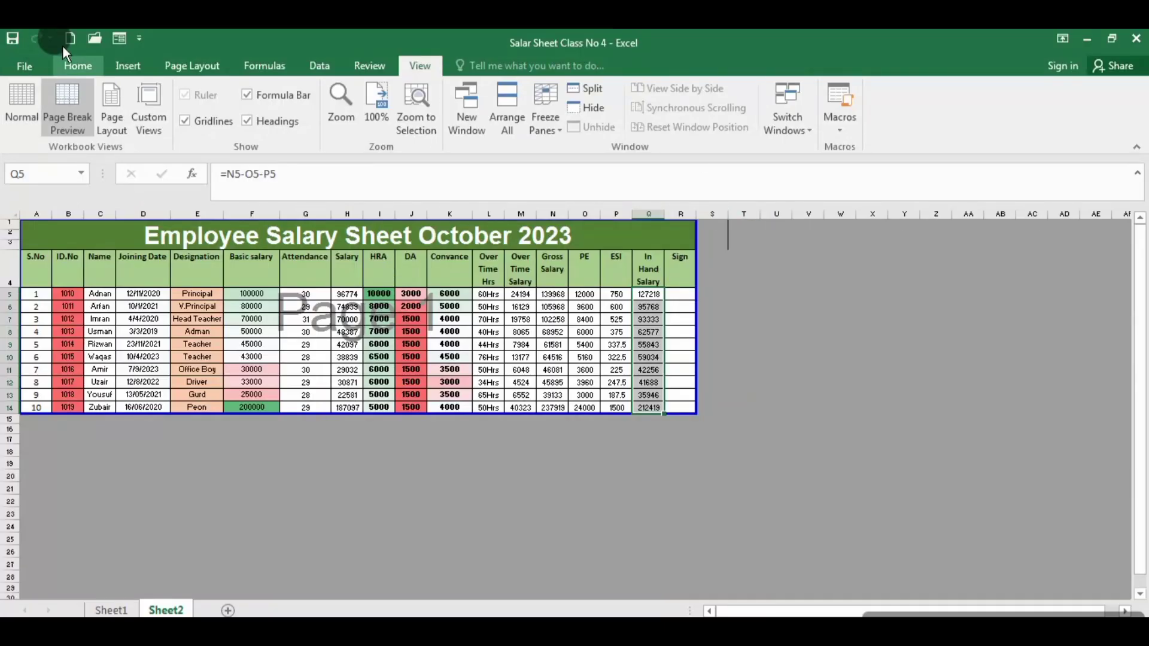
pyautogui.click(15, 106)
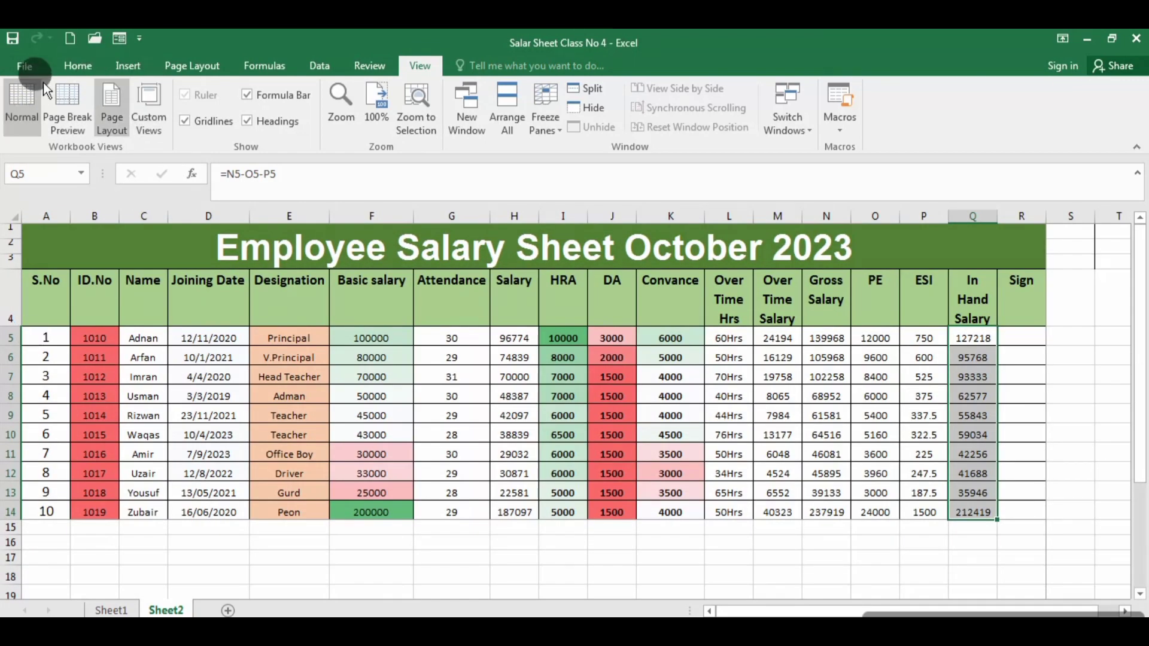
# Step: Set the print paper size of the salary sheet to A4
pyautogui.click(18, 59)
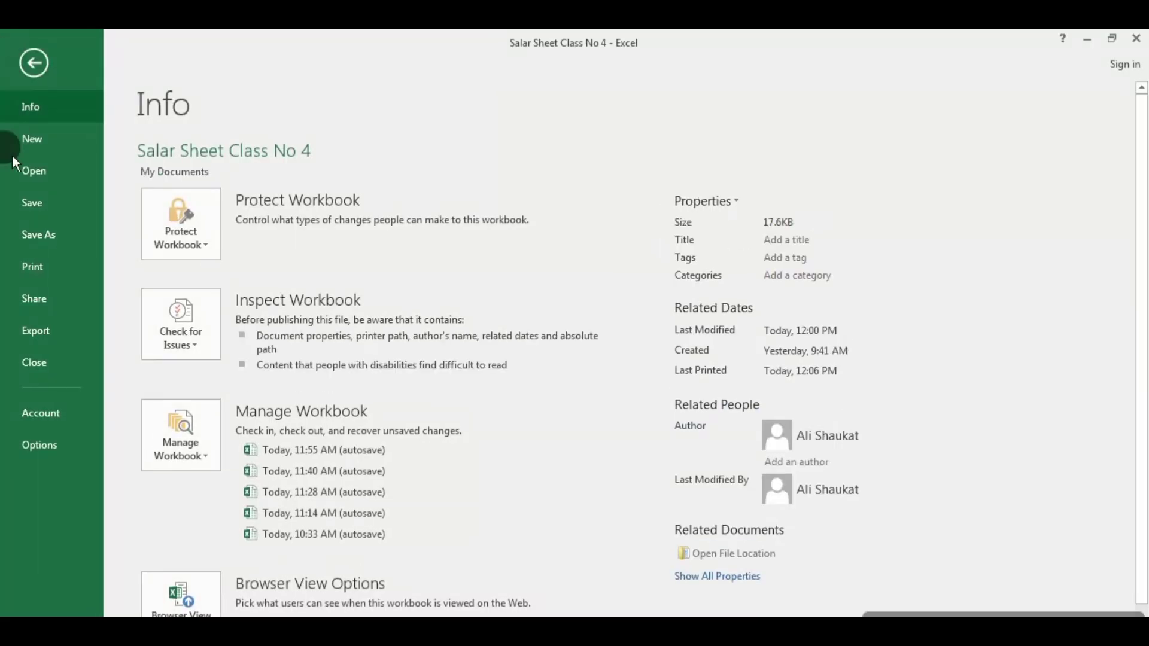
pyautogui.click(46, 268)
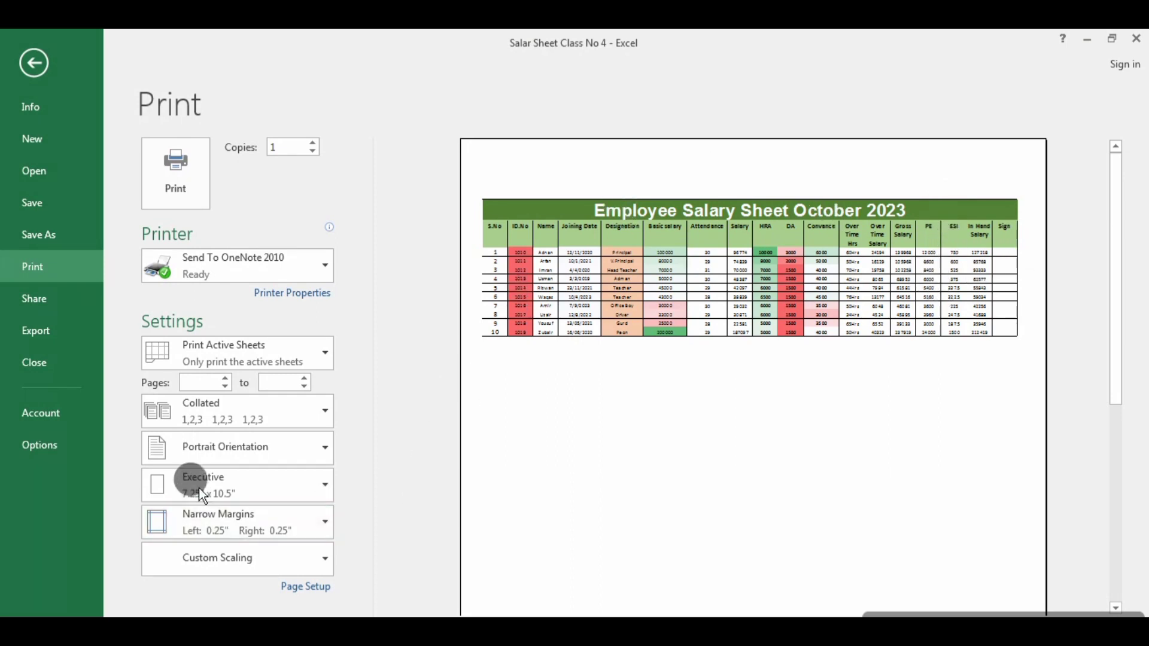
pyautogui.click(315, 489)
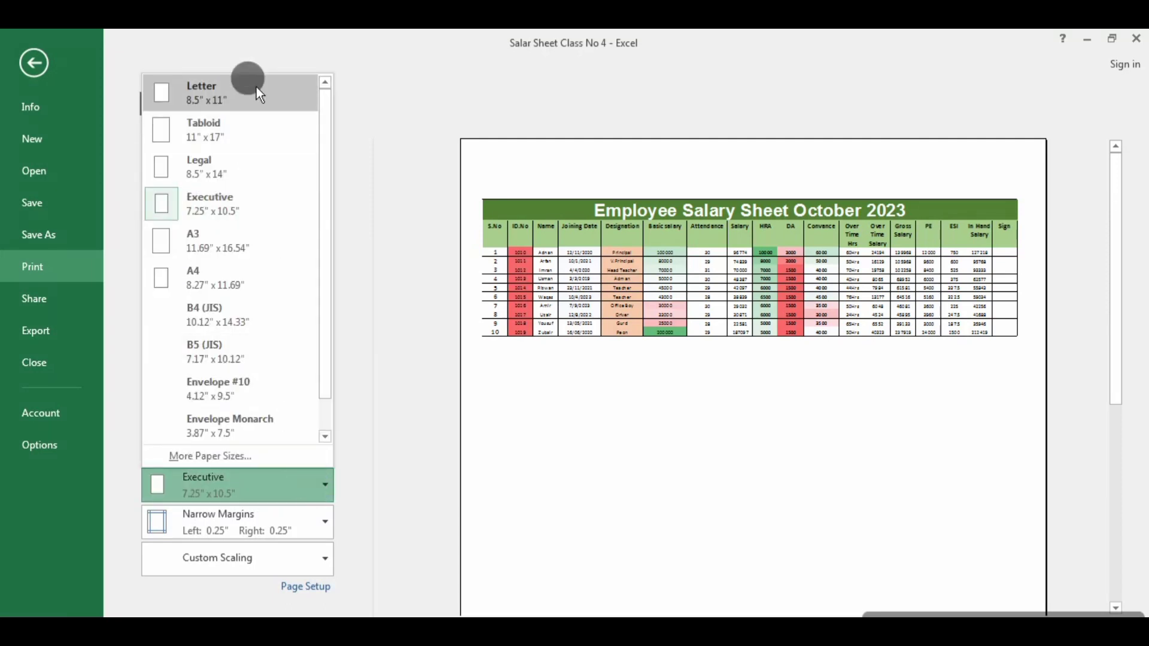
pyautogui.click(211, 274)
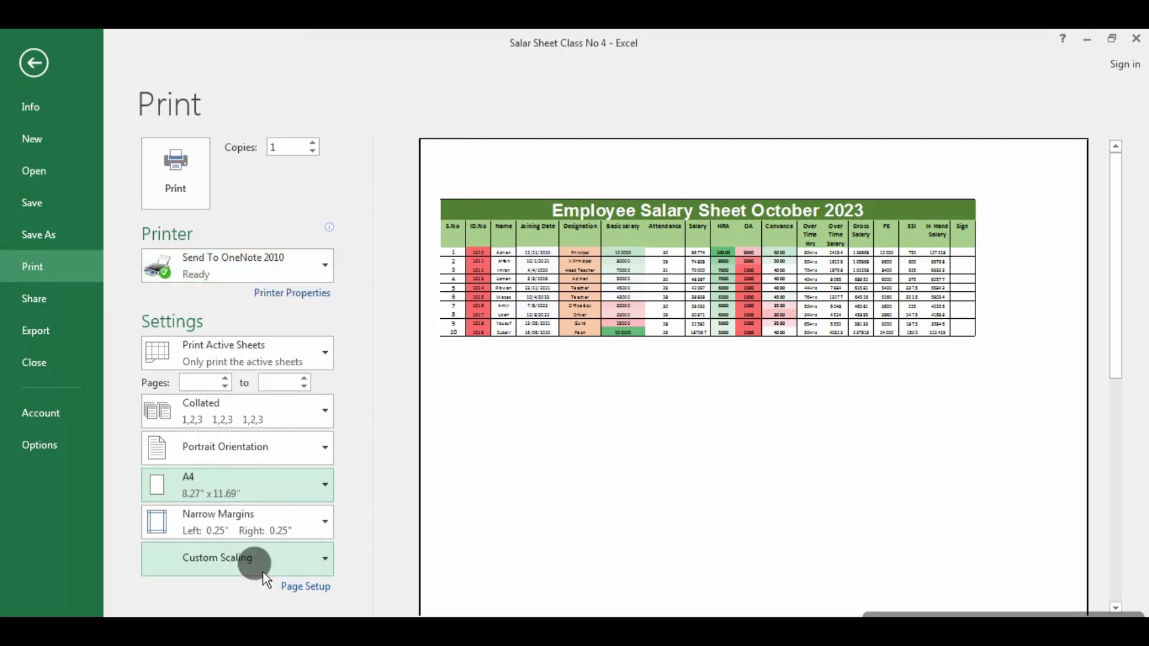
# Step: Examine the Page Setup margins, the orientation options and the available printers in the print settings
pyautogui.click(308, 588)
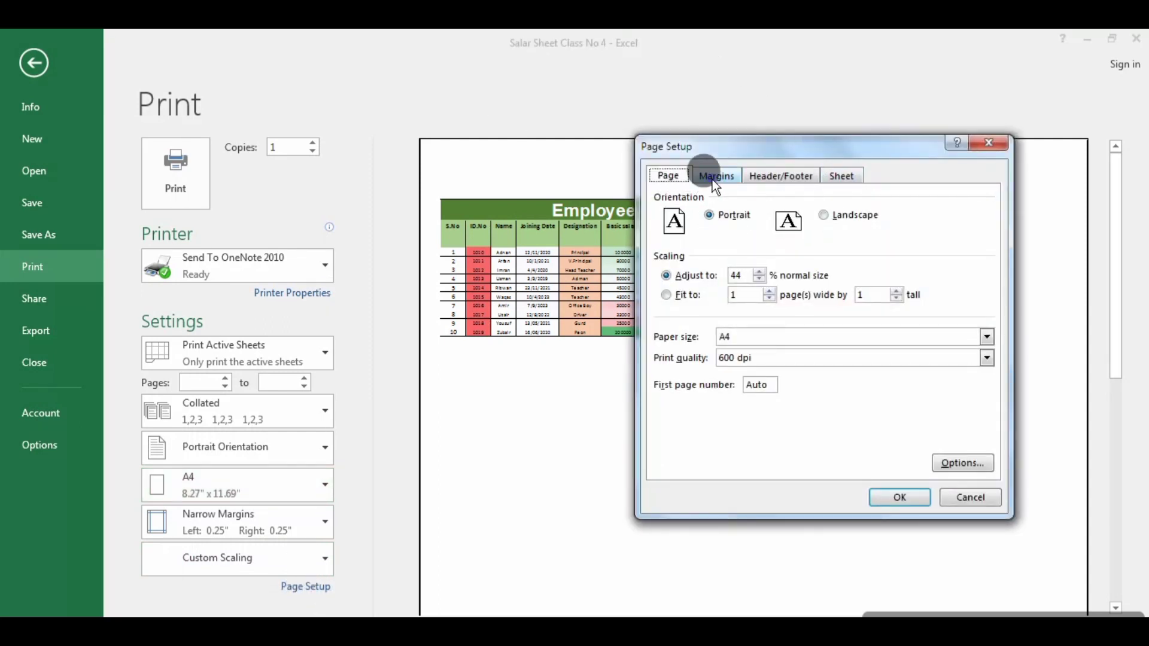
pyautogui.click(714, 178)
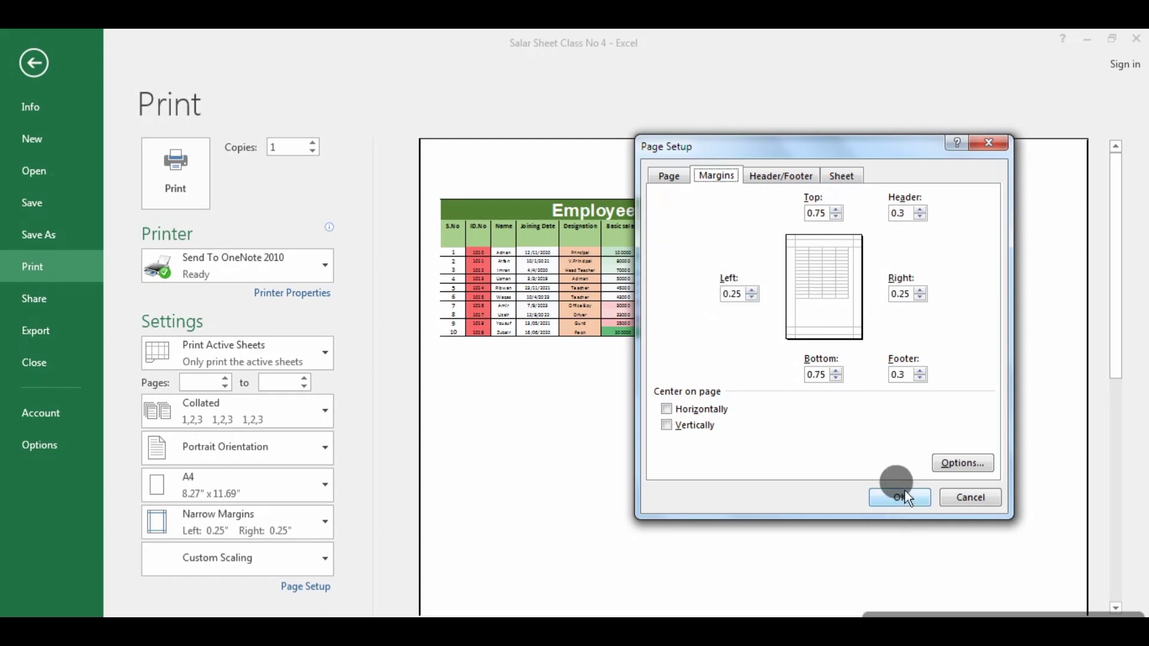
pyautogui.click(965, 499)
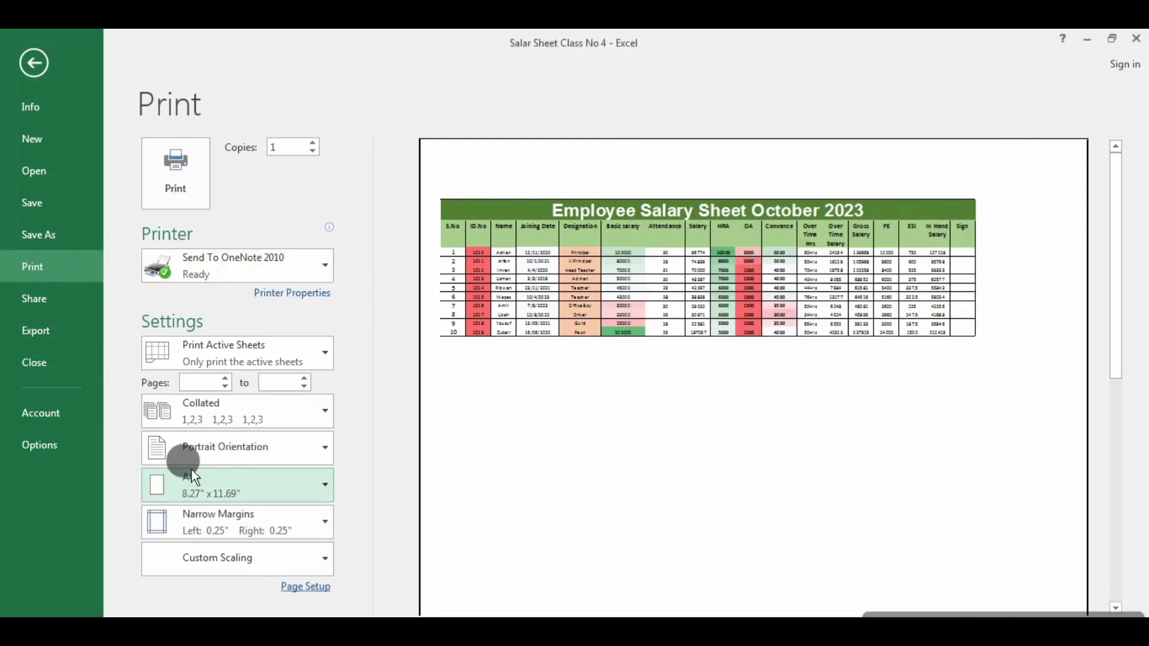
pyautogui.click(284, 446)
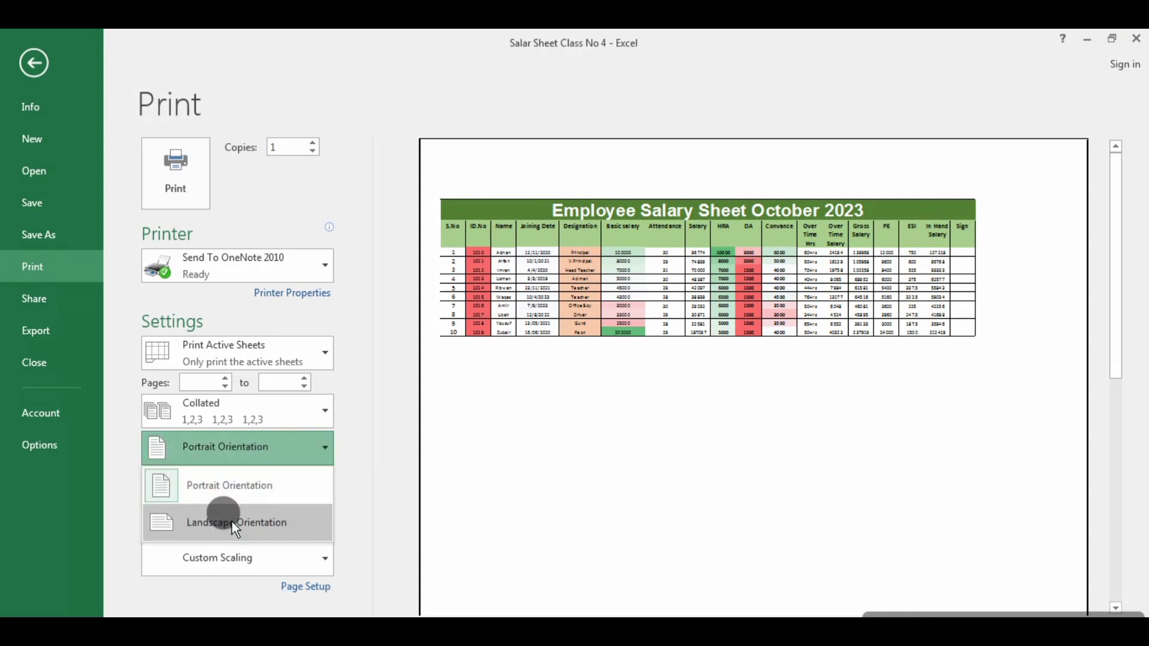
pyautogui.click(315, 215)
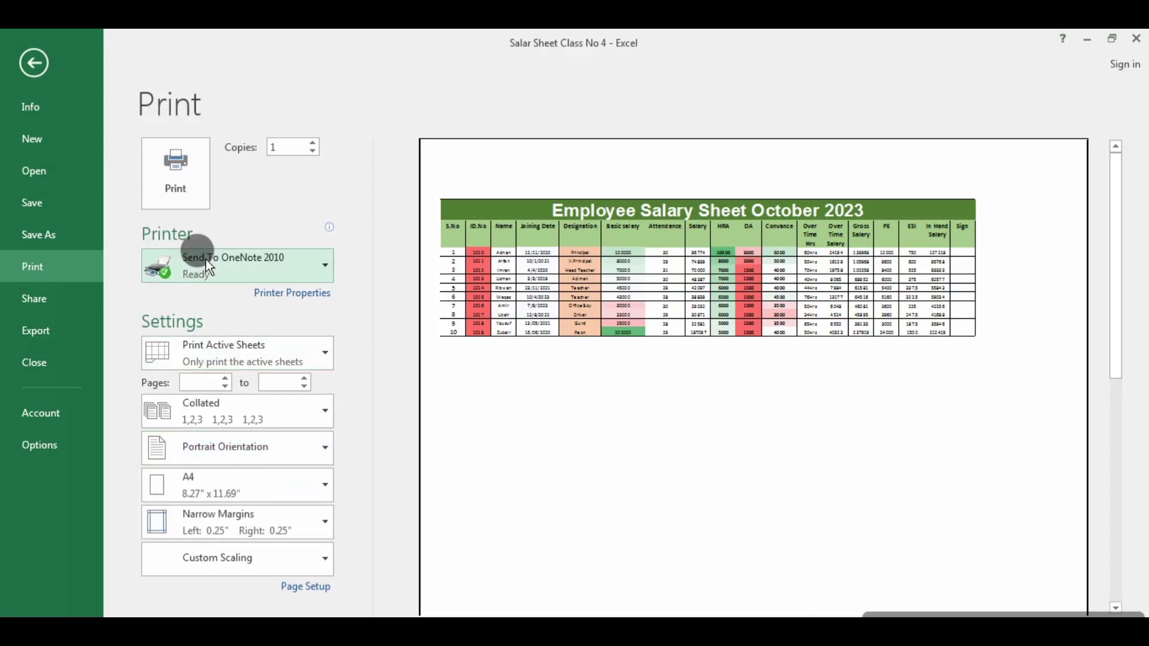
pyautogui.click(322, 267)
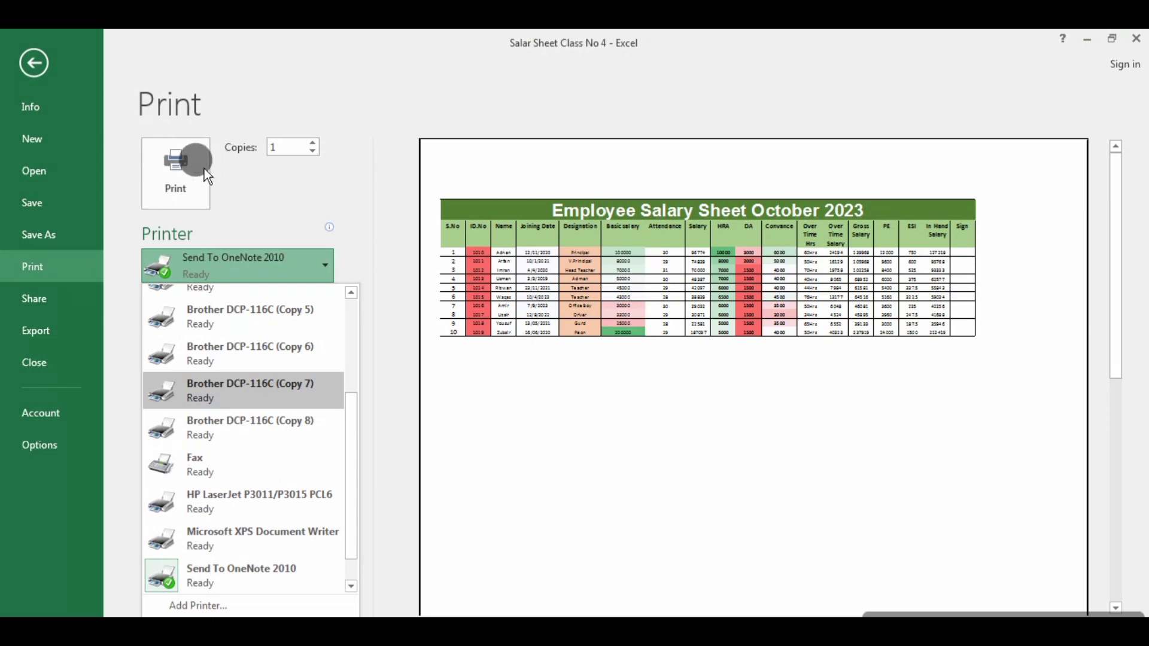
pyautogui.click(251, 174)
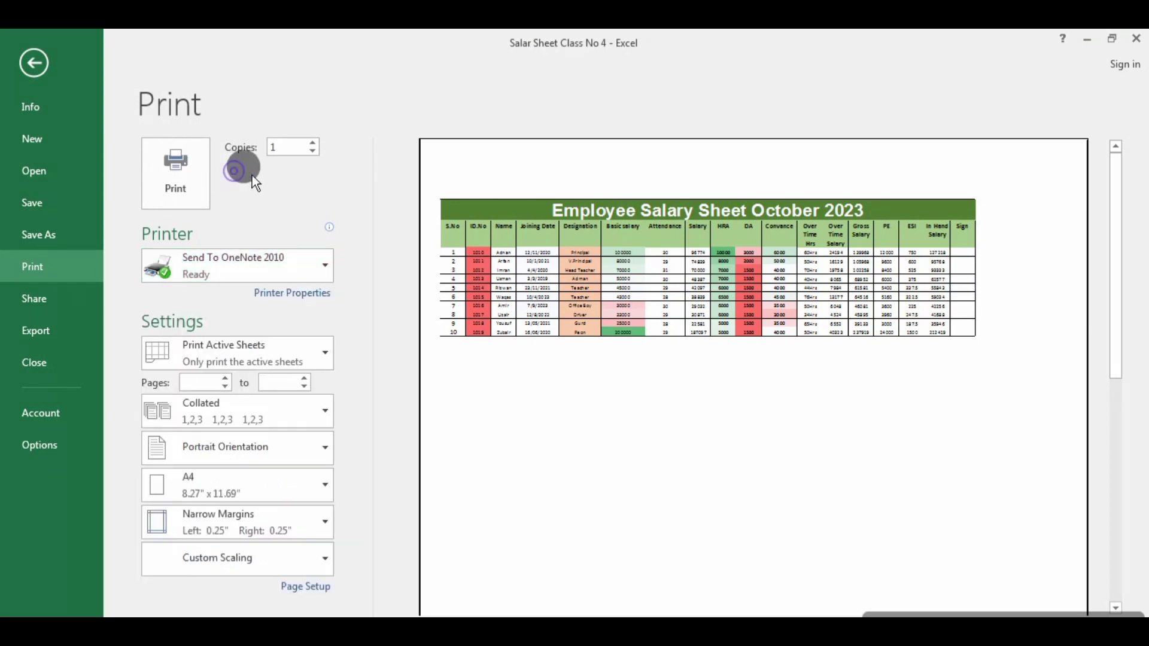
# Step: Set the print copies to 2 and the margins to Normal, and return to the worksheet
pyautogui.click(310, 145)
pyautogui.click(199, 180)
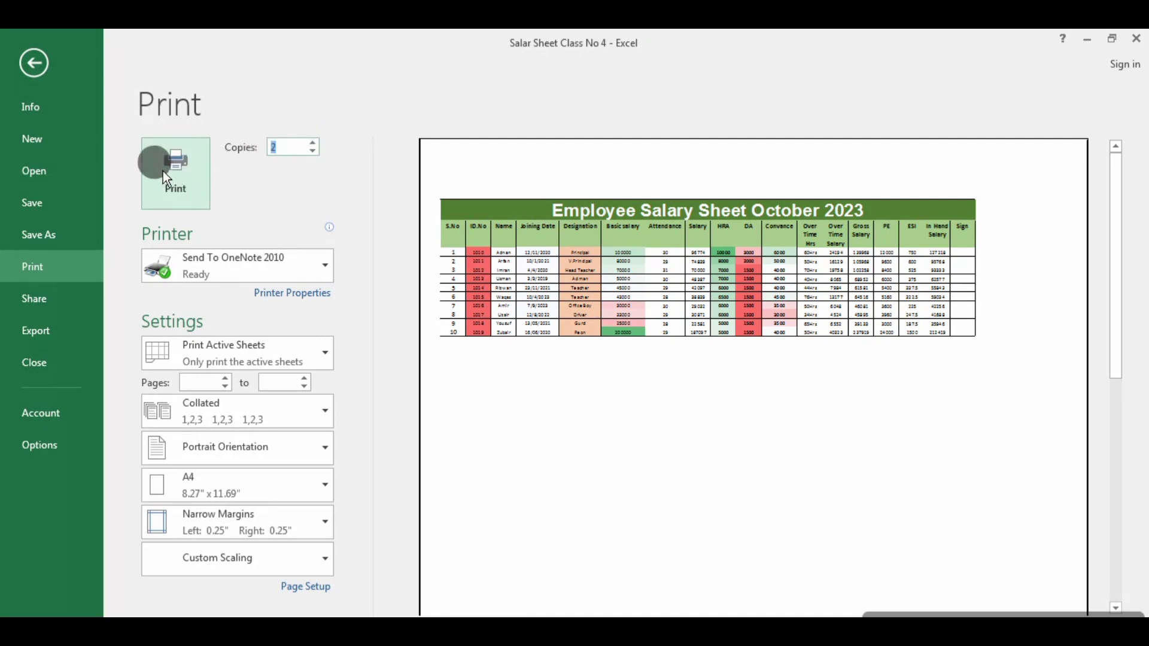
pyautogui.click(199, 522)
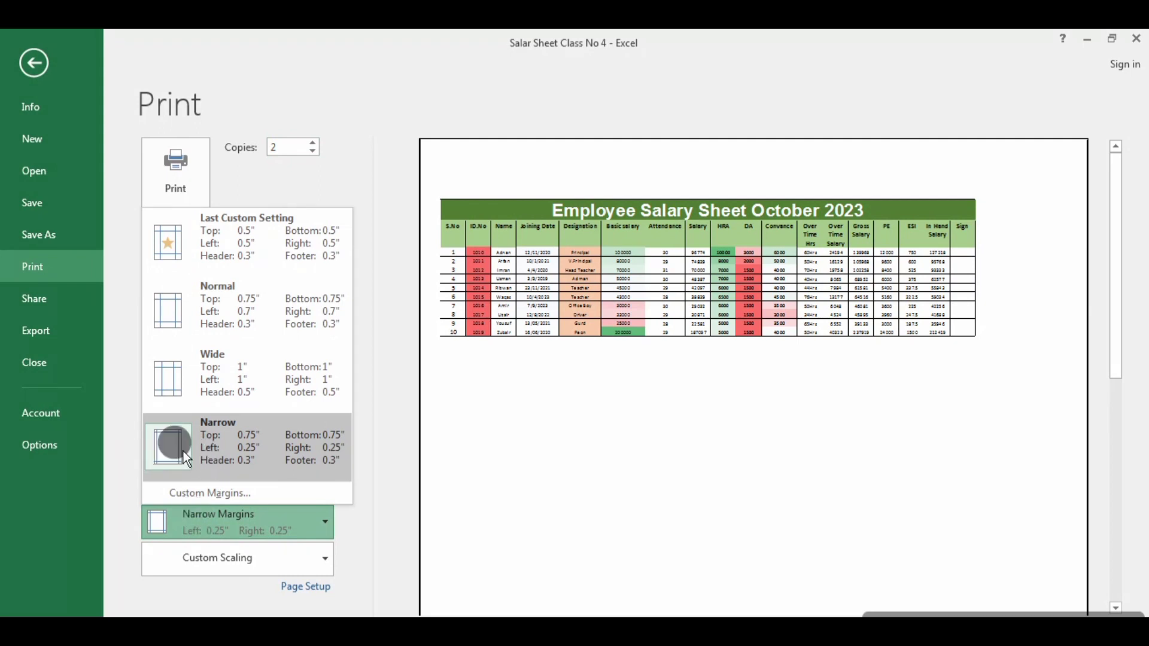
pyautogui.click(179, 306)
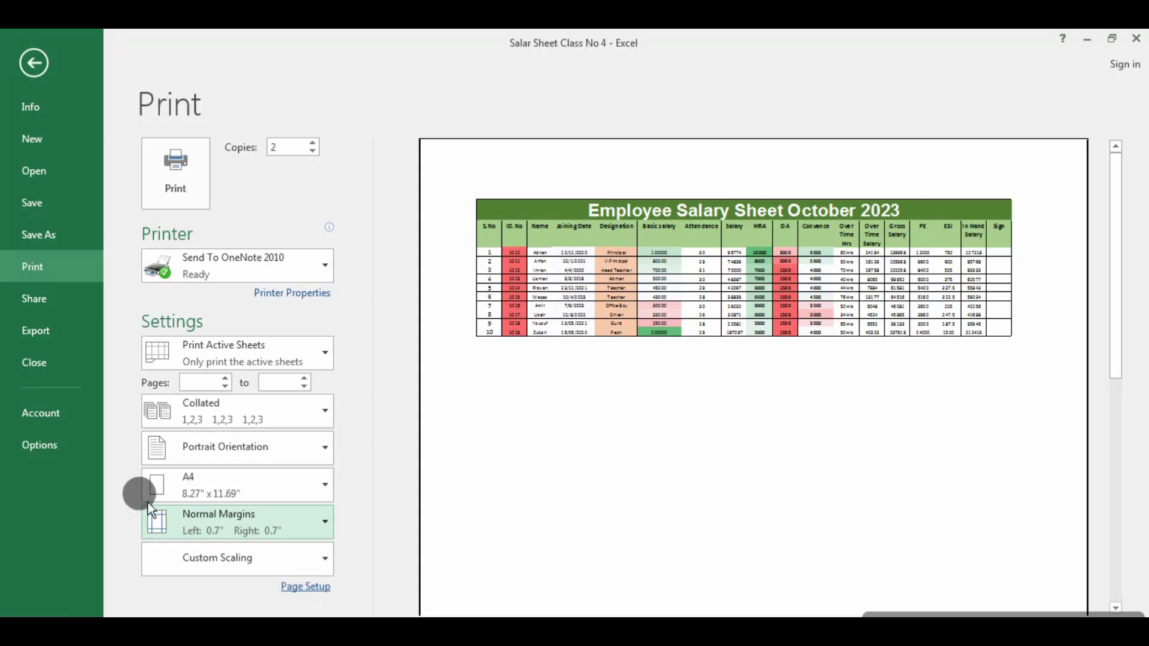
pyautogui.click(34, 63)
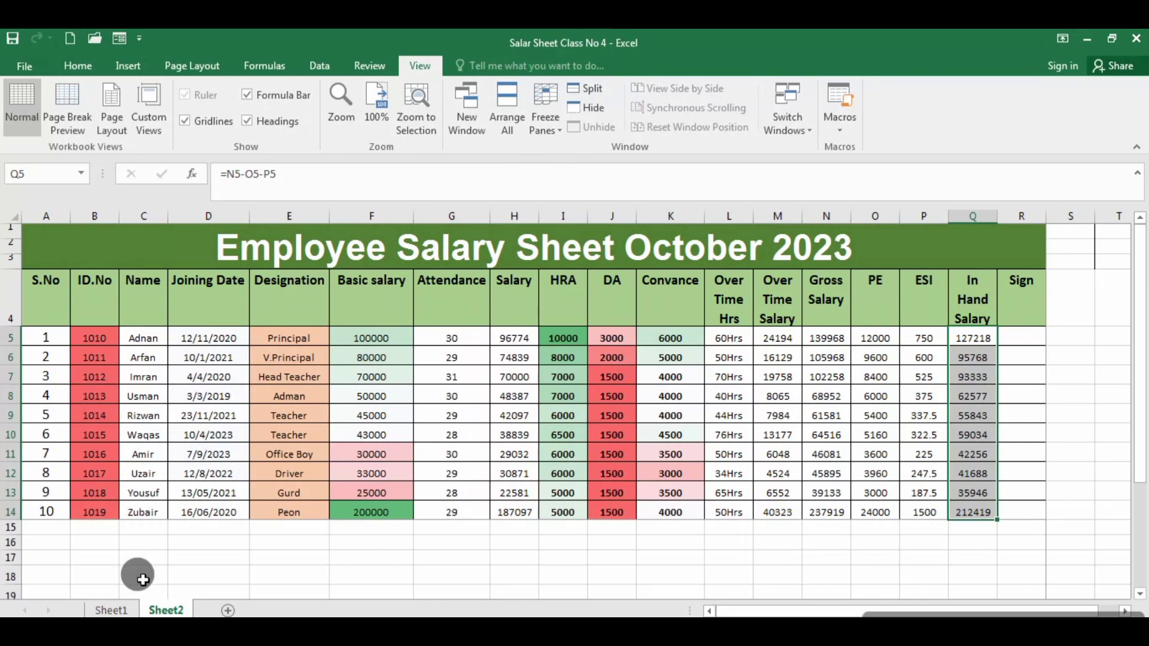
# Step: Copy the S.No and ID.No headers from A4:B4 and paste them into C17:D17 below the salary table
pyautogui.scroll(-1, 120, 556)
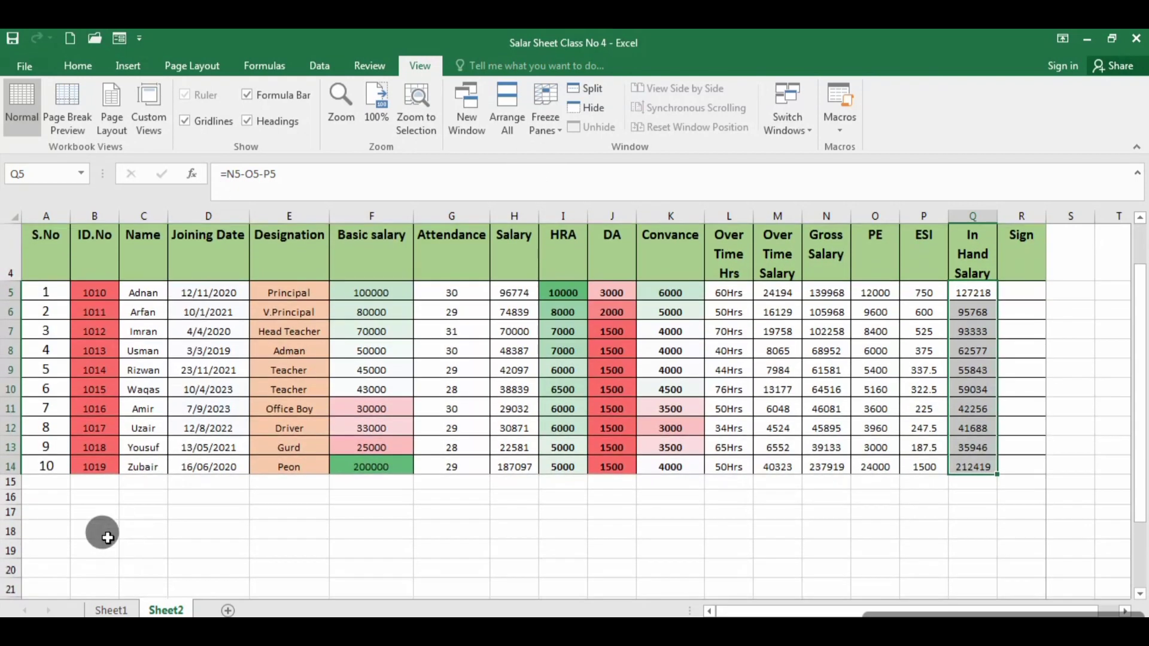
pyautogui.click(93, 496)
pyautogui.scroll(1, 84, 497)
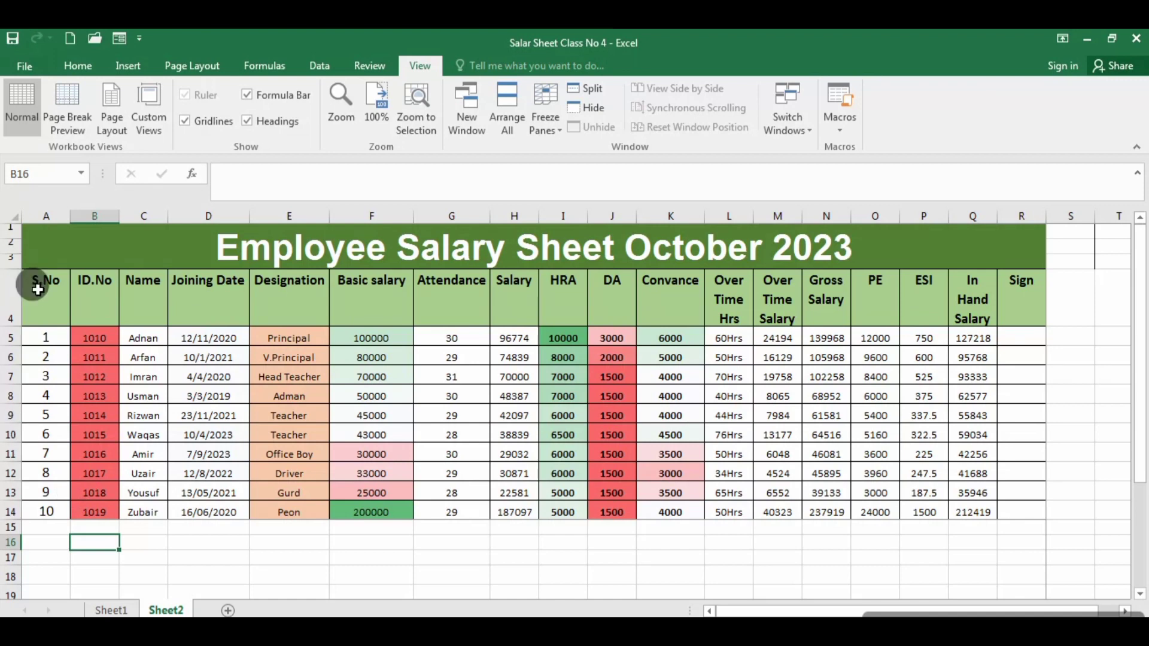
pyautogui.moveTo(41, 287); pyautogui.dragTo(96, 304)
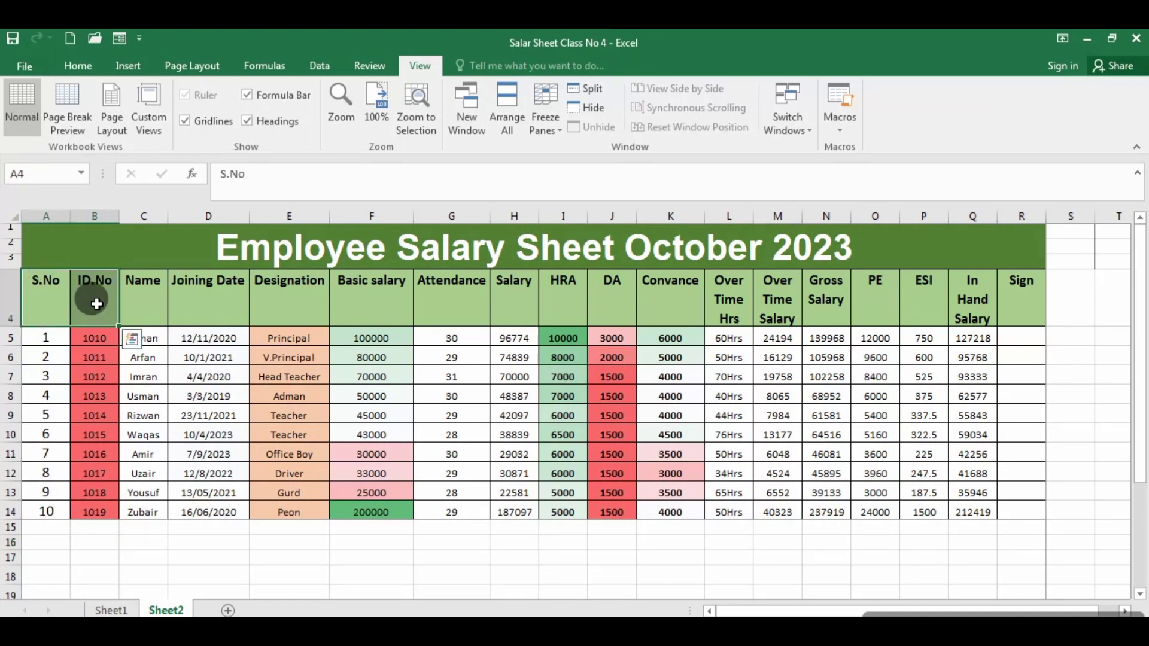
pyautogui.rightClick(96, 304)
pyautogui.click(111, 309)
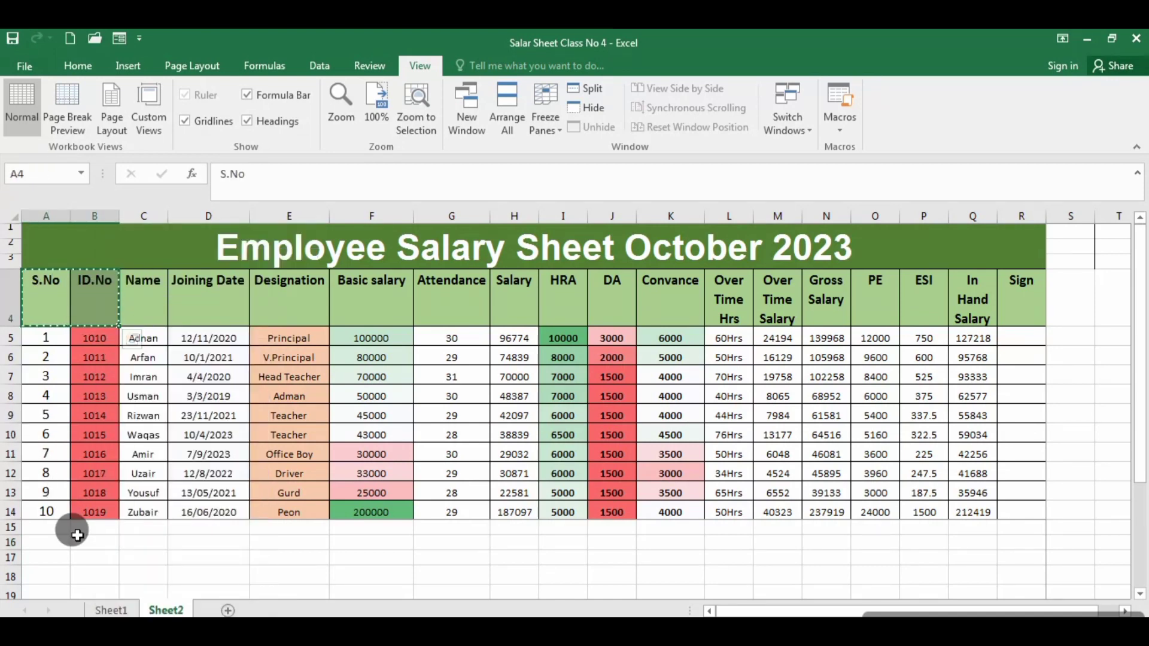
pyautogui.moveTo(141, 557); pyautogui.dragTo(174, 557)
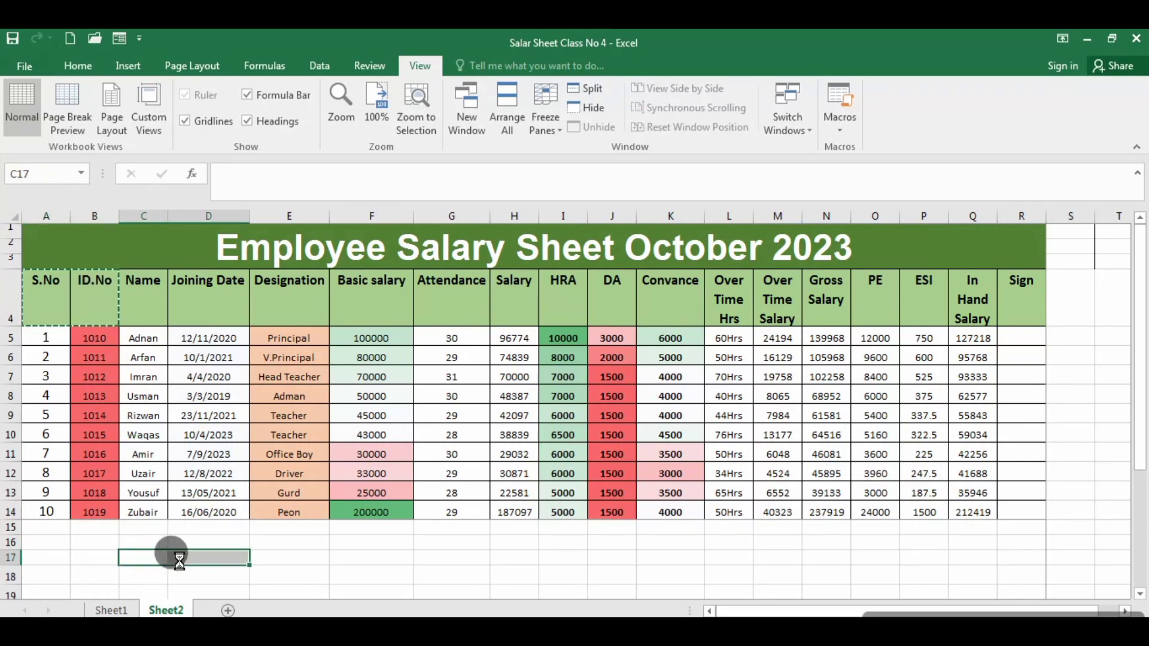
pyautogui.hotkey('ctrl', 'v')
# Step: Copy the In Hand Salary header from Q4 and paste it into E17 beside the ID.No header
pyautogui.click(973, 295)
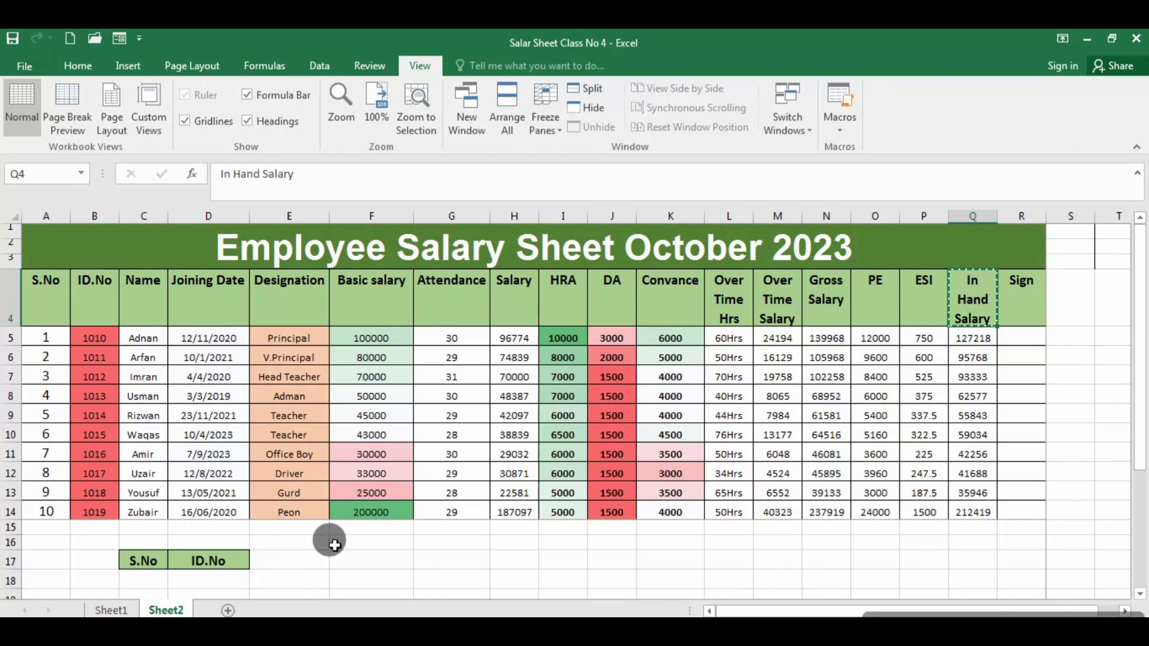
pyautogui.hotkey('ctrl', 'c')
pyautogui.click(305, 557)
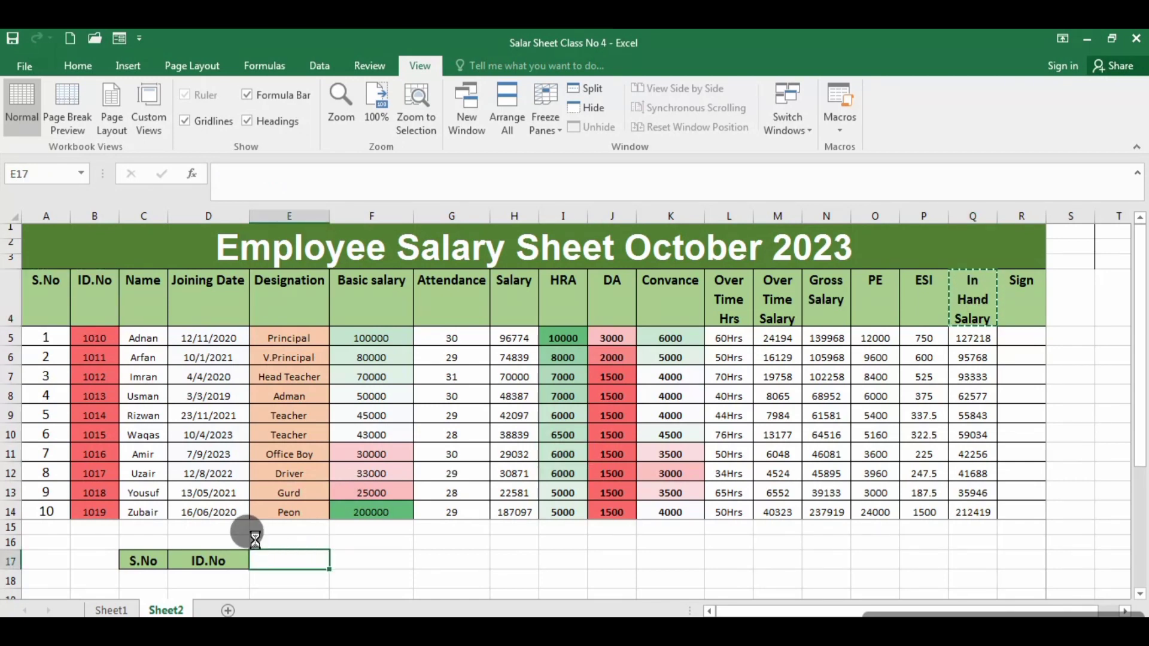
pyautogui.hotkey('ctrl', 'v')
# Step: Apply All Borders to C18:E28 under the new S.No, ID.No and In Hand Salary headers
pyautogui.scroll(-1, 262, 557)
pyautogui.scroll(-3, 262, 557)
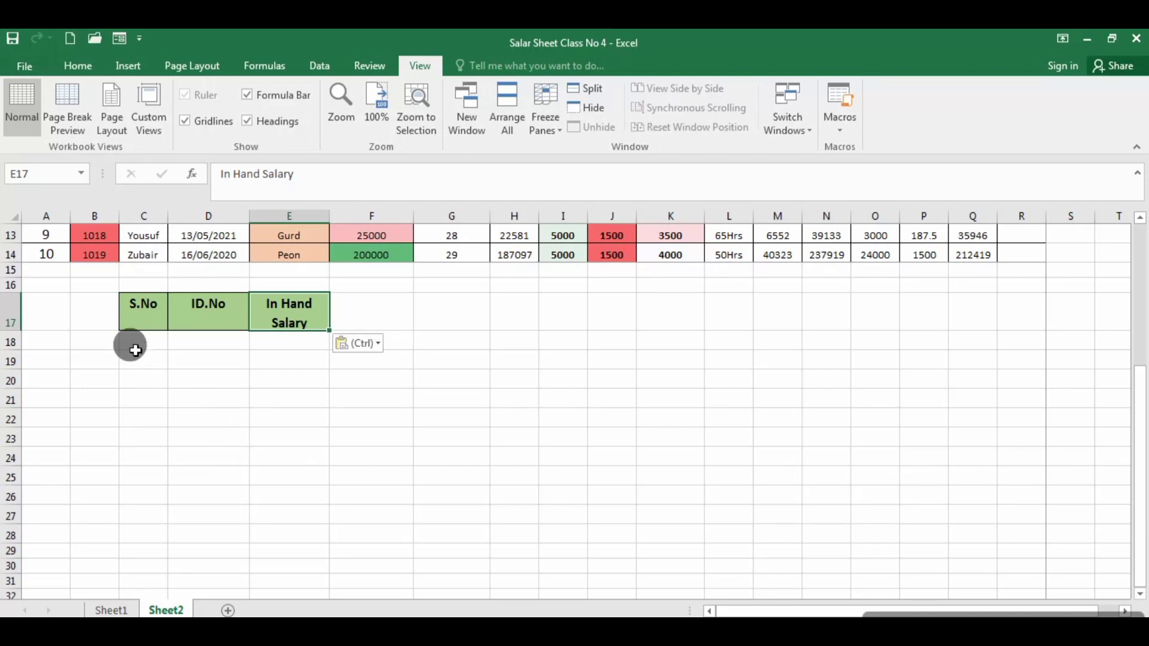
pyautogui.moveTo(134, 341); pyautogui.dragTo(288, 528)
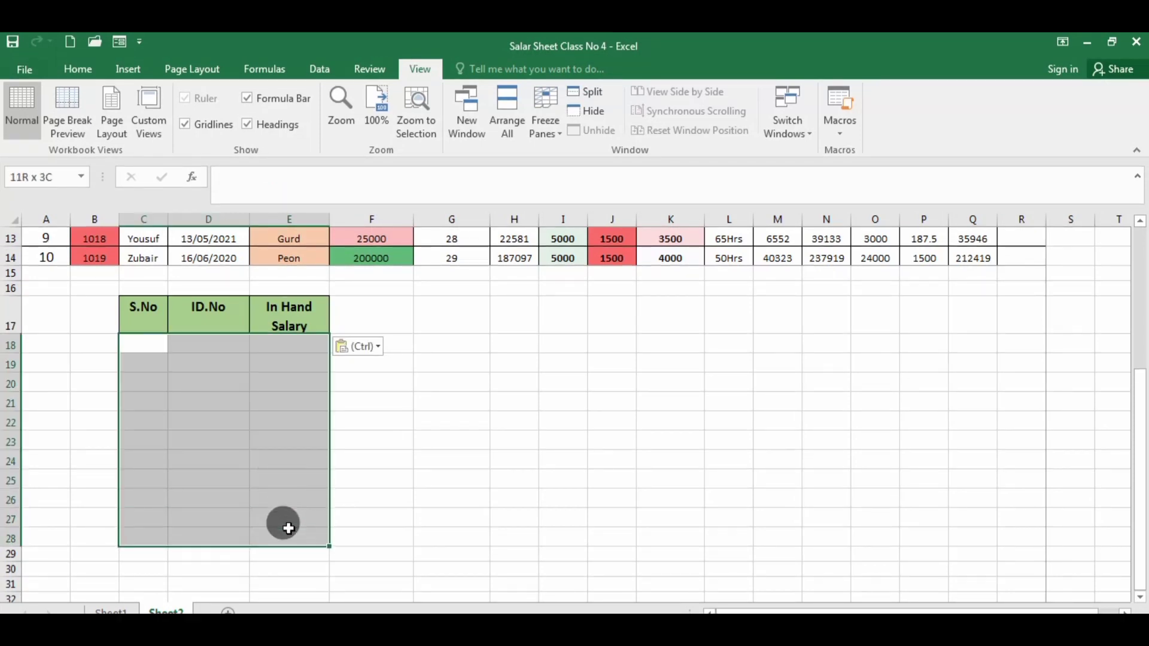
pyautogui.click(83, 68)
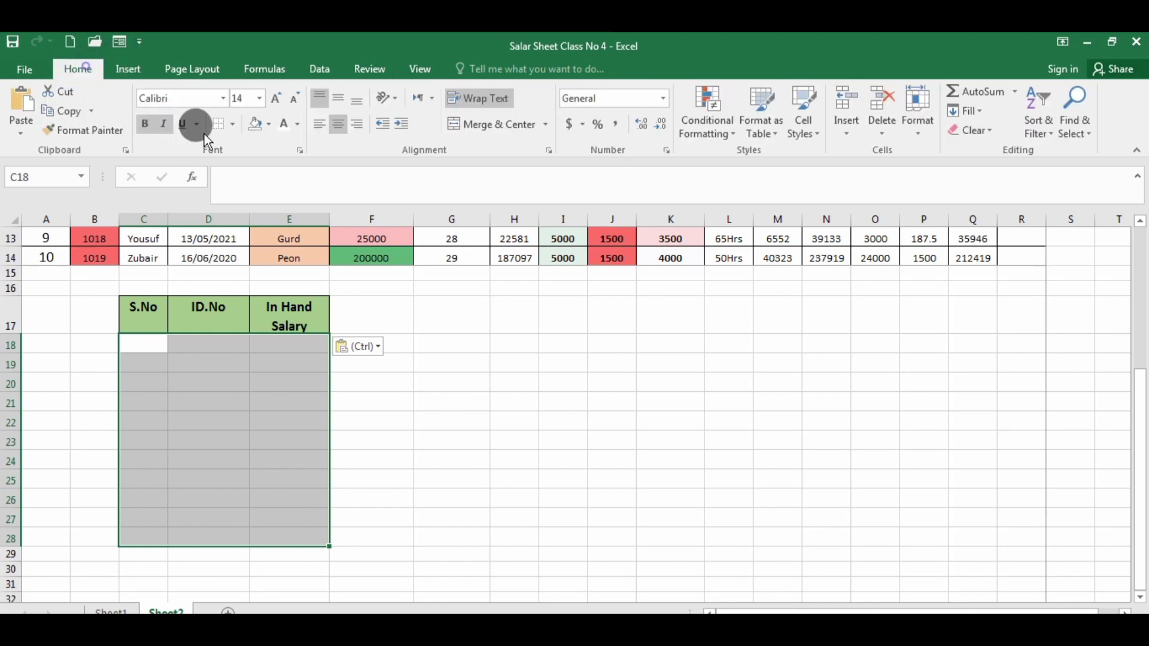
pyautogui.click(233, 124)
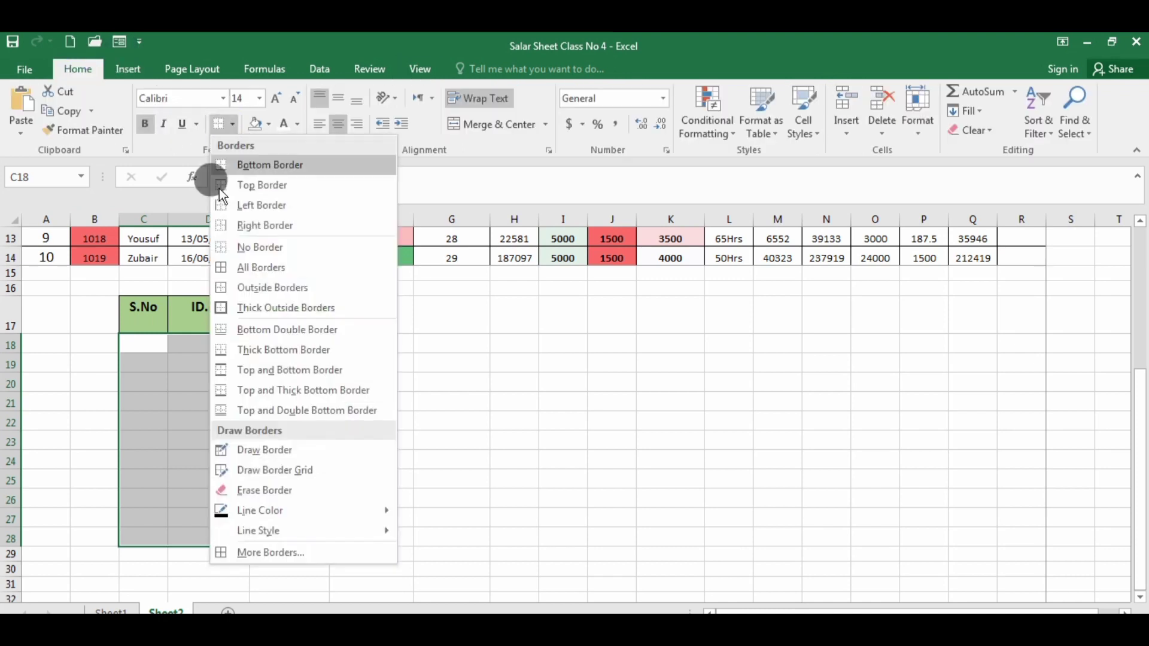
pyautogui.click(252, 271)
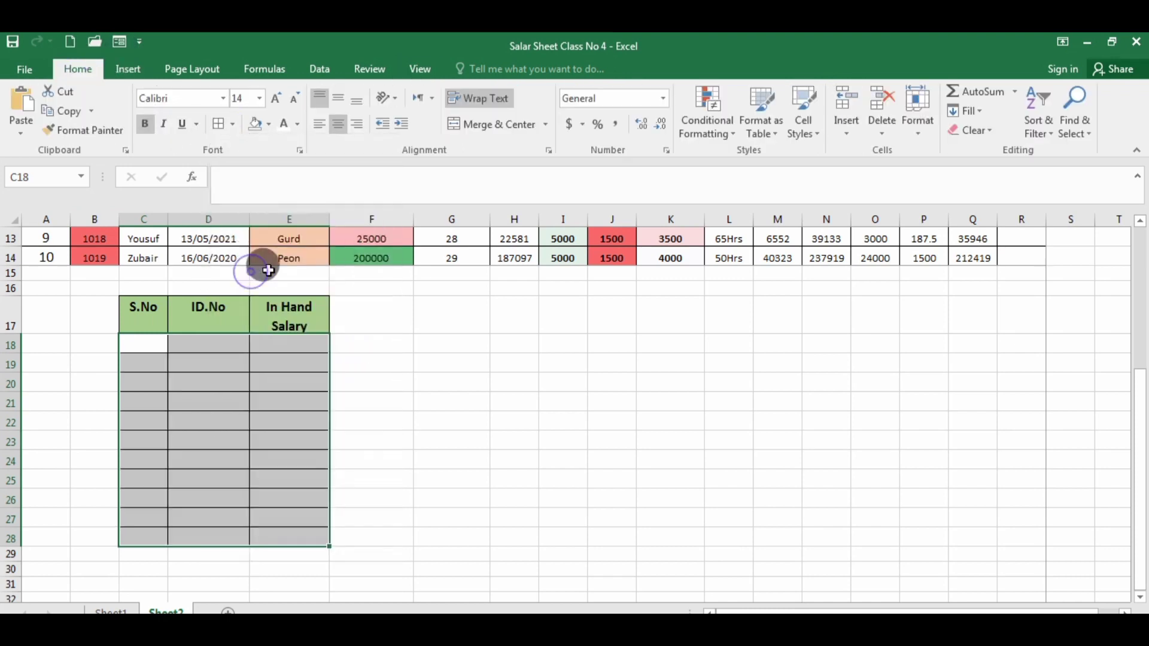
pyautogui.click(453, 441)
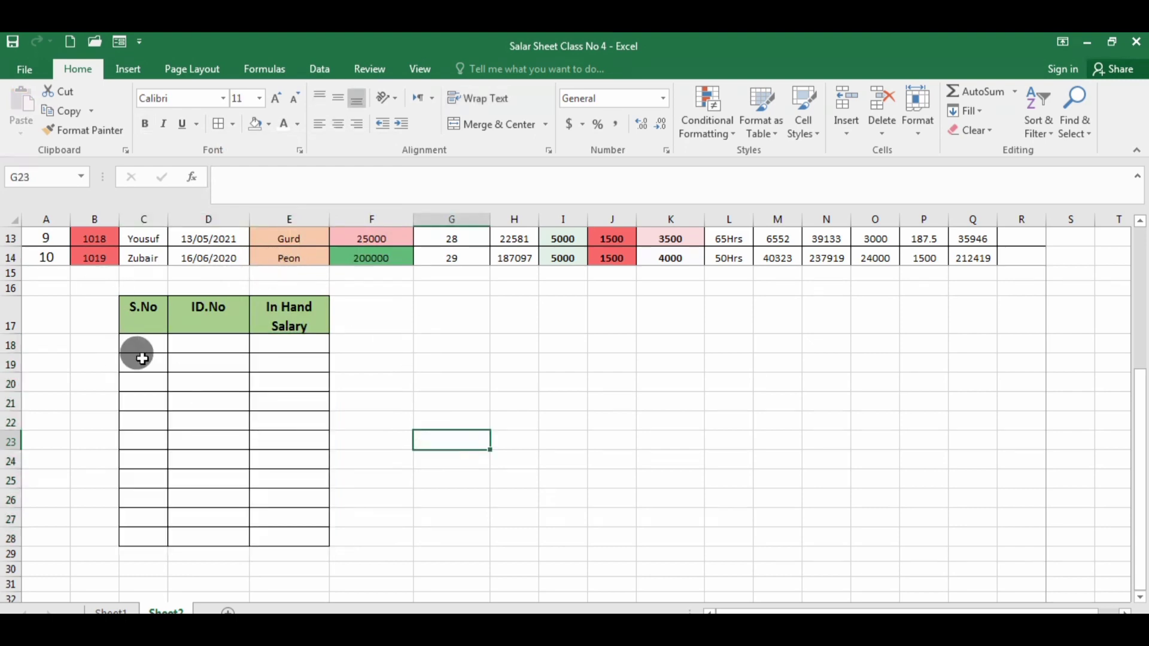
pyautogui.scroll(2, 137, 342)
pyautogui.scroll(1, 138, 342)
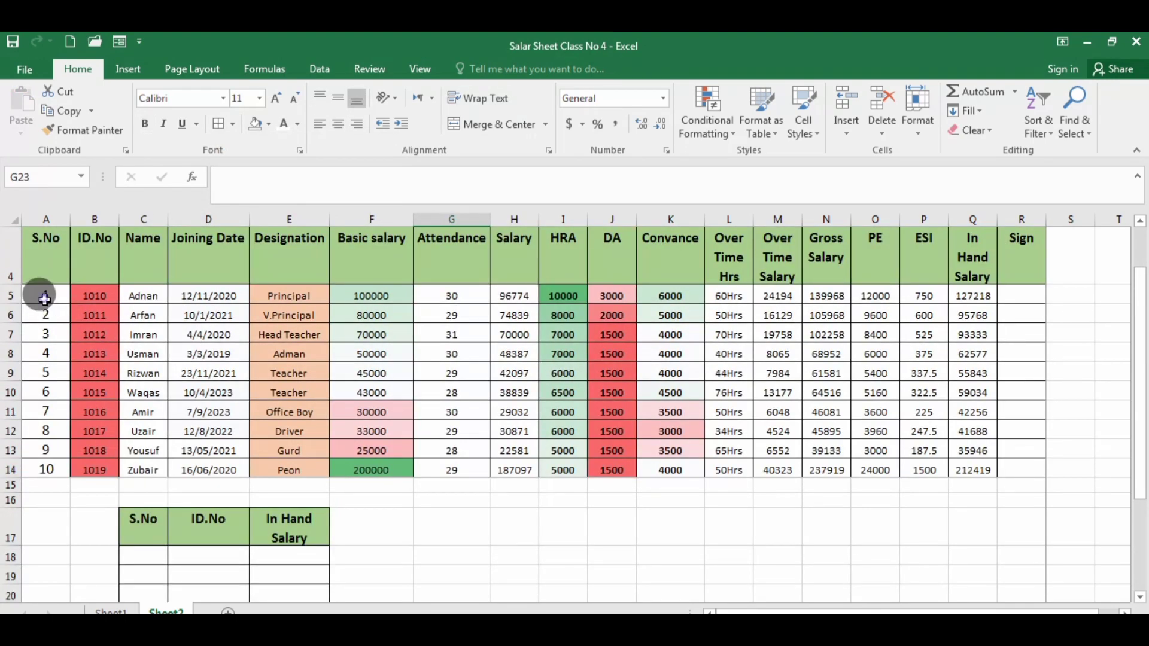
# Step: Copy the serial numbers from A5:A14 and paste them into C18:C27 of the summary table
pyautogui.moveTo(44, 299); pyautogui.dragTo(36, 470)
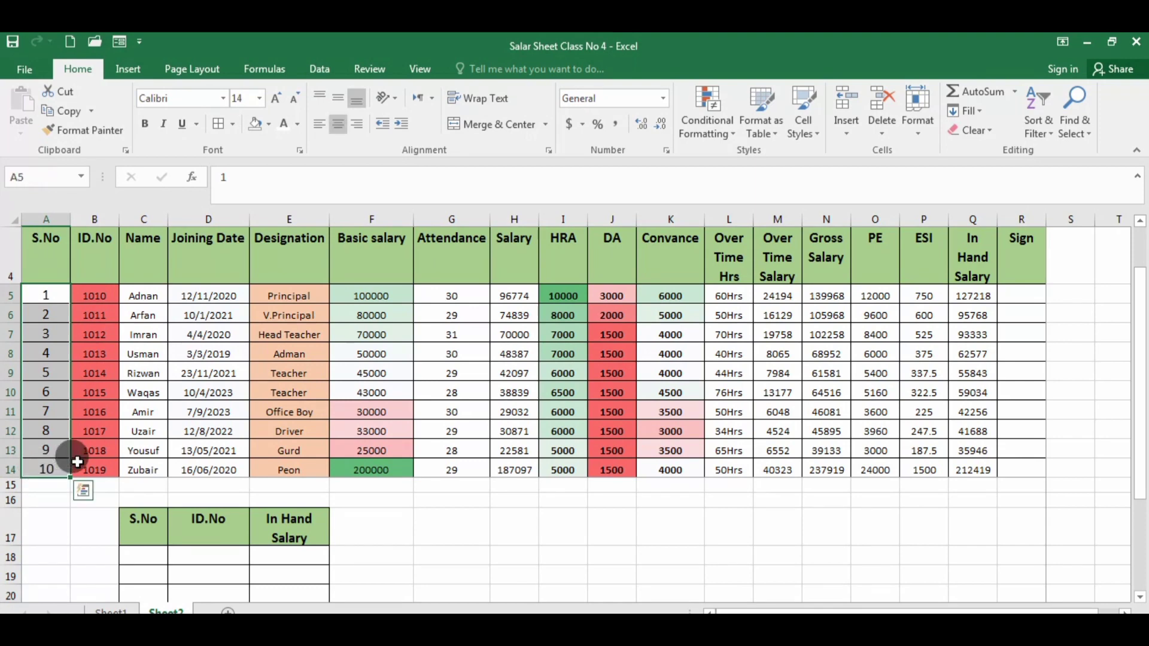
pyautogui.hotkey('ctrl', 'c')
pyautogui.scroll(-2, 126, 446)
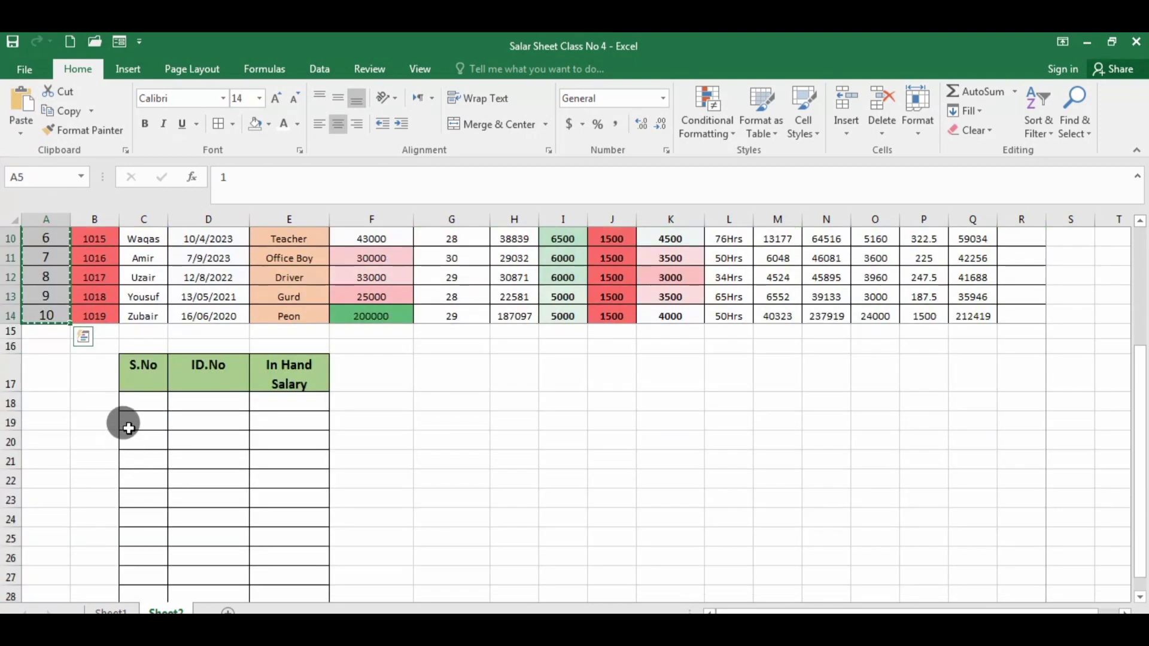
pyautogui.moveTo(149, 400); pyautogui.dragTo(162, 563)
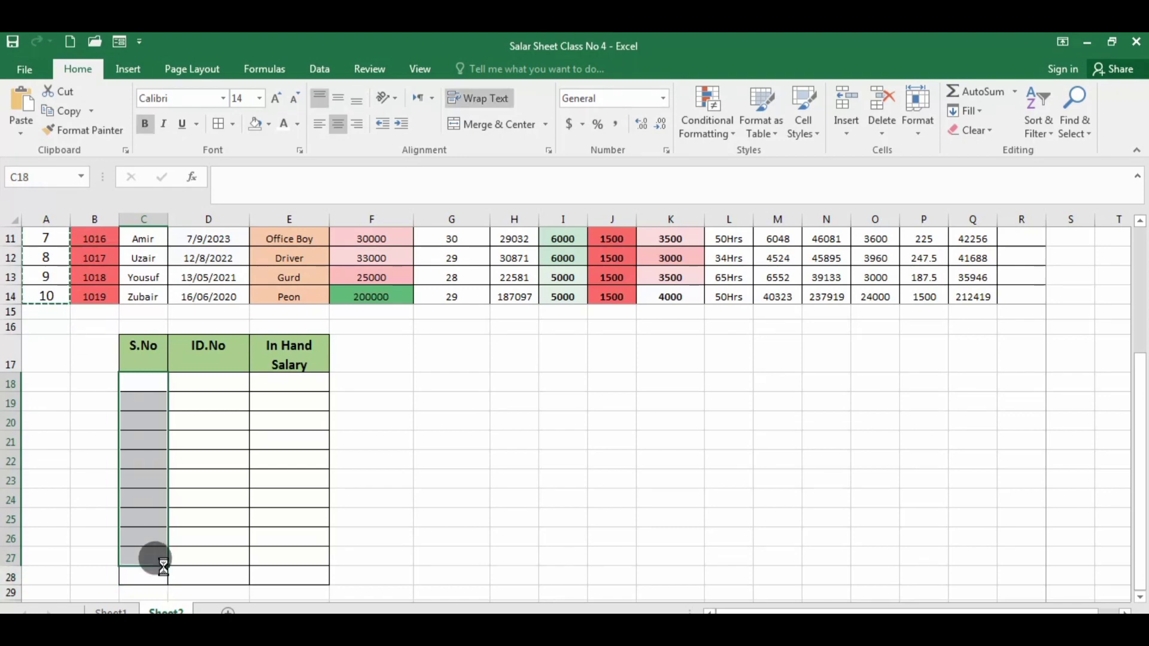
pyautogui.hotkey('ctrl', 'v')
pyautogui.click(469, 498)
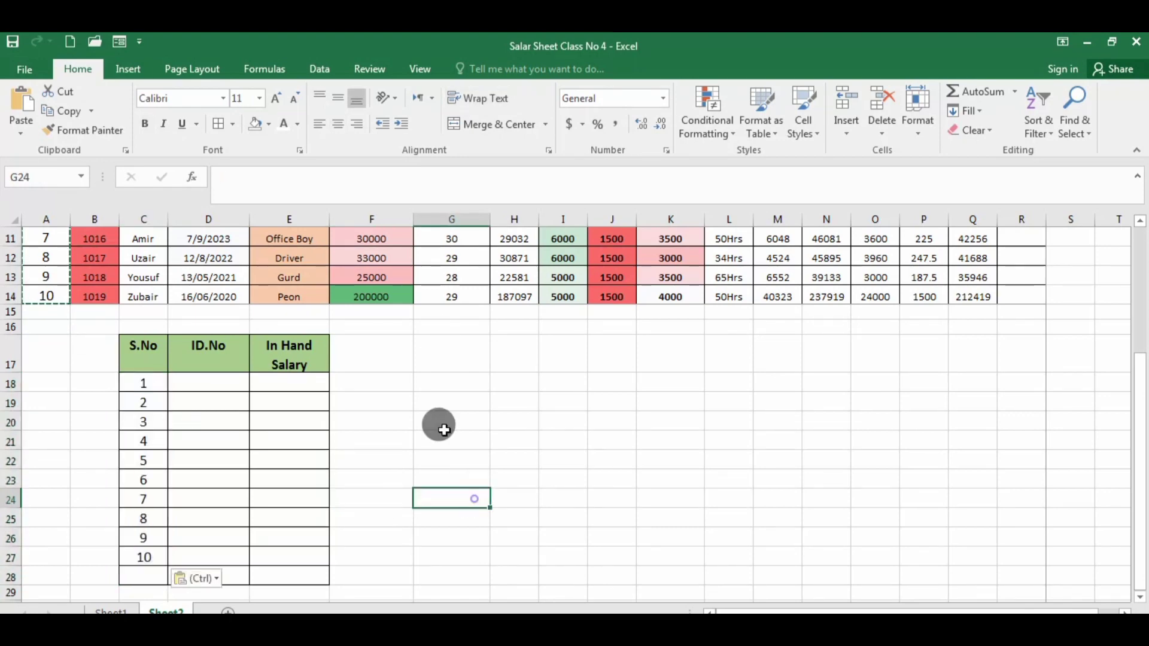
# Step: Open the Advanced Filter from an empty cell and clear its list range and criteria range
pyautogui.click(626, 464)
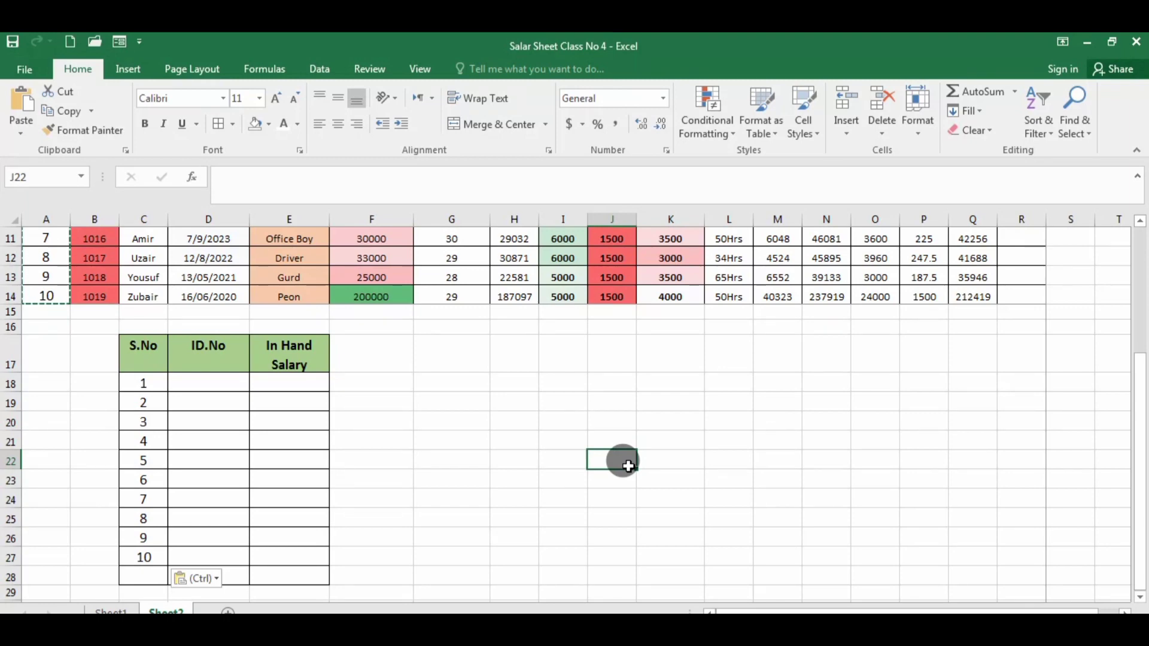
pyautogui.press('alt')
pyautogui.press('a')
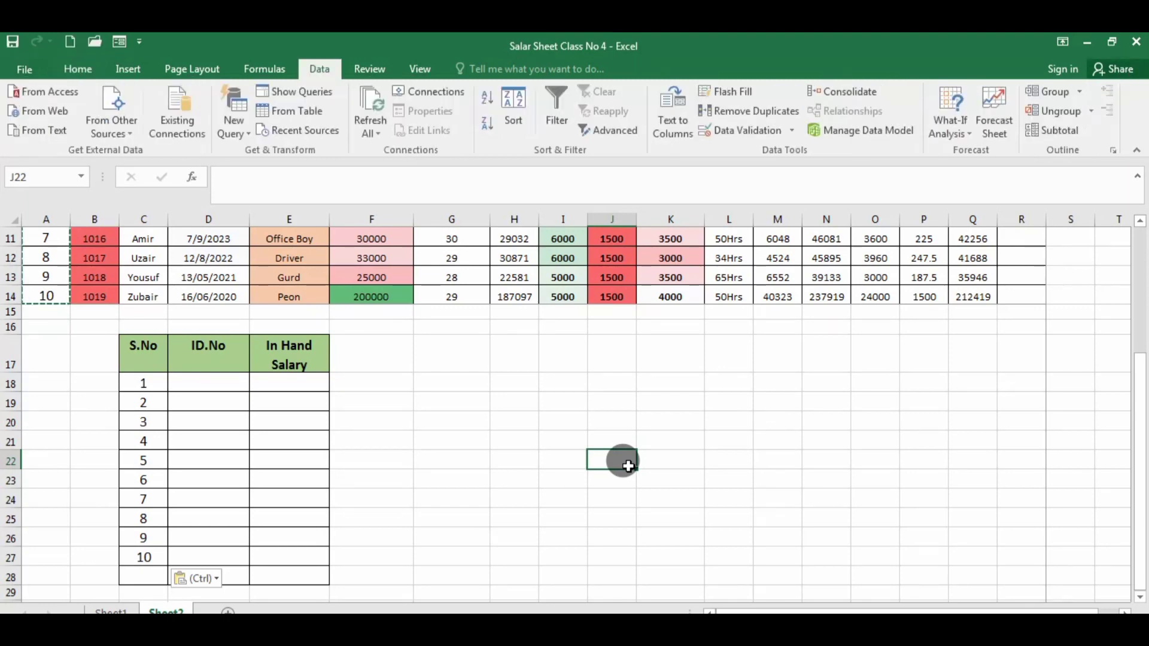
pyautogui.press('q')
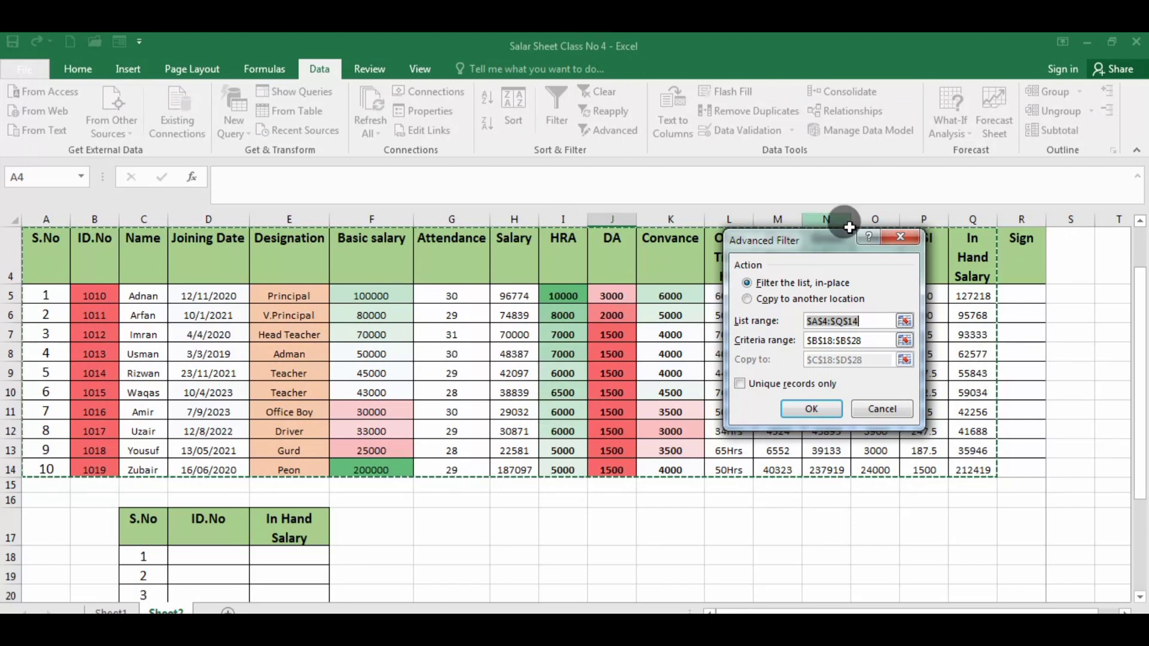
pyautogui.press('BackSpace')
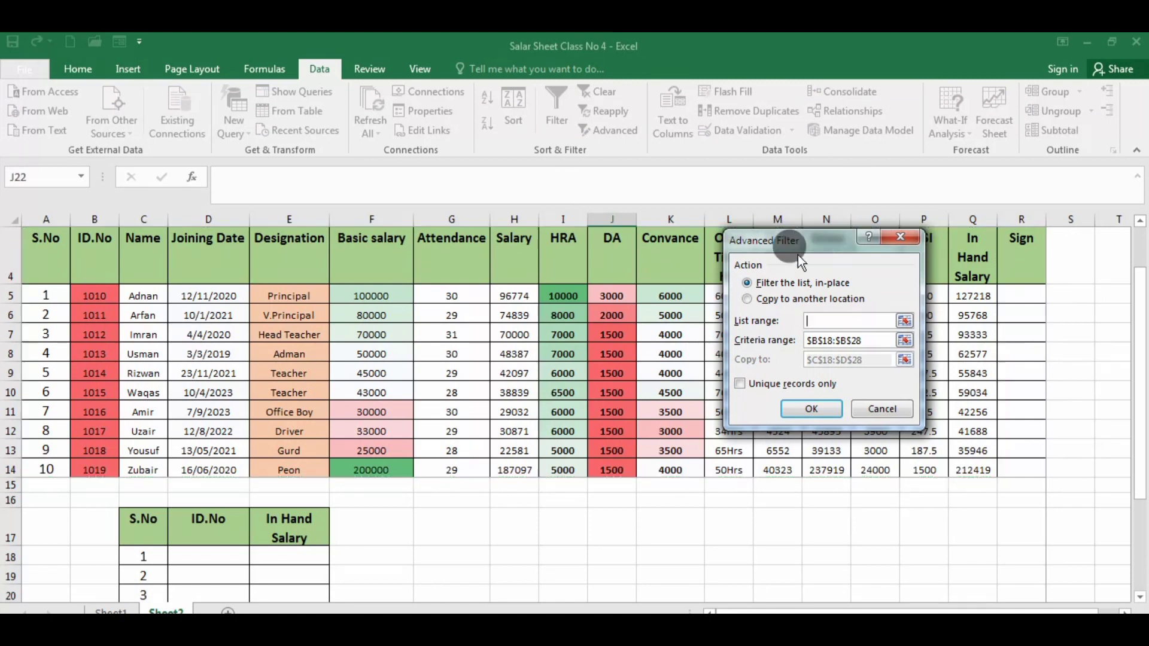
pyautogui.click(871, 351)
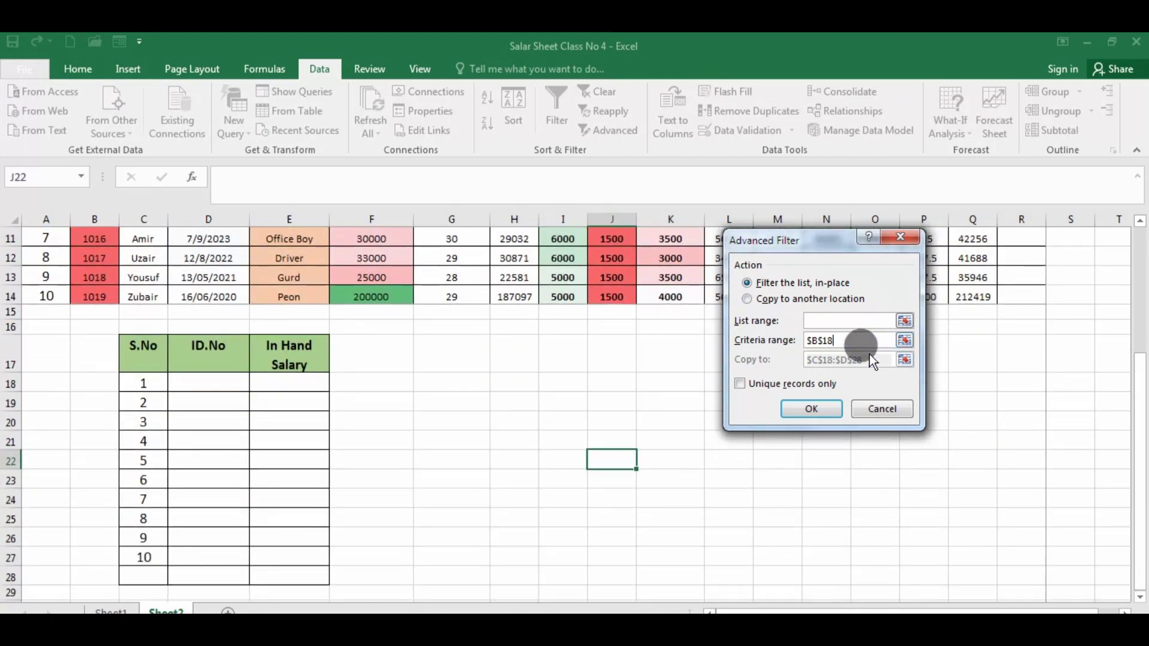
pyautogui.press('BackSpace')
pyautogui.press('BackSpace')
pyautogui.press('BackSpace')
pyautogui.press('BackSpace')
pyautogui.press('BackSpace')
pyautogui.press('BackSpace')
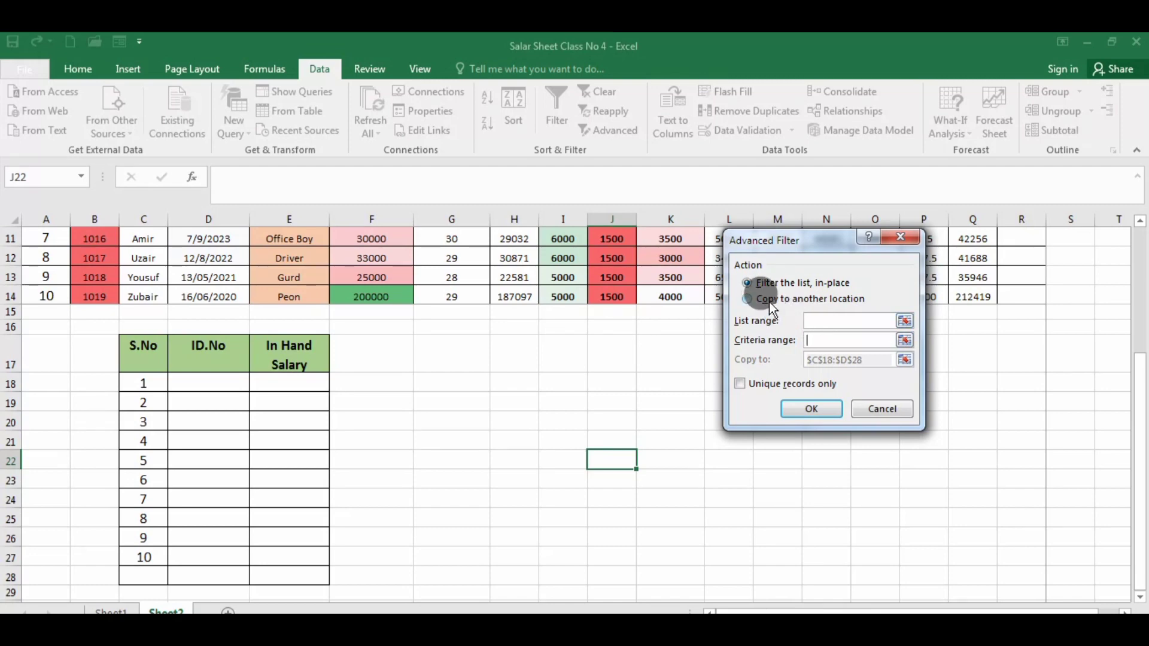
# Step: Set the Advanced Filter to copy to another location and clear its old destination range
pyautogui.click(765, 299)
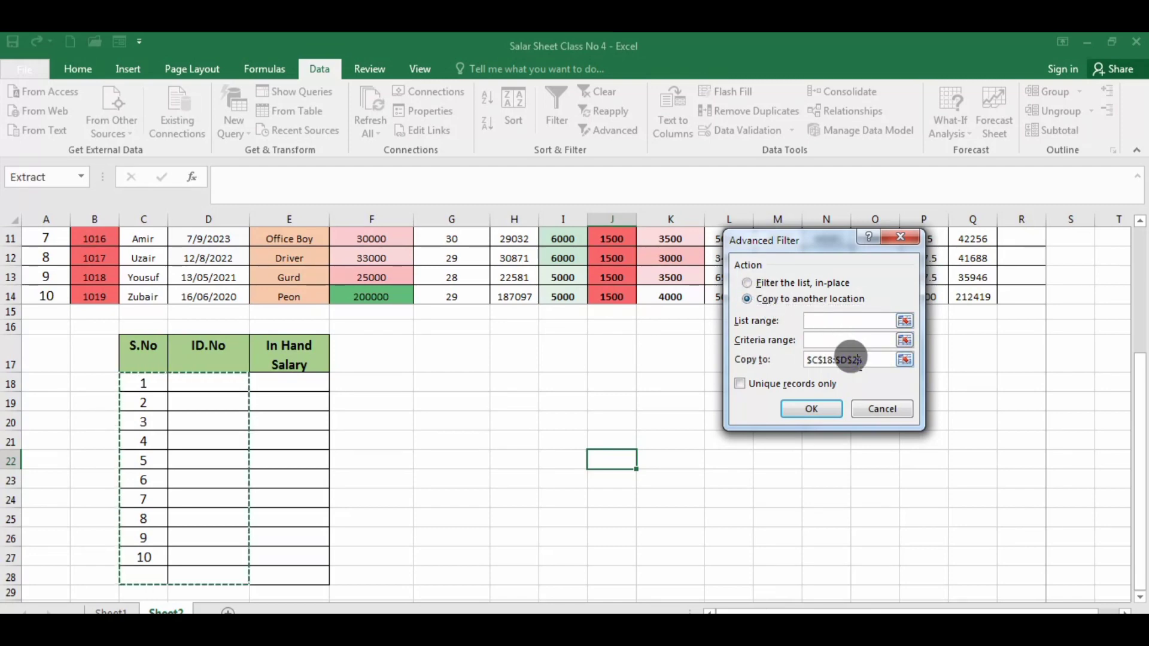
pyautogui.press('BackSpace')
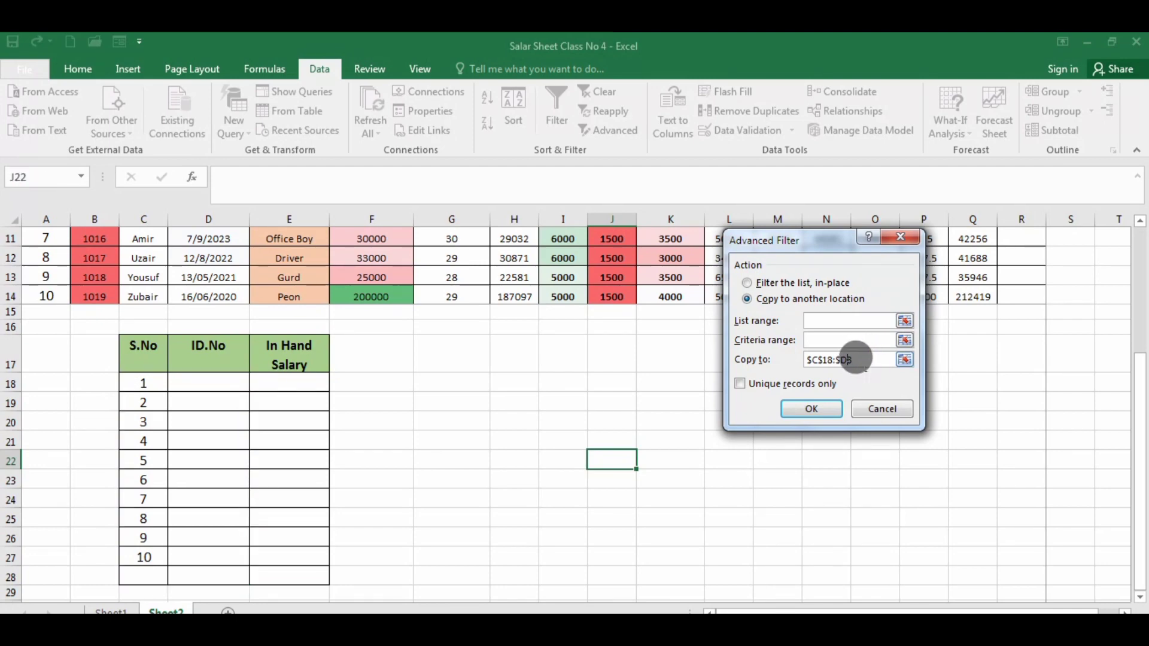
pyautogui.press('BackSpace')
pyautogui.press('BackSpace')
pyautogui.press('BackSpace')
pyautogui.press('BackSpace')
pyautogui.press('BackSpace')
pyautogui.press('BackSpace')
pyautogui.press('BackSpace')
pyautogui.press('BackSpace')
pyautogui.press('BackSpace')
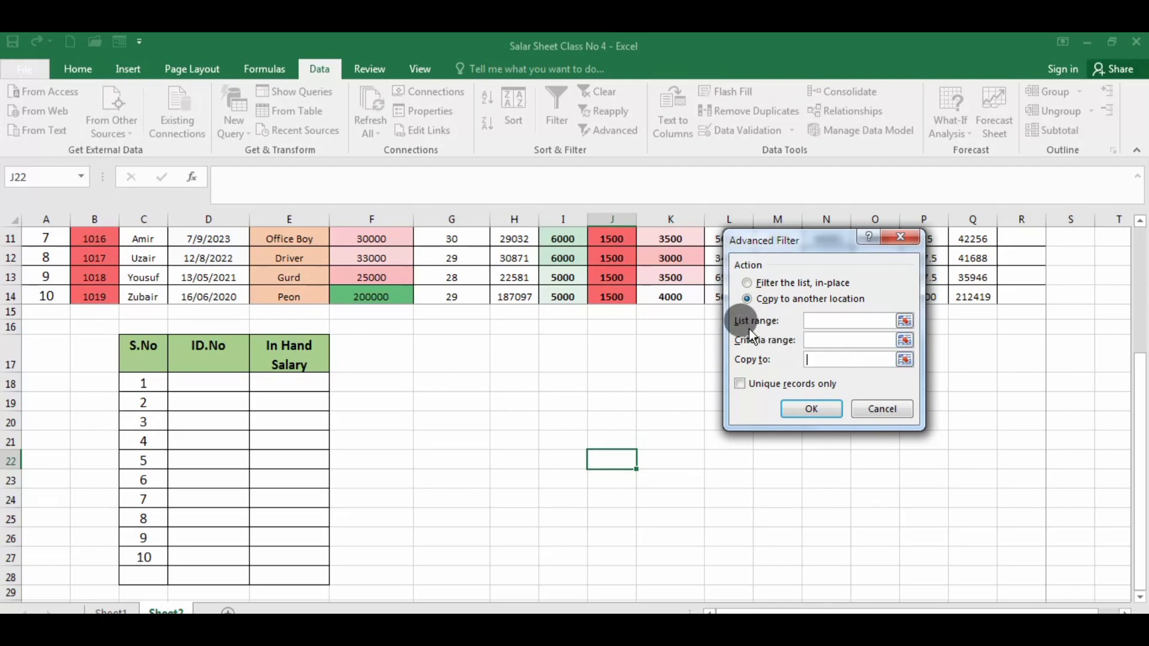
# Step: Set the Advanced Filter's list range to Sheet2 A4:Q14, from the S.No header through the In Hand Salary data
pyautogui.click(905, 322)
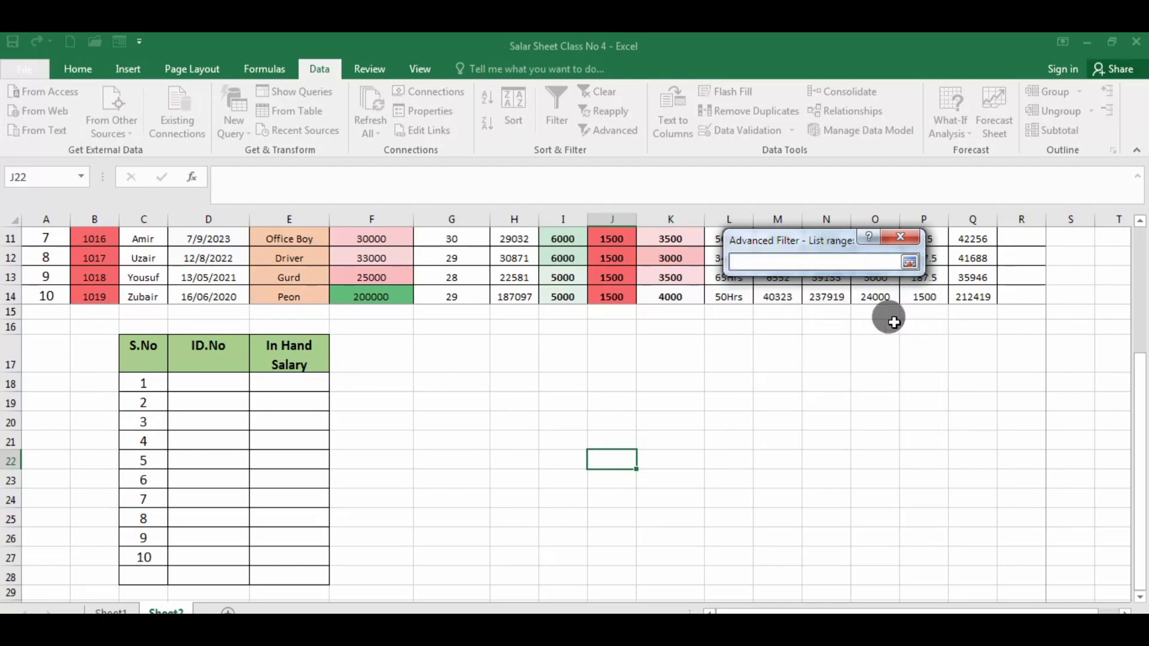
pyautogui.scroll(3, 225, 317)
pyautogui.scroll(1, 225, 321)
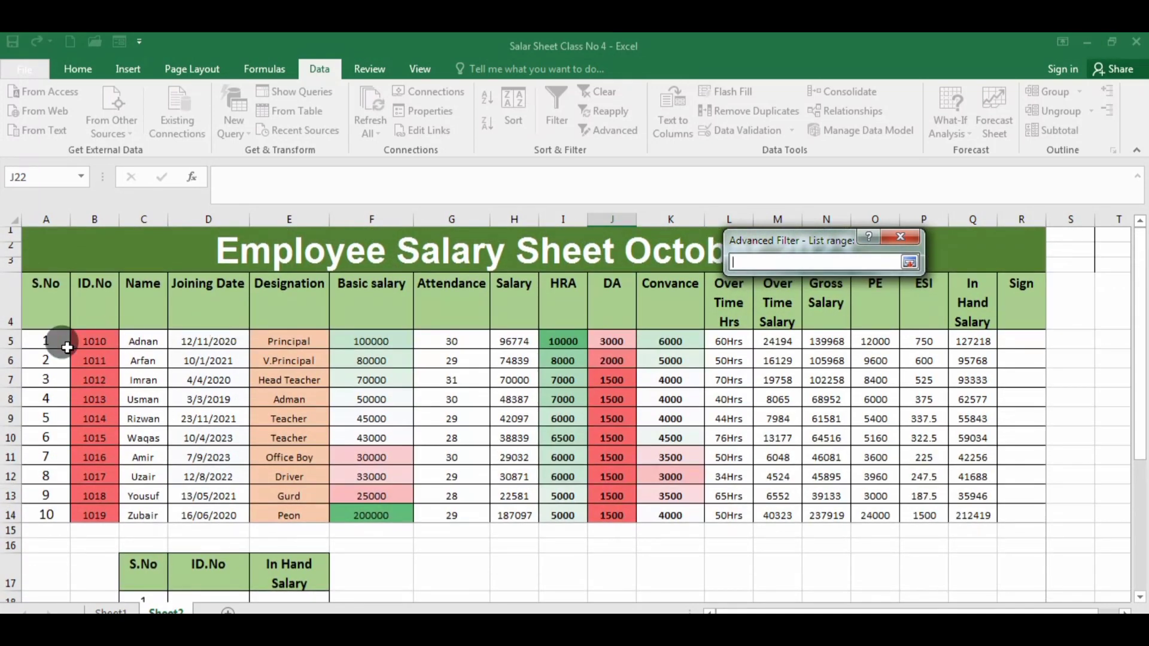
pyautogui.moveTo(52, 292); pyautogui.dragTo(955, 510)
pyautogui.click(910, 263)
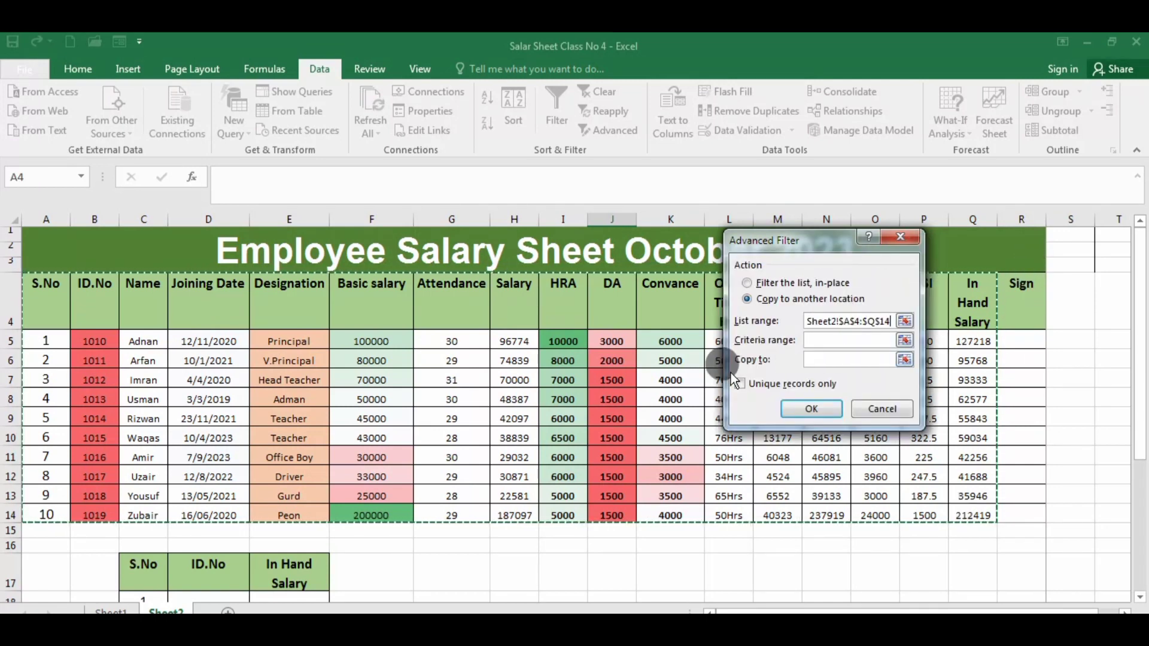
# Step: Set the Advanced Filter's criteria range to C17:C28, the S.No column of the summary table
pyautogui.click(904, 341)
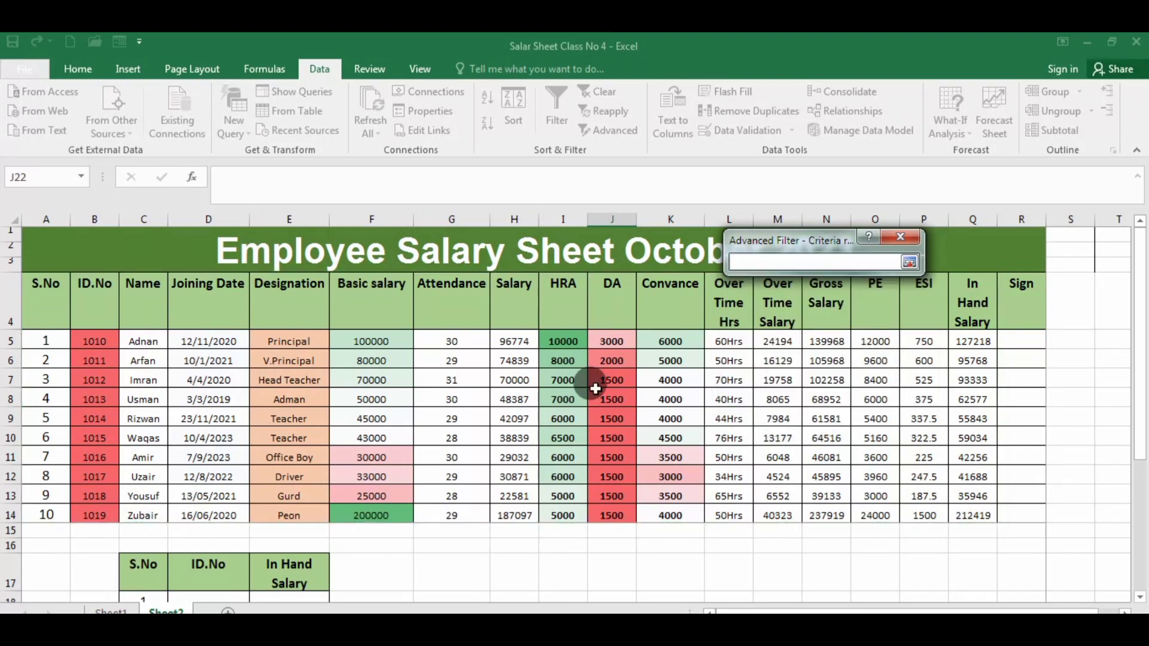
pyautogui.scroll(-4, 595, 380)
pyautogui.moveTo(149, 298); pyautogui.dragTo(139, 535)
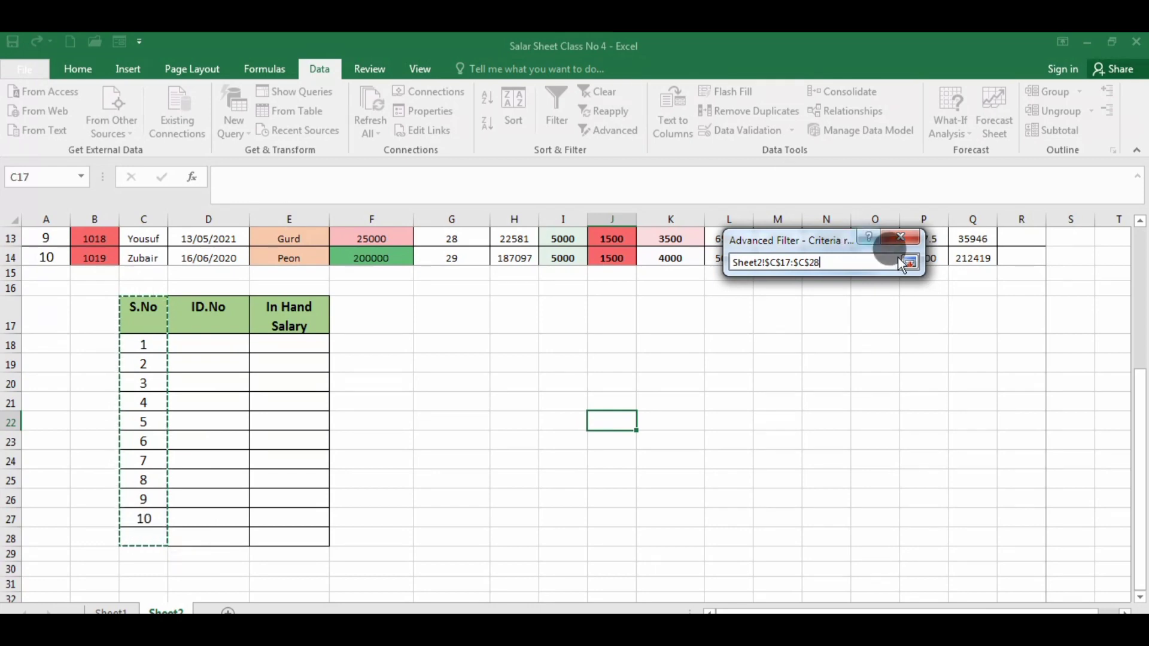
pyautogui.click(918, 264)
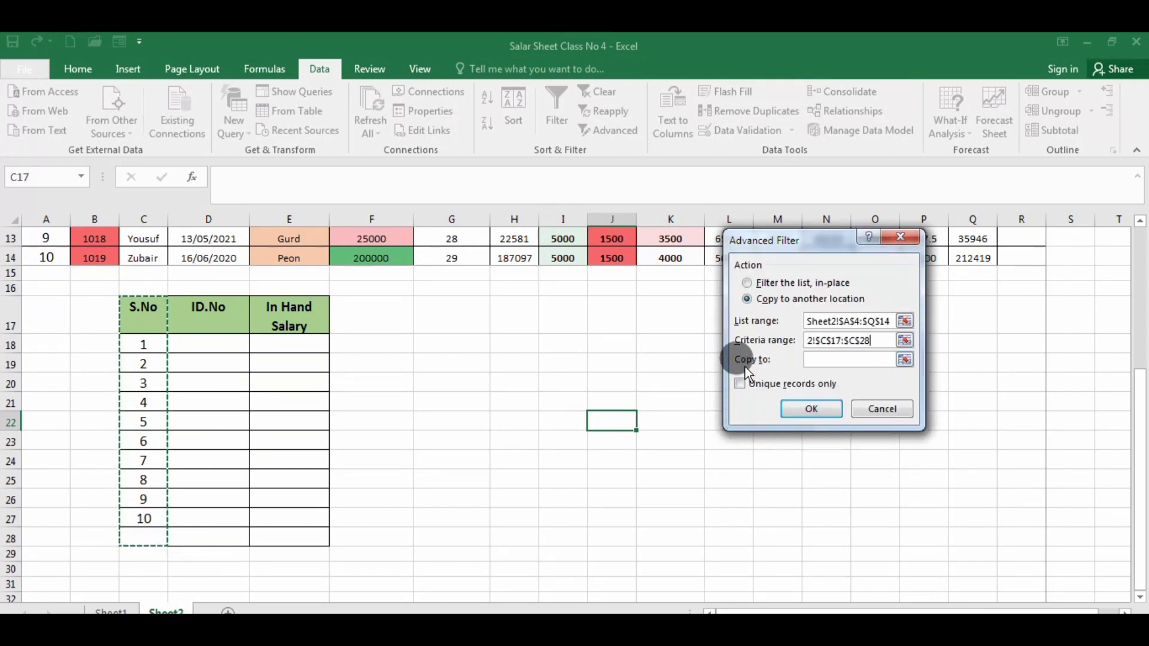
# Step: Set the Advanced Filter's destination to D17:E28 and run it to fill the ID.No and In Hand Salary columns
pyautogui.click(807, 358)
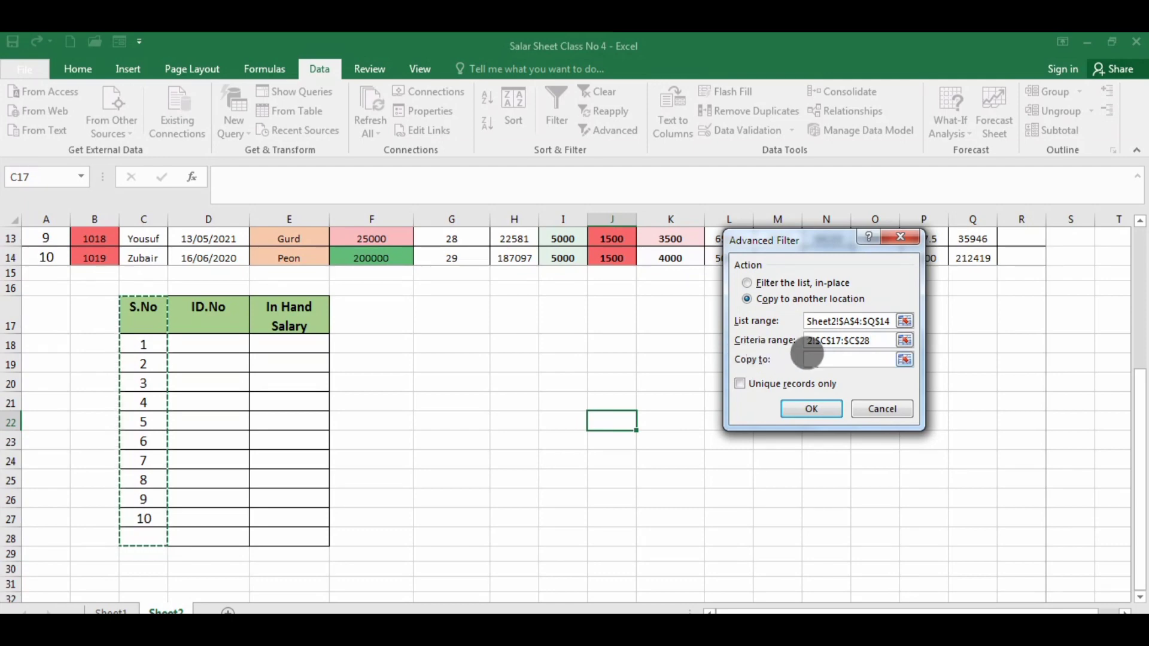
pyautogui.click(810, 358)
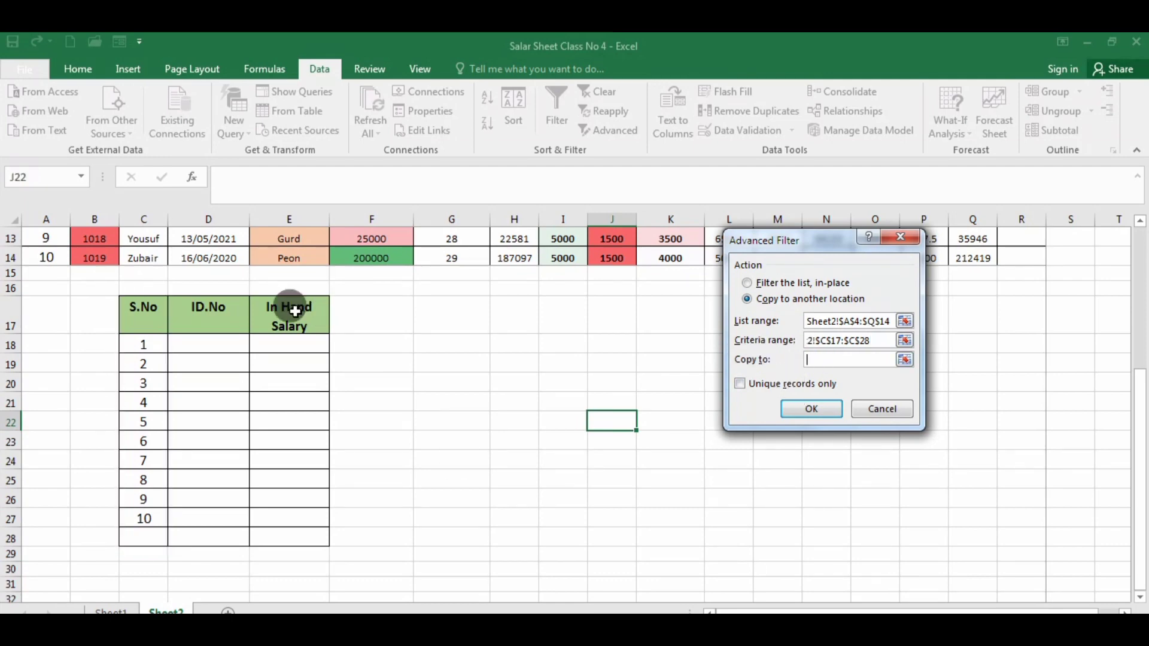
pyautogui.click(905, 359)
pyautogui.moveTo(202, 310); pyautogui.dragTo(276, 537)
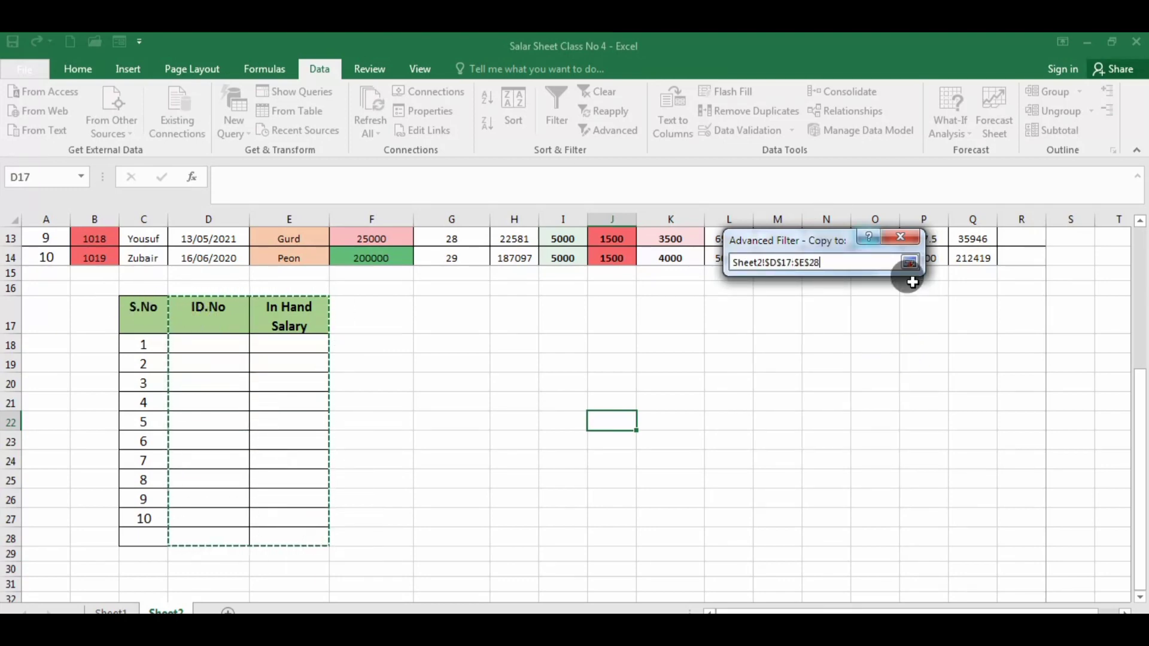
pyautogui.click(909, 262)
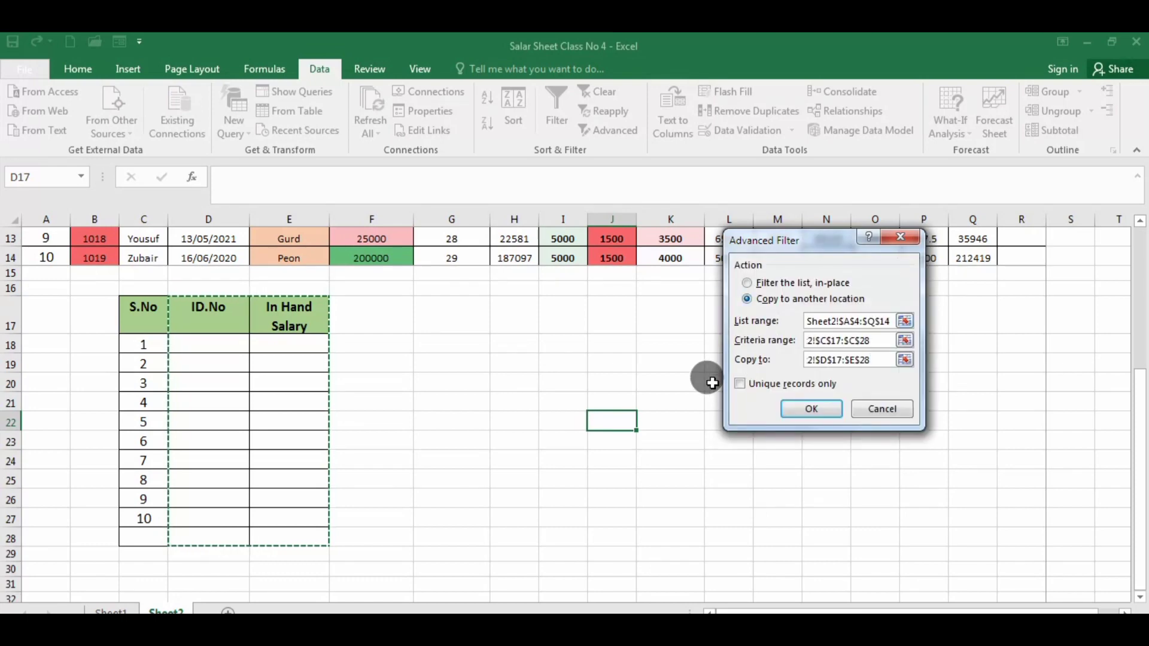
pyautogui.click(796, 413)
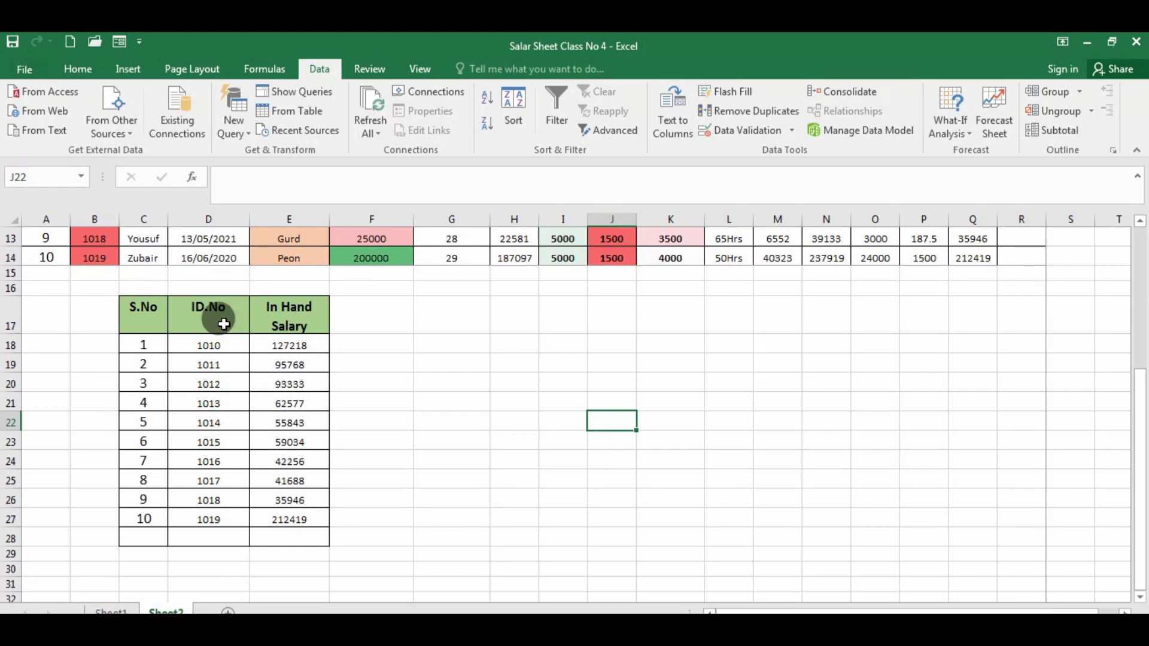
pyautogui.scroll(4, 670, 488)
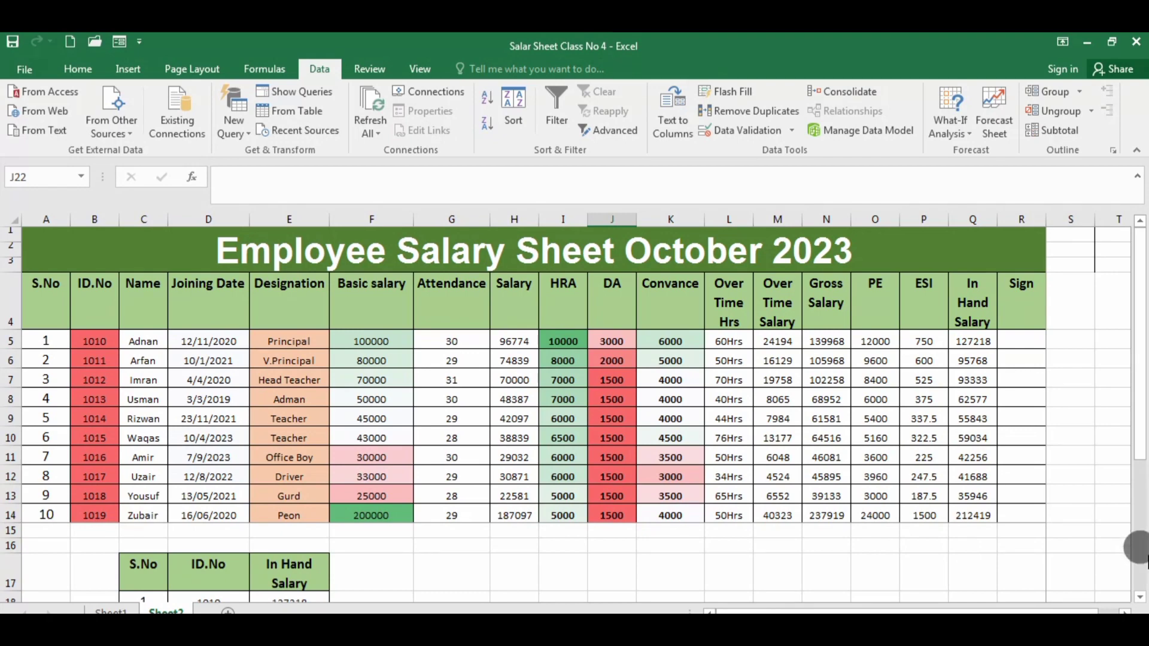
pyautogui.click(1105, 633)
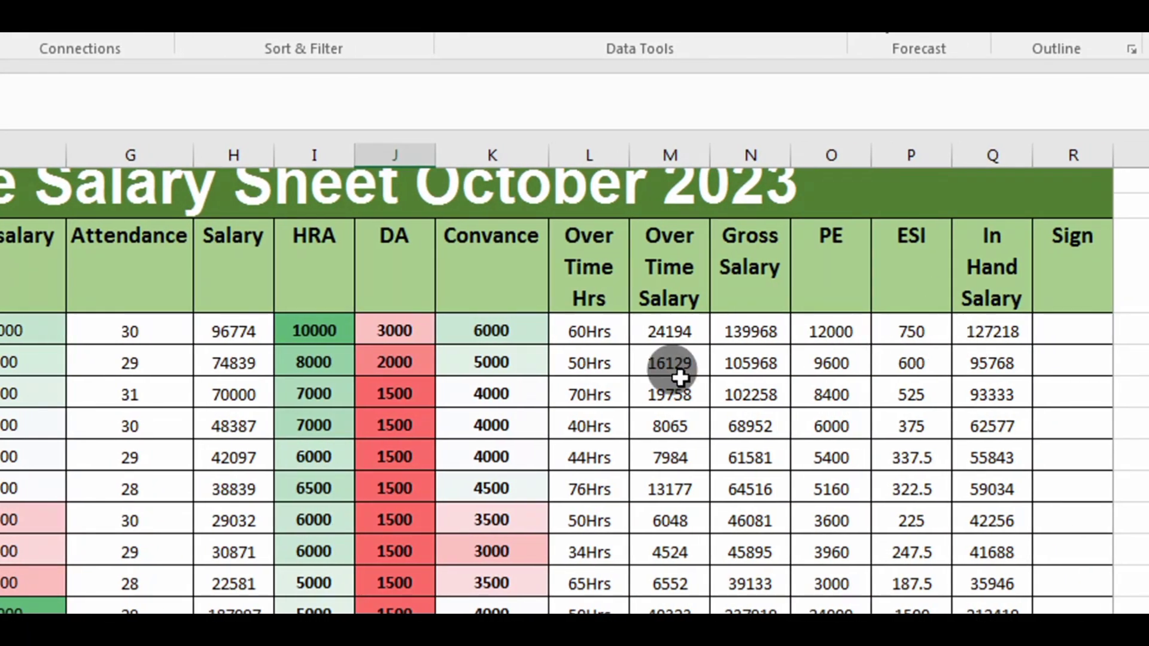
pyautogui.scroll(-4, 98, 600)
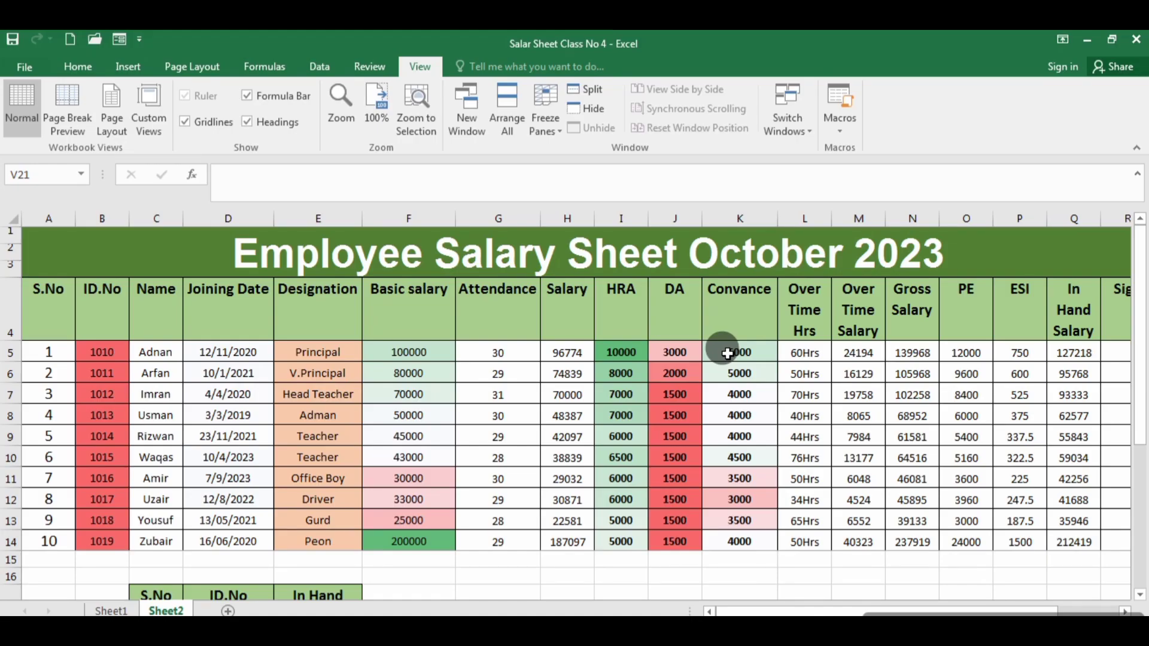
# Step: Check the print preview of Sheet2 for the summary table and return to the worksheet
pyautogui.click(17, 69)
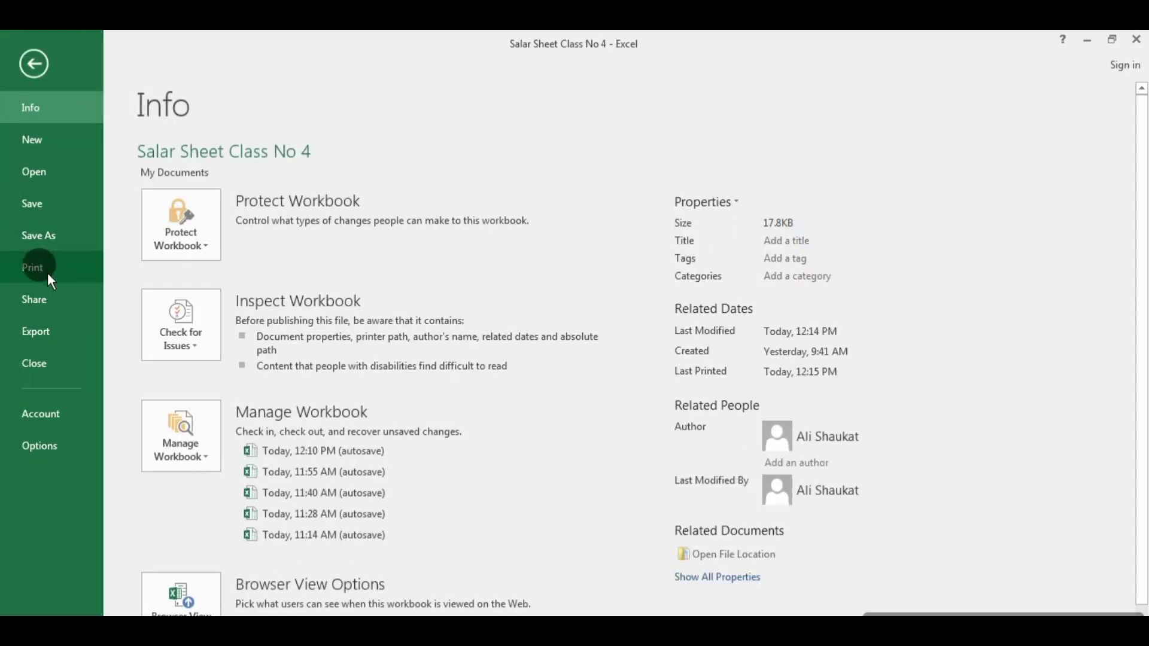
pyautogui.click(48, 274)
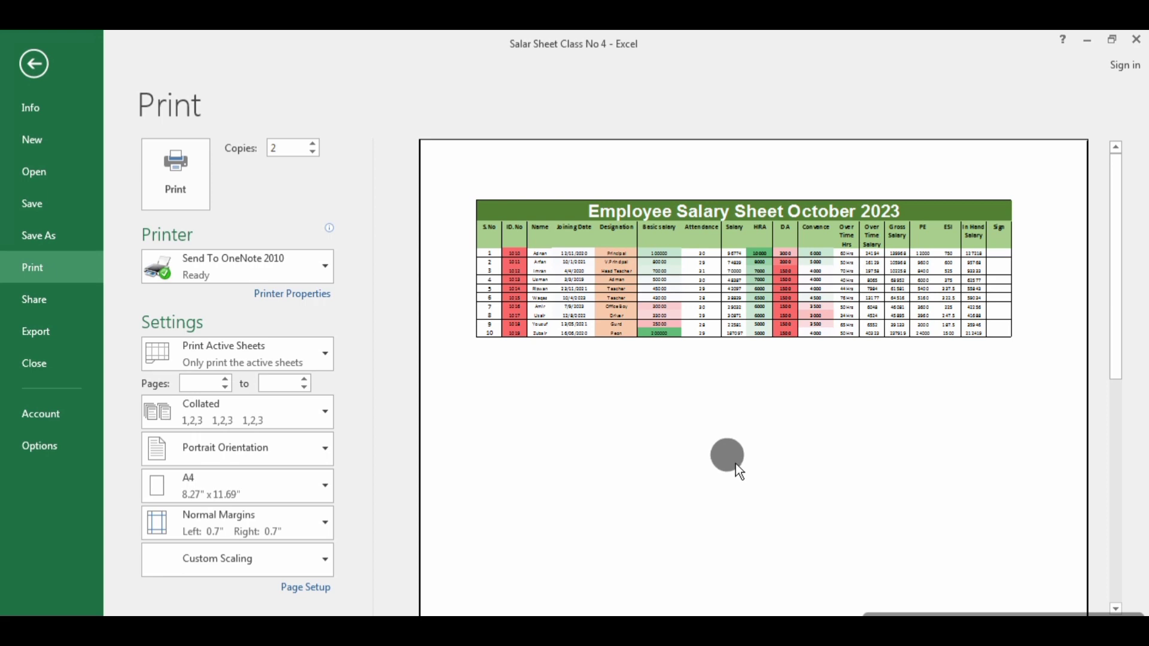
pyautogui.click(37, 64)
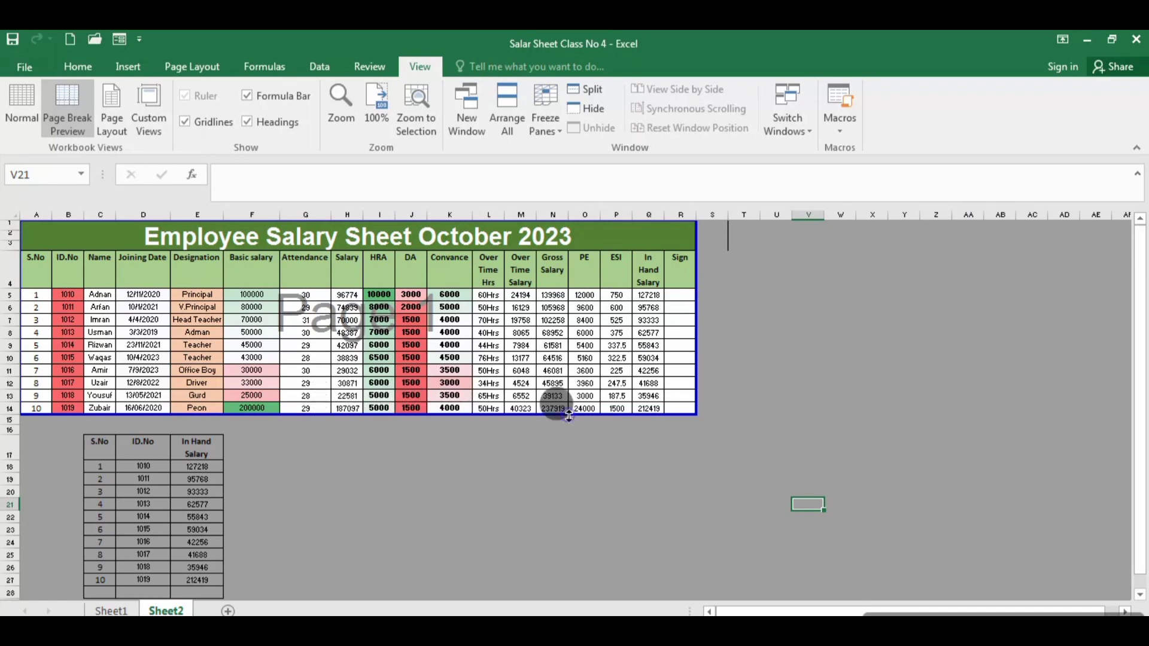
# Step: Extend the print area in Page Break Preview down to row 30 to include the summary table, and return to Normal view
pyautogui.moveTo(569, 415); pyautogui.dragTo(602, 512)
pyautogui.click(112, 125)
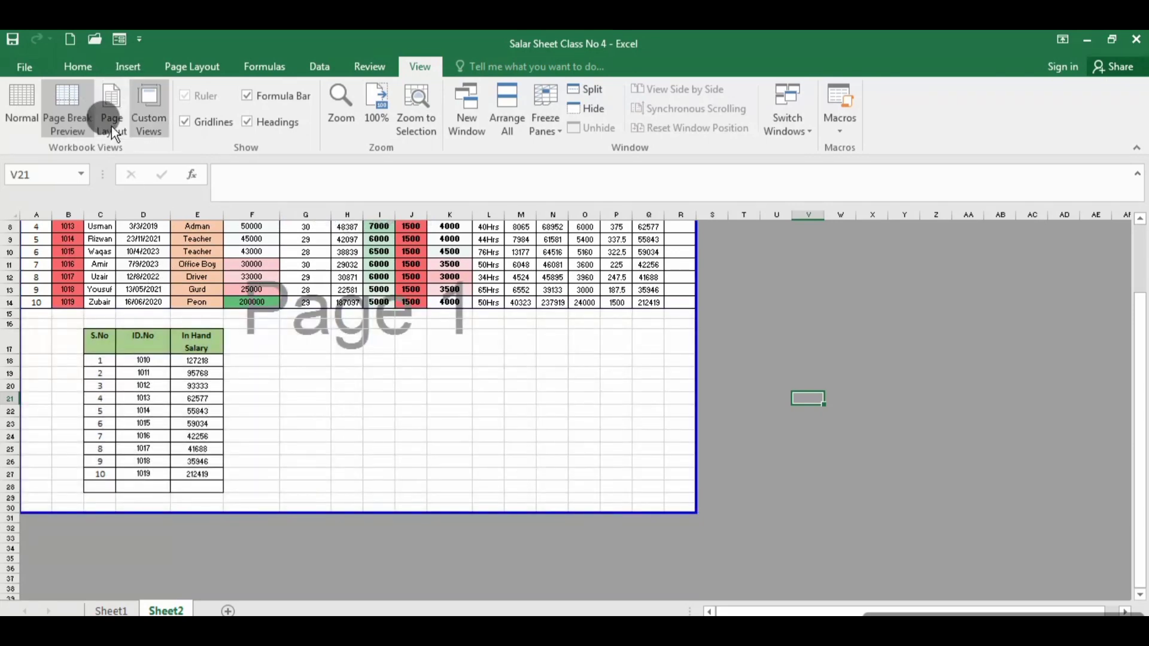
pyautogui.click(26, 105)
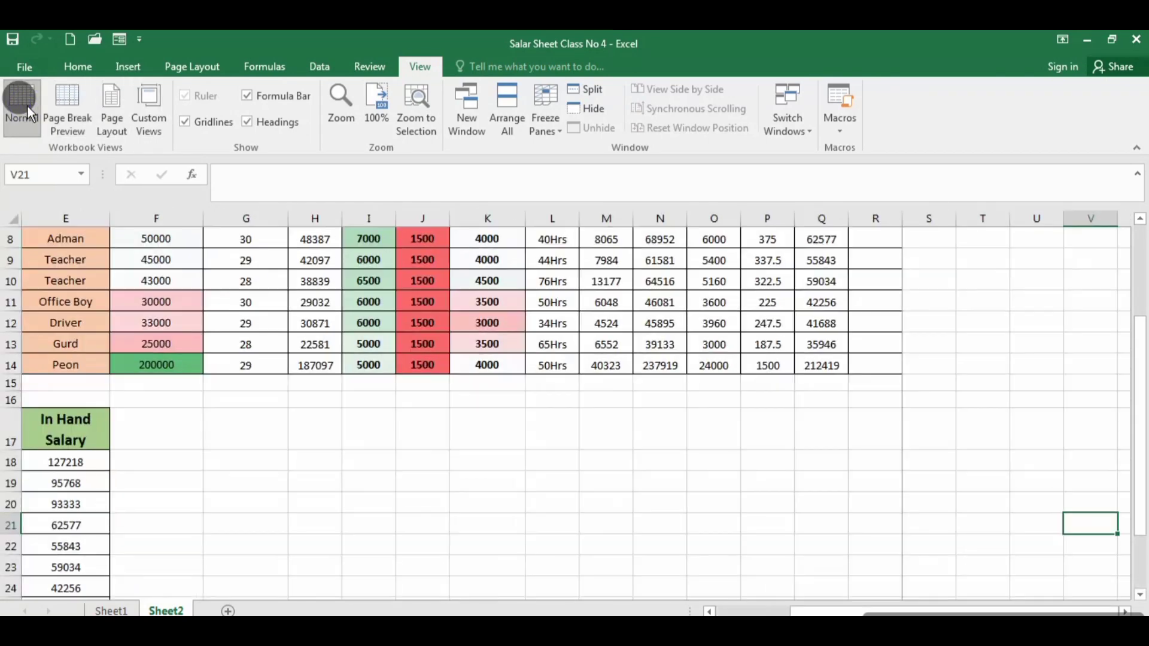
# Step: Check the print preview again with the extended print area and return to the worksheet
pyautogui.click(18, 63)
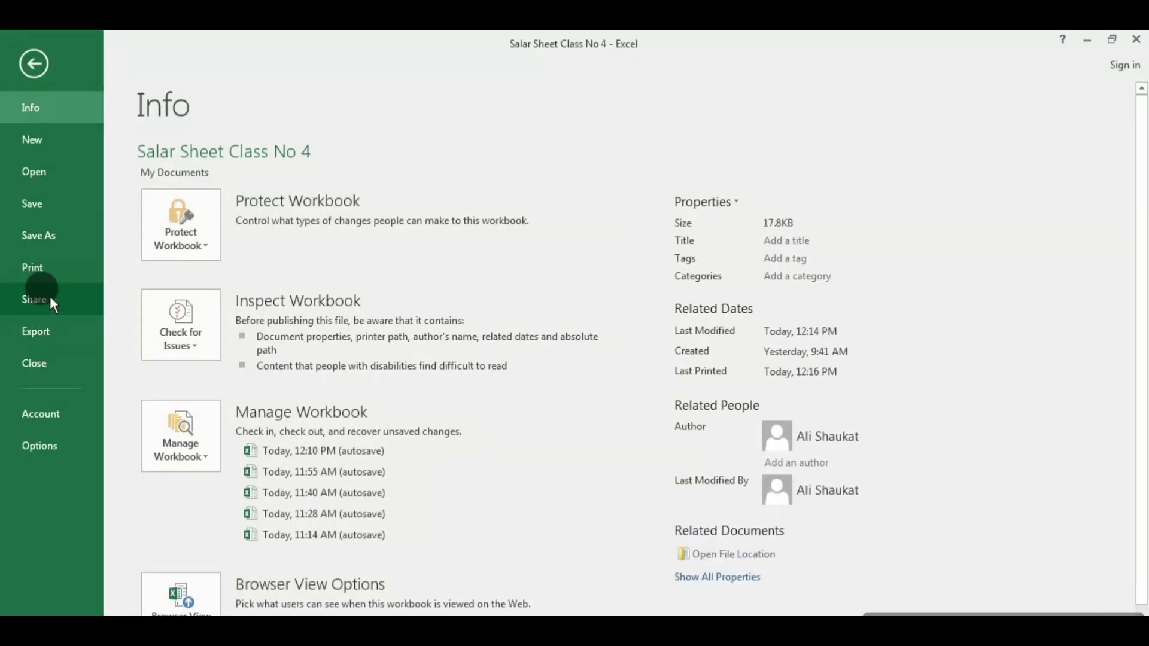
pyautogui.click(57, 267)
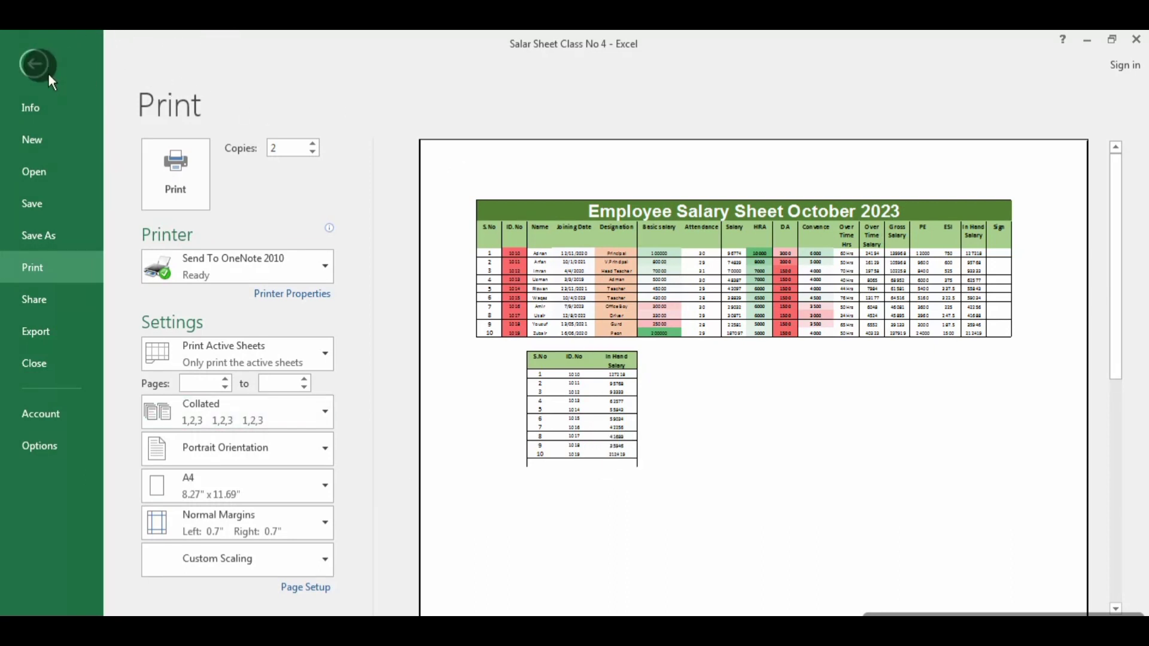
pyautogui.click(34, 63)
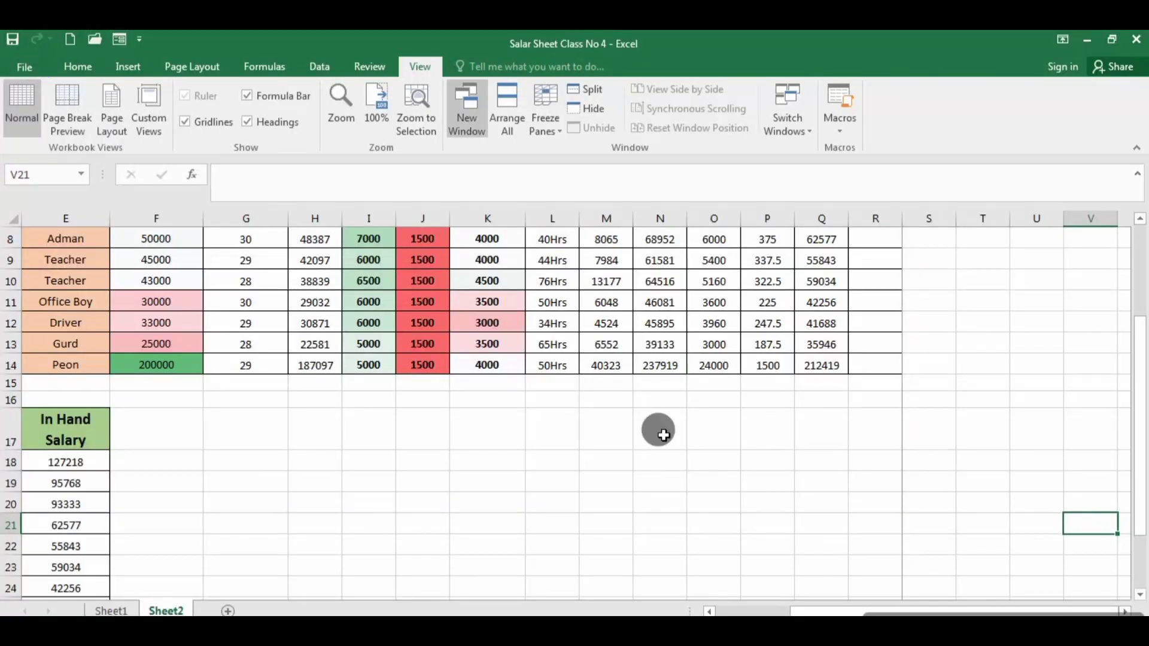